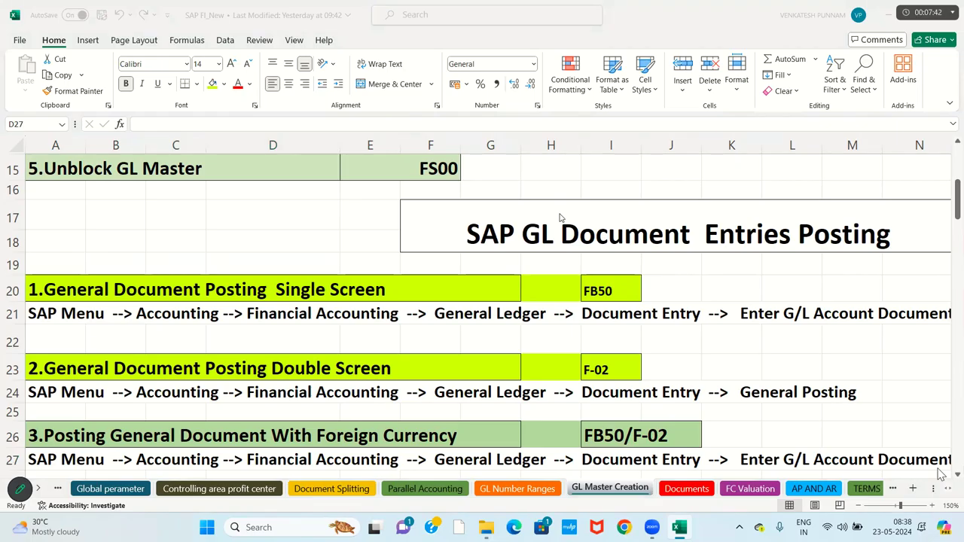
# - Review the general document posting and reversal posting entries with their transaction codes on the GL Master Creation sheet
pyautogui.click(416, 332)
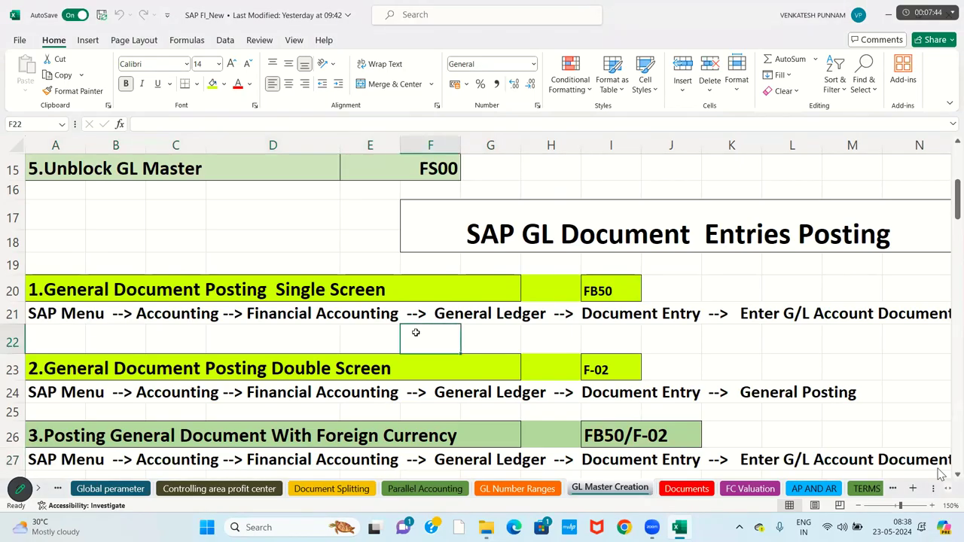
pyautogui.press('Down')
pyautogui.press('Down')
pyautogui.press('Down')
pyautogui.press('Down')
pyautogui.press('Down')
pyautogui.press('Down')
pyautogui.press('Down')
pyautogui.press('Down')
pyautogui.press('Down')
pyautogui.press('Down')
pyautogui.press('Down')
pyautogui.press('Down')
pyautogui.press('Down')
pyautogui.press('Down')
pyautogui.press('Down')
pyautogui.press('Down')
pyautogui.press('Down')
pyautogui.press('Down')
pyautogui.press('Down')
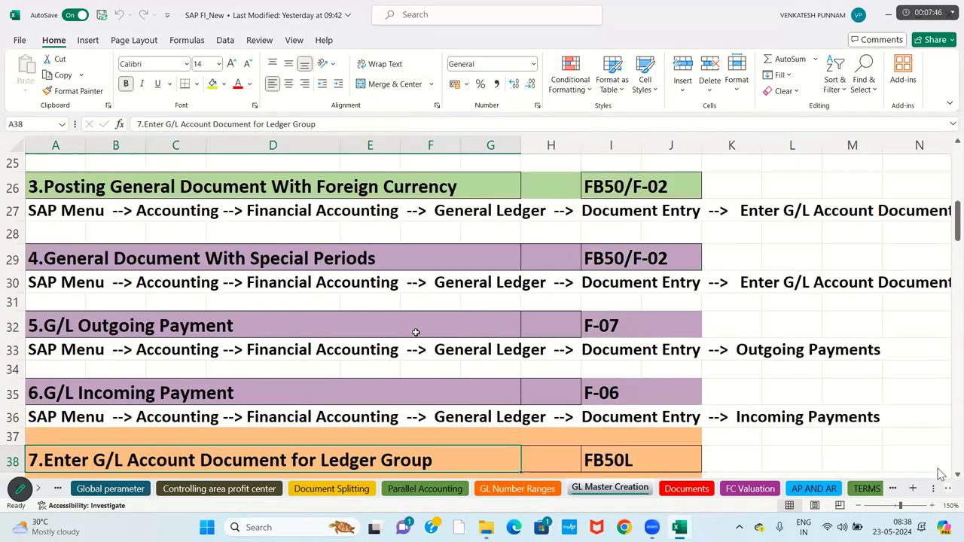
pyautogui.press('Down')
pyautogui.press('Down')
pyautogui.press('Down')
pyautogui.press('Down')
pyautogui.press('Down')
pyautogui.press('Down')
pyautogui.press('Down')
pyautogui.press('Down')
pyautogui.press('Down')
pyautogui.press('Down')
pyautogui.press('Down')
pyautogui.press('Down')
pyautogui.press('Down')
pyautogui.press('Down')
pyautogui.press('Down')
pyautogui.press('Down')
pyautogui.press('Down')
pyautogui.press('Down')
pyautogui.press('Down')
pyautogui.press('Down')
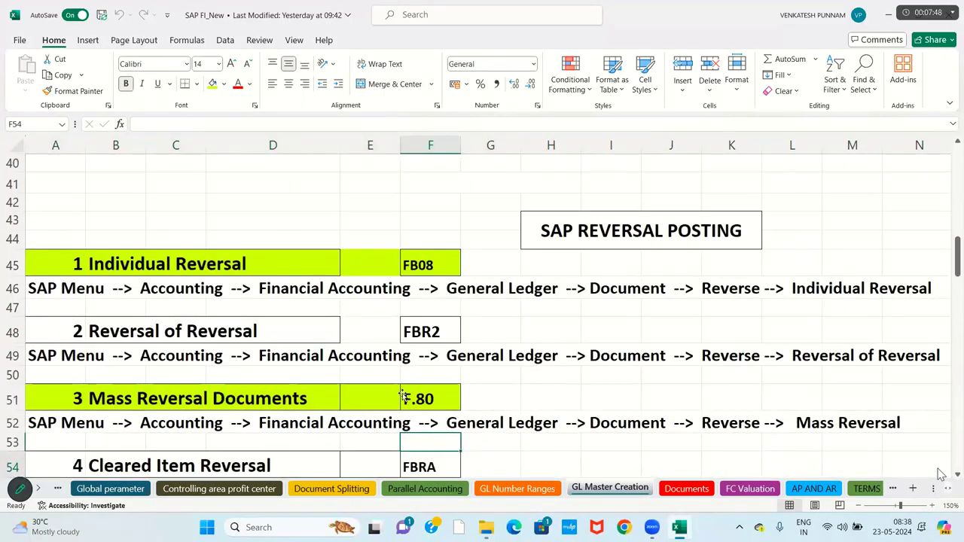
# - Enter SAP in cell G46 of the GL Number Ranges sheet, in the empty area below the existing number ranges
pyautogui.click(517, 489)
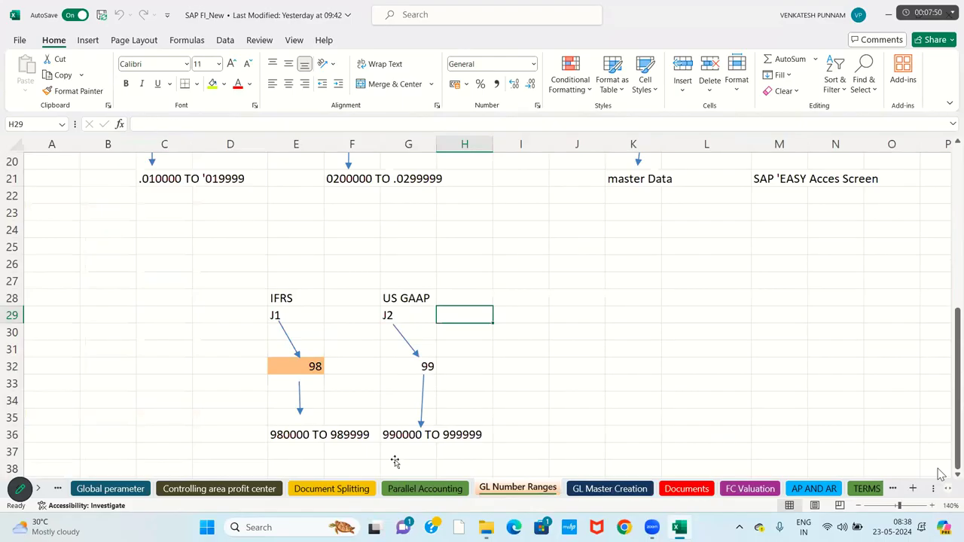
pyautogui.click(395, 458)
pyautogui.press('Down')
pyautogui.press('Down')
pyautogui.press('Down')
pyautogui.press('Down')
pyautogui.press('Down')
pyautogui.press('Down')
pyautogui.press('Down')
pyautogui.press('Down')
pyautogui.press('Down')
pyautogui.press('Down')
pyautogui.press('Down')
pyautogui.press('Down')
pyautogui.press('Down')
pyautogui.press('Down')
pyautogui.press('Down')
pyautogui.press('Down')
pyautogui.press('Down')
pyautogui.press('Down')
pyautogui.press('Down')
pyautogui.press('Down')
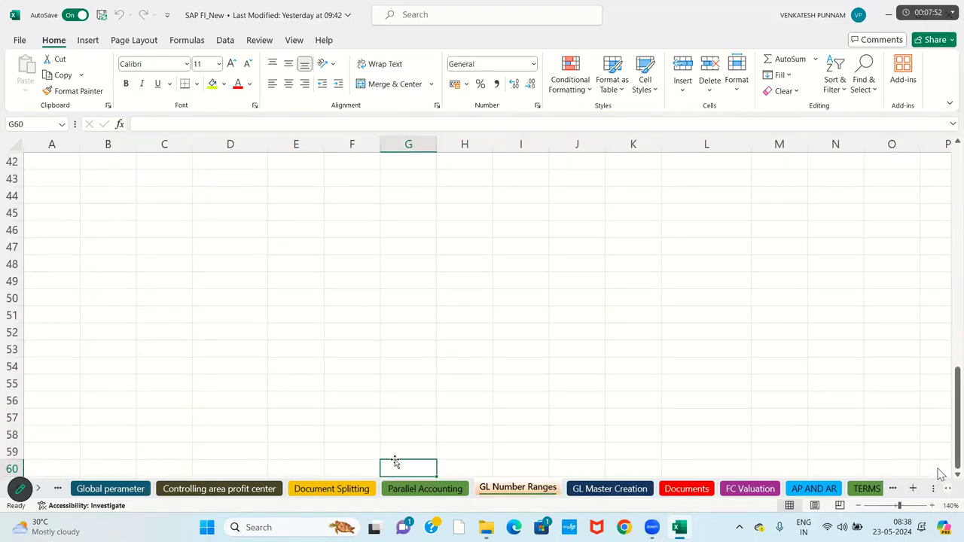
pyautogui.click(266, 379)
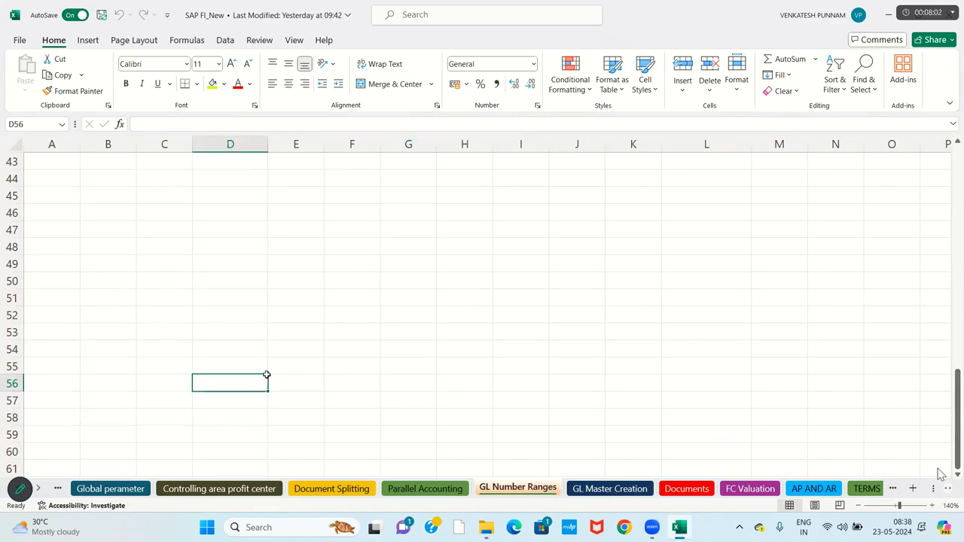
pyautogui.click(420, 208)
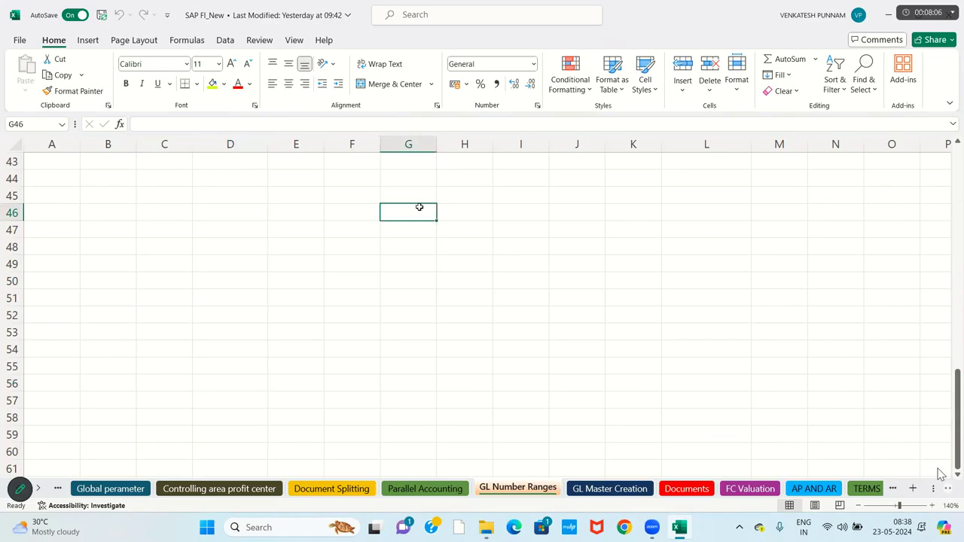
pyautogui.write('SAP')
pyautogui.press('Return')
pyautogui.press('Up')
# - Enlarge the SAP heading in G46 to font size 16
pyautogui.click(933, 505)
pyautogui.click(597, 393)
pyautogui.press('Down')
pyautogui.press('Down')
pyautogui.press('Down')
pyautogui.press('Down')
pyautogui.press('Down')
pyautogui.press('Down')
pyautogui.press('Down')
pyautogui.press('Down')
pyautogui.press('Down')
pyautogui.press('Down')
pyautogui.press('Down')
pyautogui.press('Down')
pyautogui.press('Down')
pyautogui.press('Down')
pyautogui.press('Down')
pyautogui.press('Down')
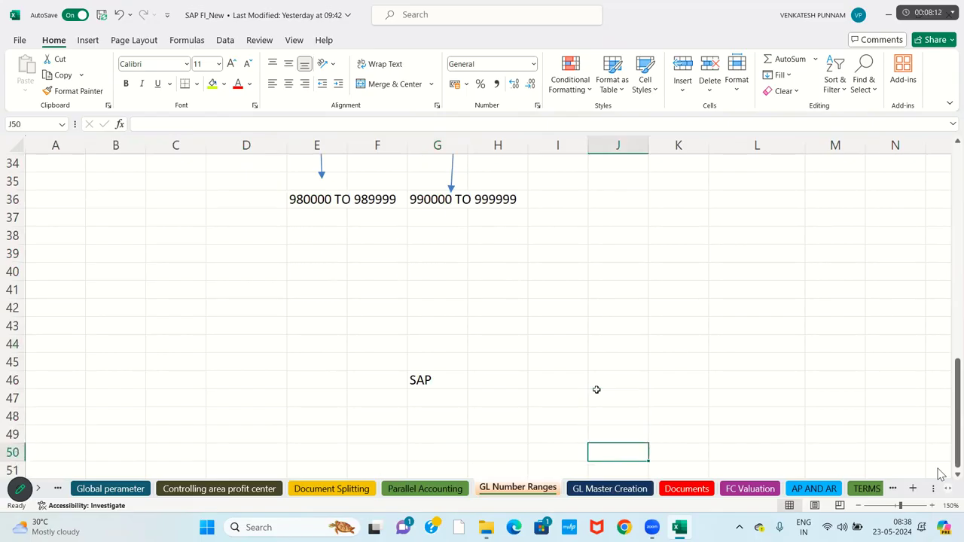
pyautogui.press('Down')
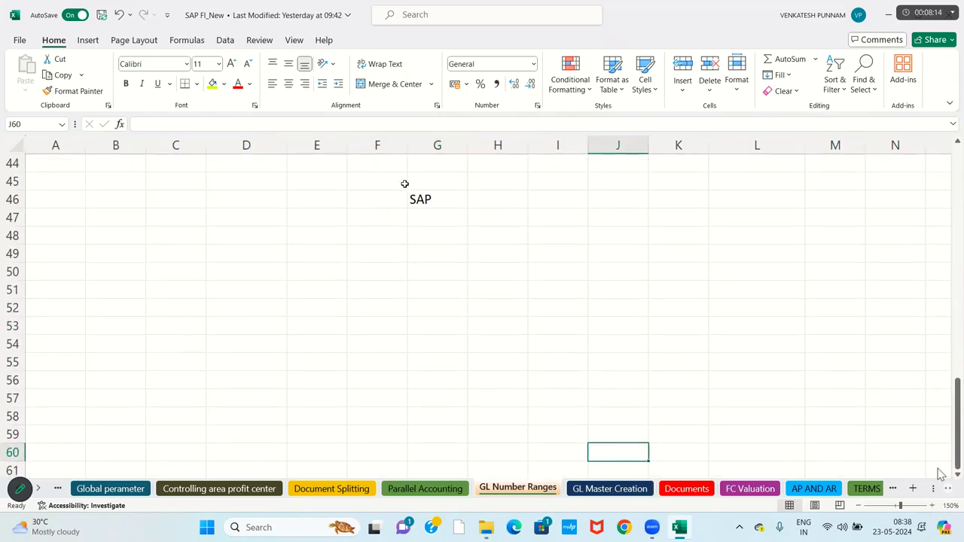
pyautogui.click(424, 198)
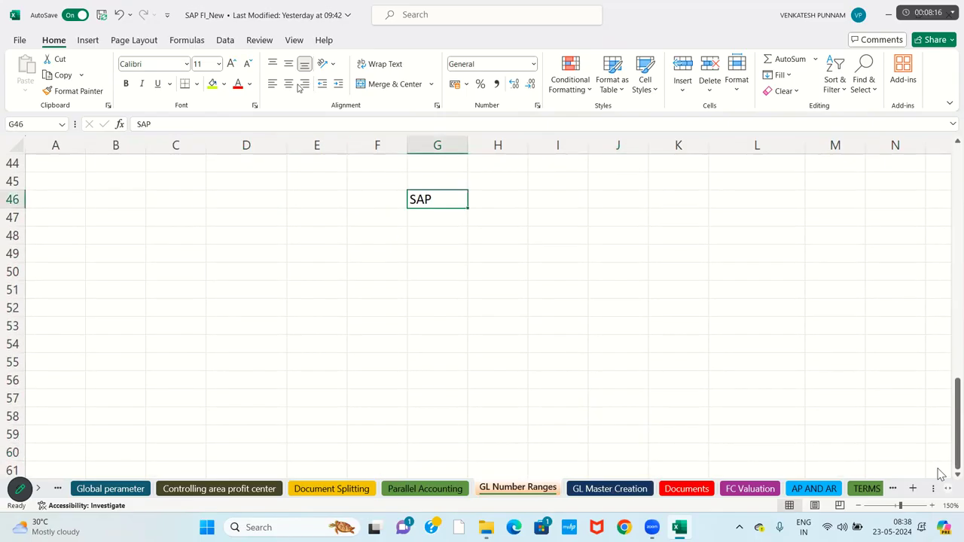
pyautogui.click(231, 64)
pyautogui.click(231, 63)
pyautogui.click(231, 63)
pyautogui.click(330, 268)
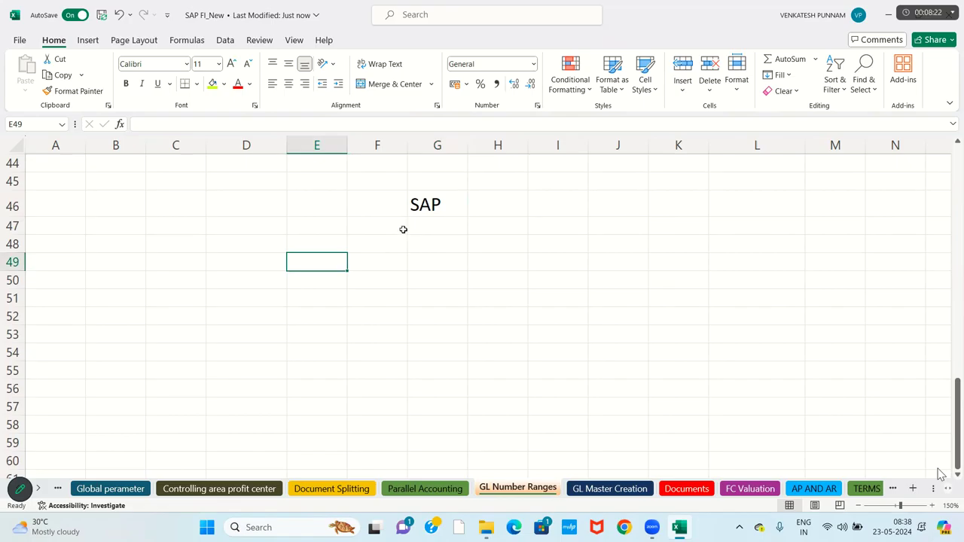
# - Draw two diverging straight arrows about 1.5 cm high from the SAP heading, one down to F49 and one to H49
pyautogui.click(426, 205)
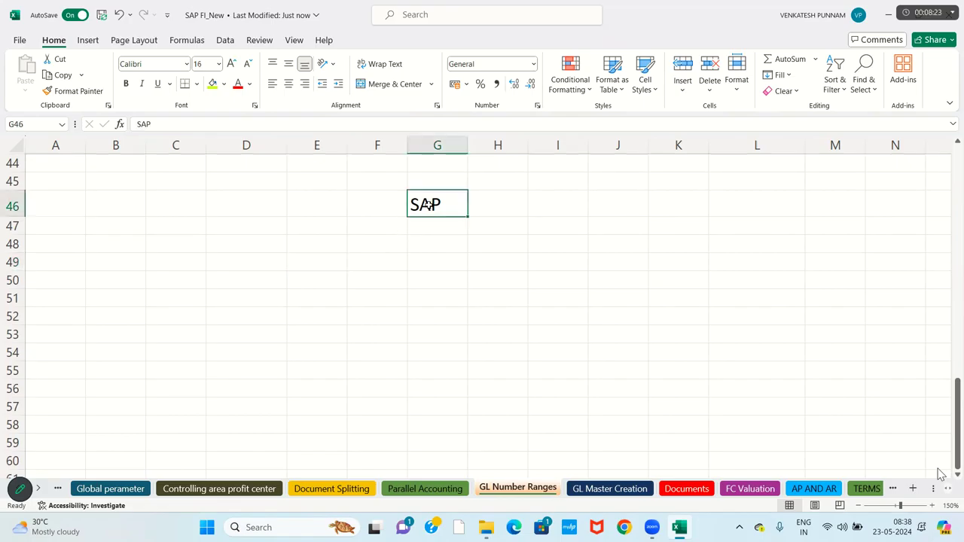
pyautogui.click(88, 40)
pyautogui.click(195, 59)
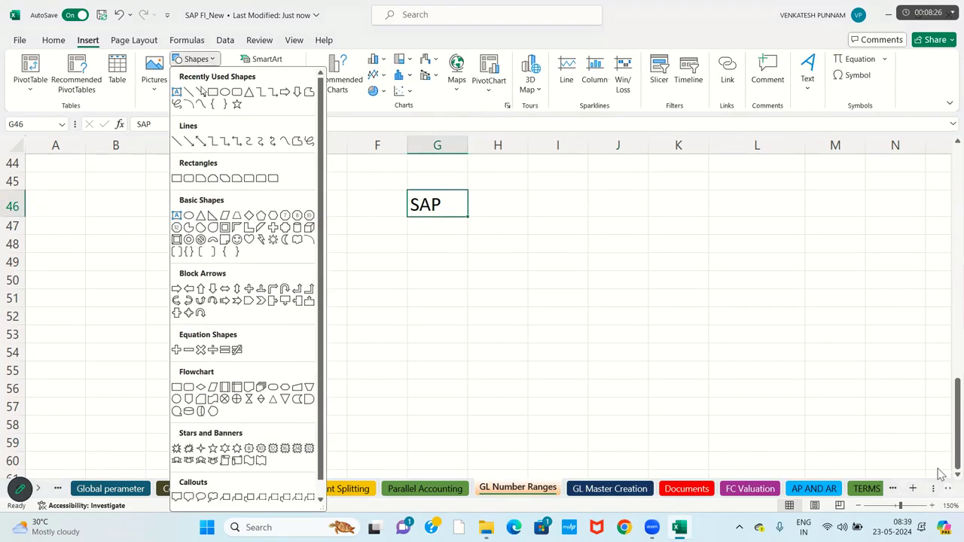
pyautogui.click(202, 91)
pyautogui.moveTo(406, 228)
pyautogui.mouseDown()
pyautogui.moveTo(495, 317)
pyautogui.moveTo(364, 291)
pyautogui.moveTo(358, 257)
pyautogui.moveTo(388, 232)
pyautogui.mouseUp()
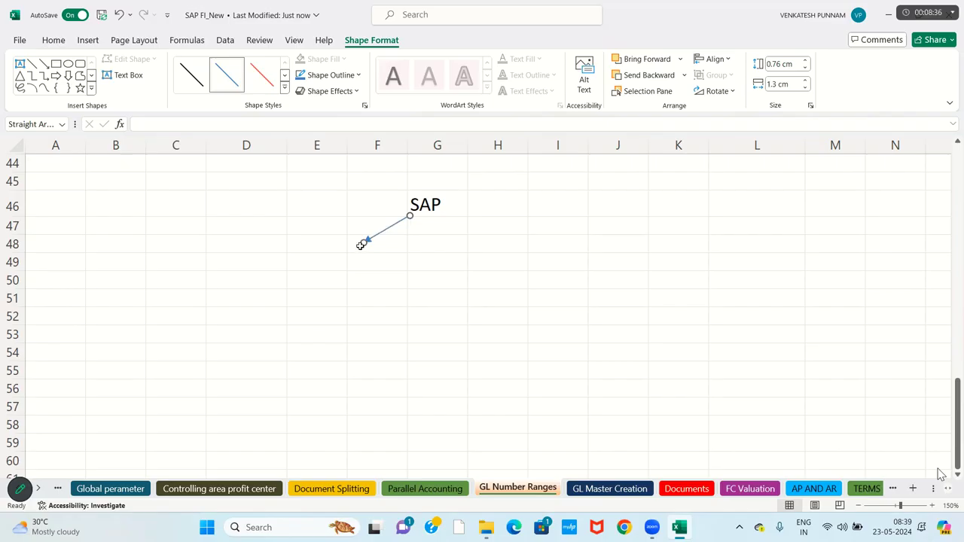
pyautogui.moveTo(362, 243); pyautogui.dragTo(369, 267)
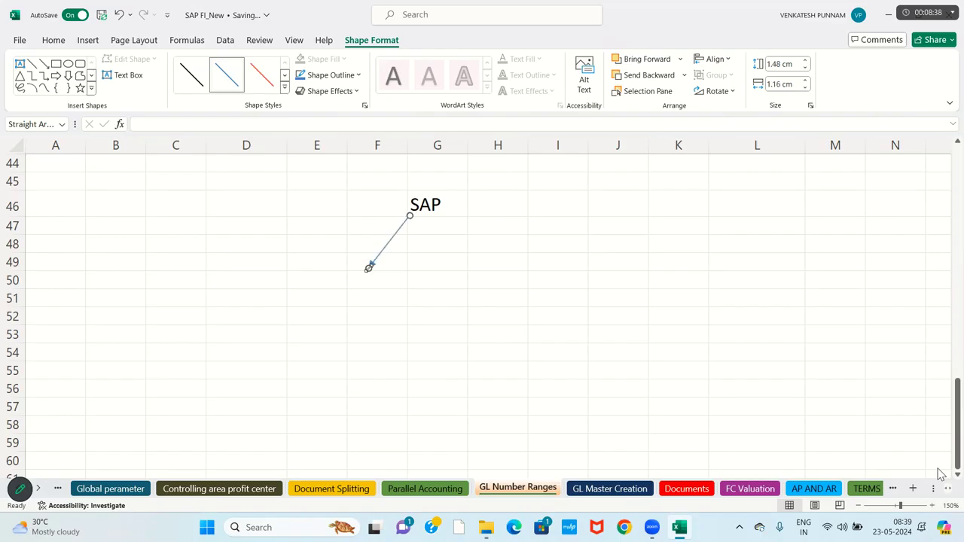
pyautogui.click(43, 63)
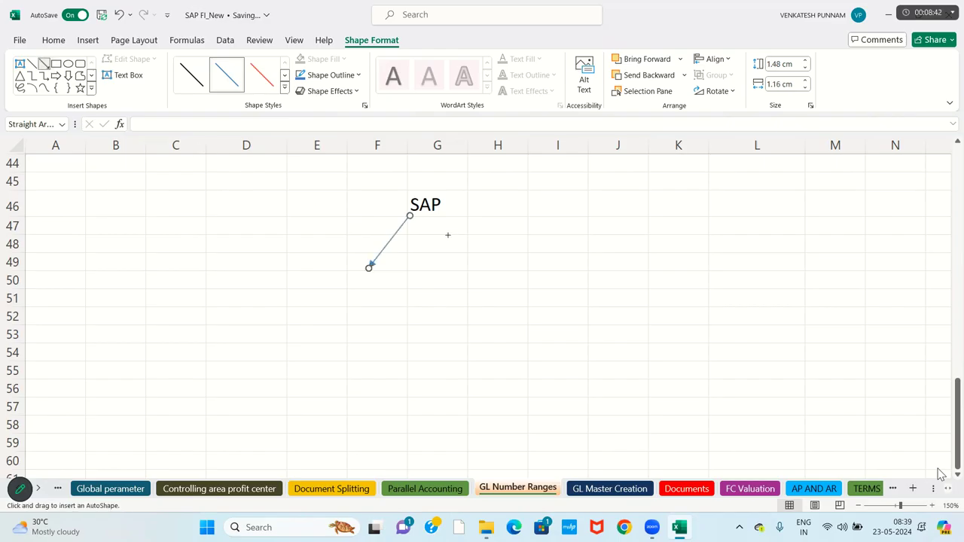
pyautogui.moveTo(434, 211); pyautogui.dragTo(491, 265)
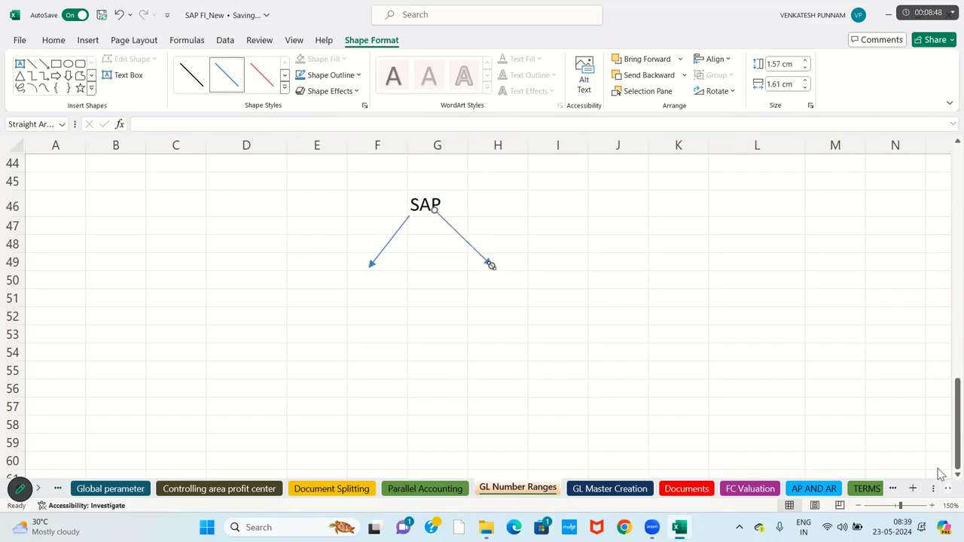
# - Label the ends of the two arrows with FI in F50 and CO in H50
pyautogui.click(383, 283)
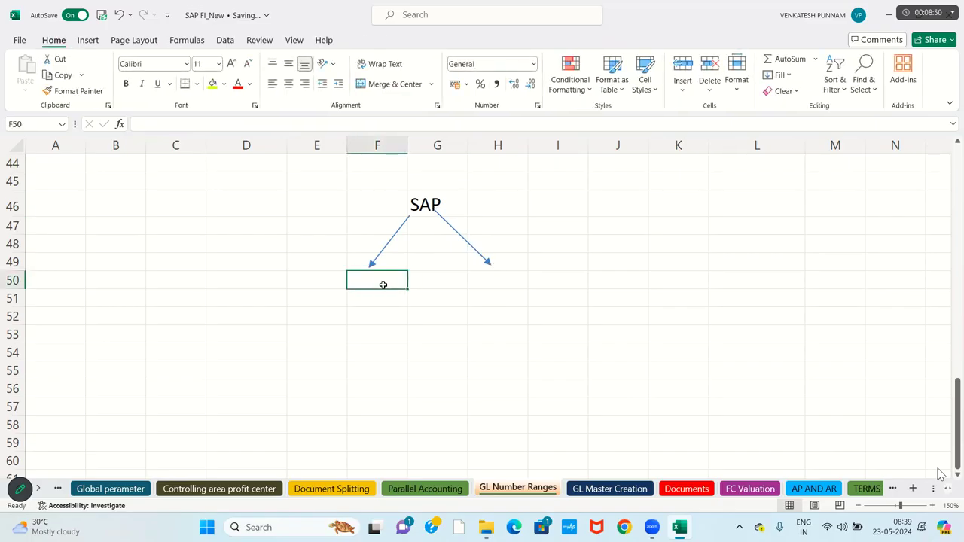
pyautogui.write('FI')
pyautogui.press('Tab')
pyautogui.press('Tab')
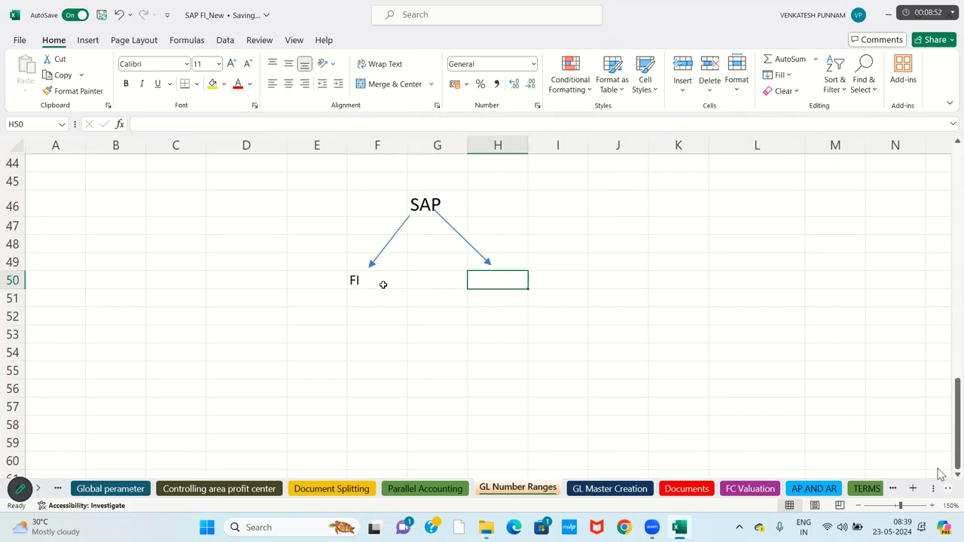
pyautogui.write('CO')
pyautogui.press('Return')
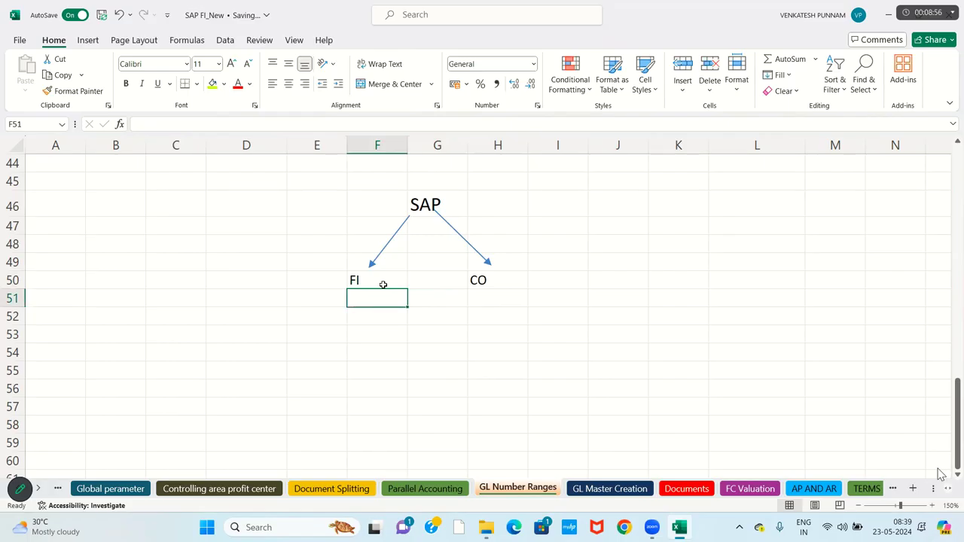
# - Center the FI and CO labels horizontally in the range F50:H50
pyautogui.click(517, 280)
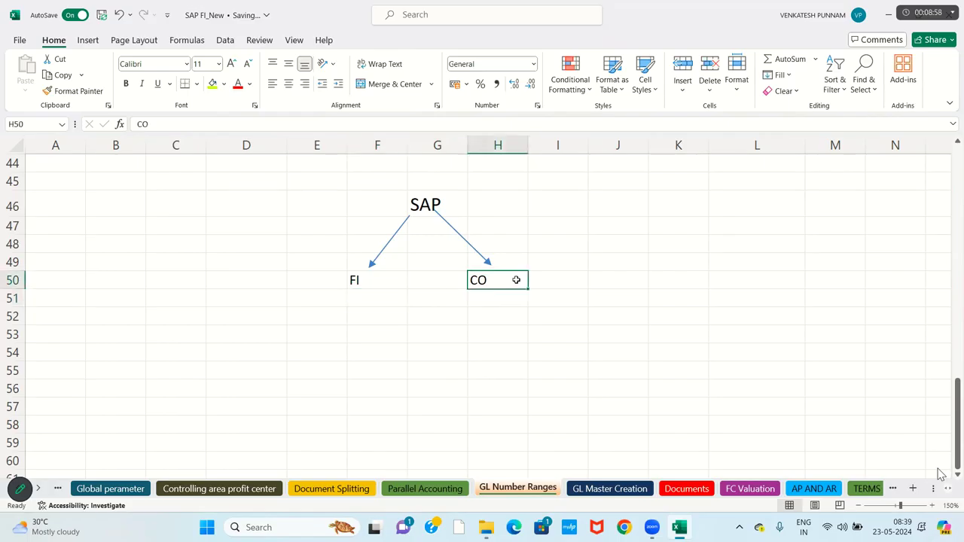
pyautogui.click(381, 280)
pyautogui.hotkey('shift', 'Right')
pyautogui.hotkey('shift', 'Right')
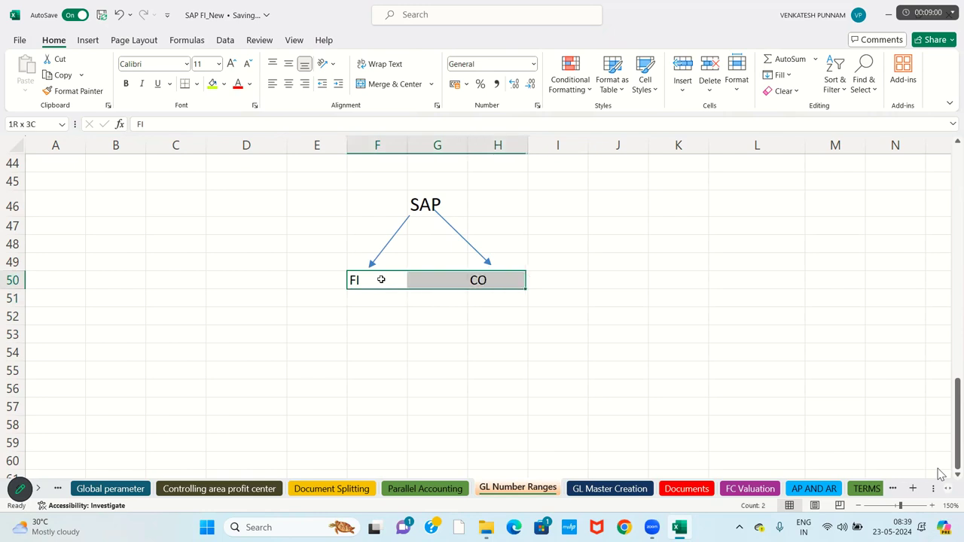
pyautogui.click(287, 84)
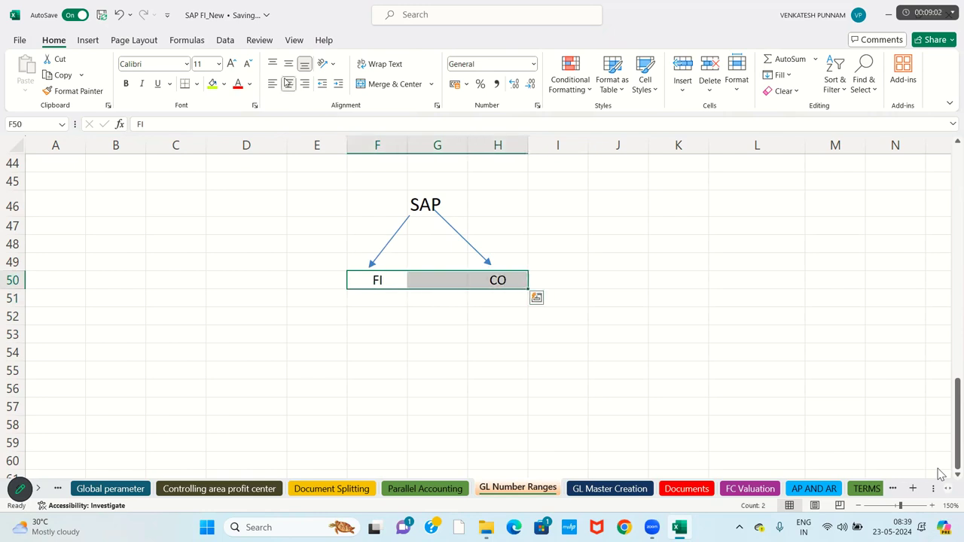
pyautogui.click(365, 280)
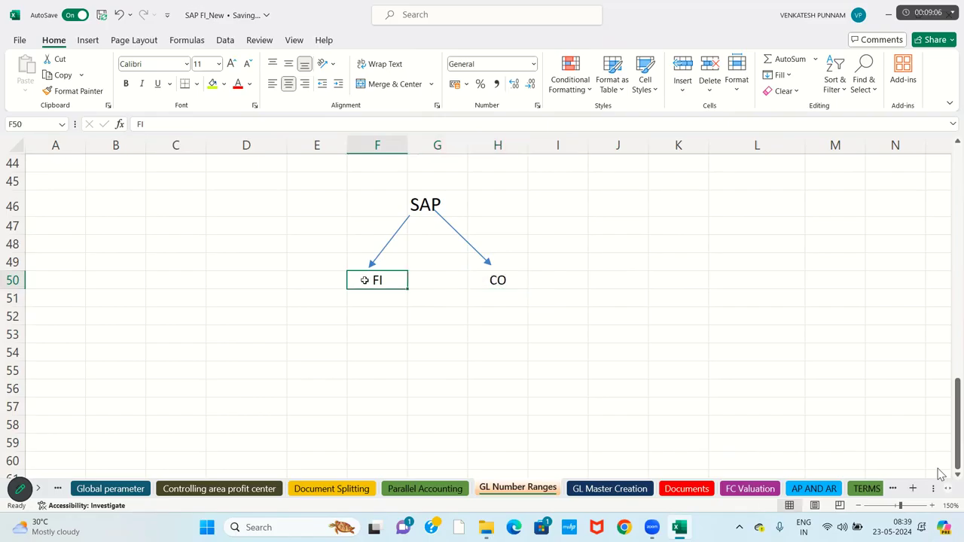
# - Enter the text Document Entry in cell C54
pyautogui.click(217, 371)
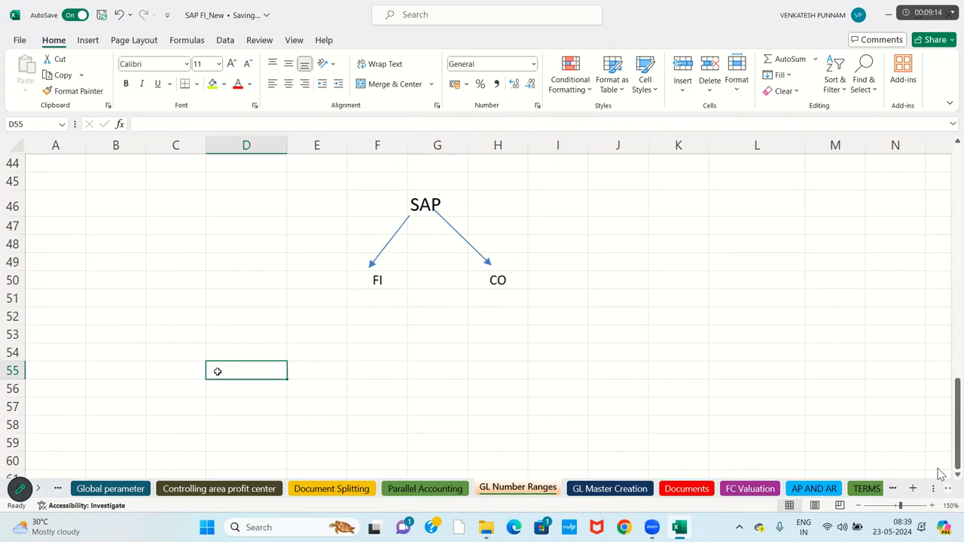
pyautogui.press('Left')
pyautogui.press('Up')
pyautogui.write('Document Ent')
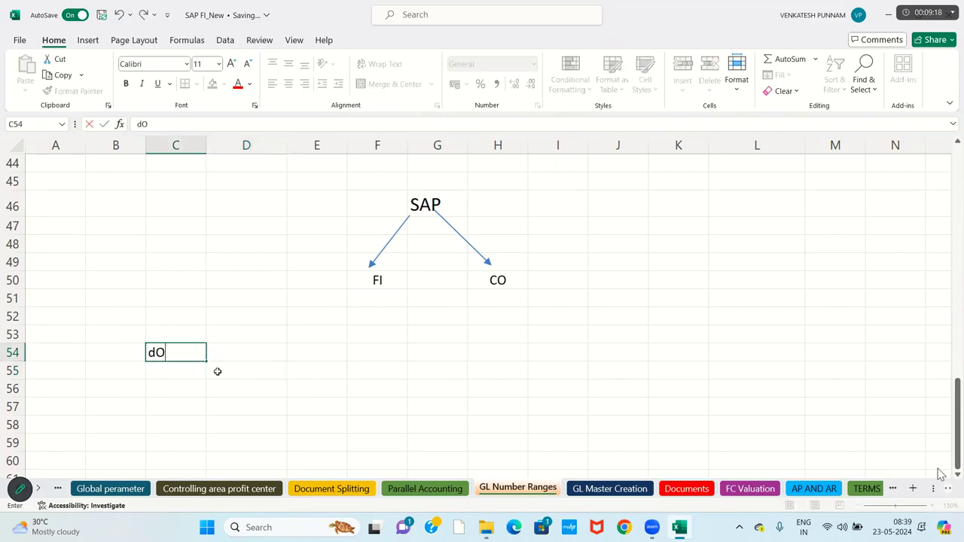
pyautogui.write('ry')
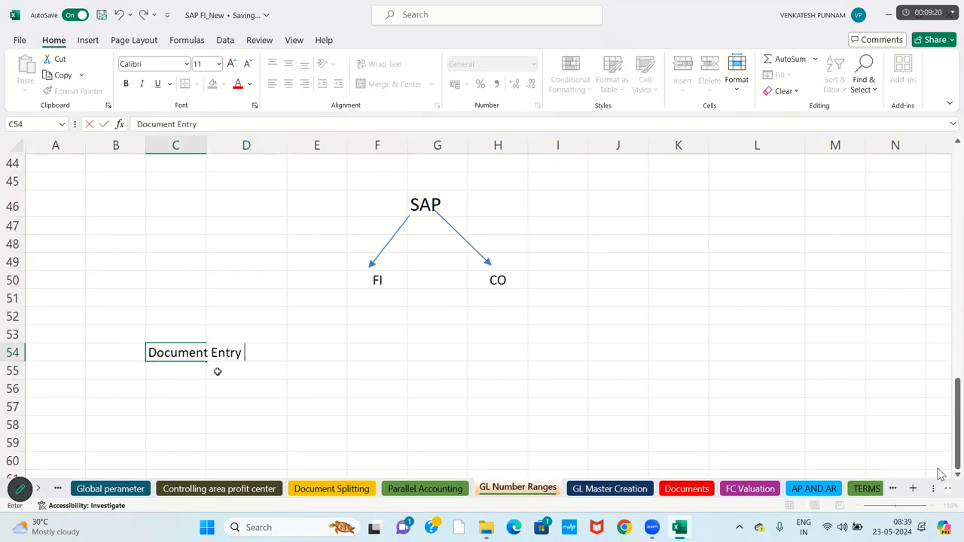
pyautogui.press('Return')
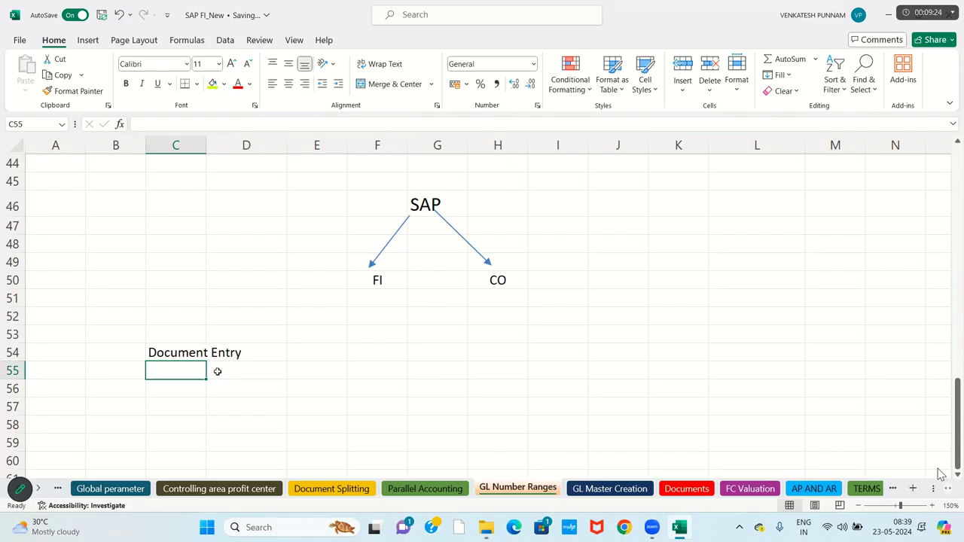
pyautogui.click(194, 354)
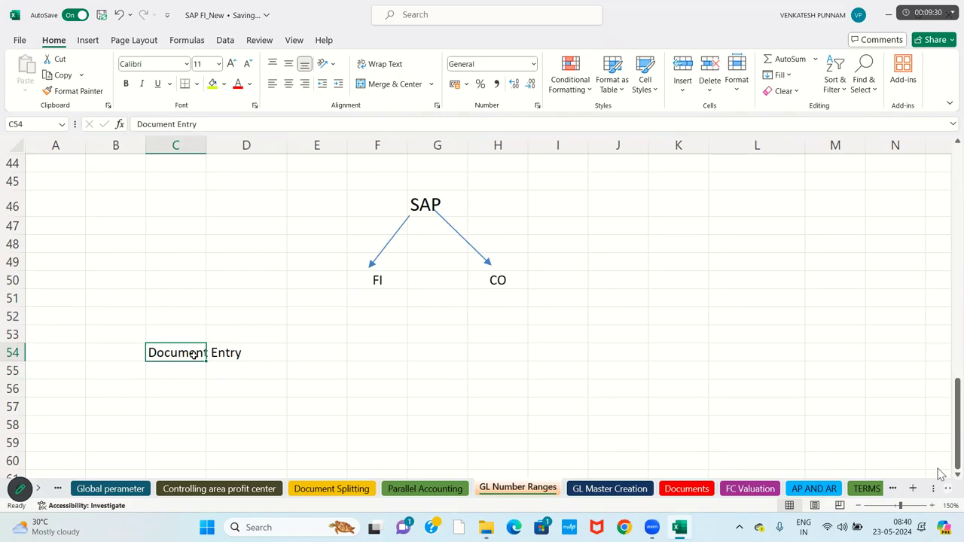
# - Draw a straight vertical arrow about 0.55 cm long pointing down from the FI label in F50
pyautogui.click(370, 280)
pyautogui.click(88, 40)
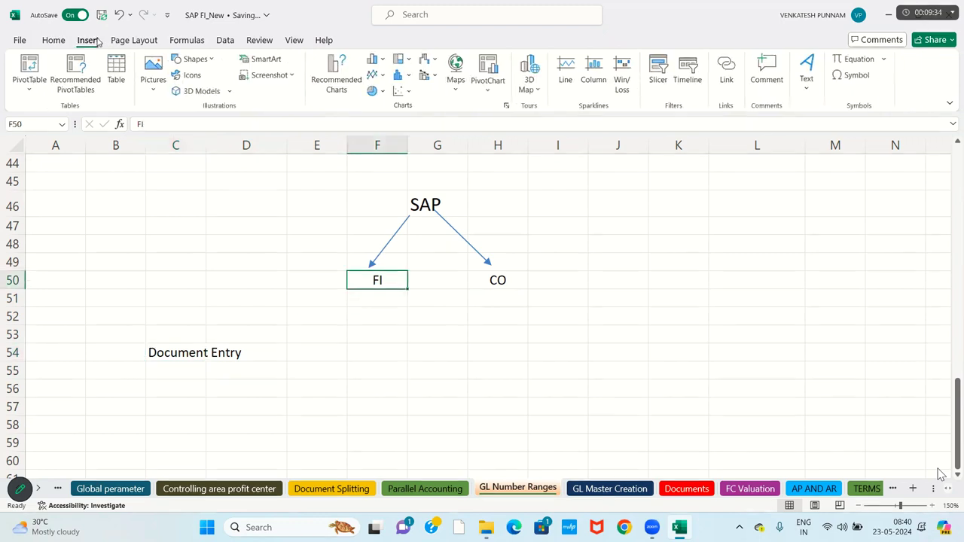
pyautogui.click(196, 59)
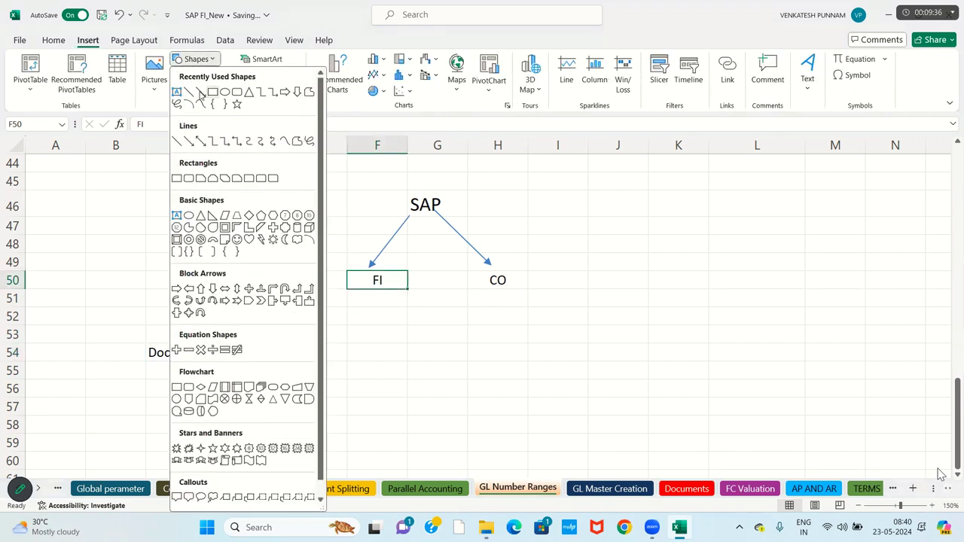
pyautogui.click(201, 89)
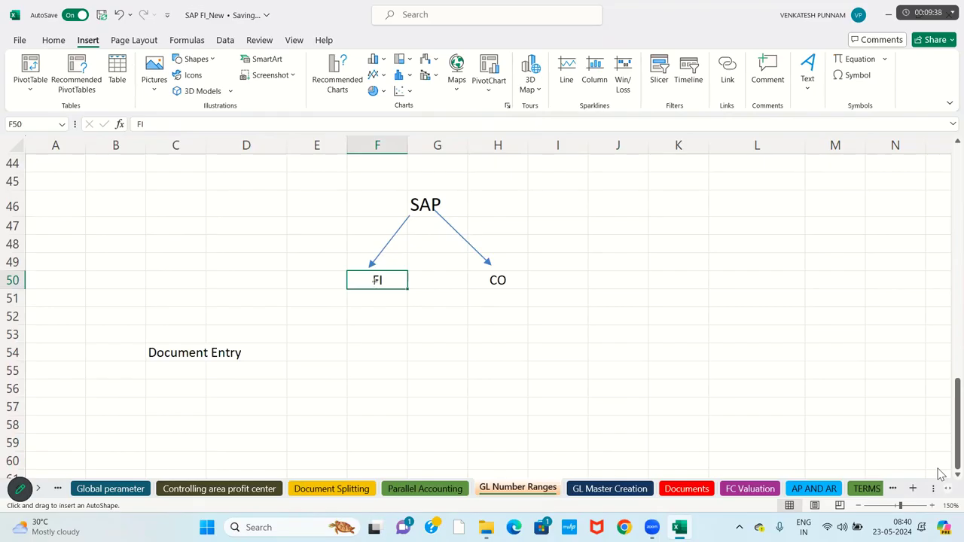
pyautogui.moveTo(377, 286); pyautogui.dragTo(377, 305)
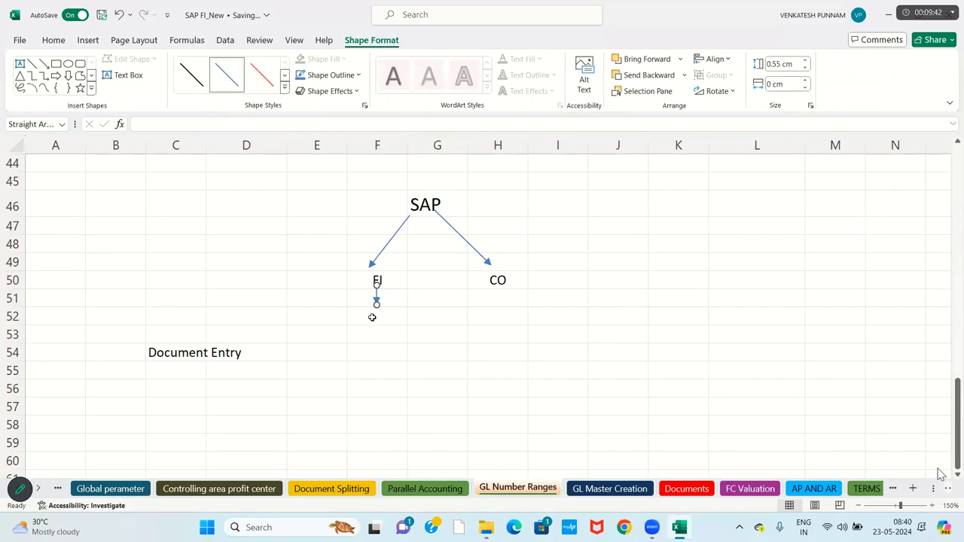
# - Enter the account types Asset in cell F52 and Liabiliety in cell F54 under the FI arrow
pyautogui.click(373, 317)
pyautogui.write('Asset')
pyautogui.press('Return')
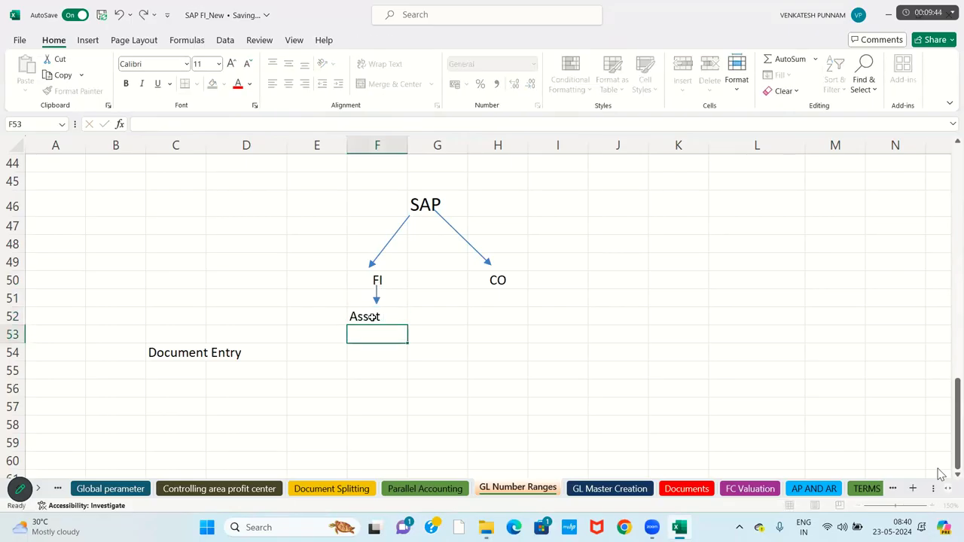
pyautogui.press('Return')
pyautogui.write('Lia')
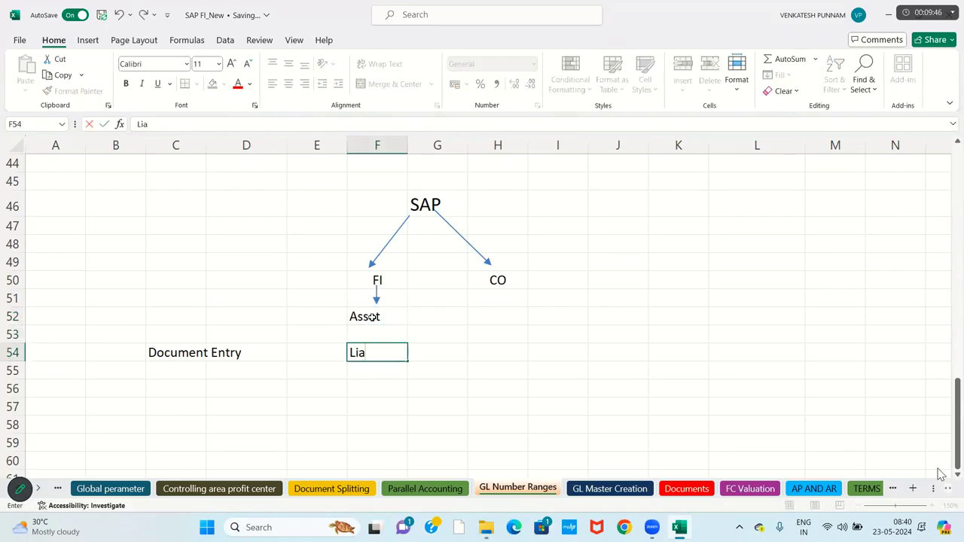
pyautogui.write('biliety')
pyautogui.press('Return')
# - Add the account types Expenses in cell F56 and Income in cell F58
pyautogui.press('Return')
pyautogui.write('Expenses')
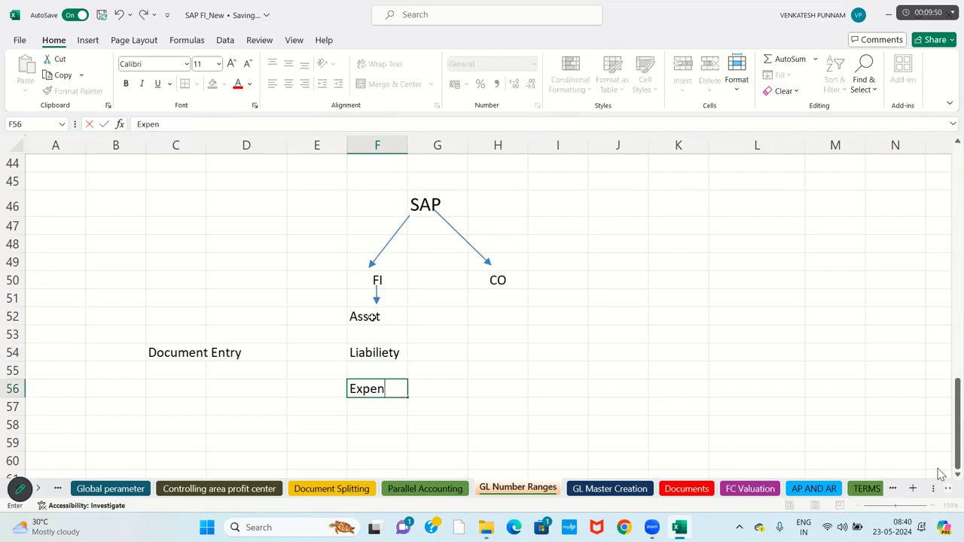
pyautogui.press('Return')
pyautogui.press('Return')
pyautogui.write('Inocme')
pyautogui.press('BackSpace')
pyautogui.press('BackSpace')
pyautogui.press('BackSpace')
pyautogui.press('BackSpace')
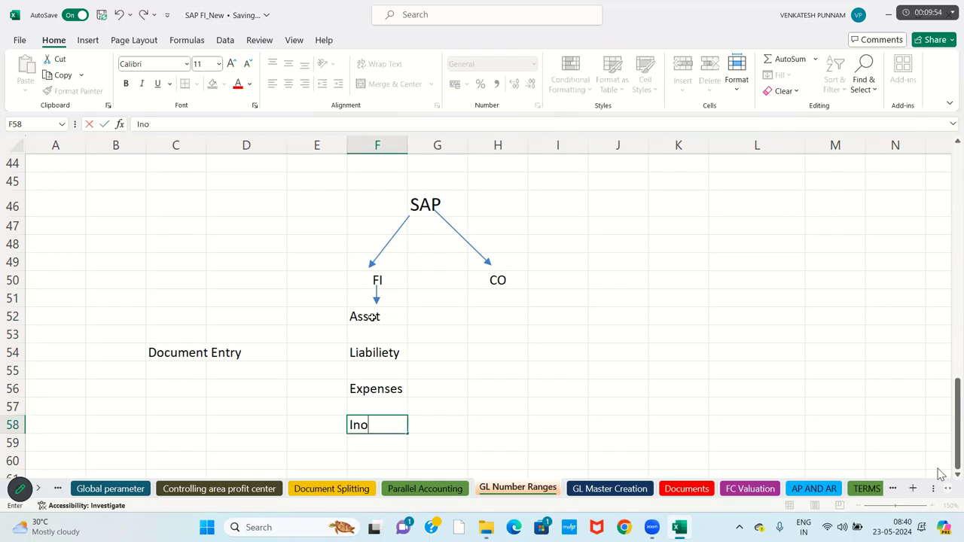
pyautogui.write('come')
pyautogui.press('Return')
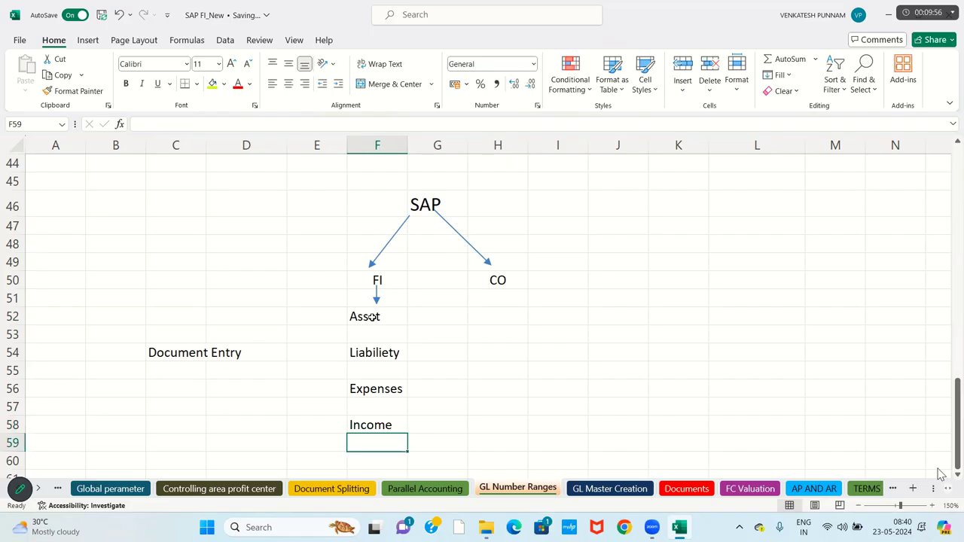
# - Move the Document Entry label from C54 down to C55
pyautogui.click(180, 353)
pyautogui.moveTo(179, 354); pyautogui.dragTo(180, 371)
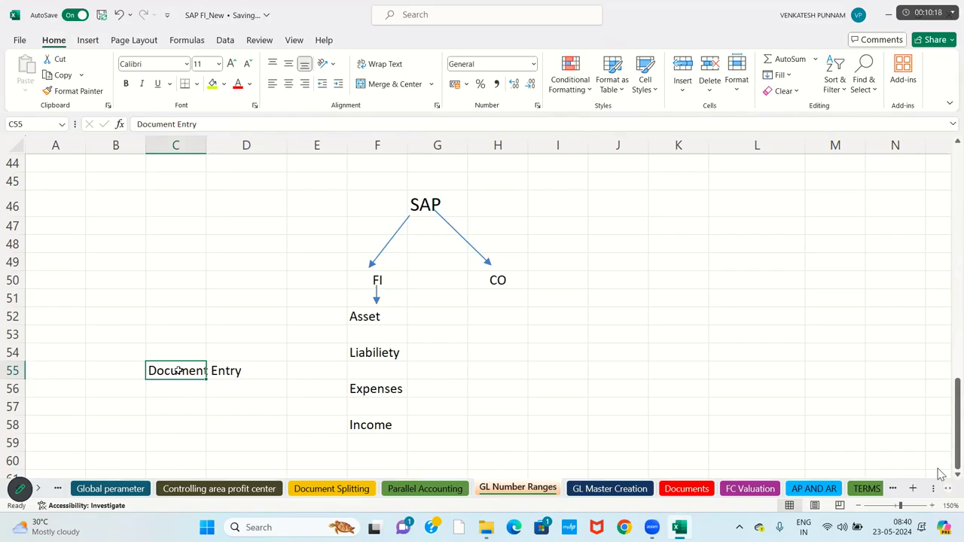
pyautogui.hotkey('shift', 'Right')
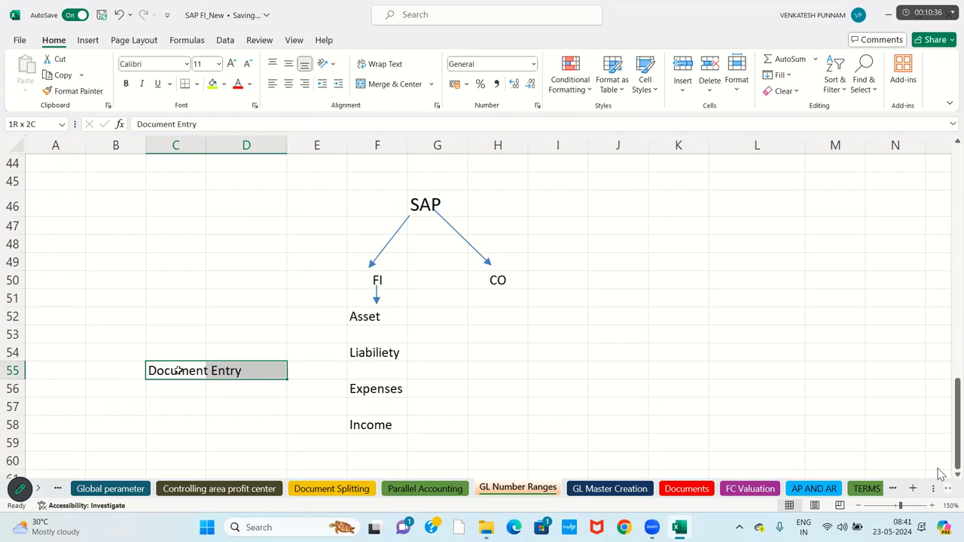
# - Fill the account type range F52:F58 with a light blue theme color
pyautogui.press('Right')
pyautogui.press('Right')
pyautogui.press('Up')
pyautogui.press('Up')
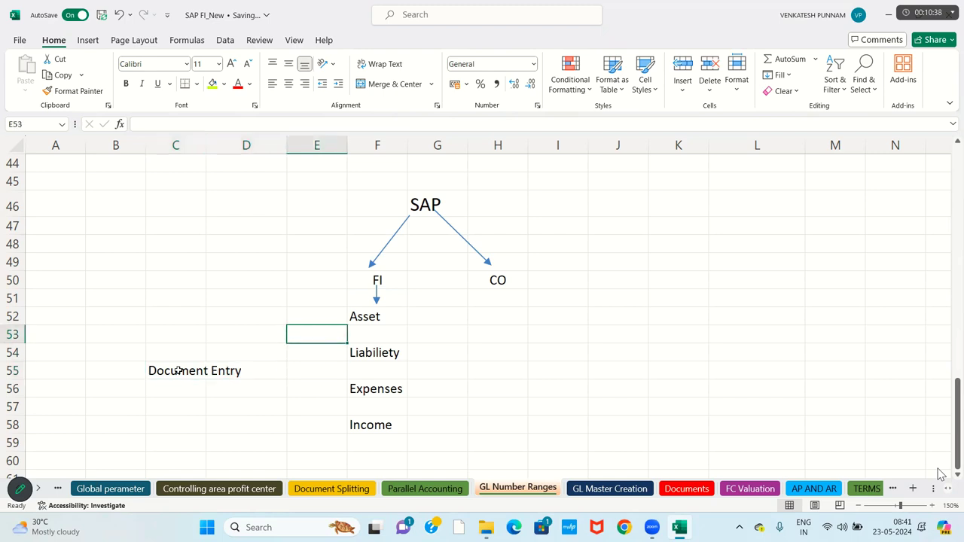
pyautogui.press('Right')
pyautogui.press('Up')
pyautogui.hotkey('shift', 'Down')
pyautogui.hotkey('shift', 'Down')
pyautogui.hotkey('shift', 'Down')
pyautogui.hotkey('shift', 'Down')
pyautogui.hotkey('shift', 'Down')
pyautogui.hotkey('shift', 'Down')
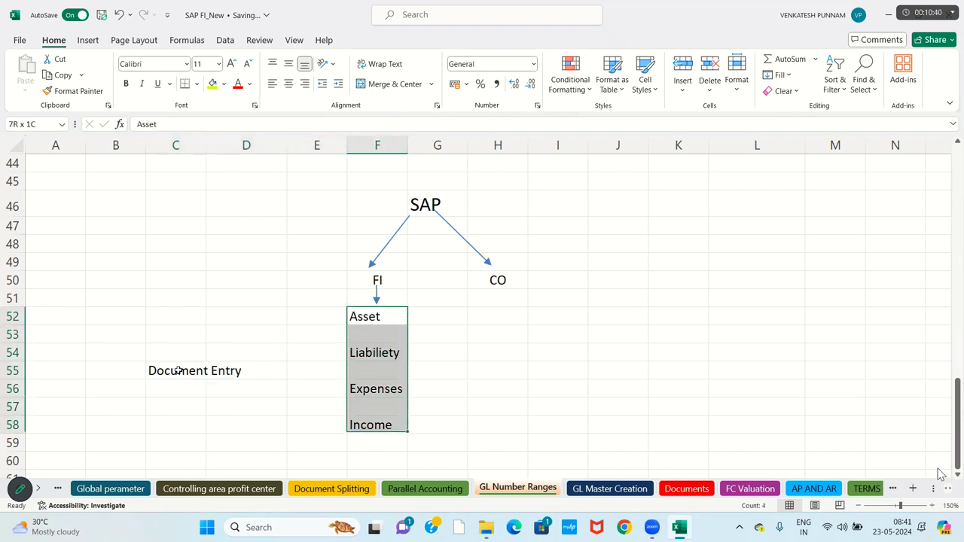
pyautogui.click(224, 84)
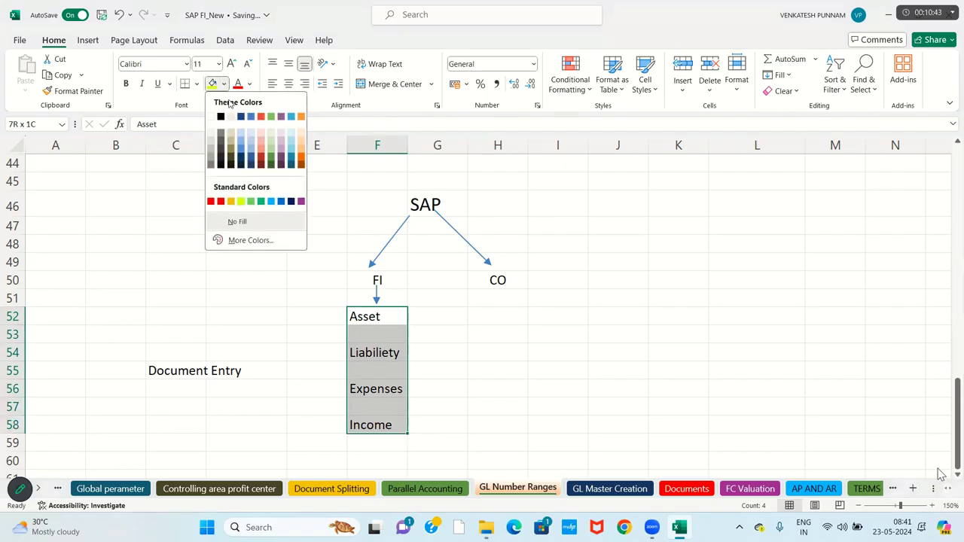
pyautogui.click(242, 148)
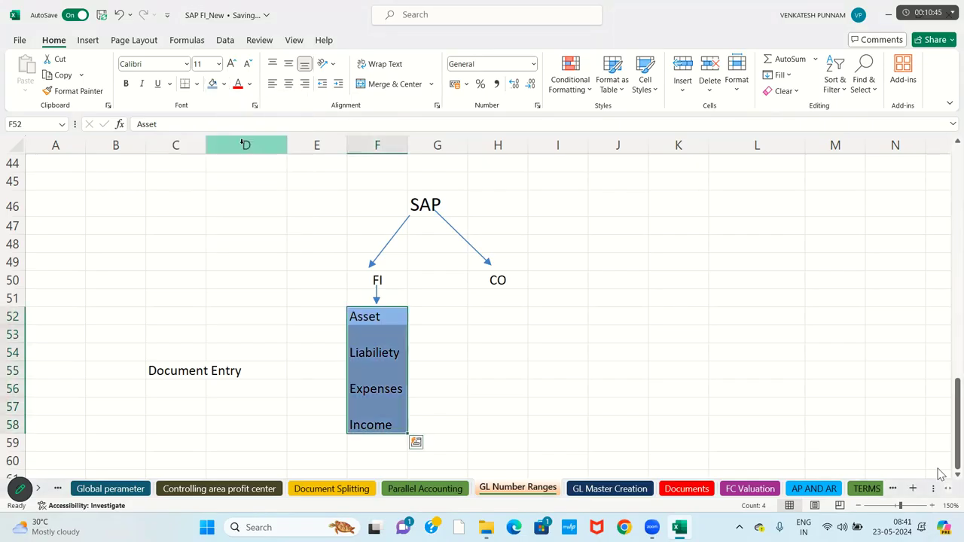
# - Draw a nearly horizontal straight arrow about 2.81 cm long from the Document Entry label to the blue account list
pyautogui.click(88, 40)
pyautogui.click(184, 60)
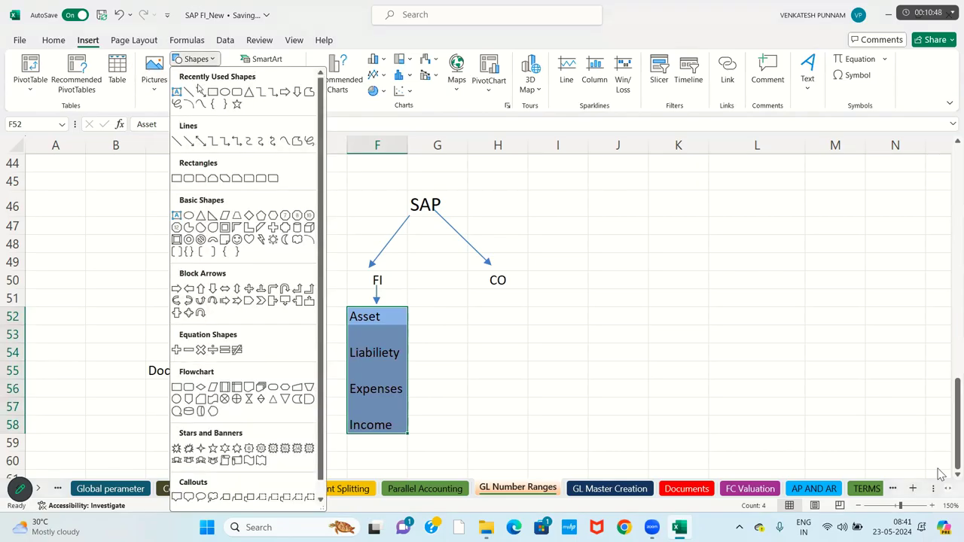
pyautogui.click(200, 92)
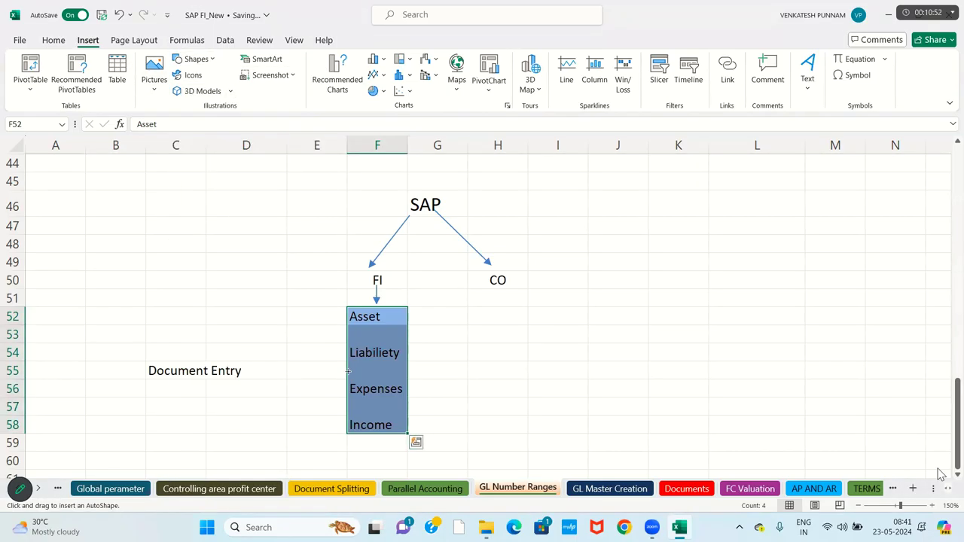
pyautogui.moveTo(289, 371); pyautogui.dragTo(379, 461)
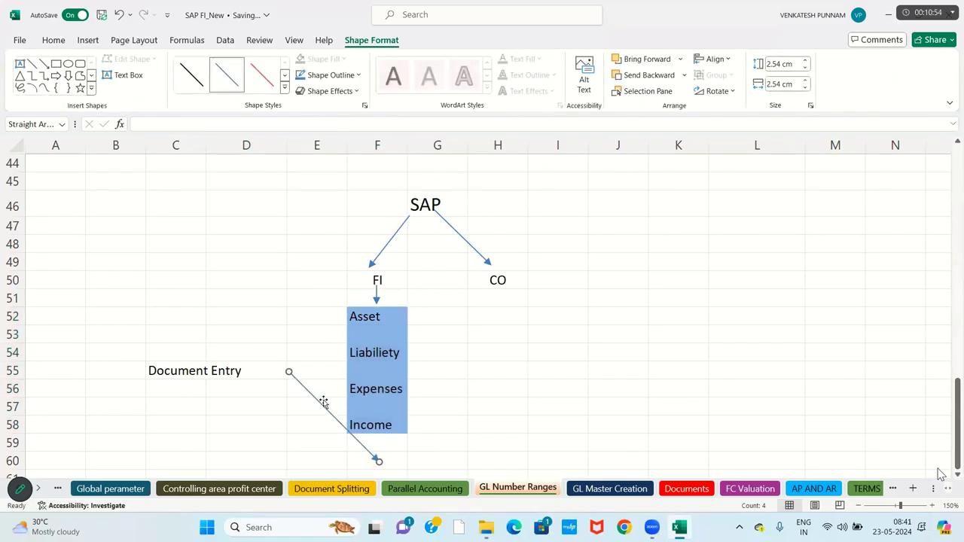
pyautogui.moveTo(377, 461); pyautogui.dragTo(325, 455)
pyautogui.click(291, 457)
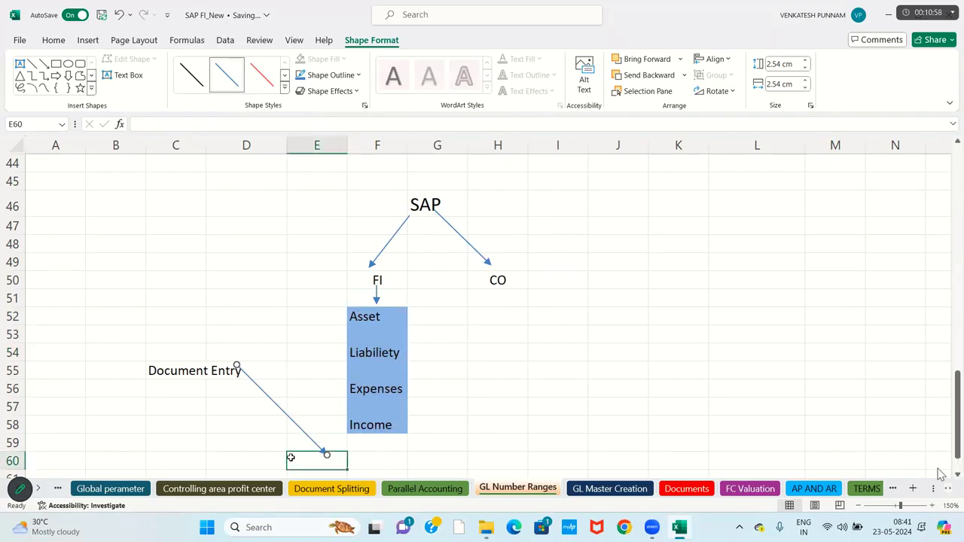
pyautogui.click(326, 455)
pyautogui.moveTo(327, 455); pyautogui.dragTo(346, 373)
pyautogui.moveTo(236, 367); pyautogui.dragTo(247, 371)
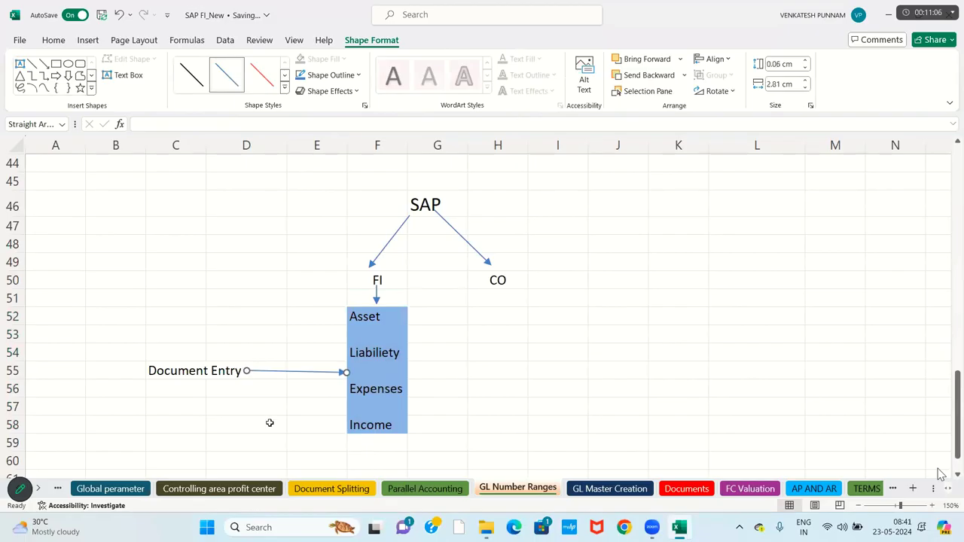
pyautogui.click(270, 422)
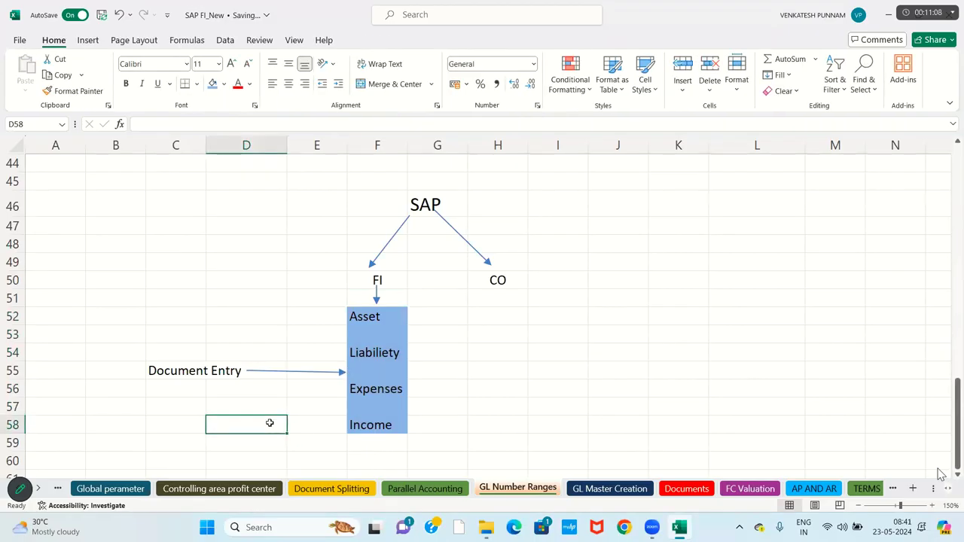
pyautogui.click(193, 375)
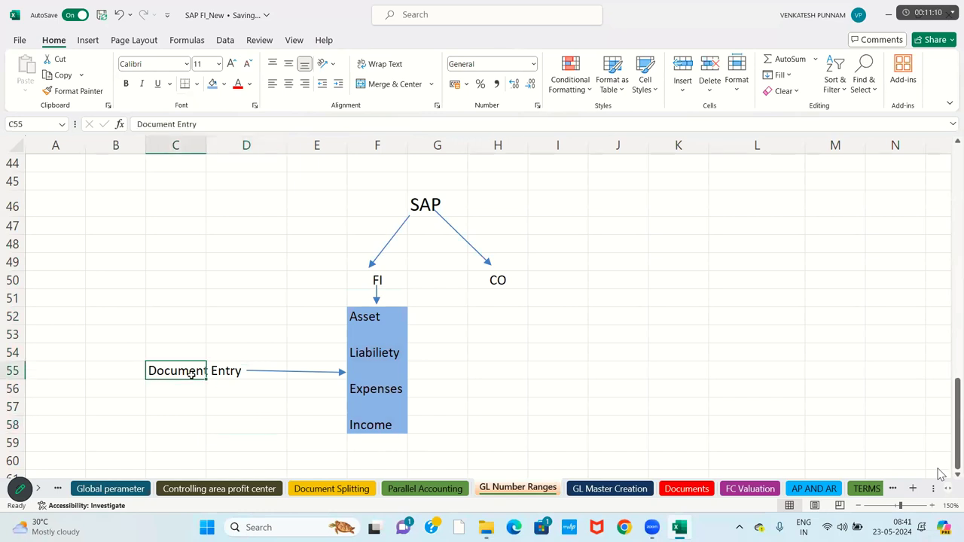
pyautogui.click(372, 311)
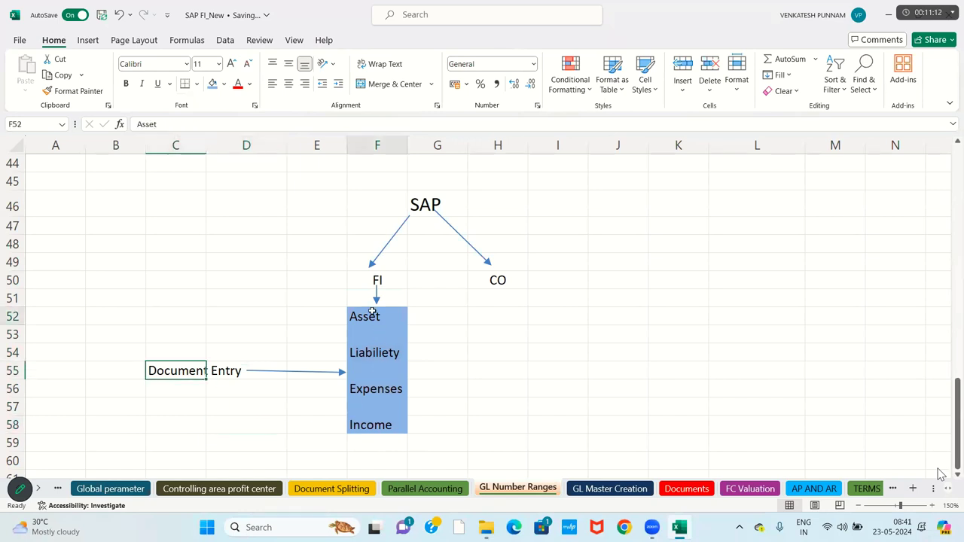
pyautogui.click(369, 351)
pyautogui.click(372, 387)
pyautogui.click(371, 425)
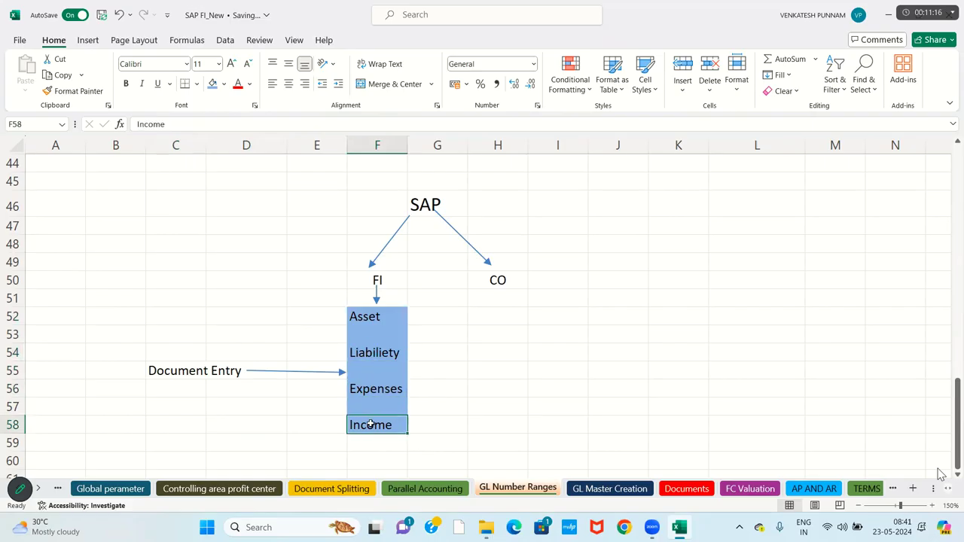
pyautogui.click(160, 380)
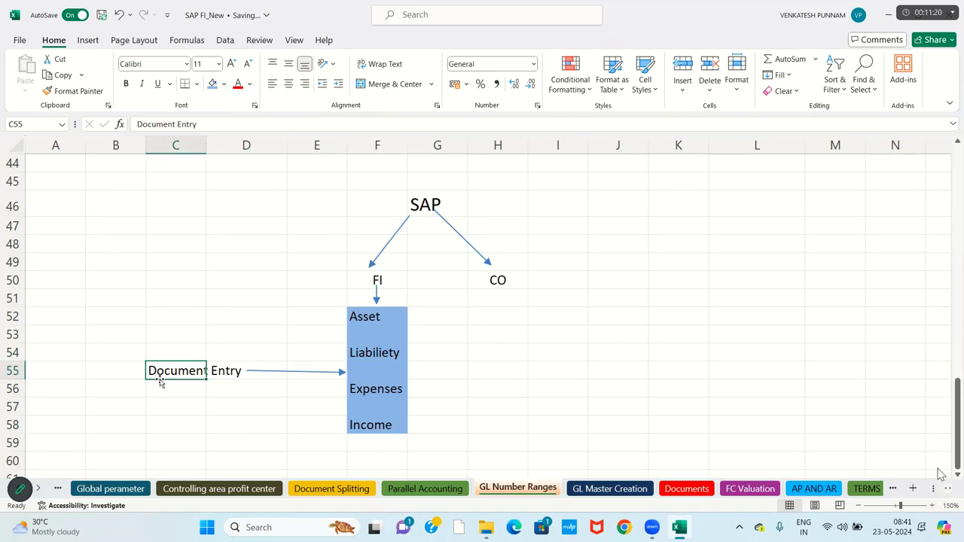
pyautogui.click(366, 396)
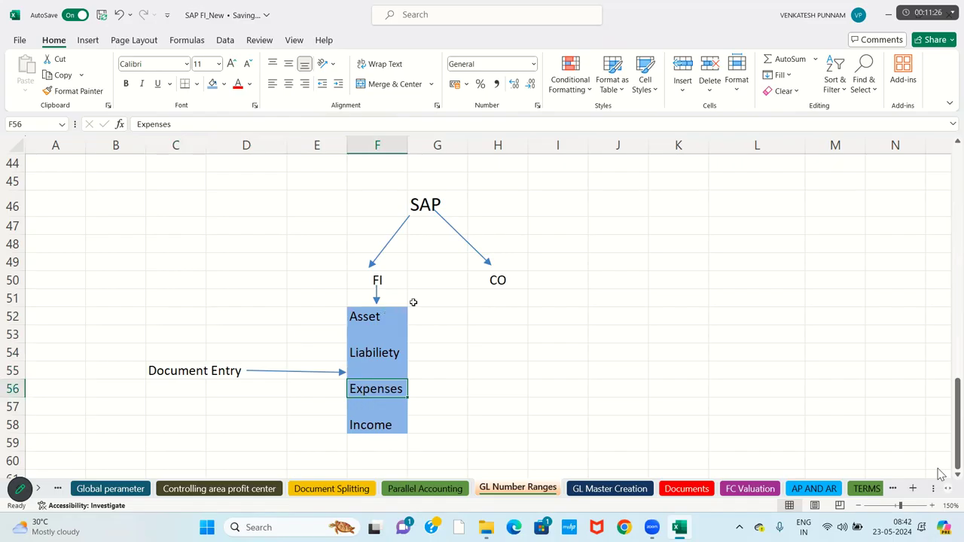
pyautogui.click(498, 370)
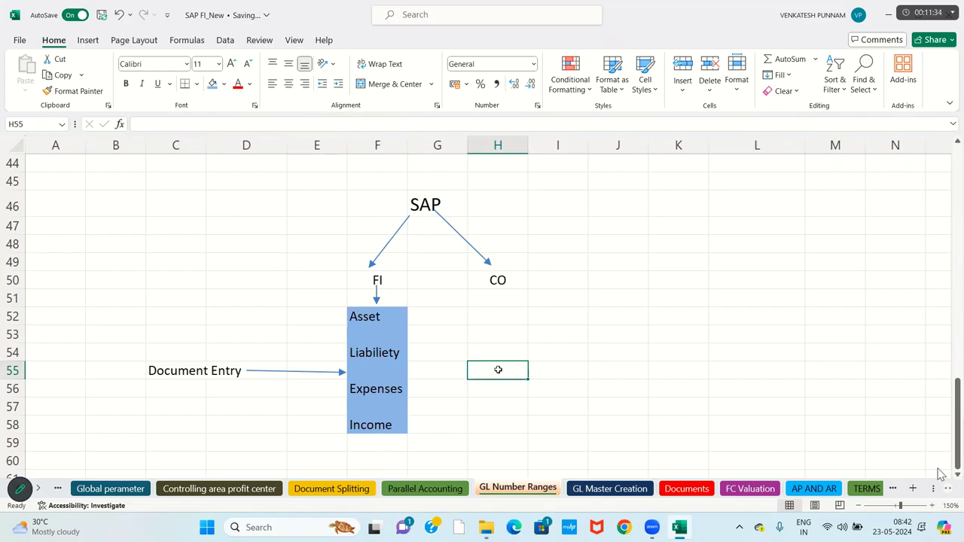
pyautogui.click(375, 321)
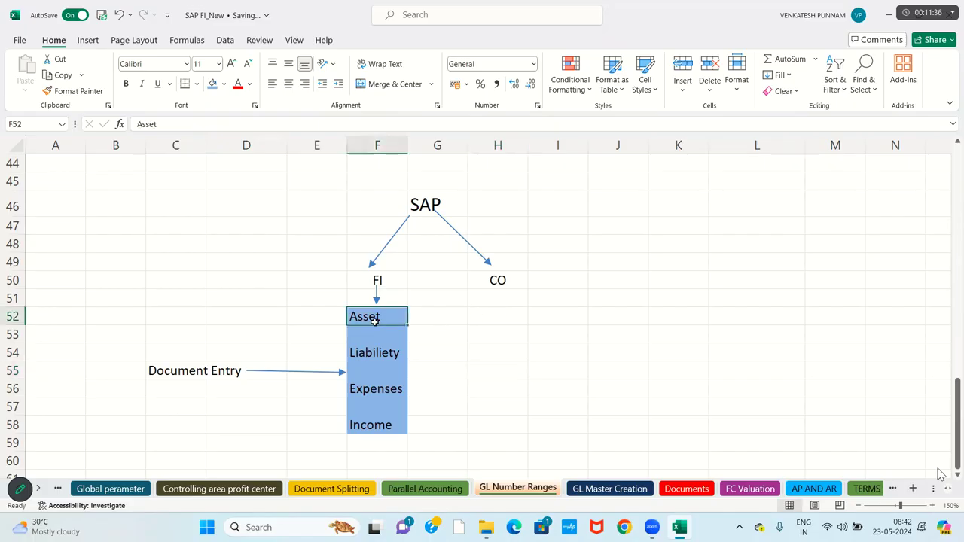
pyautogui.click(493, 324)
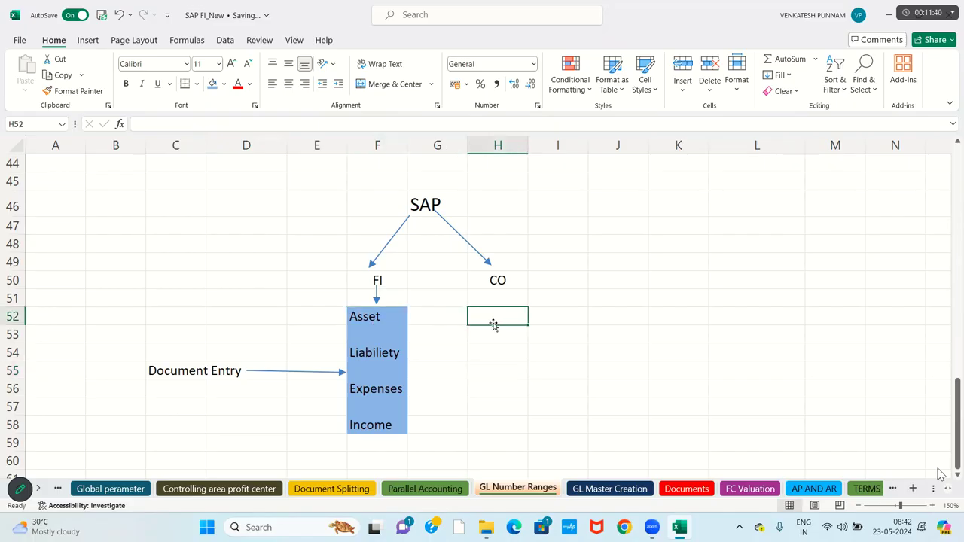
pyautogui.write('NO')
pyautogui.press('Return')
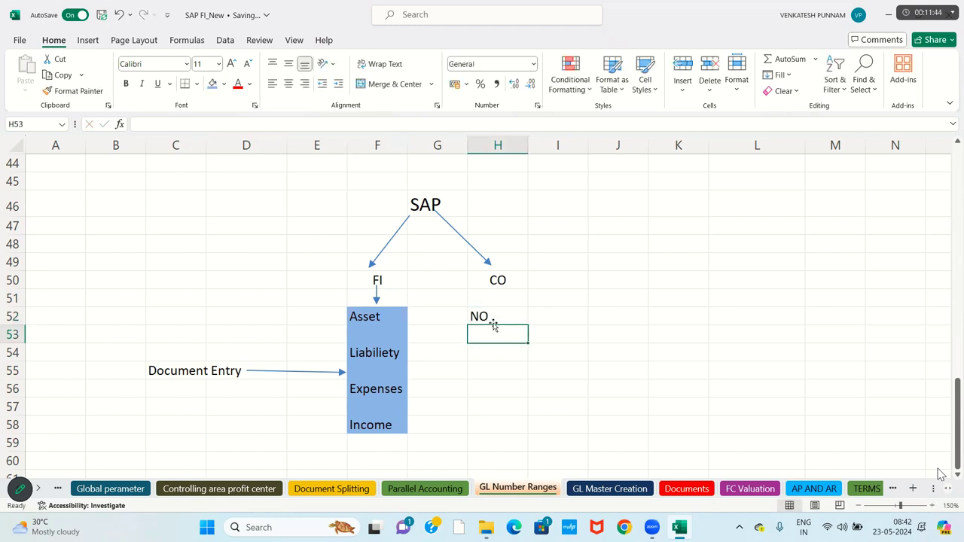
# - Enter NA under CO in H52 beside Asset and in H54 beside Liabiliety
pyautogui.click(494, 324)
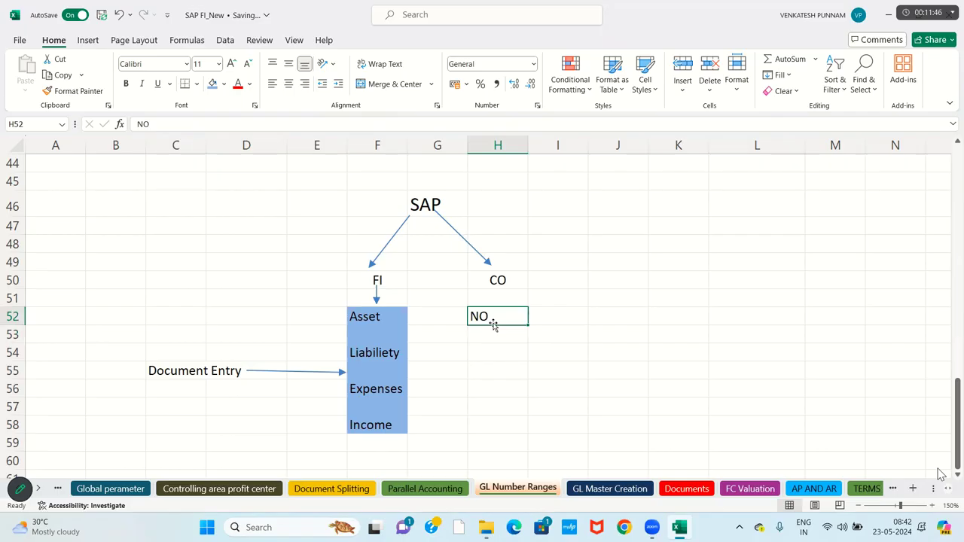
pyautogui.write('NA')
pyautogui.press('Return')
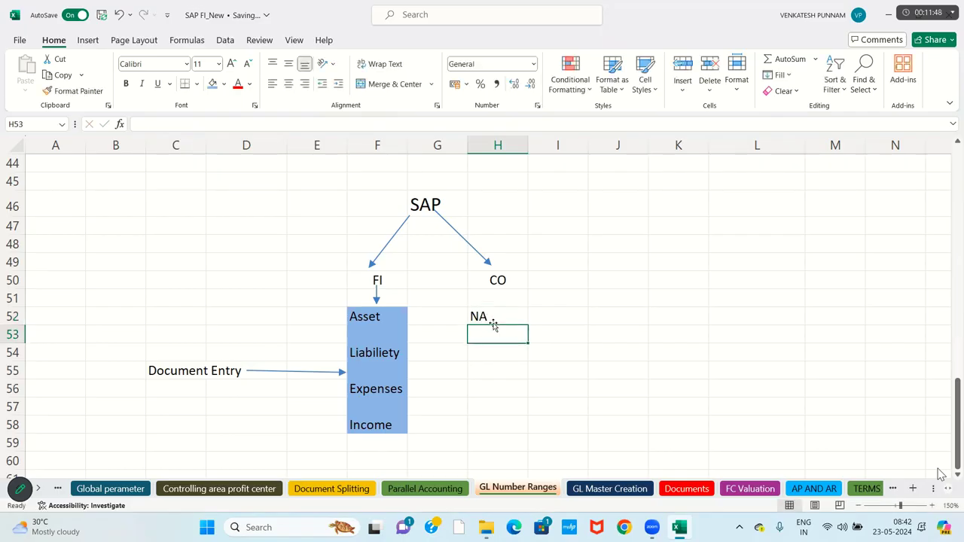
pyautogui.click(493, 350)
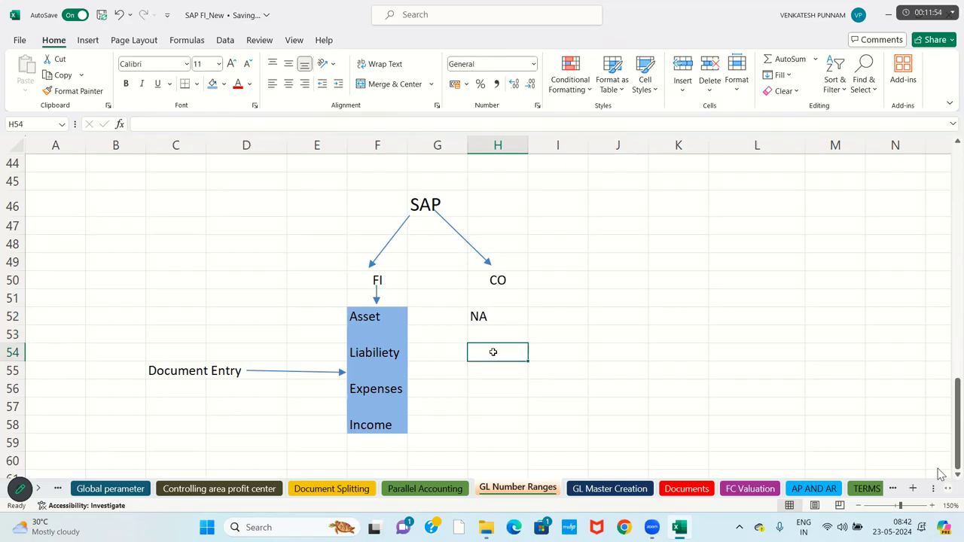
pyautogui.write('NA')
pyautogui.press('Return')
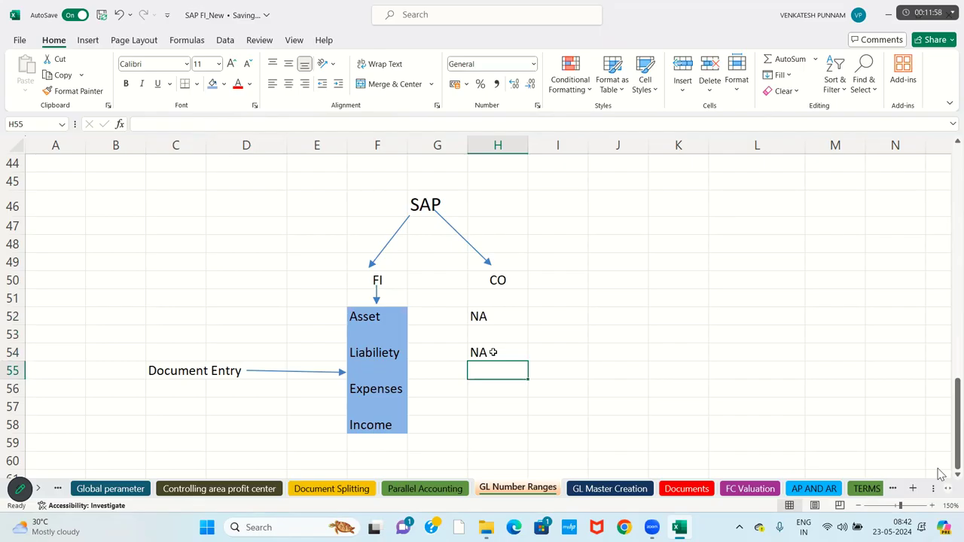
# - Enter COST in H56 beside Expenses and Revenue in H58 beside Income
pyautogui.click(493, 388)
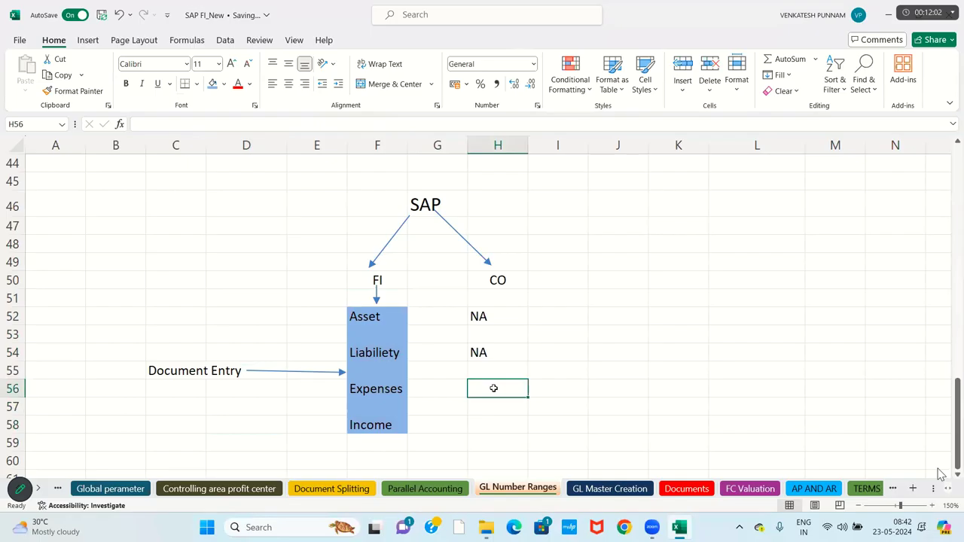
pyautogui.write('COST')
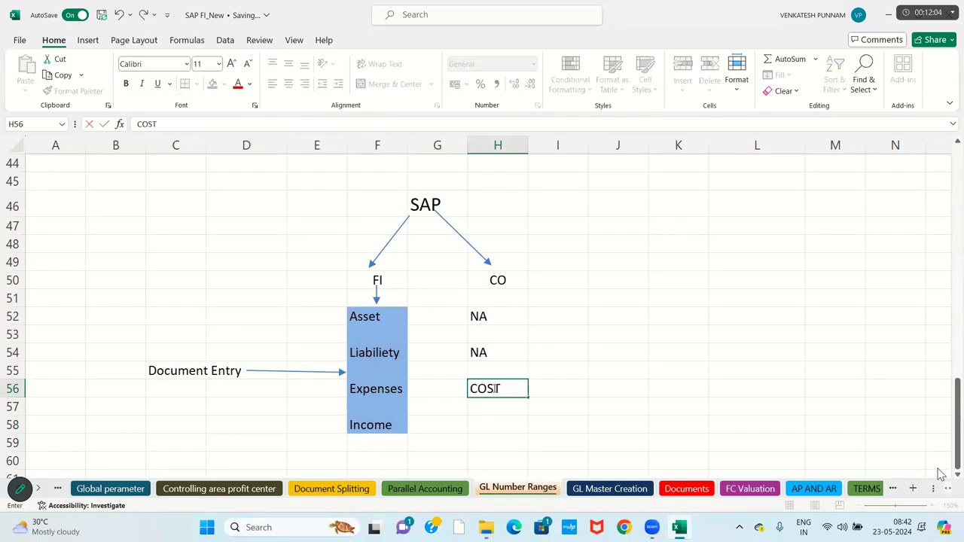
pyautogui.press('Return')
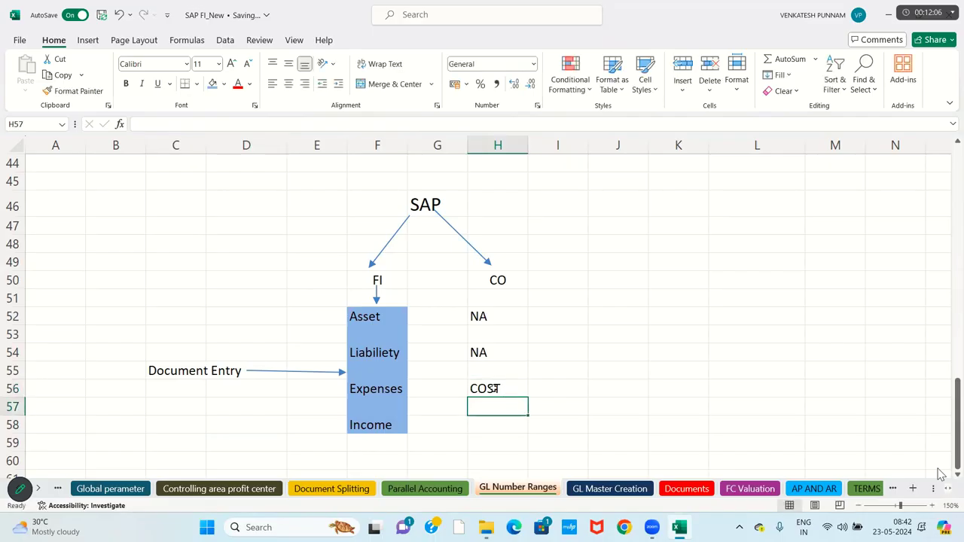
pyautogui.press('Return')
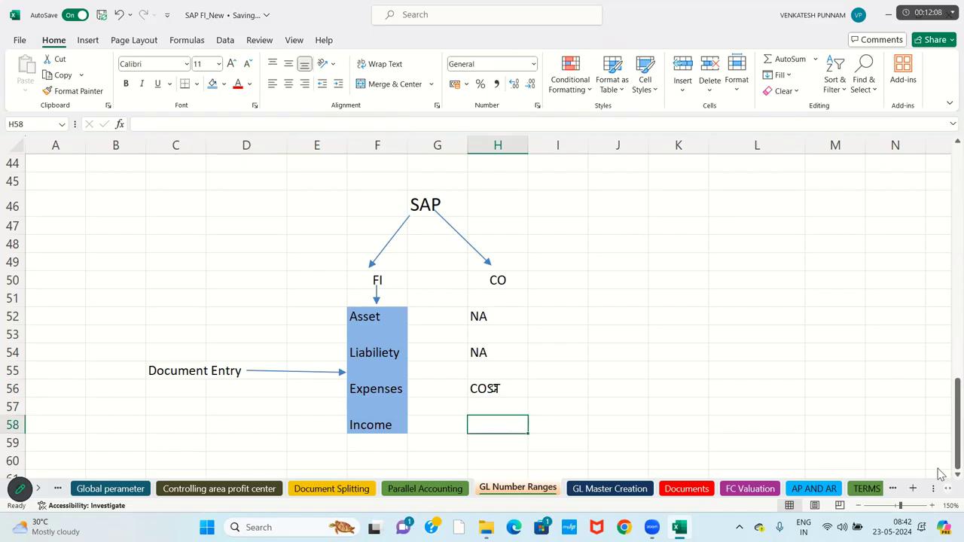
pyautogui.write('Reven')
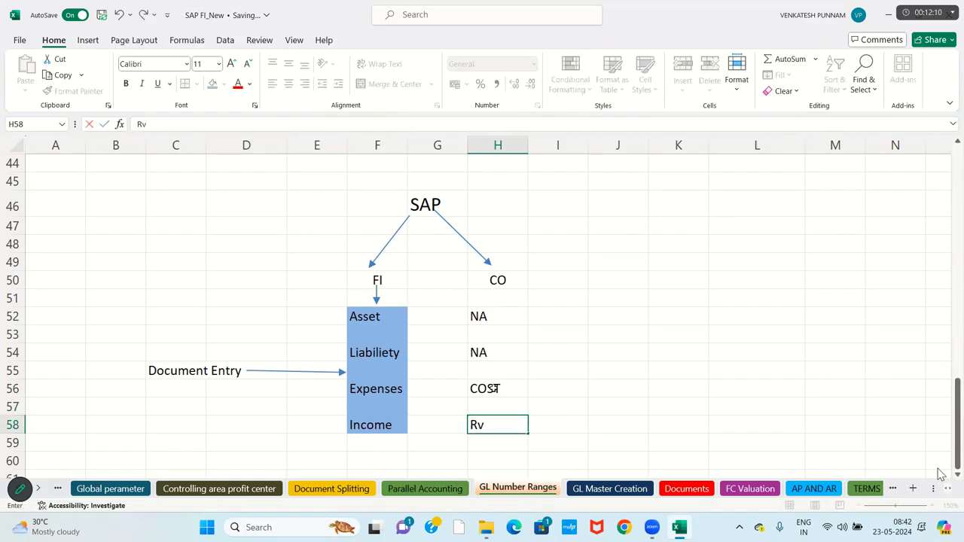
pyautogui.write('ue')
pyautogui.press('Return')
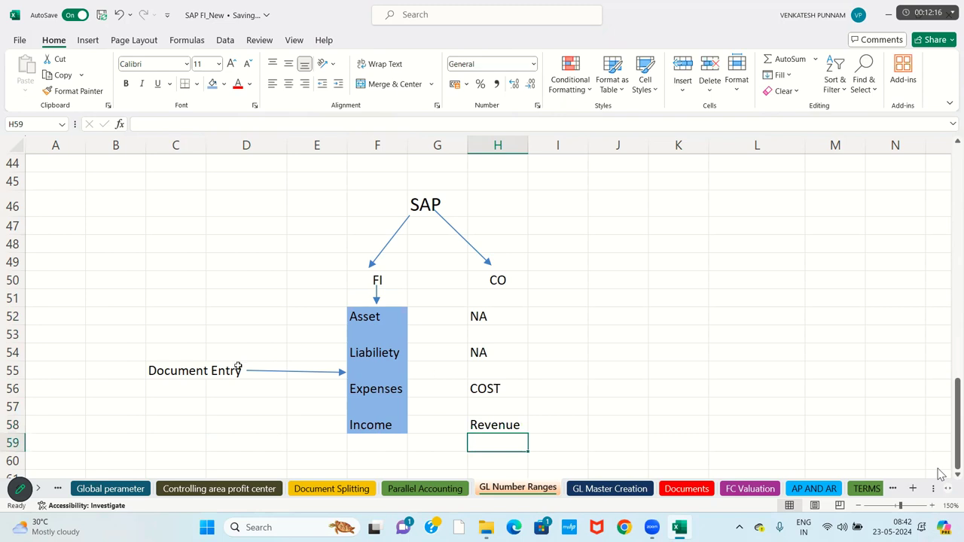
pyautogui.click(208, 371)
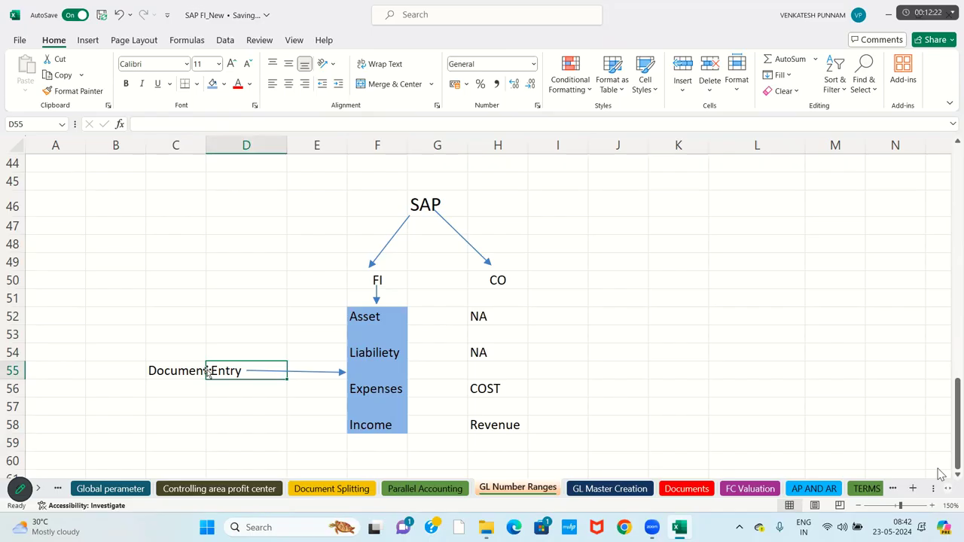
pyautogui.click(363, 319)
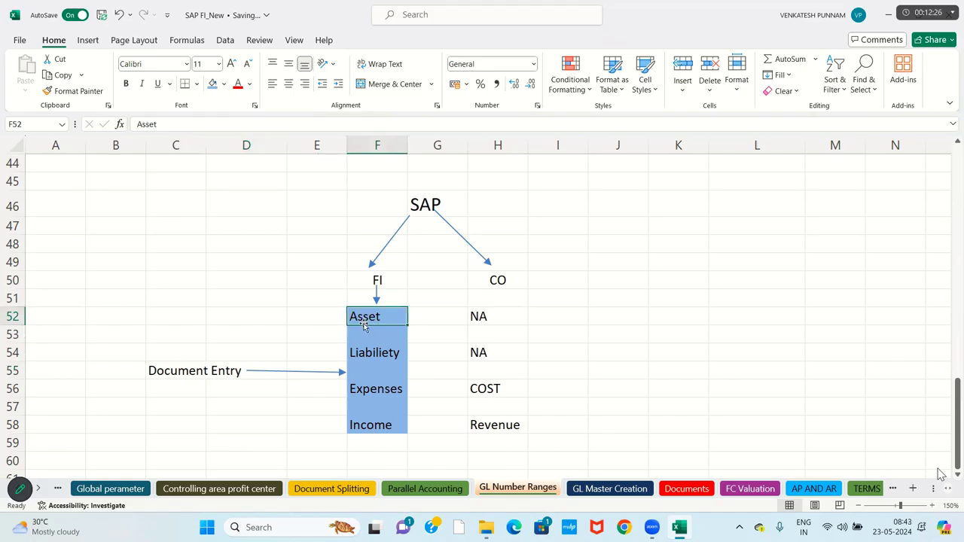
pyautogui.click(377, 354)
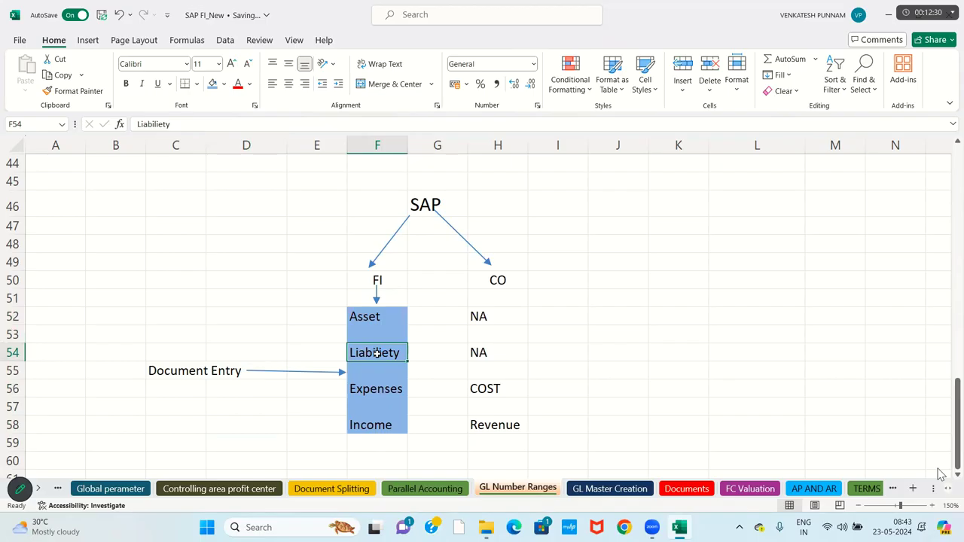
# - Draw a horizontal straight arrow about 1.48 cm long from Expenses to COST
pyautogui.click(87, 41)
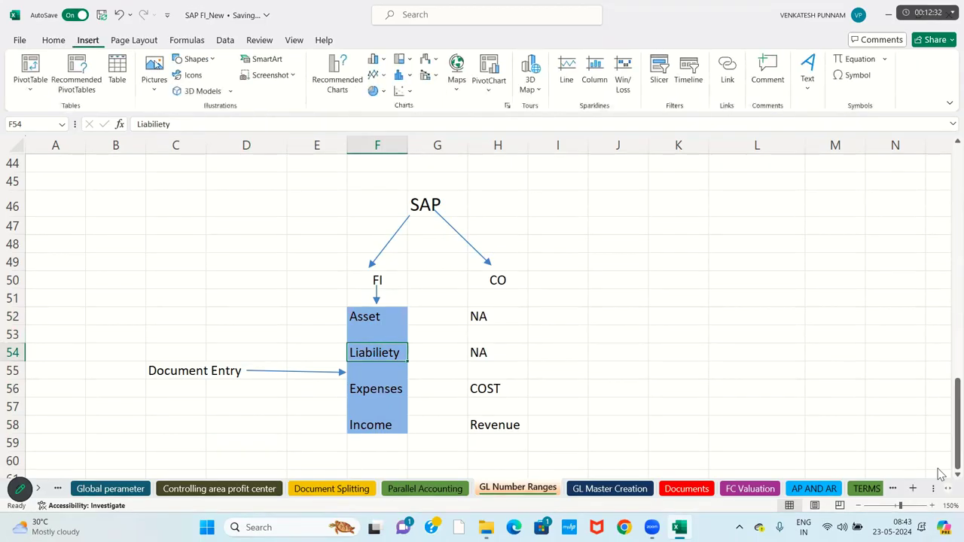
pyautogui.click(184, 62)
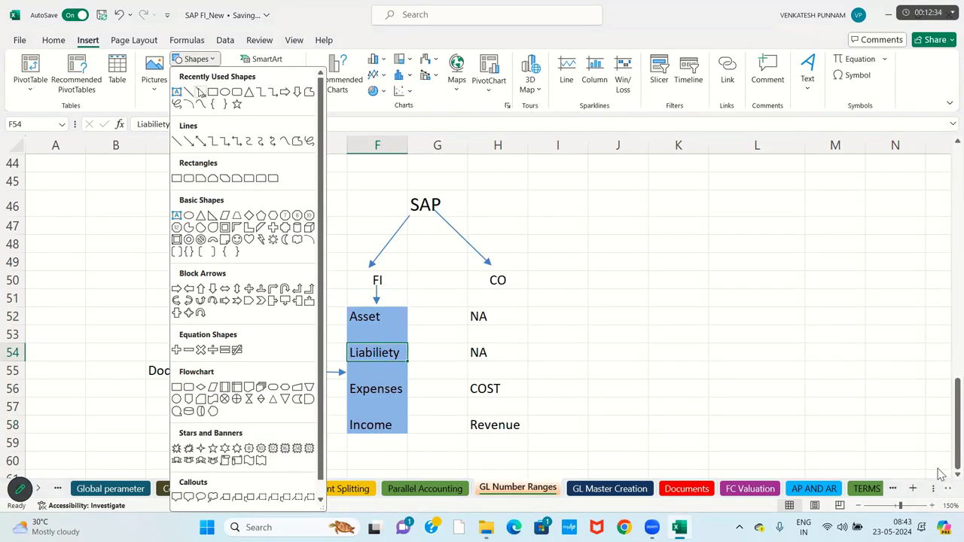
pyautogui.click(200, 91)
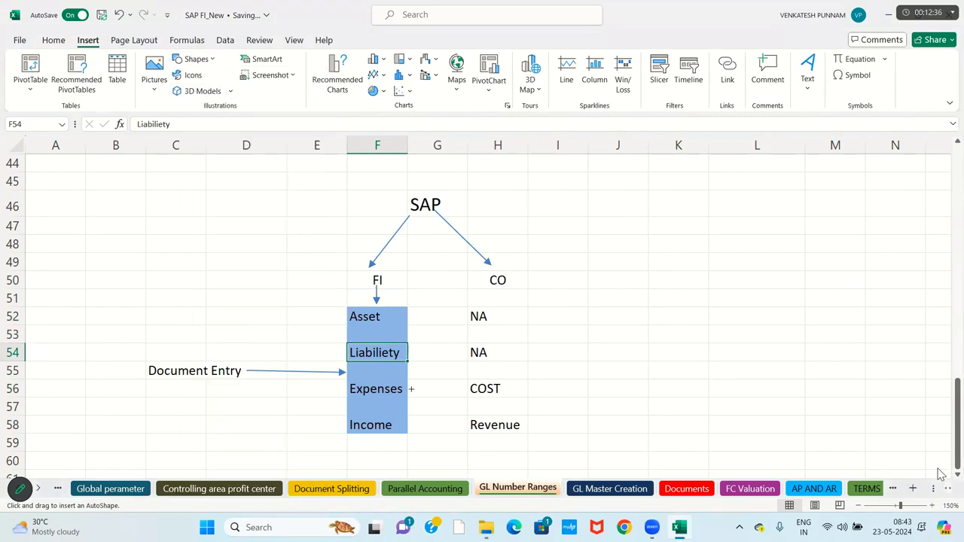
pyautogui.moveTo(412, 389); pyautogui.dragTo(462, 389)
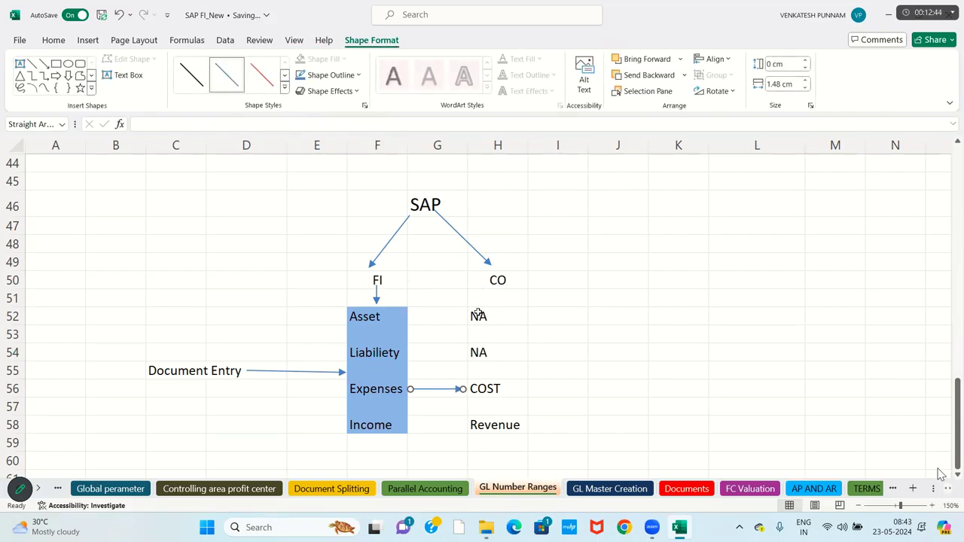
pyautogui.click(379, 400)
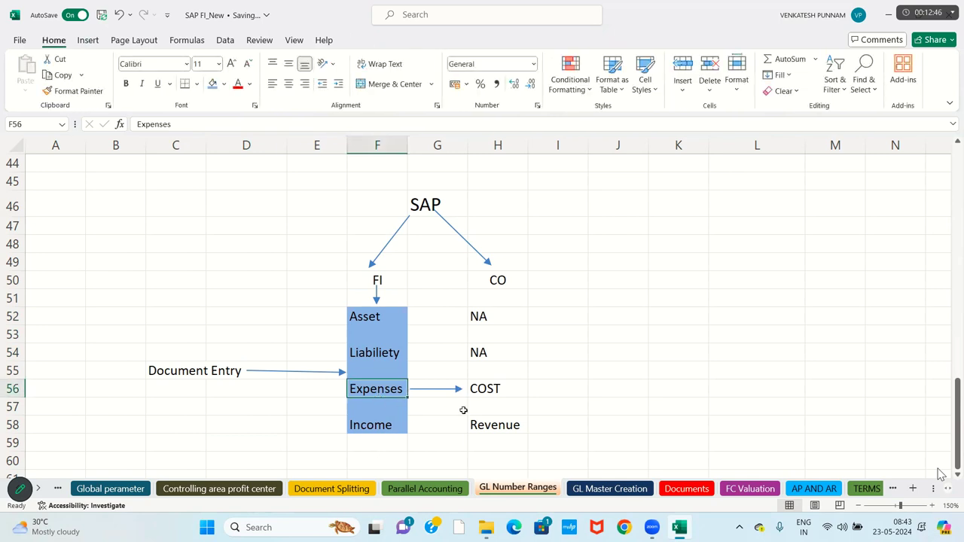
pyautogui.click(485, 393)
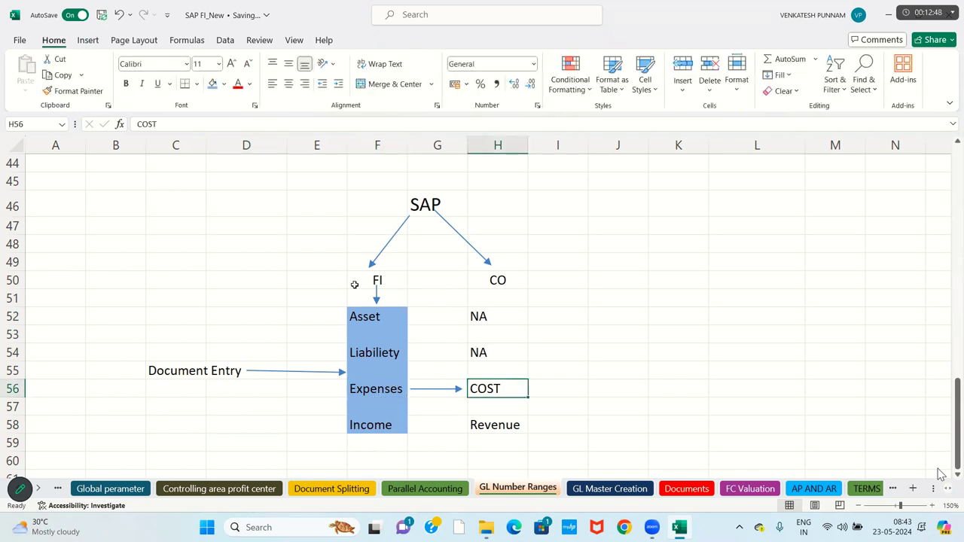
pyautogui.click(371, 398)
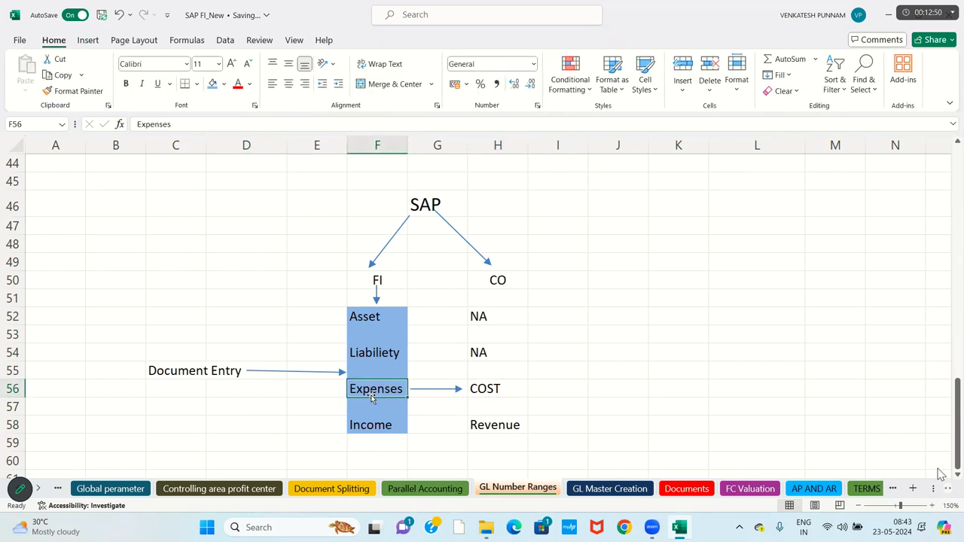
pyautogui.click(505, 288)
pyautogui.click(495, 388)
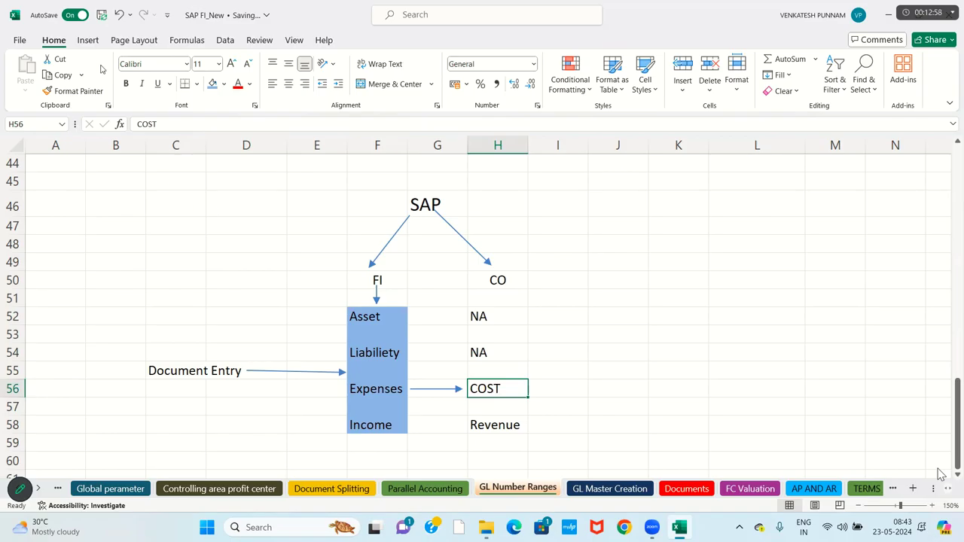
# - Draw a horizontal straight arrow about 1.41 cm long from Income to Revenue
pyautogui.click(89, 46)
pyautogui.click(193, 59)
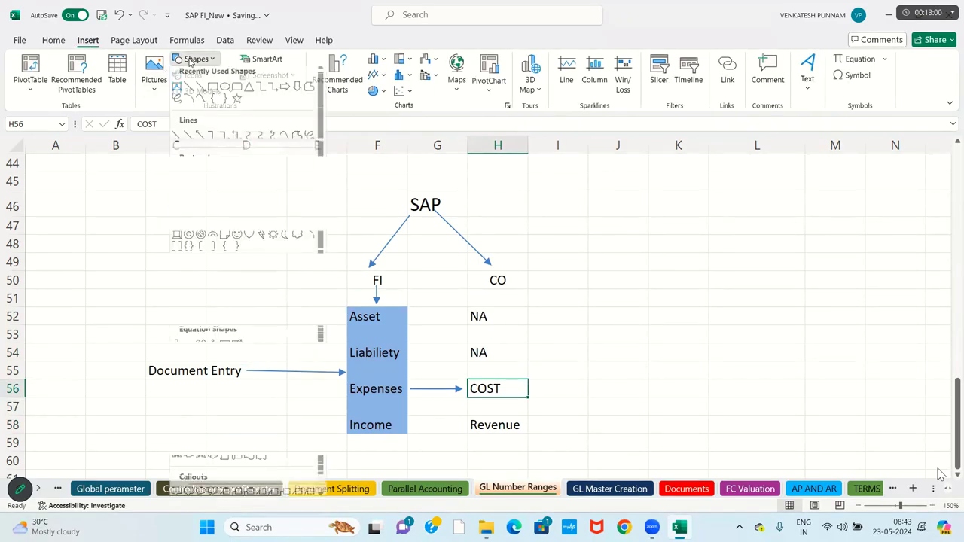
pyautogui.click(201, 92)
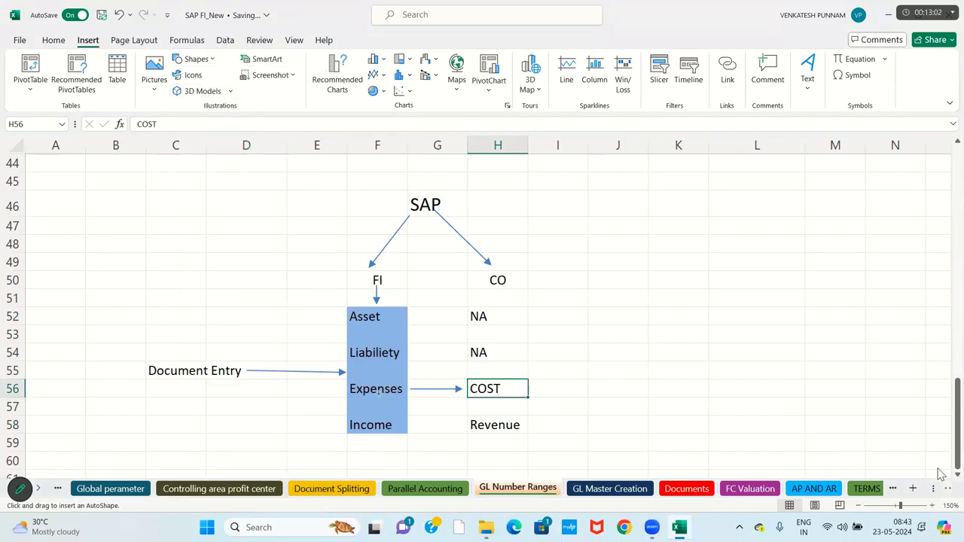
pyautogui.moveTo(413, 428); pyautogui.dragTo(464, 427)
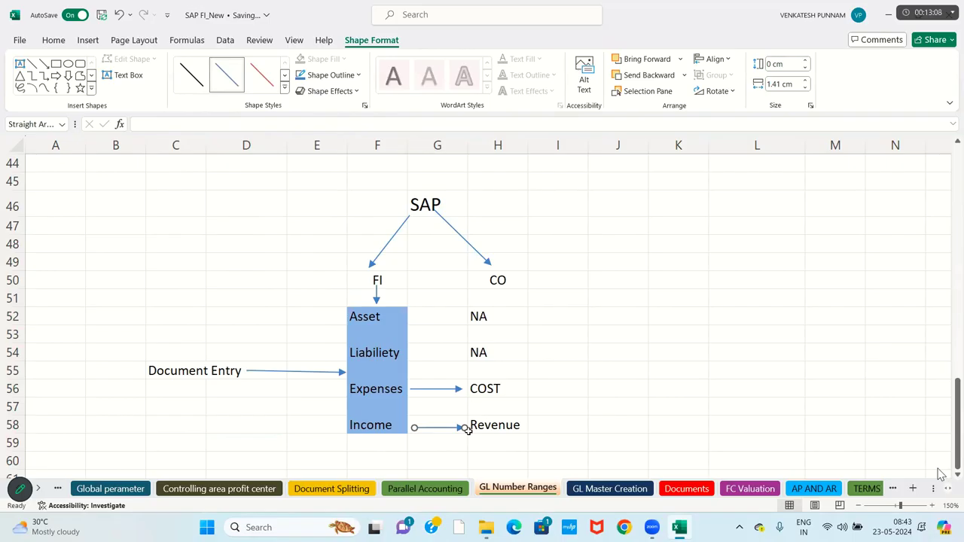
pyautogui.click(561, 400)
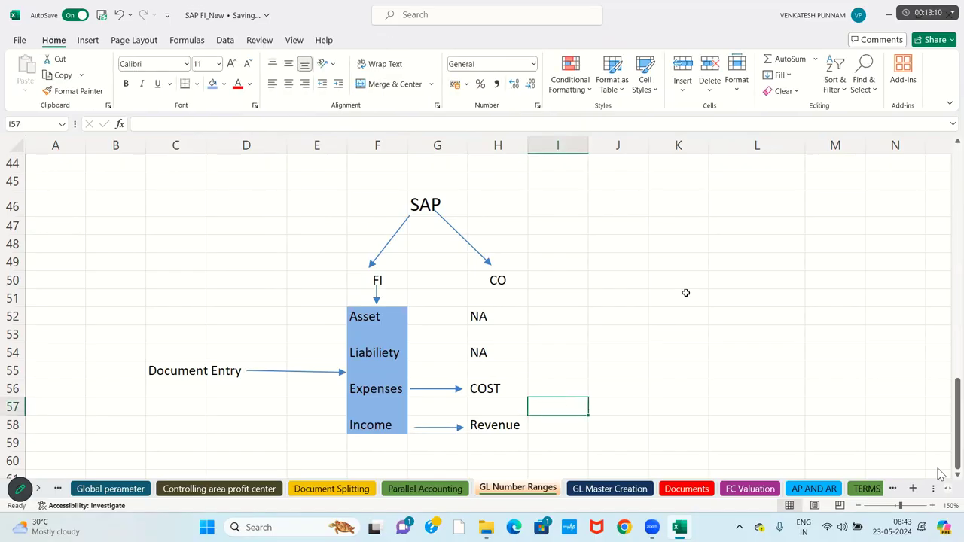
# - Enter the sample journal entry lines Rent A/c Dr in K49 and To Cash in K50
pyautogui.click(666, 264)
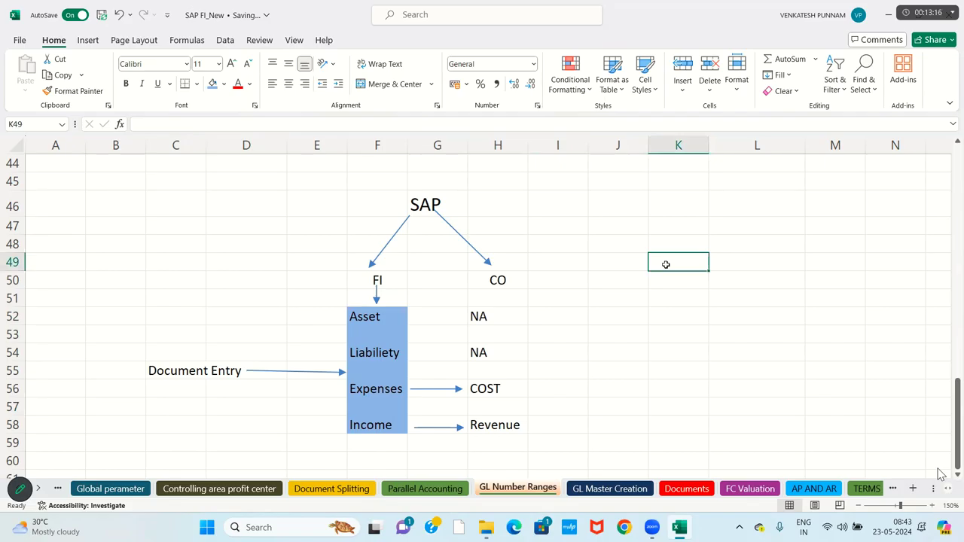
pyautogui.write('REFN')
pyautogui.press('BackSpace')
pyautogui.press('BackSpace')
pyautogui.press('BackSpace')
pyautogui.write('ent A/c dr')
pyautogui.press('BackSpace')
pyautogui.press('BackSpace')
pyautogui.write('Dr')
pyautogui.press('Return')
pyautogui.write('To Cash')
pyautogui.press('Return')
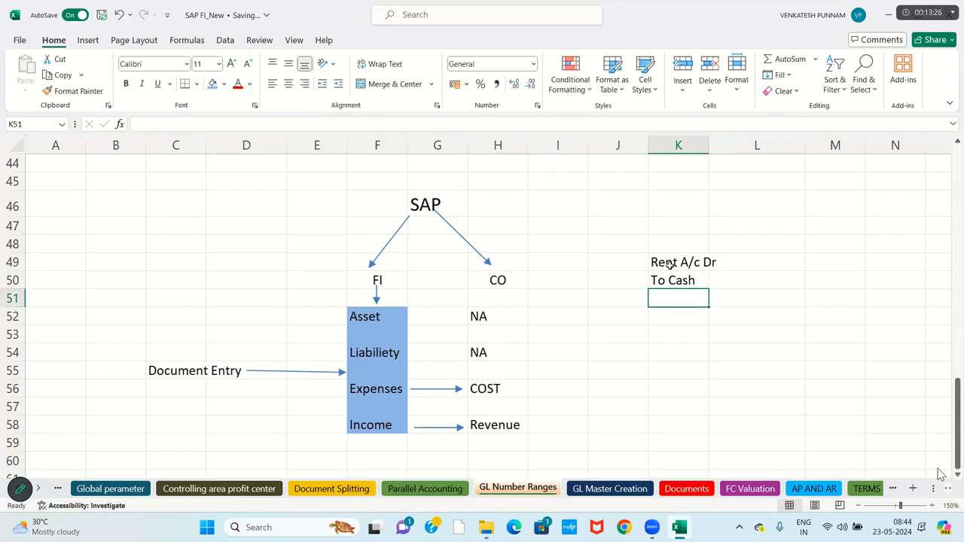
# - Enter the amount 10000 in M49 for the rent line and in M50 for the cash line
pyautogui.click(667, 263)
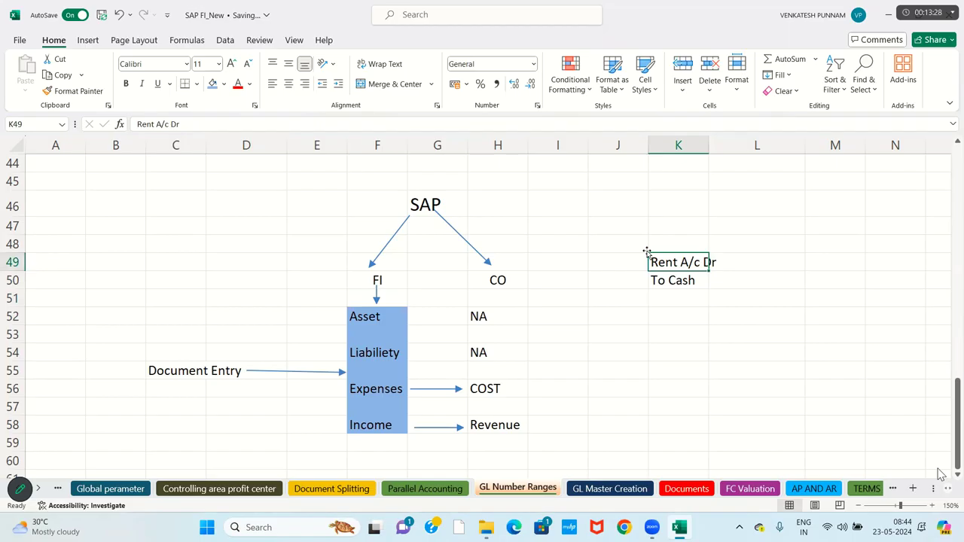
pyautogui.press('Right')
pyautogui.press('Right')
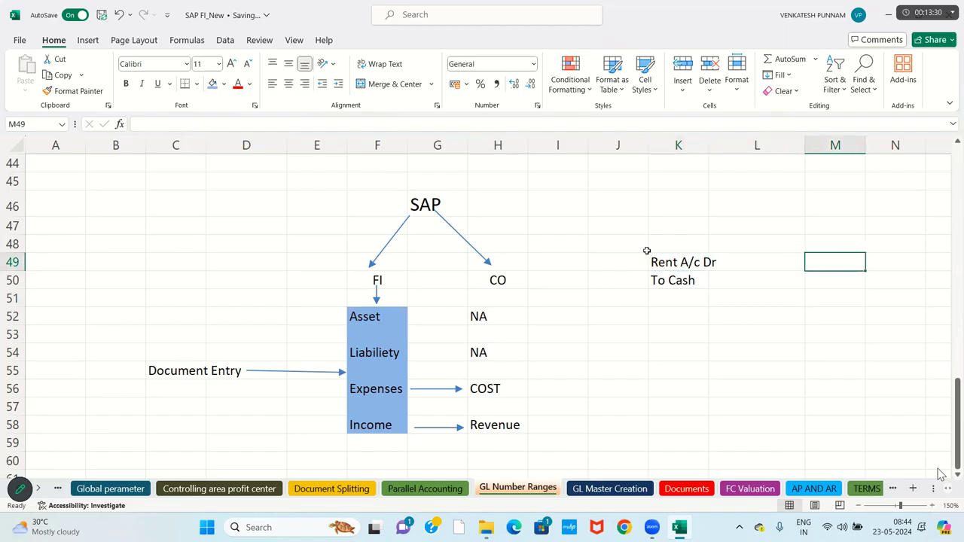
pyautogui.write('10000')
pyautogui.press('Return')
pyautogui.write('10000')
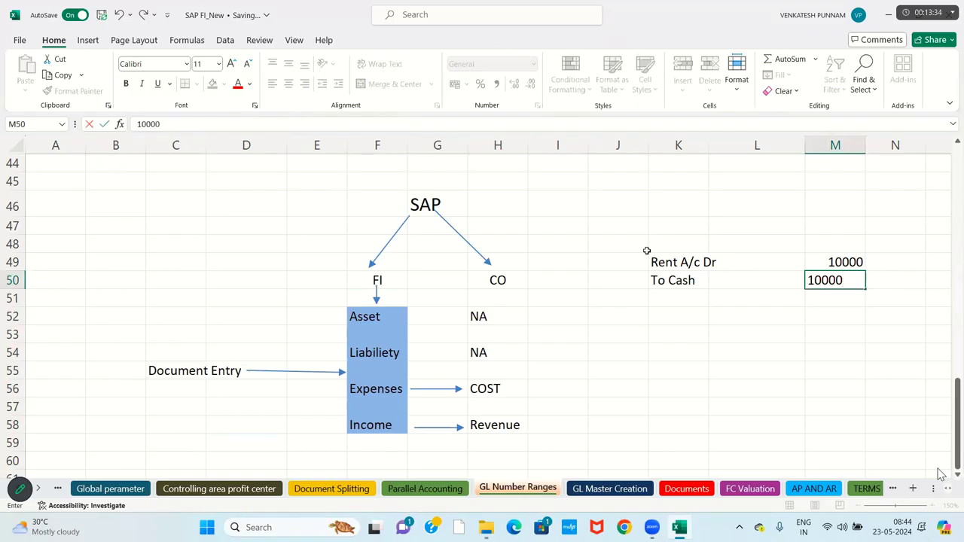
pyautogui.press('Return')
# - Fill the rent line K49:M49 with a light aqua-blue theme color
pyautogui.click(666, 262)
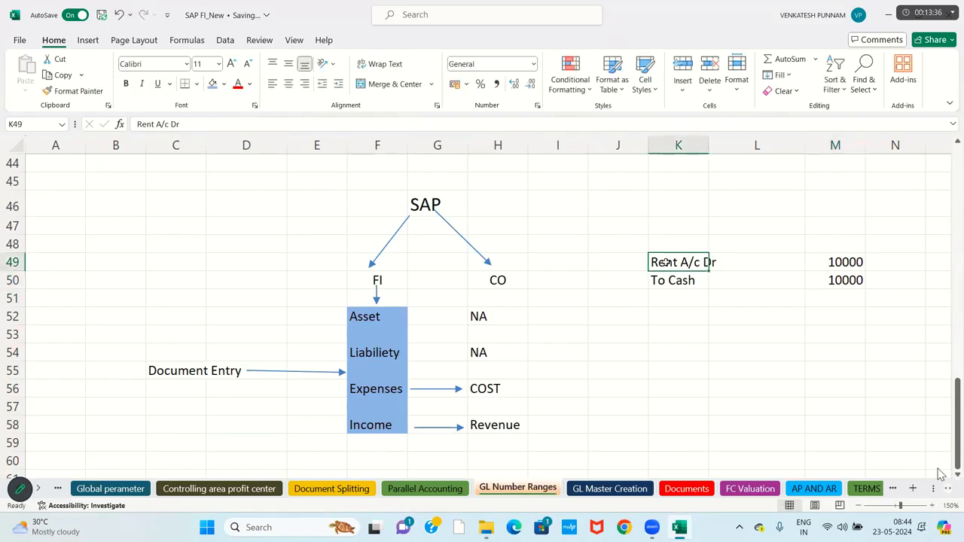
pyautogui.moveTo(666, 262); pyautogui.dragTo(848, 262)
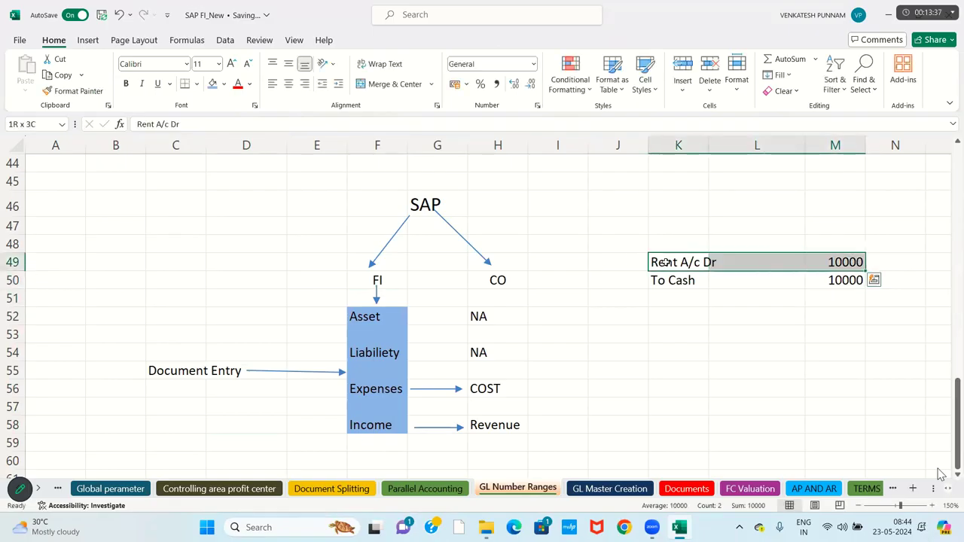
pyautogui.click(224, 84)
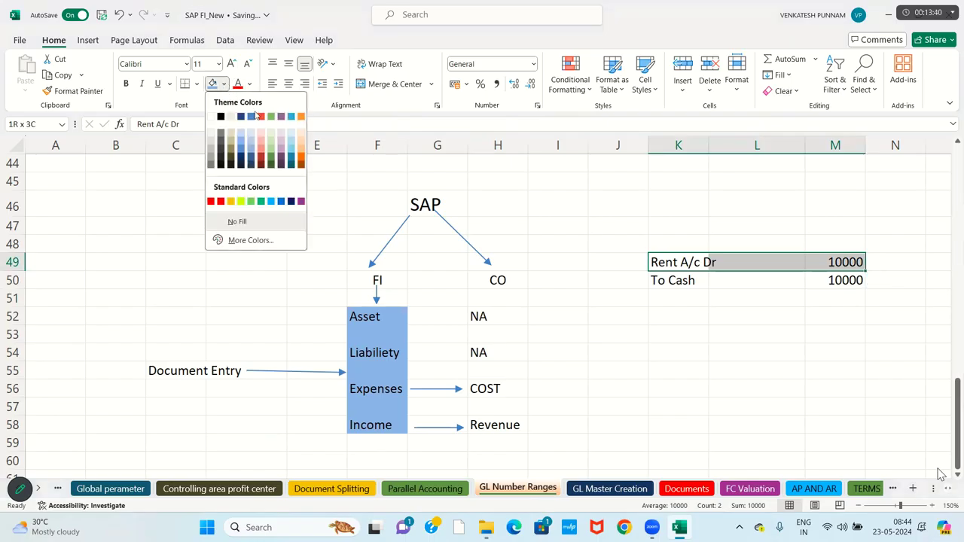
pyautogui.click(290, 146)
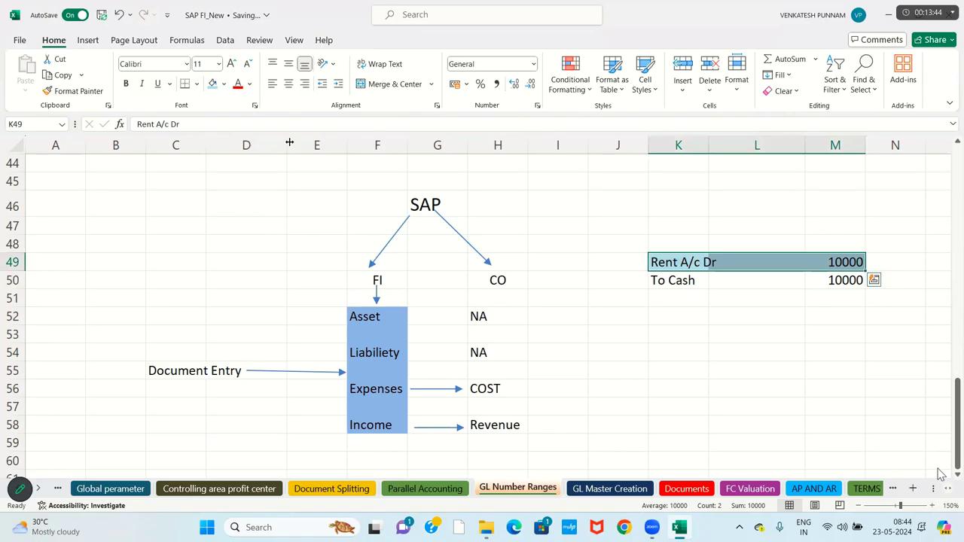
pyautogui.click(369, 391)
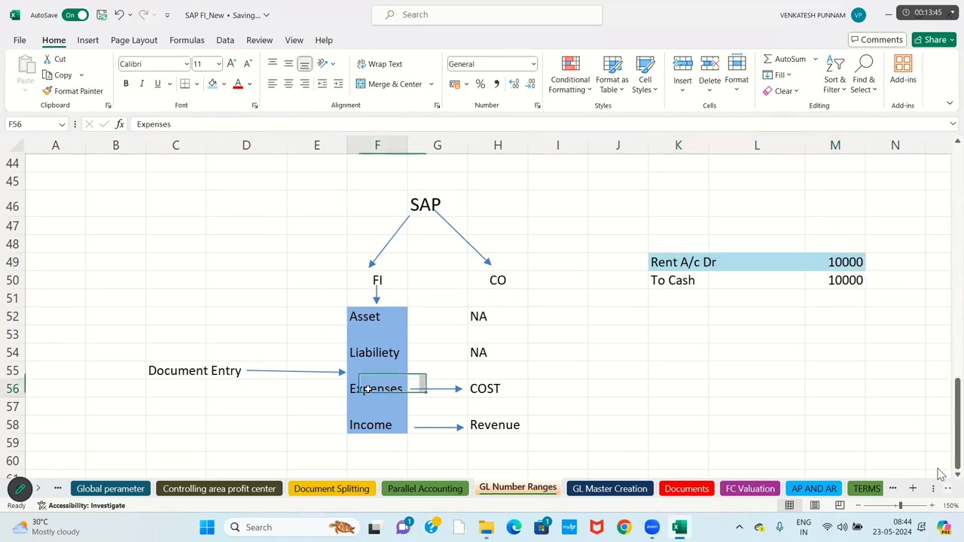
pyautogui.click(498, 393)
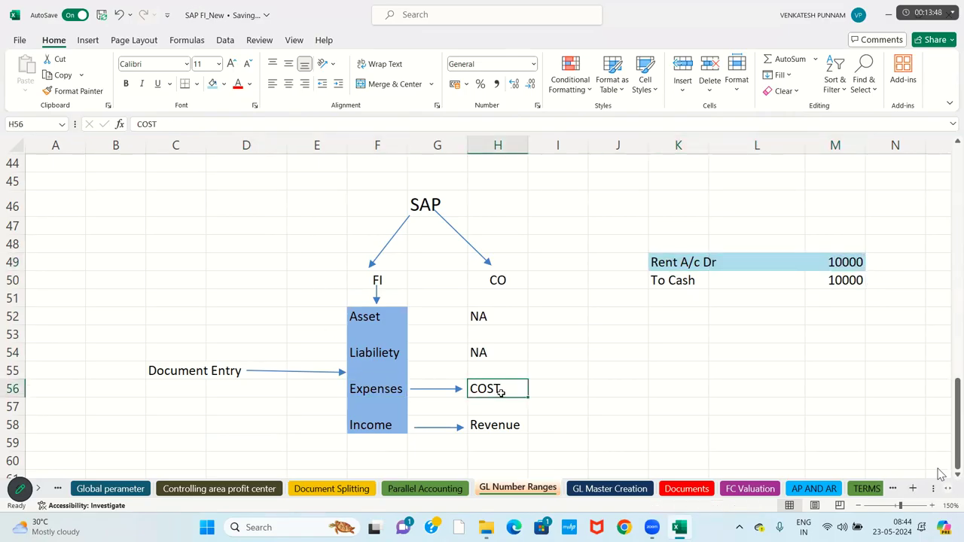
pyautogui.click(397, 385)
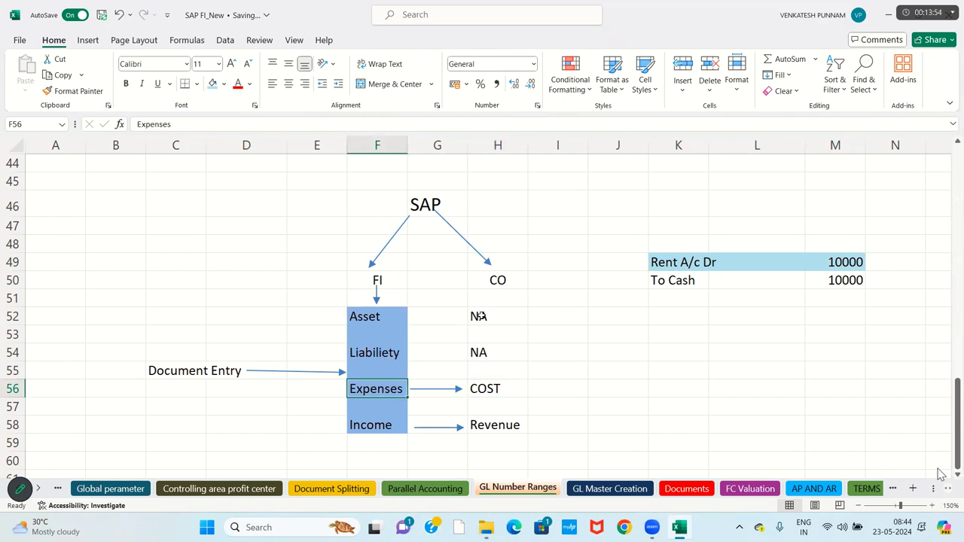
pyautogui.click(476, 331)
pyautogui.click(497, 294)
# - Fill the COST to Revenue cells H56:H58 with a light red theme color
pyautogui.click(489, 392)
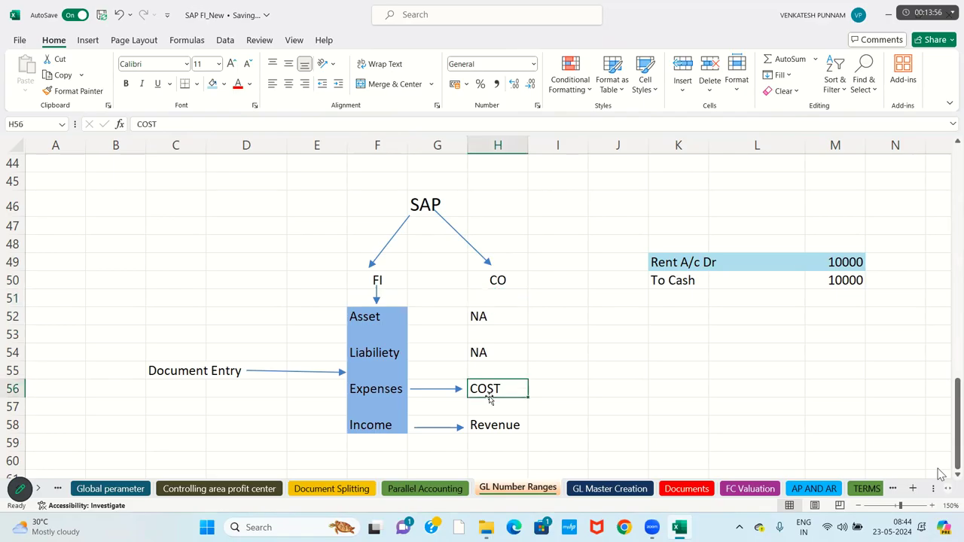
pyautogui.moveTo(490, 400); pyautogui.dragTo(494, 426)
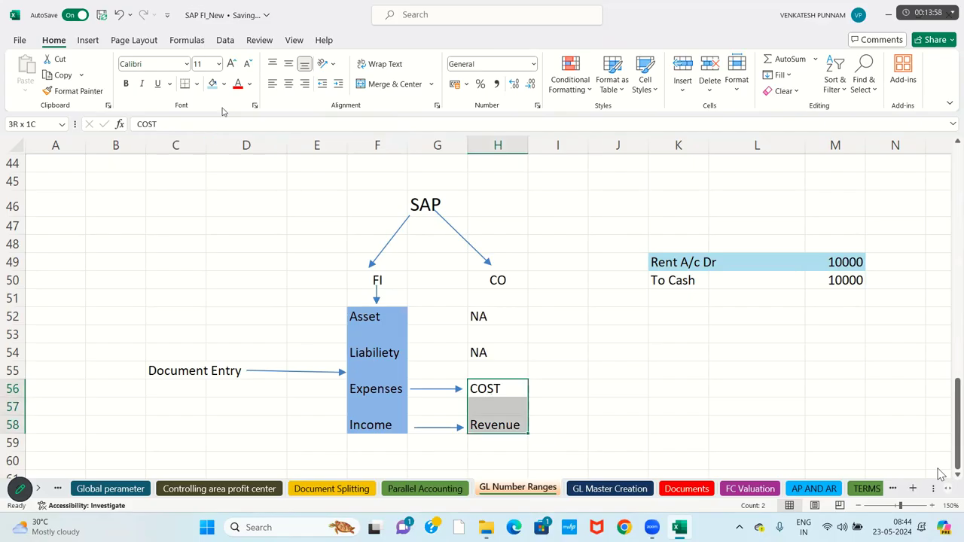
pyautogui.click(223, 84)
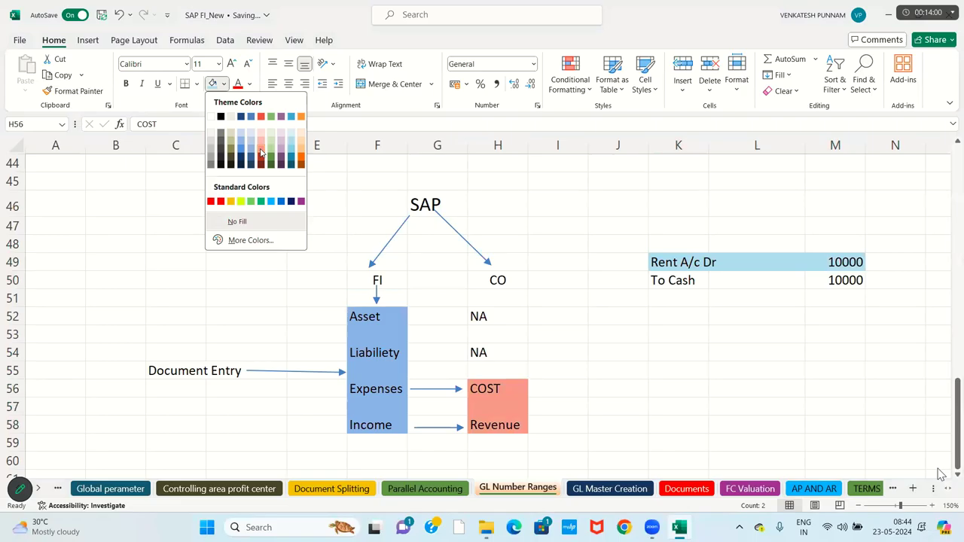
pyautogui.click(261, 153)
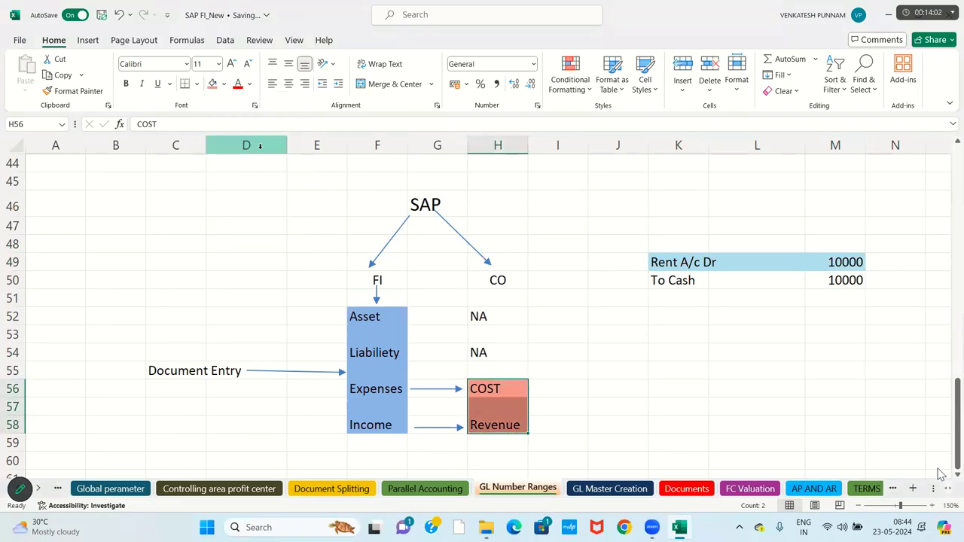
# - Fill the To Cash line K50:M50 with the standard gold color
pyautogui.click(668, 284)
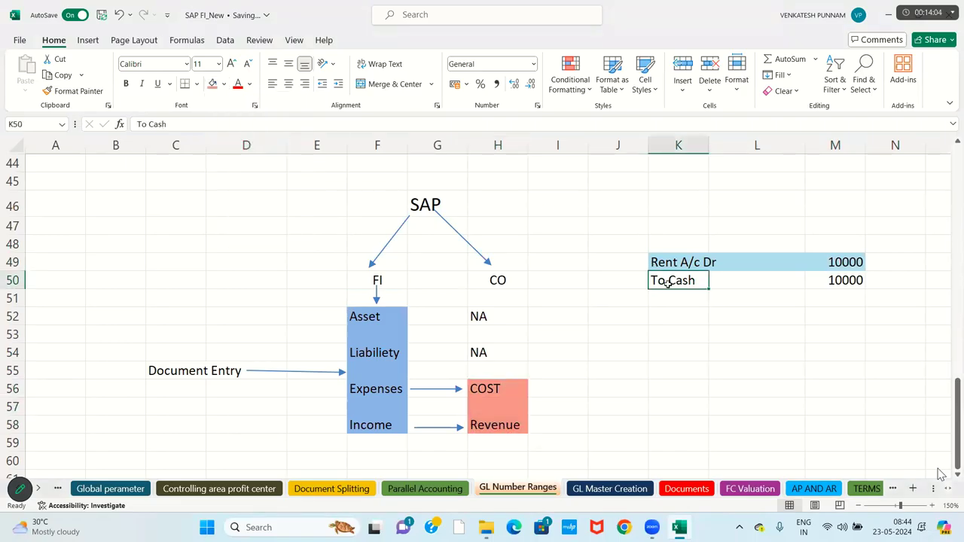
pyautogui.hotkey('shift', 'Right')
pyautogui.hotkey('shift', 'Right')
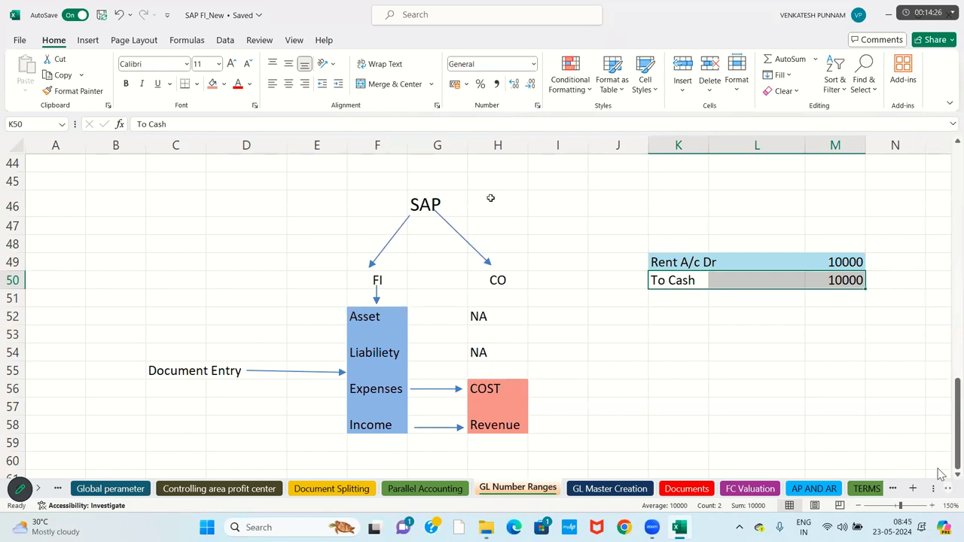
pyautogui.click(382, 317)
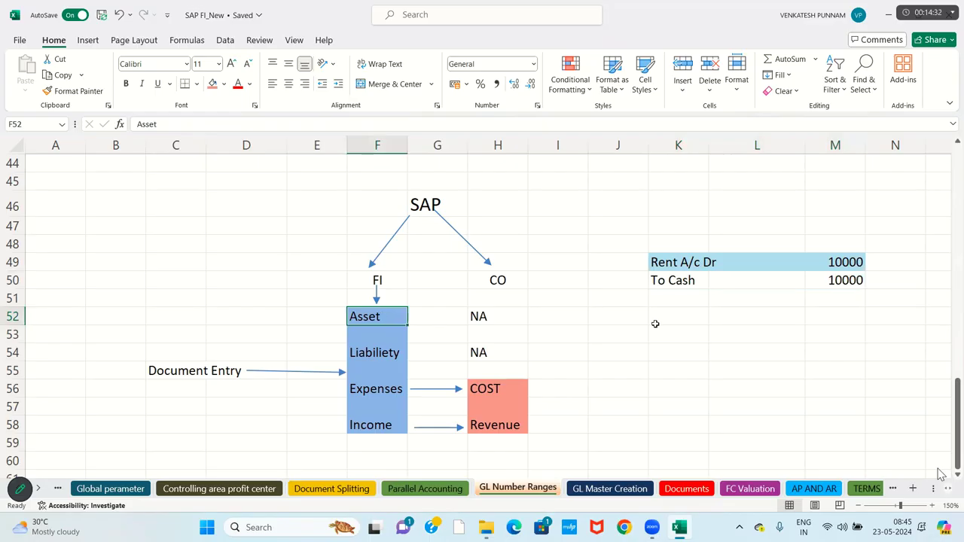
pyautogui.moveTo(669, 280); pyautogui.dragTo(671, 281)
pyautogui.hotkey('shift', 'Right')
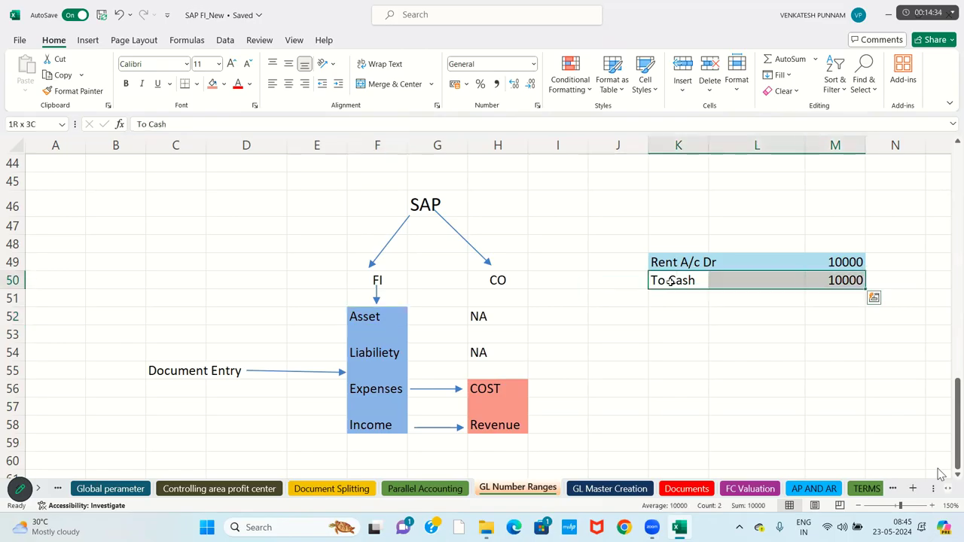
pyautogui.click(224, 85)
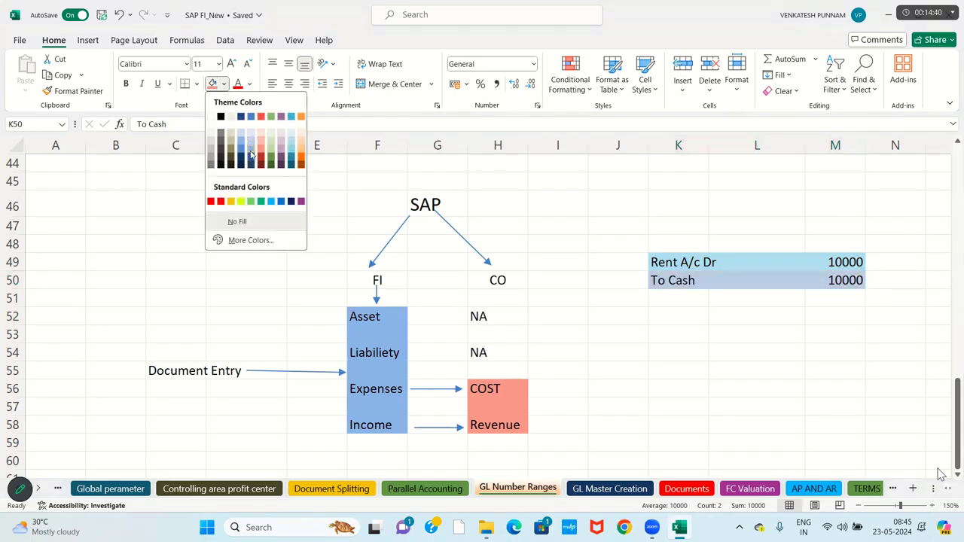
pyautogui.click(235, 201)
pyautogui.click(682, 335)
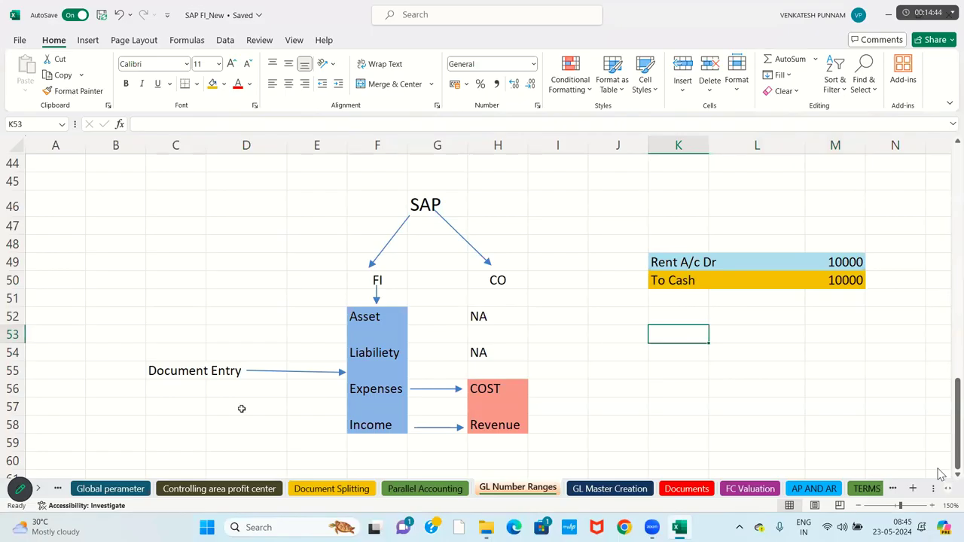
# - Enter a second journal entry with Cash A/c dr in K53 and To comm Received in K54
pyautogui.click(180, 385)
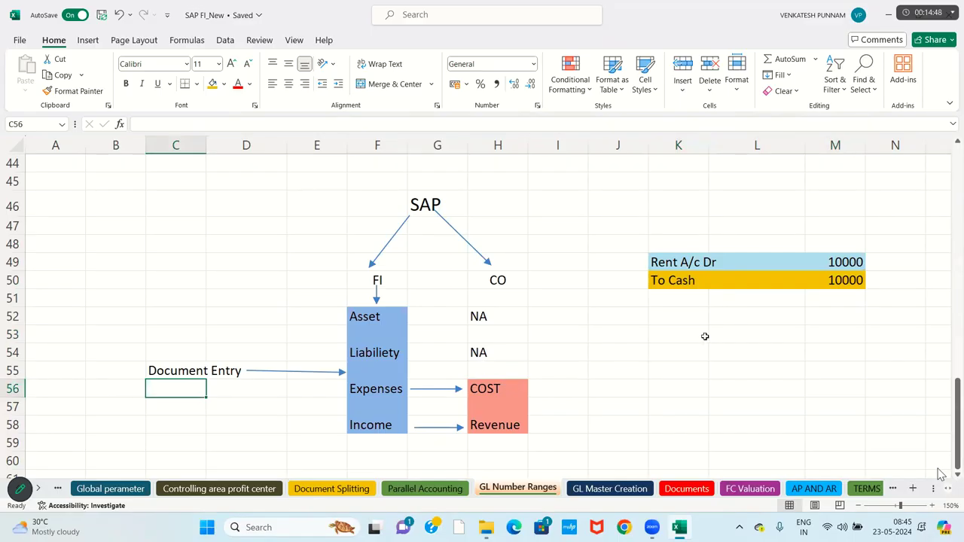
pyautogui.click(678, 357)
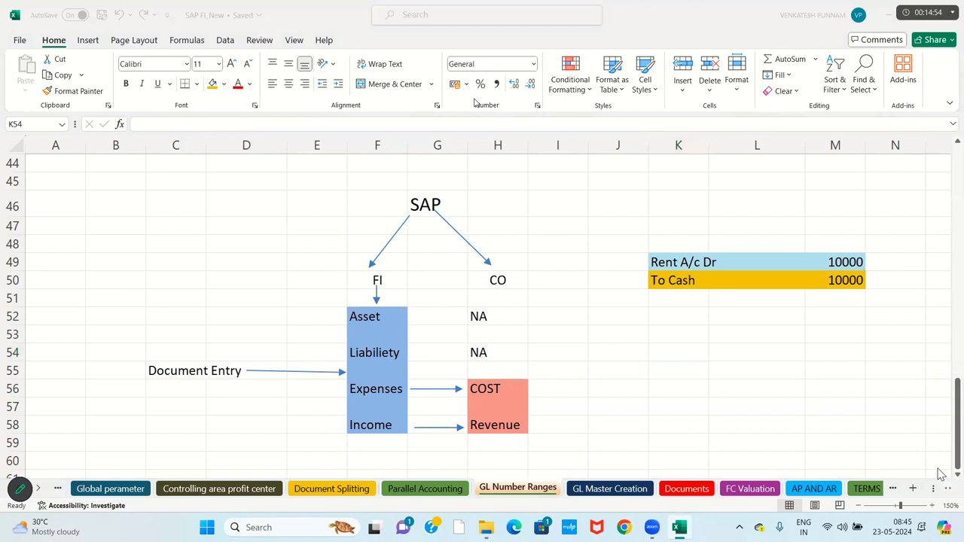
pyautogui.click(682, 339)
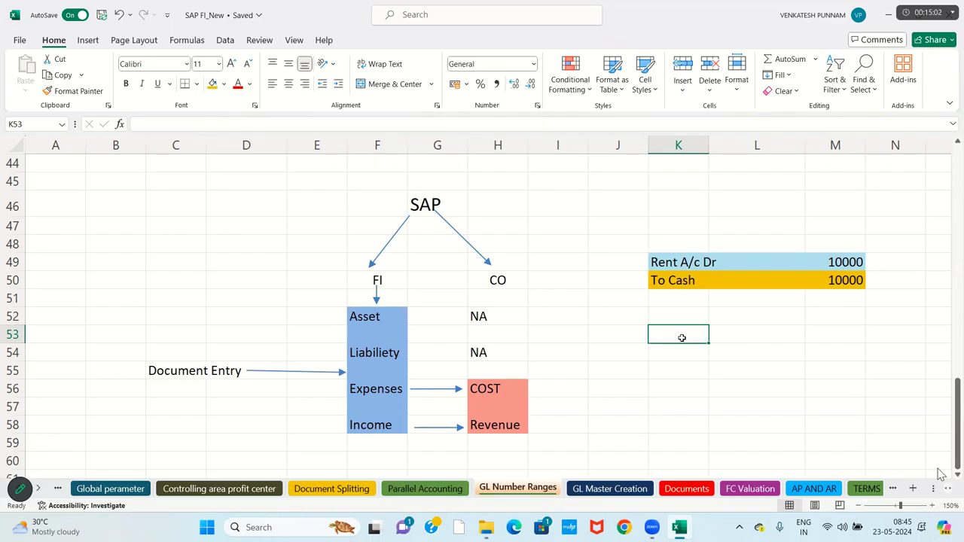
pyautogui.write('Cash A')
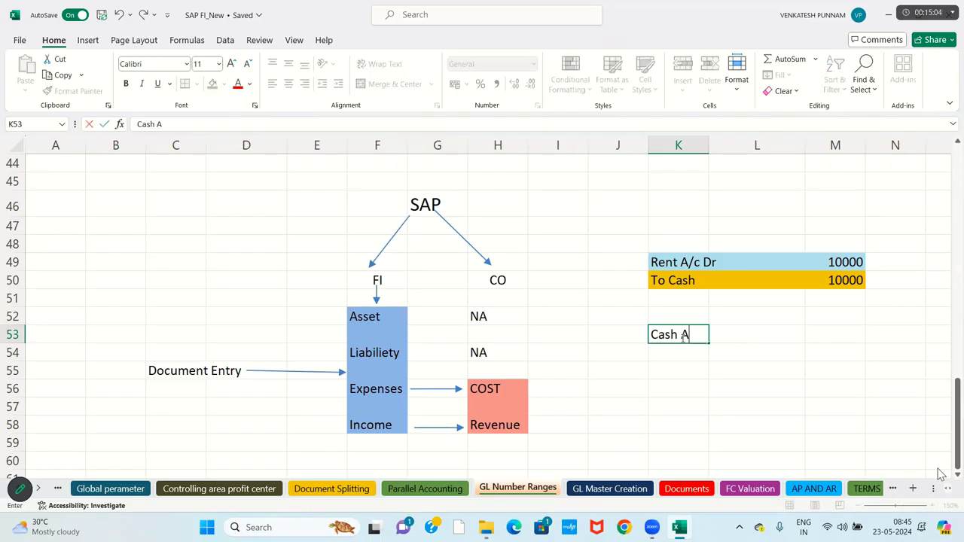
pyautogui.write('/c dr')
pyautogui.press('Return')
pyautogui.write('To ')
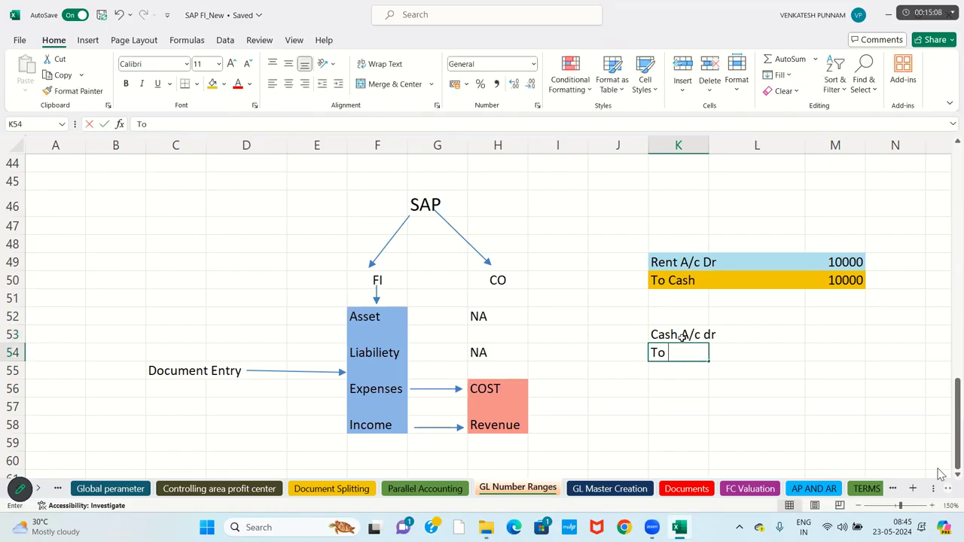
pyautogui.write('comm Recevied')
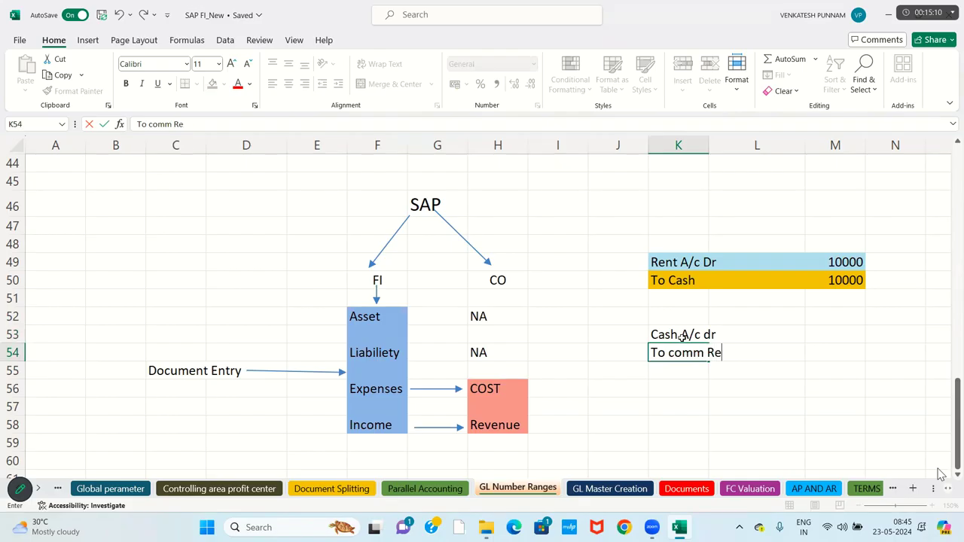
pyautogui.press('BackSpace')
pyautogui.press('BackSpace')
pyautogui.press('BackSpace')
pyautogui.press('BackSpace')
pyautogui.write('ived')
pyautogui.press('Return')
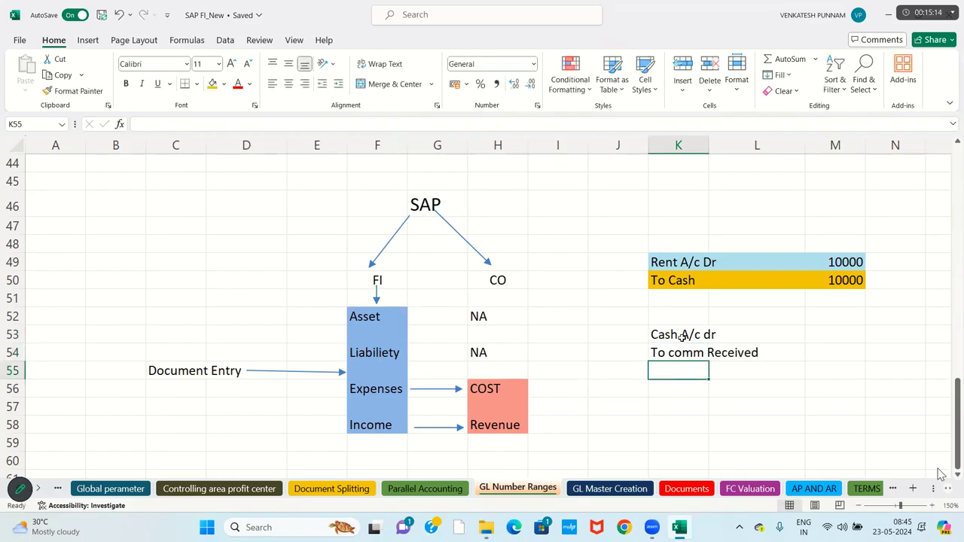
# - Enter the amount 20000 in M53 for the cash line and in M54 for the commission line
pyautogui.press('Up')
pyautogui.press('Up')
pyautogui.press('Right')
pyautogui.press('Right')
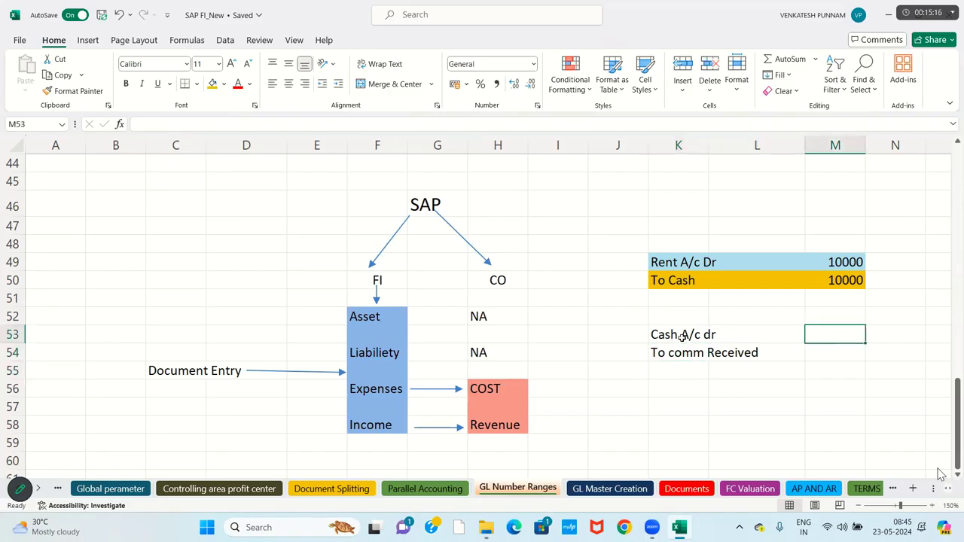
pyautogui.write('20000')
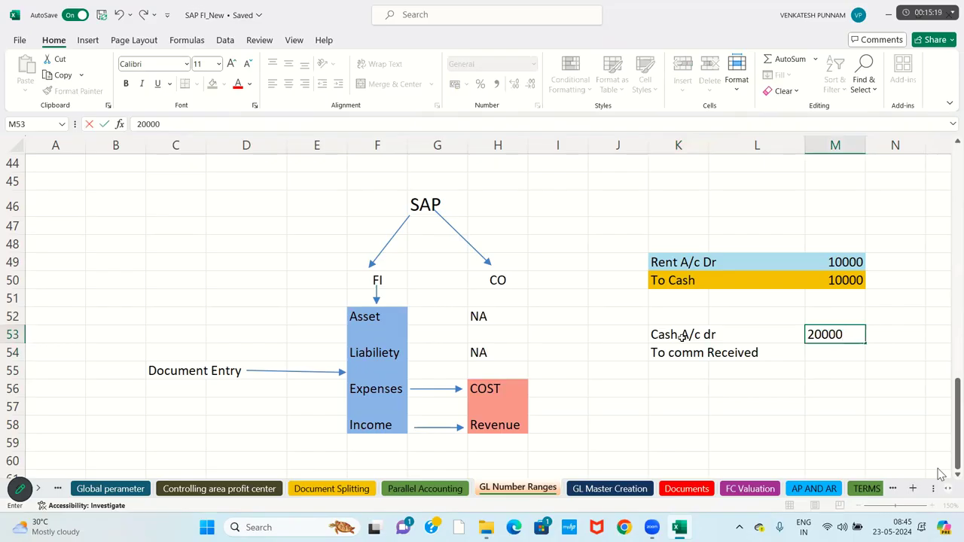
pyautogui.press('Return')
pyautogui.write('20000')
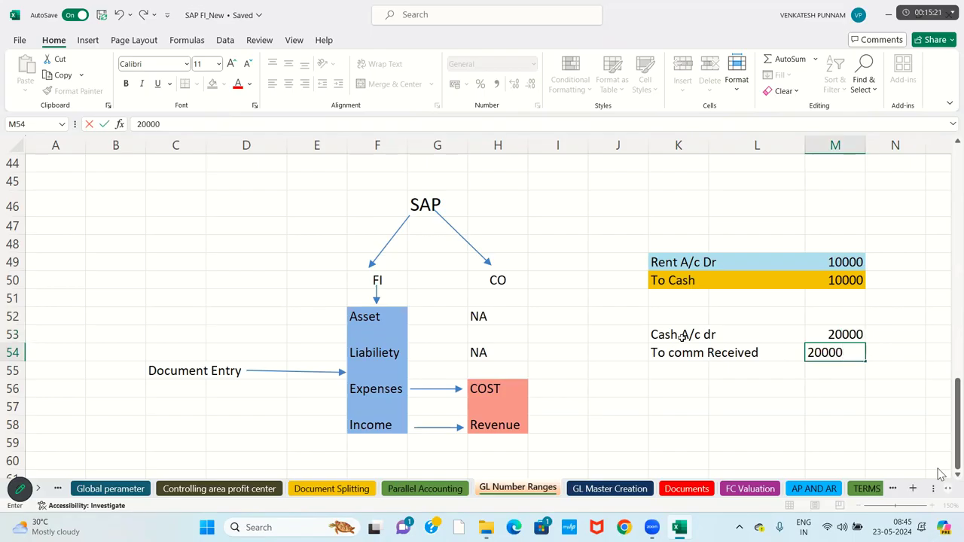
pyautogui.press('Return')
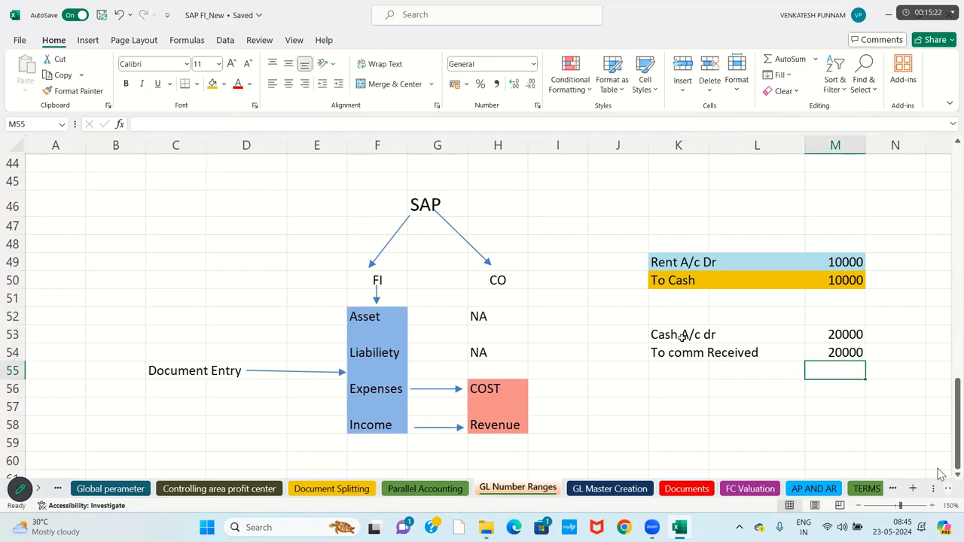
# - Move both journal entries from K49:M54 to the area starting at B58, below Document Entry
pyautogui.click(682, 262)
pyautogui.hotkey('shift', 'Right')
pyautogui.hotkey('shift', 'Right')
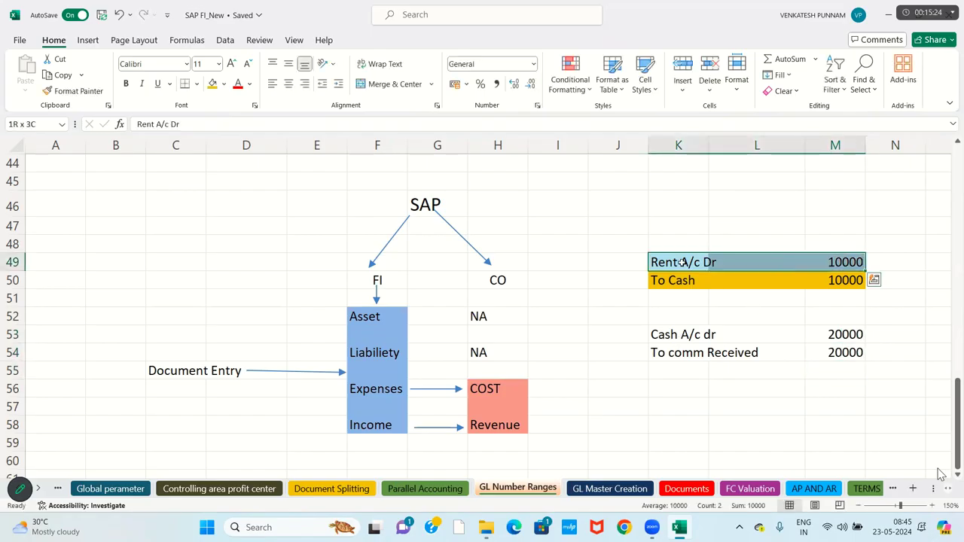
pyautogui.hotkey('shift', 'Down')
pyautogui.hotkey('shift', 'Down')
pyautogui.hotkey('shift', 'Down')
pyautogui.hotkey('shift', 'Down')
pyautogui.hotkey('shift', 'Down')
pyautogui.hotkey('ctrl', 'c')
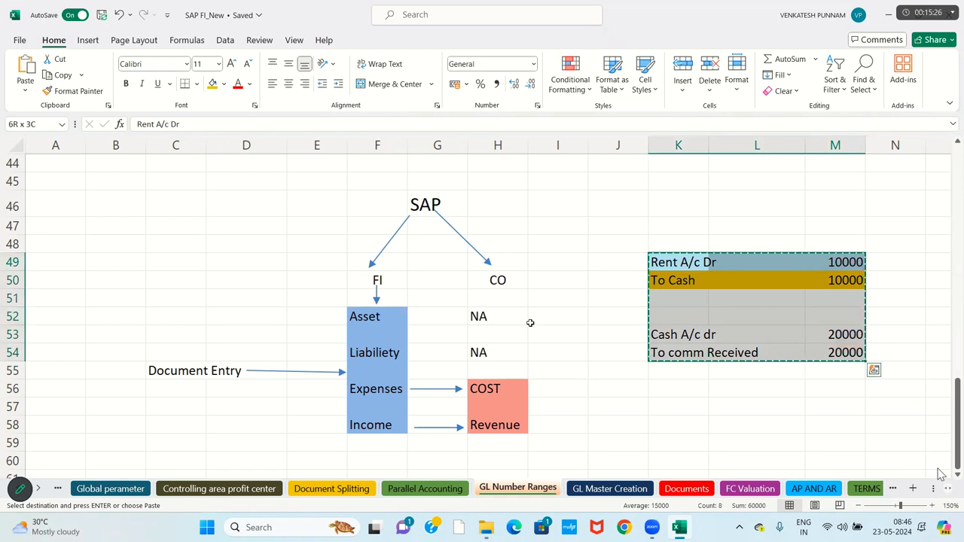
pyautogui.click(134, 431)
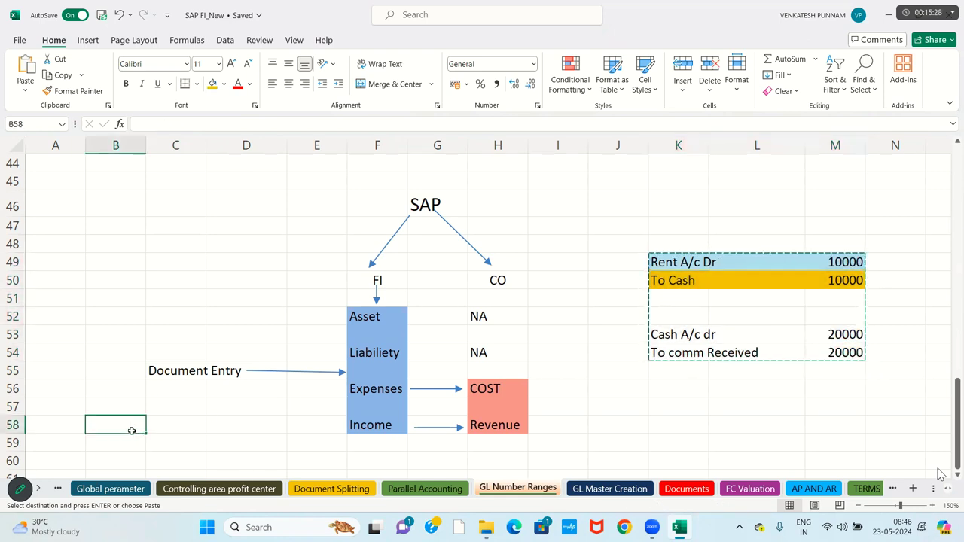
pyautogui.press('Return')
pyautogui.click(188, 426)
pyautogui.press('Down')
pyautogui.press('Down')
pyautogui.press('Down')
pyautogui.press('Down')
pyautogui.press('Down')
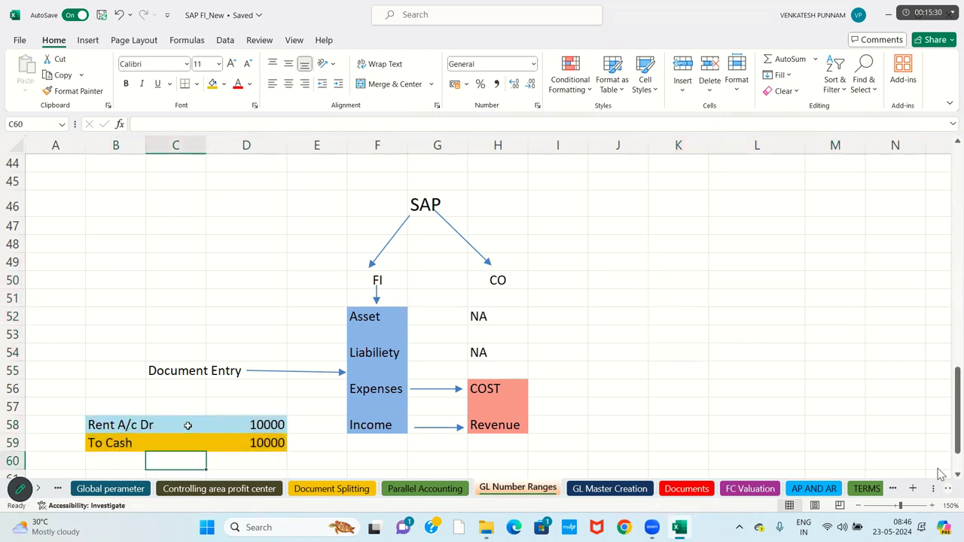
pyautogui.press('Down')
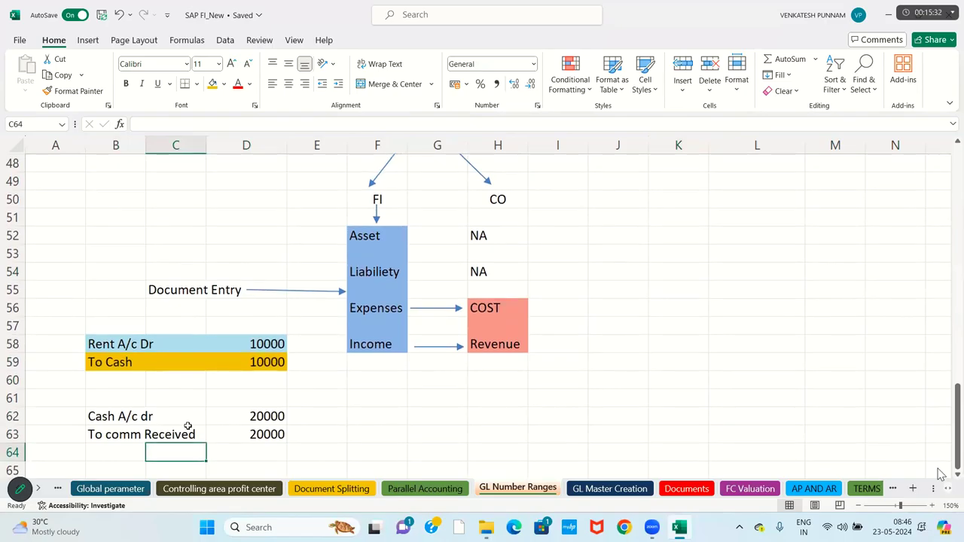
# - Examine the cash and commission received lines in B62:D63 against the Income to Revenue mapping
pyautogui.click(104, 422)
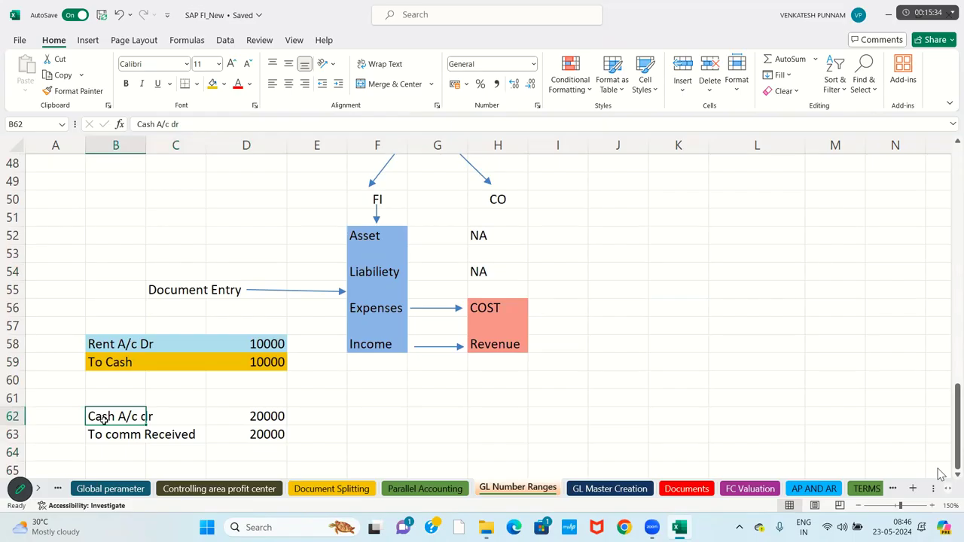
pyautogui.hotkey('shift', 'Right')
pyautogui.hotkey('shift', 'Right')
pyautogui.press('Down')
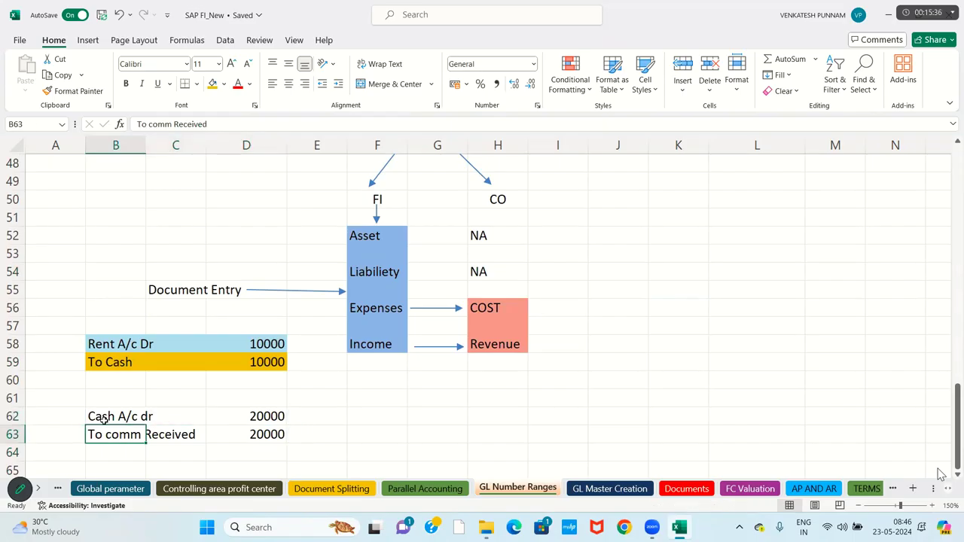
pyautogui.hotkey('shift', 'Right')
pyautogui.hotkey('shift', 'Right')
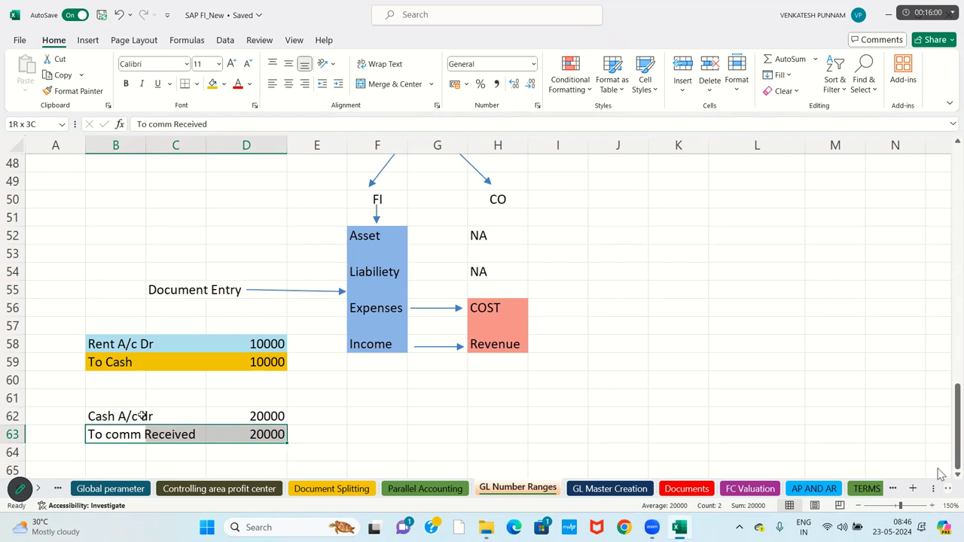
pyautogui.click(373, 354)
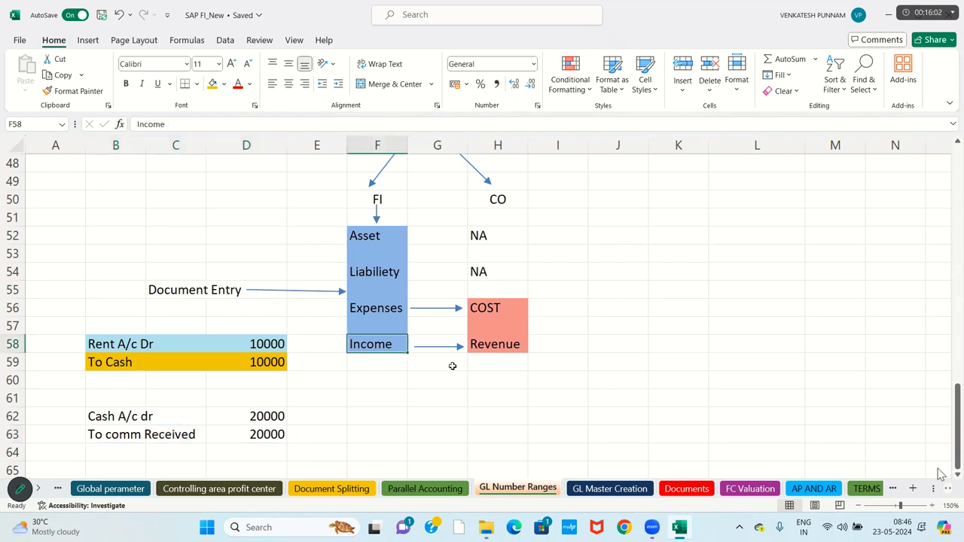
pyautogui.click(499, 354)
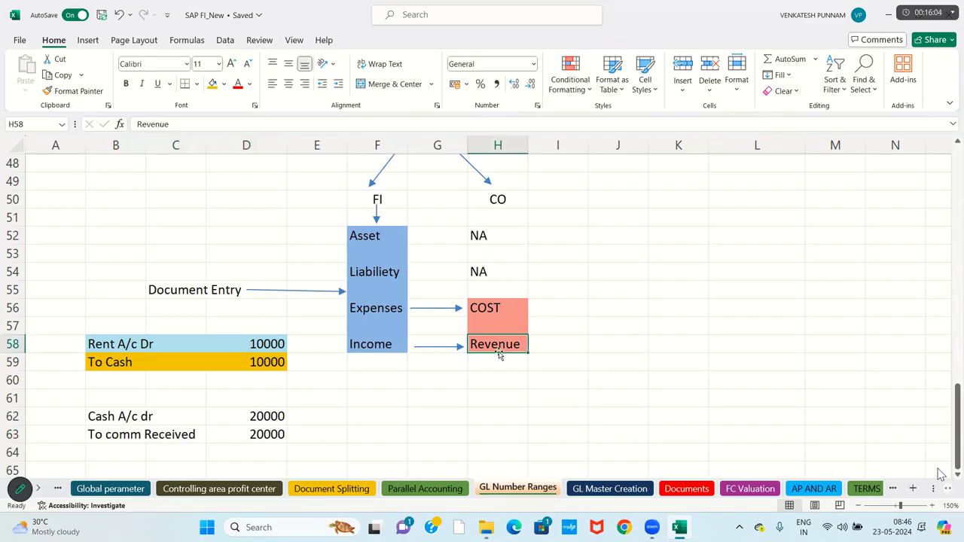
pyautogui.click(572, 358)
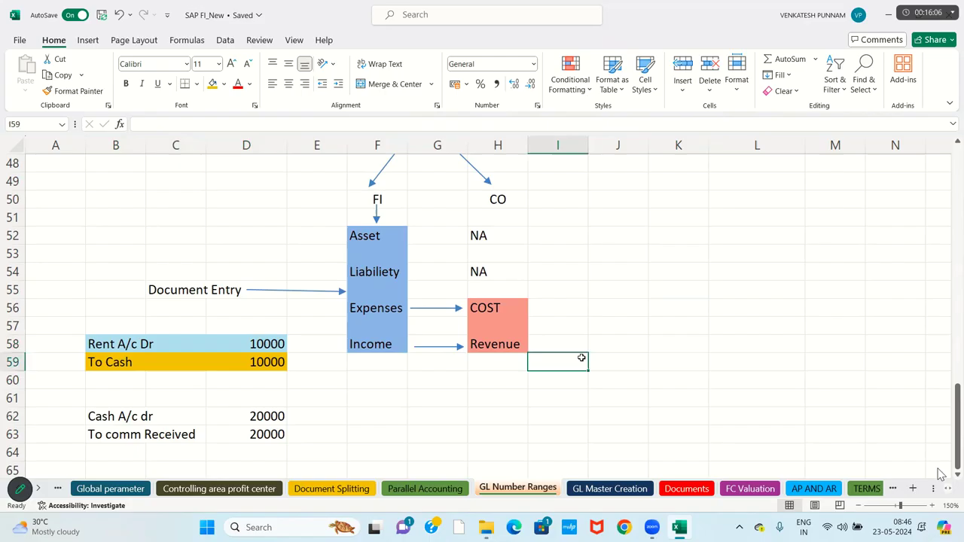
pyautogui.click(629, 354)
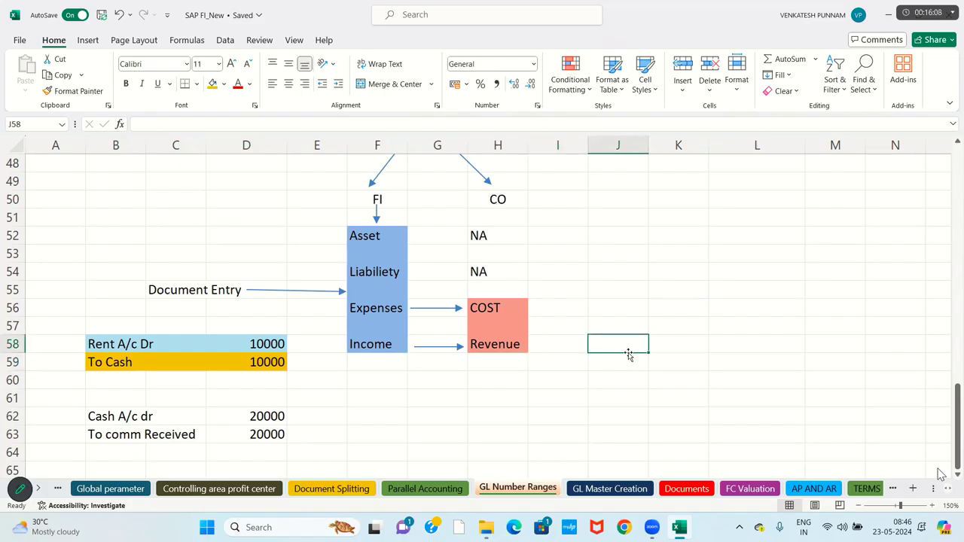
# - Enter a third journal entry with comm Paid A/c Dr in F62 and To comm payable in F63
pyautogui.click(381, 424)
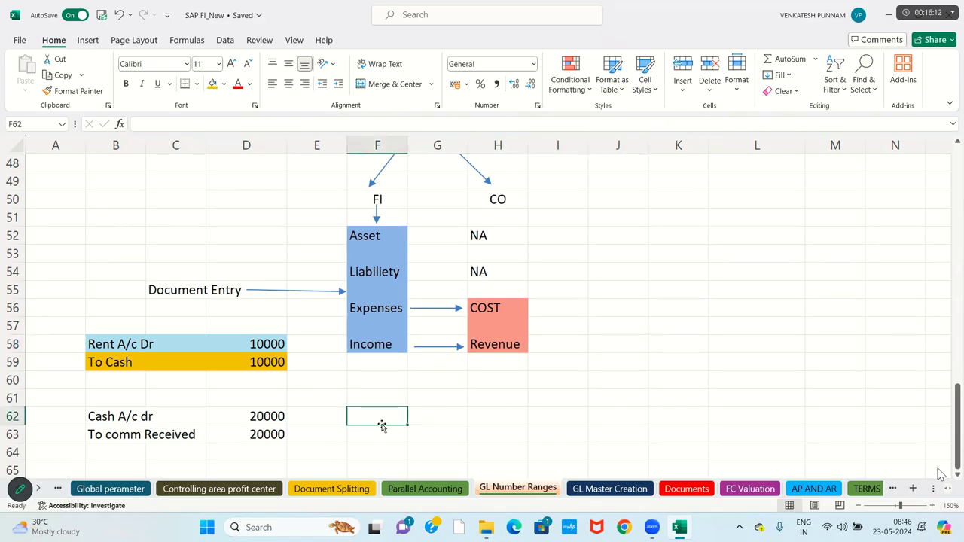
pyautogui.write('comm Paid f')
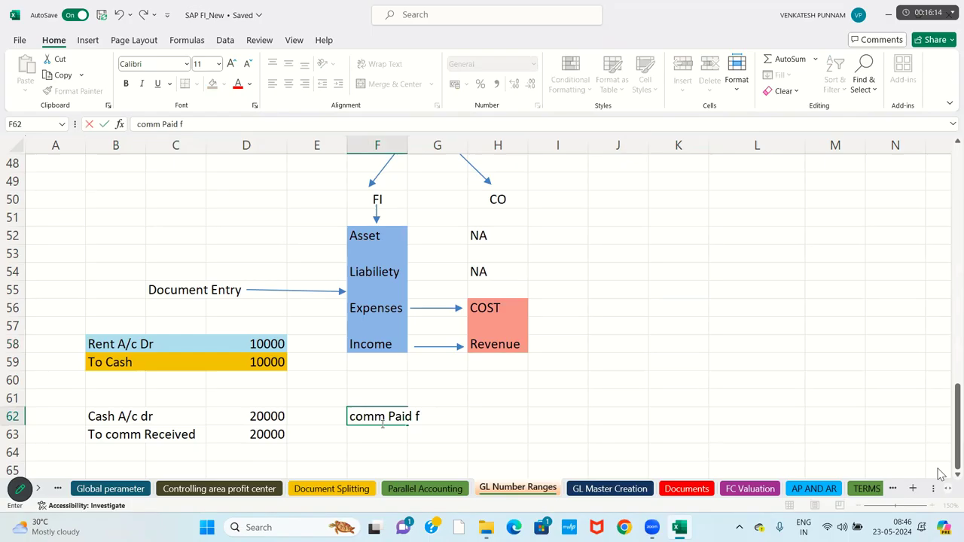
pyautogui.press('BackSpace')
pyautogui.write('A/c Dr')
pyautogui.press('Return')
pyautogui.write('To ')
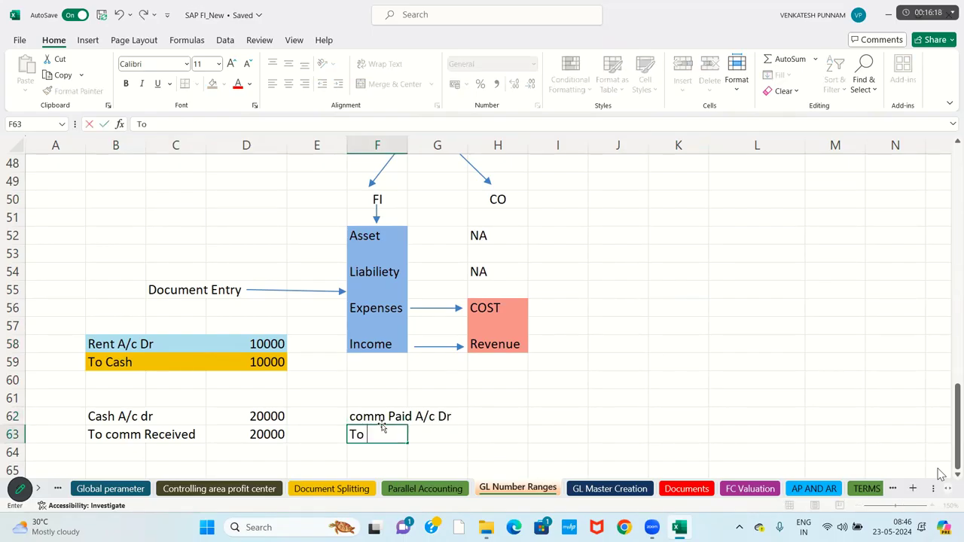
pyautogui.write('comm payable')
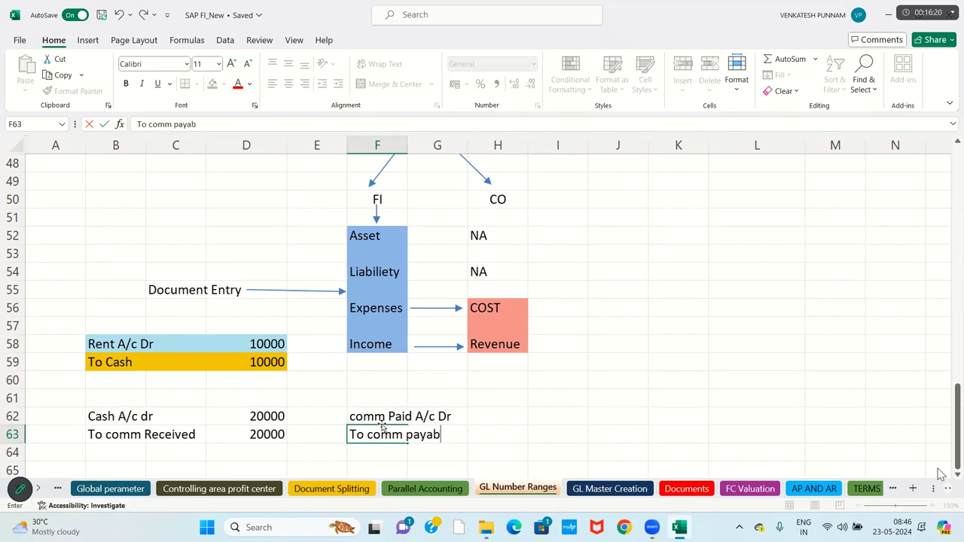
pyautogui.press('Return')
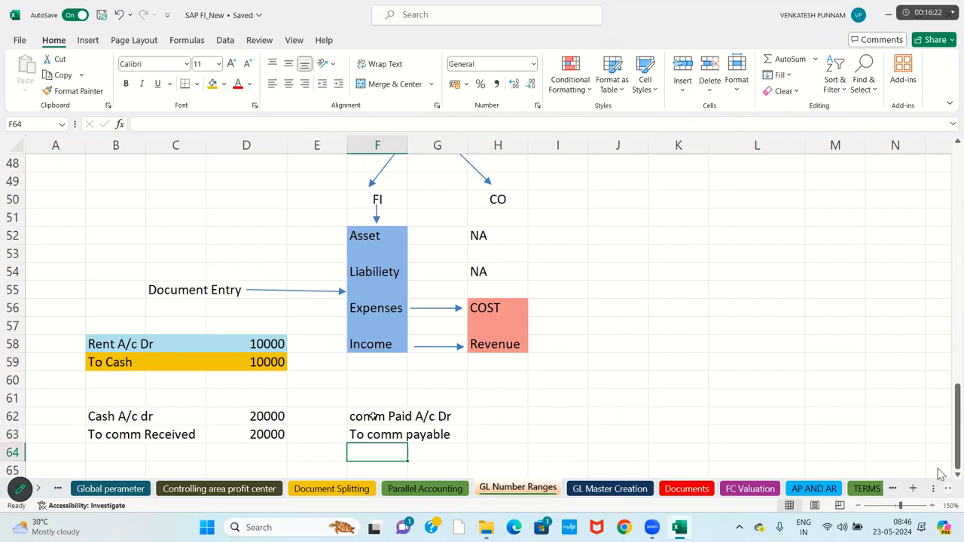
# - Fill the commission paid line F62:G62 with light purple and the commission payable line F63:G63 with pale blue
pyautogui.click(371, 416)
pyautogui.hotkey('shift', 'Right')
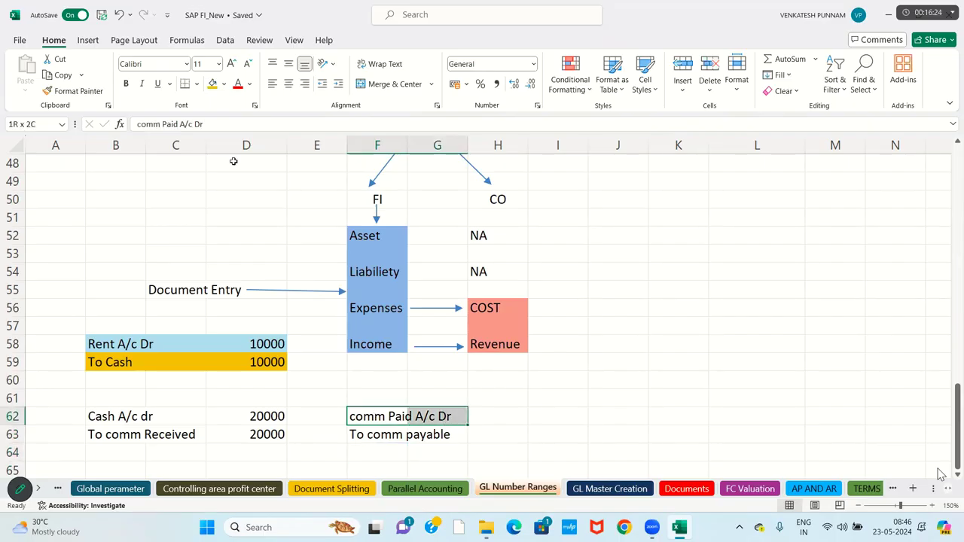
pyautogui.click(224, 84)
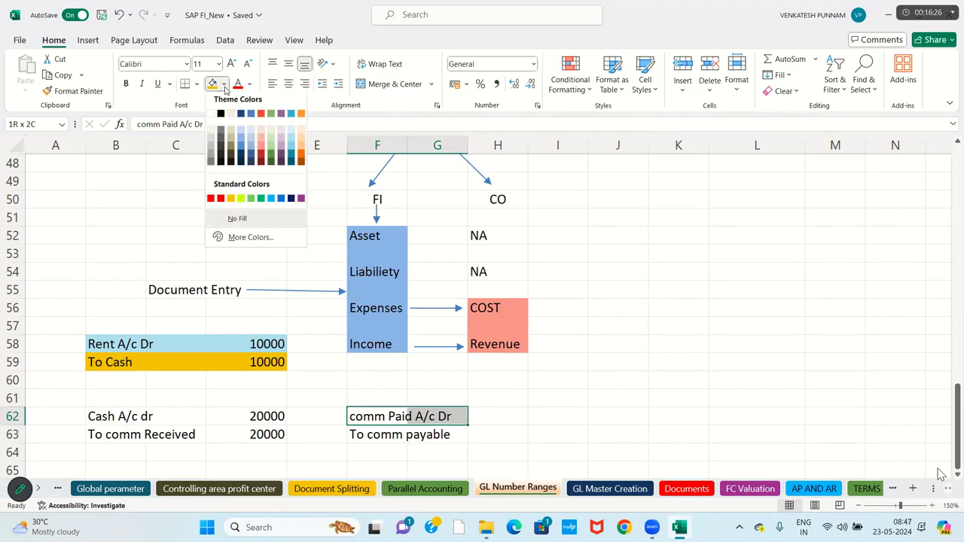
pyautogui.click(280, 151)
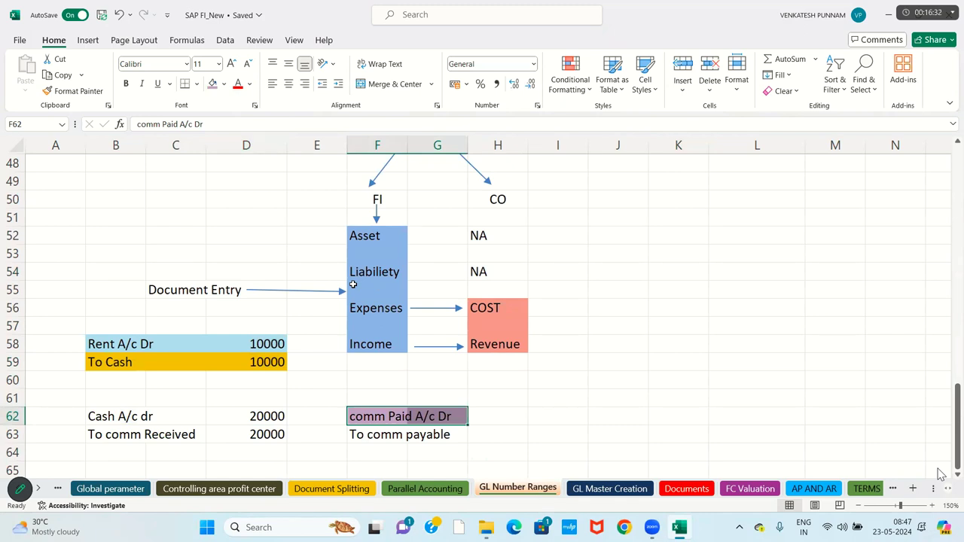
pyautogui.click(378, 435)
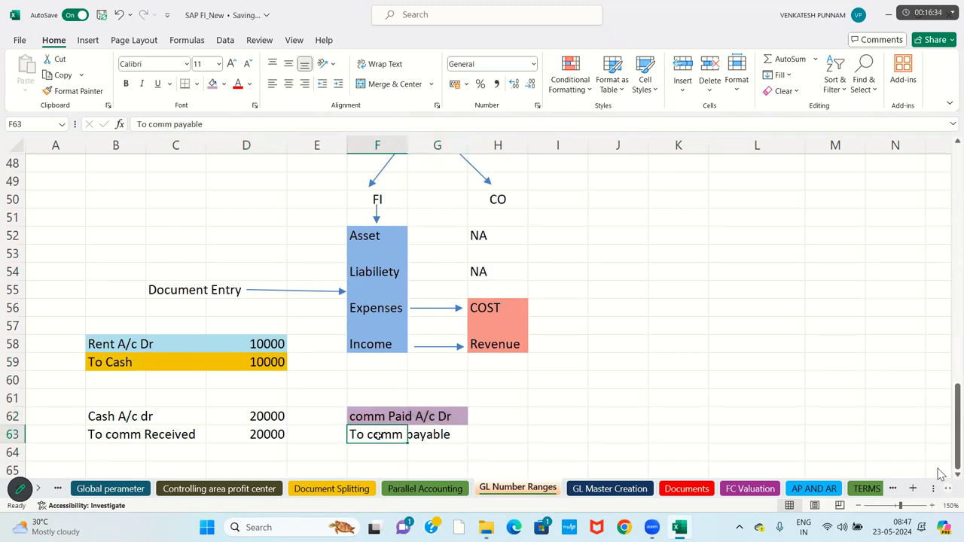
pyautogui.moveTo(378, 436); pyautogui.dragTo(445, 436)
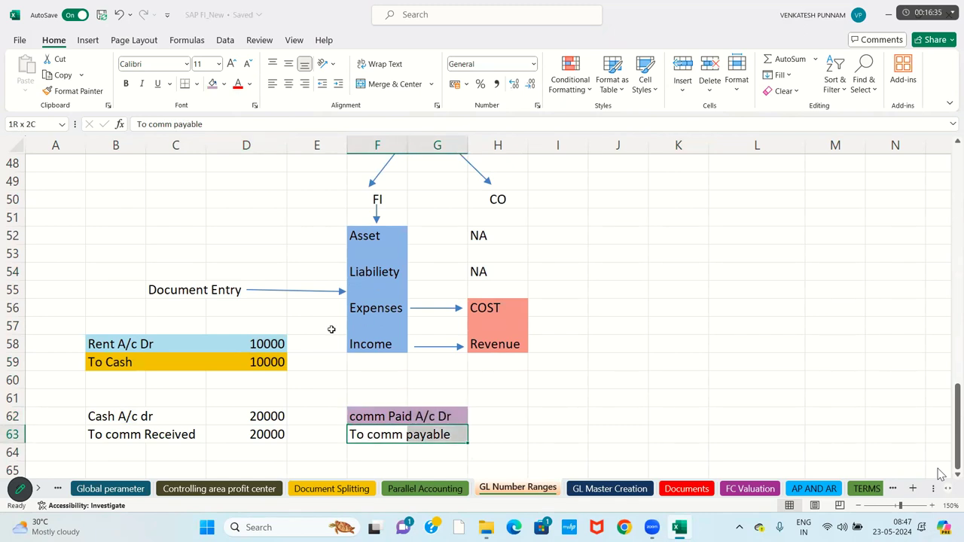
pyautogui.click(224, 83)
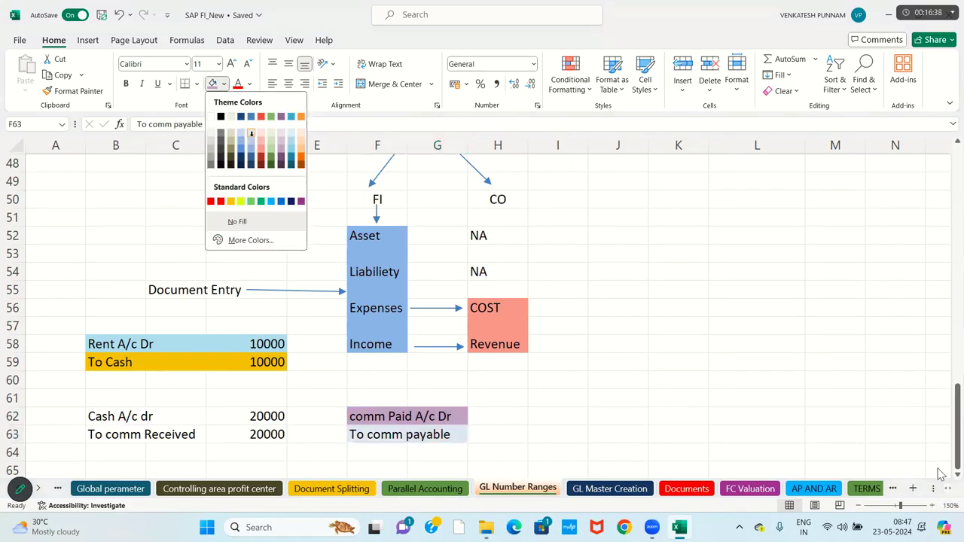
pyautogui.press('Escape')
pyautogui.click(222, 218)
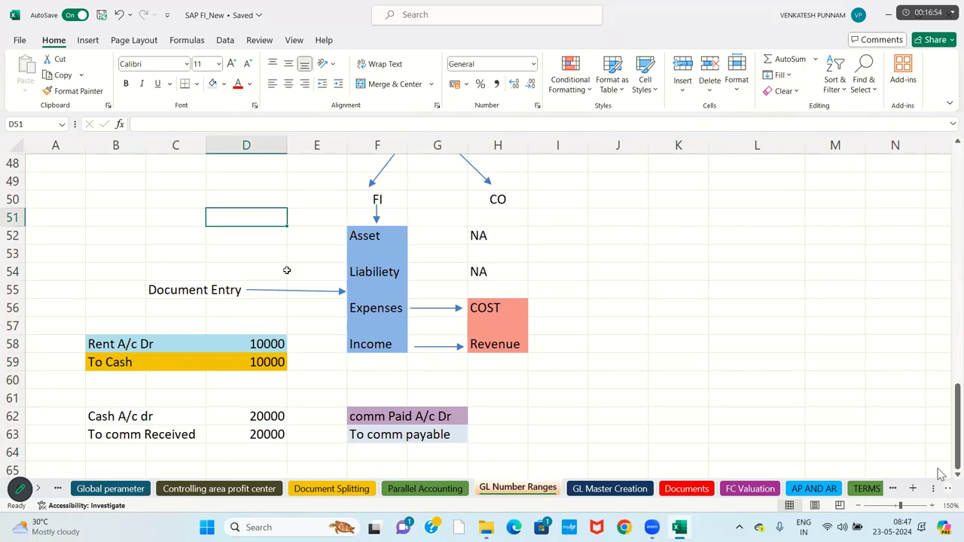
# - Move the commission paid entry from F62:G63 to B65, below the commission received entry
pyautogui.click(360, 413)
pyautogui.moveTo(359, 413); pyautogui.dragTo(452, 437)
pyautogui.hotkey('ctrl', 'c')
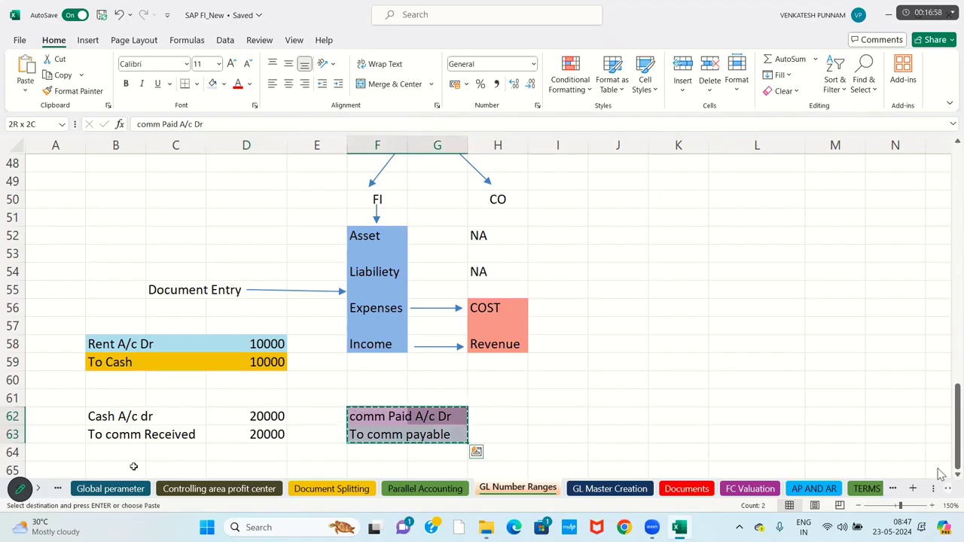
pyautogui.click(138, 468)
pyautogui.press('Return')
pyautogui.scroll(-3, 132, 464)
# - Enter the amount 30000 in D65 for the commission paid line and in D66 for the commission payable line
pyautogui.click(322, 367)
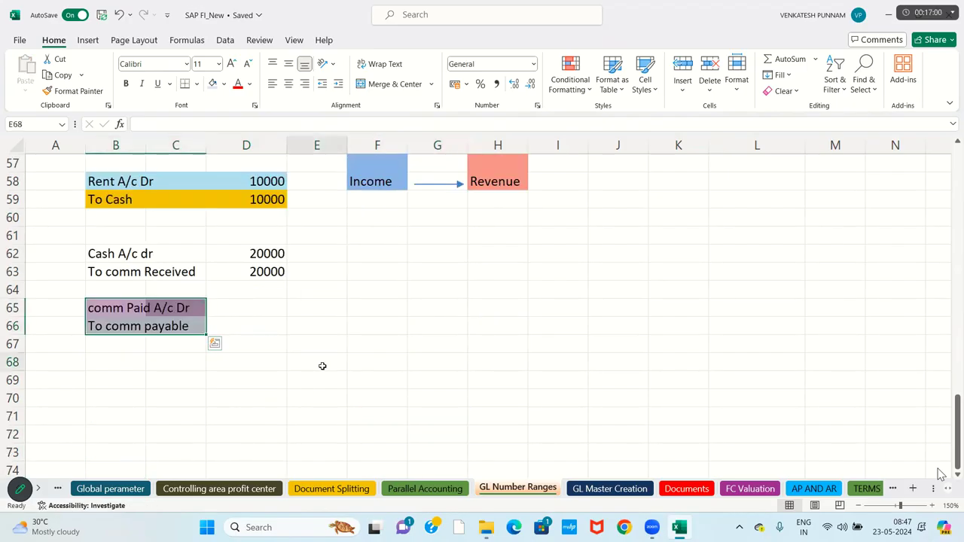
pyautogui.press('Up')
pyautogui.press('Left')
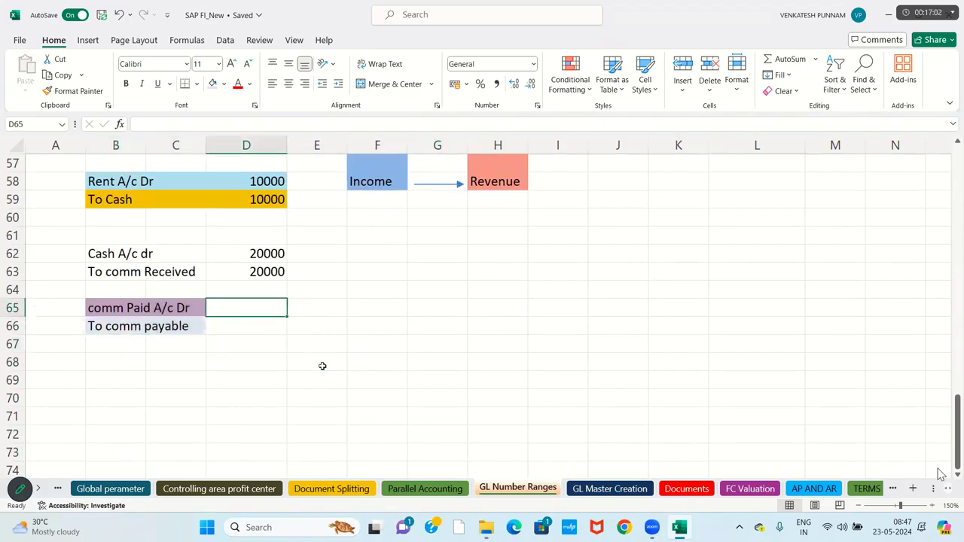
pyautogui.write('30000')
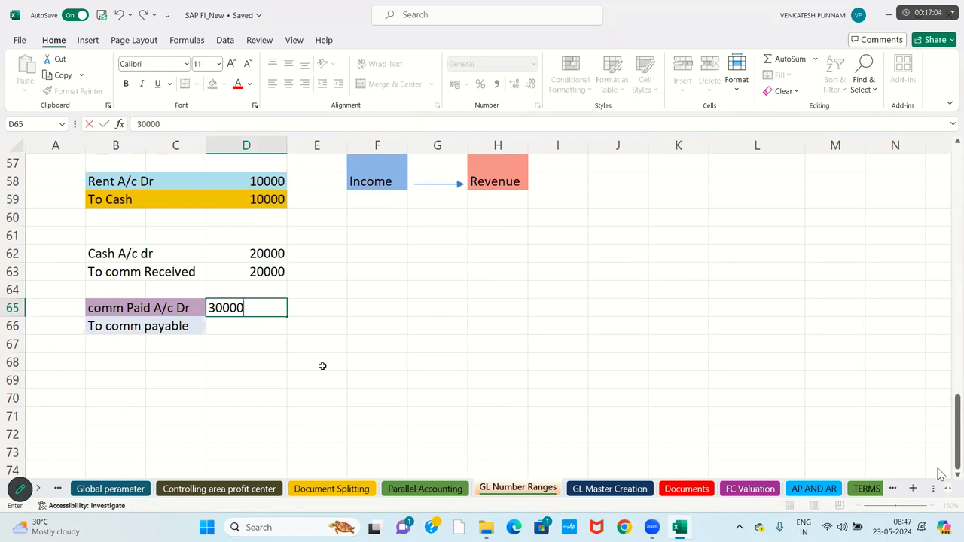
pyautogui.press('Return')
pyautogui.write('30000')
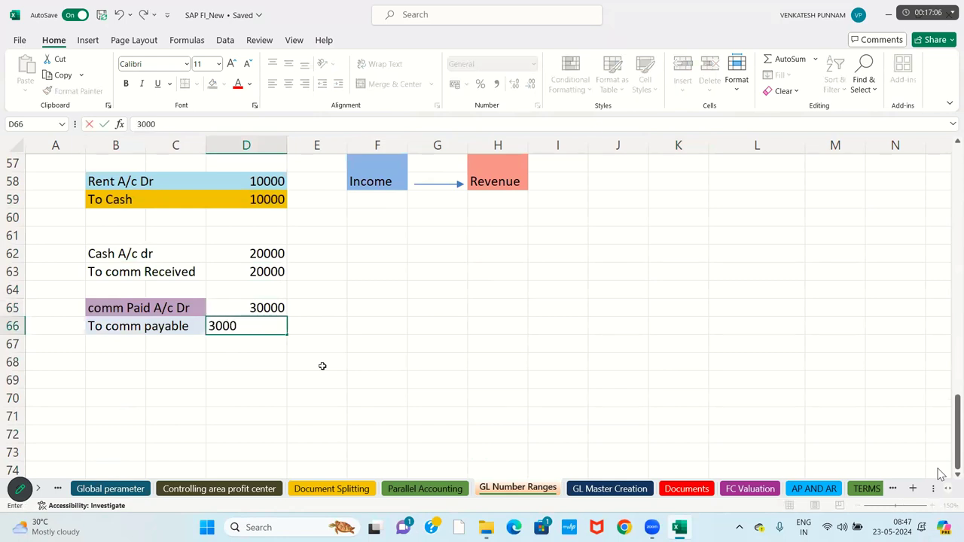
pyautogui.press('Return')
# - Examine the Asset, Liabiliety, Expenses and Income account types in the FI column above the journal entries
pyautogui.press('Up')
pyautogui.press('Up')
pyautogui.press('Up')
pyautogui.press('Up')
pyautogui.press('Up')
pyautogui.press('Up')
pyautogui.press('Up')
pyautogui.press('Up')
pyautogui.press('Up')
pyautogui.press('Up')
pyautogui.press('Up')
pyautogui.press('Up')
pyautogui.press('Up')
pyautogui.press('Up')
pyautogui.press('Up')
pyautogui.press('Up')
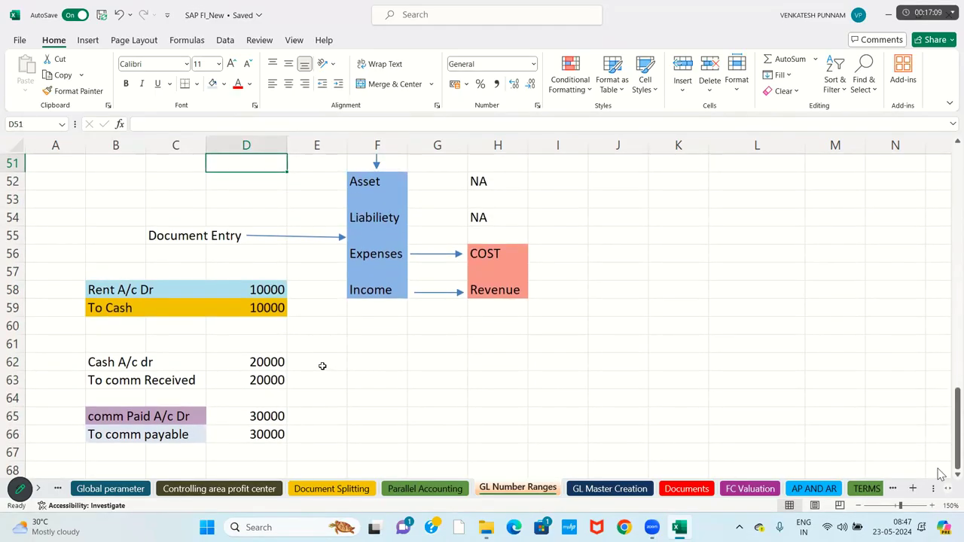
pyautogui.click(358, 185)
pyautogui.click(366, 218)
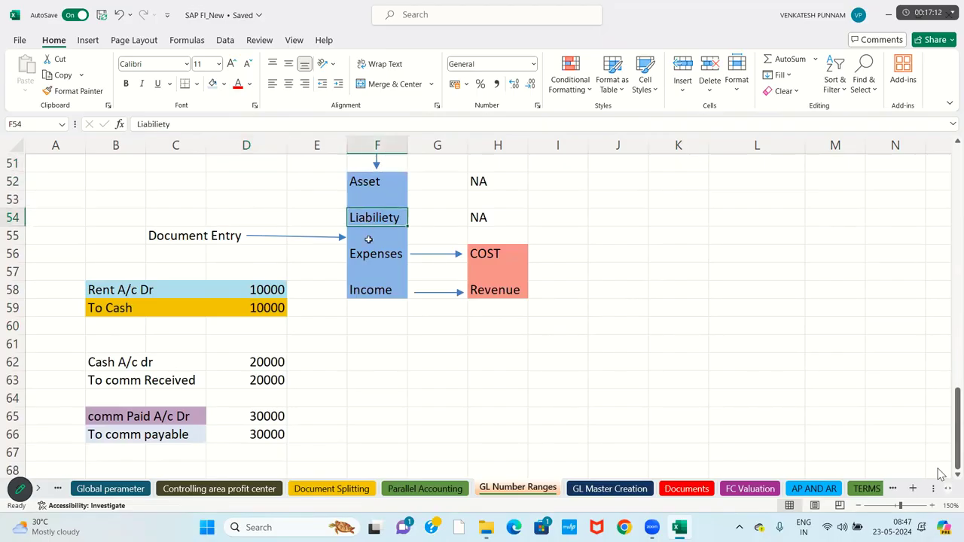
pyautogui.click(369, 254)
pyautogui.click(377, 295)
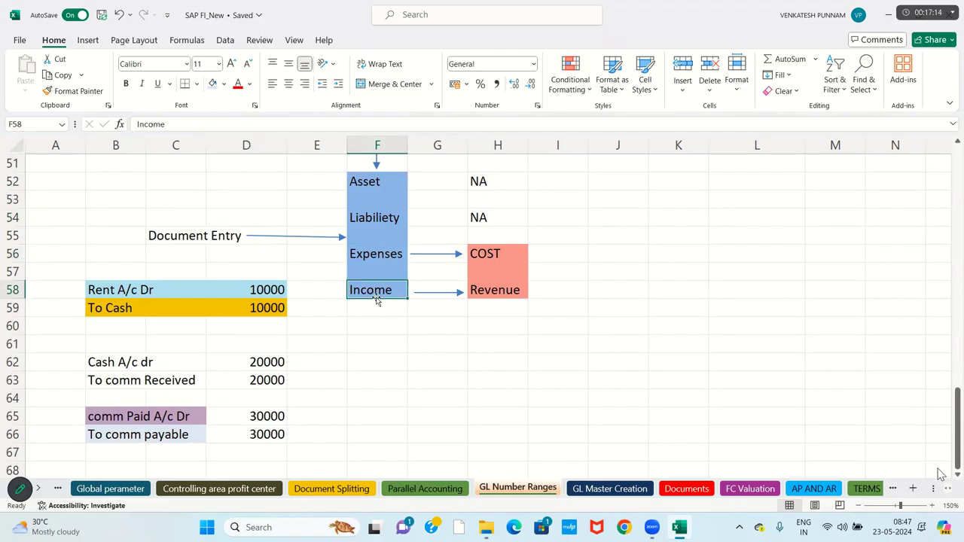
# - Draw a downward straight arrow about 0.66 cm long beneath Income in the FI column
pyautogui.click(87, 40)
pyautogui.click(186, 62)
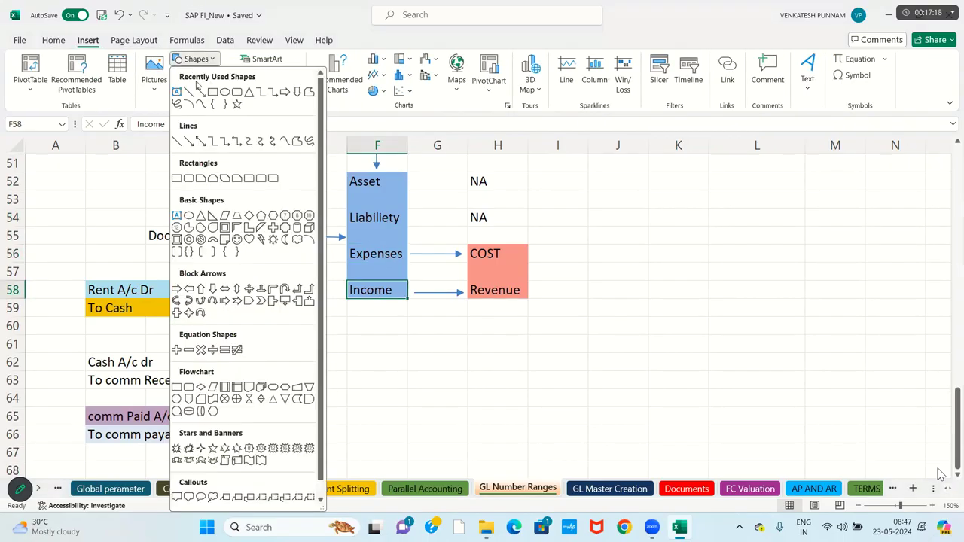
pyautogui.click(205, 92)
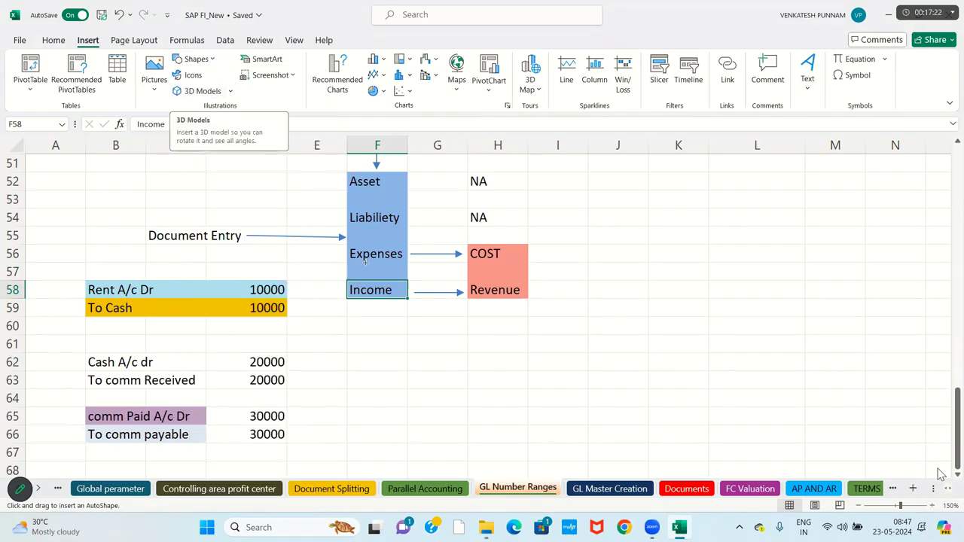
pyautogui.moveTo(374, 298); pyautogui.dragTo(375, 325)
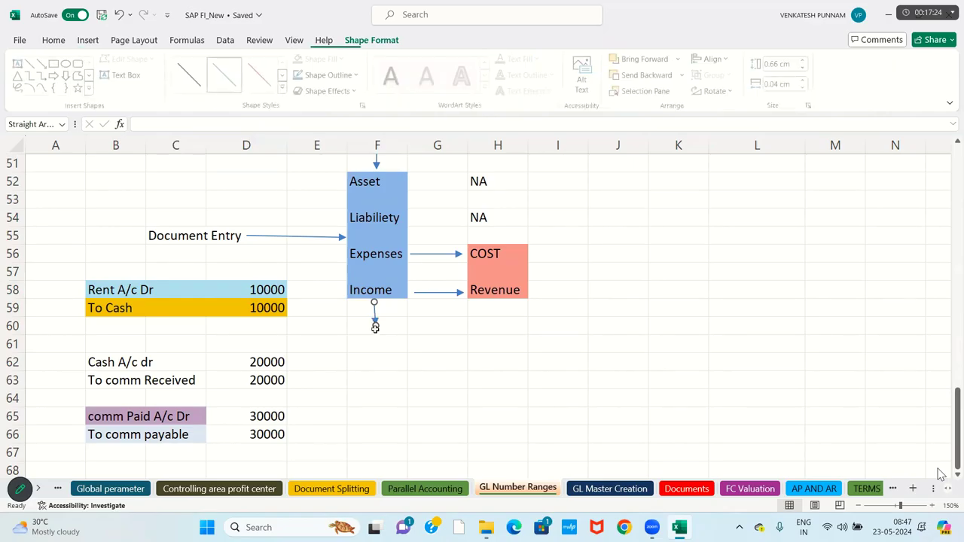
# - Label the arrow under the FI column with Docucmet type in F61 and Number Ranges in F62
pyautogui.click(371, 345)
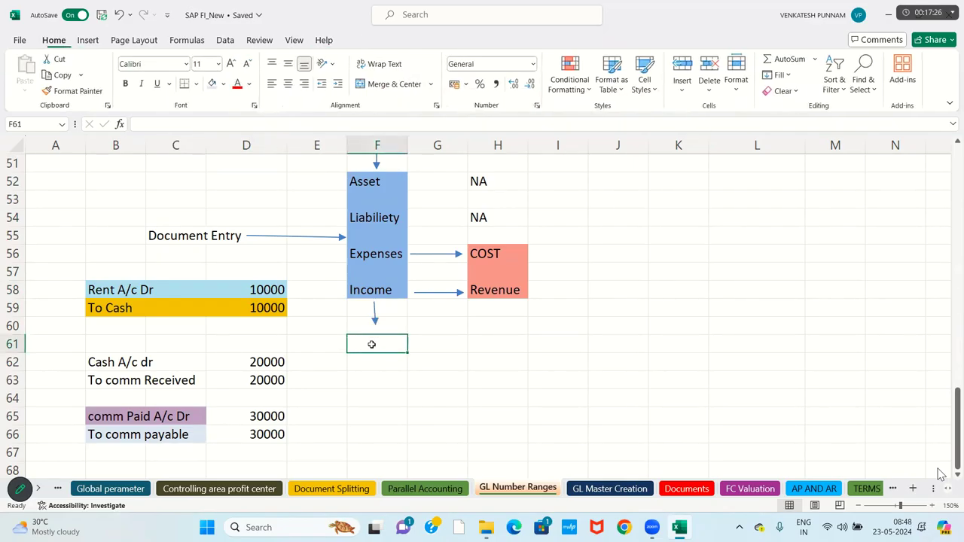
pyautogui.write('Documetn')
pyautogui.press('BackSpace')
pyautogui.press('BackSpace')
pyautogui.press('BackSpace')
pyautogui.press('BackSpace')
pyautogui.press('BackSpace')
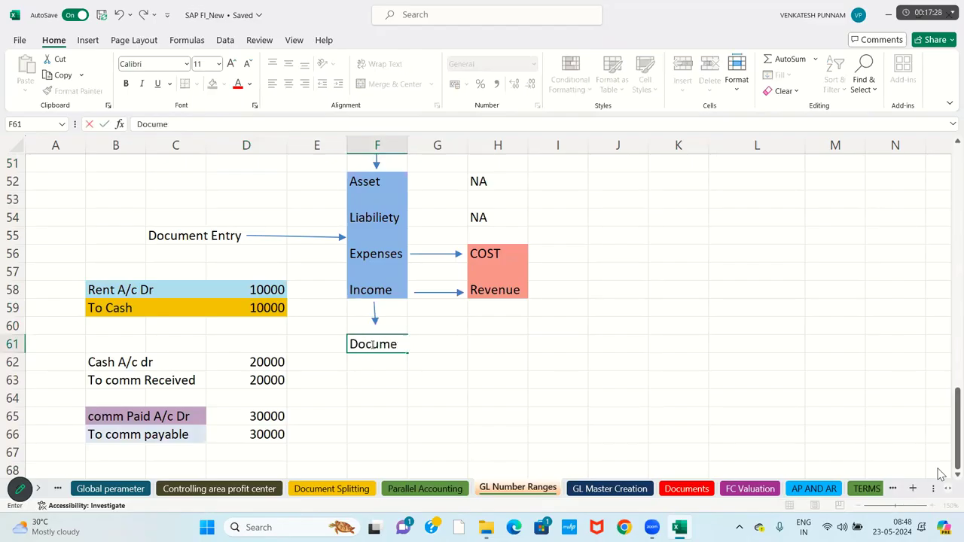
pyautogui.write('ucmet type')
pyautogui.press('Return')
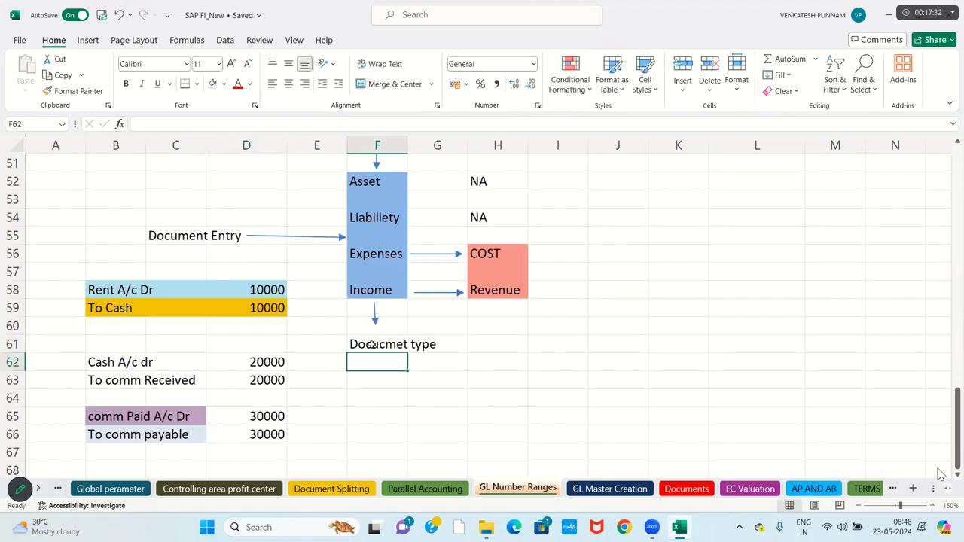
pyautogui.write('Numb')
pyautogui.press('BackSpace')
pyautogui.write('be')
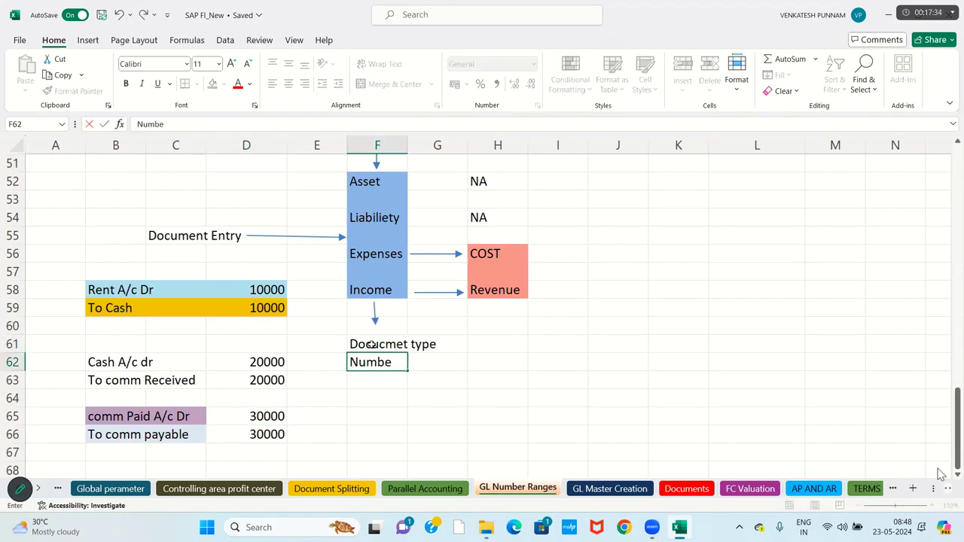
pyautogui.write('r  Ranges')
pyautogui.press('Return')
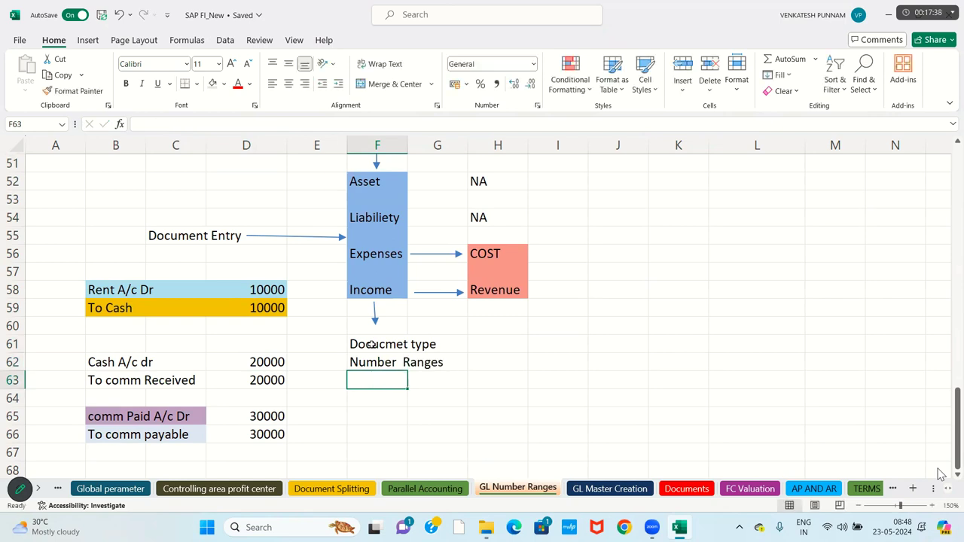
# - Draw a downward straight arrow beneath Revenue in the CO column, ending just above H61
pyautogui.click(501, 293)
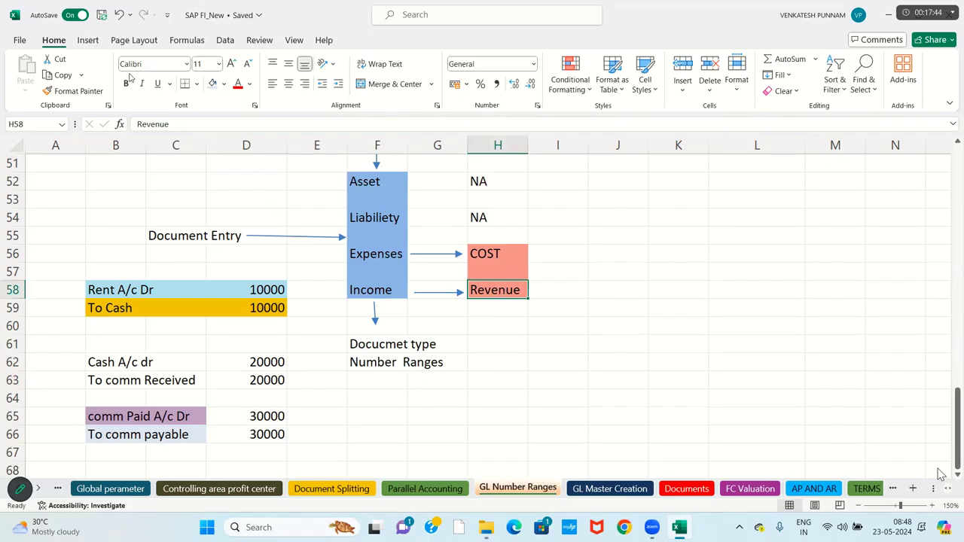
pyautogui.click(94, 46)
pyautogui.click(196, 59)
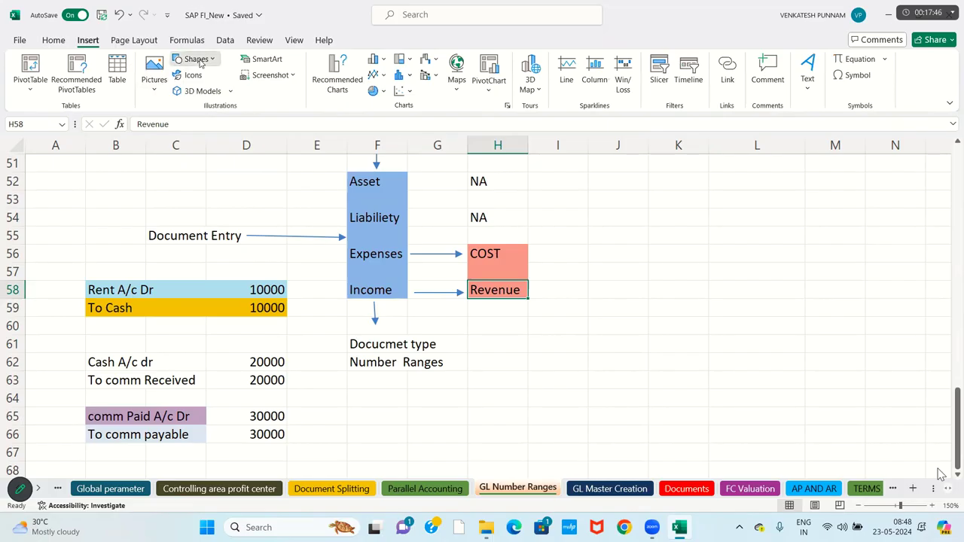
pyautogui.click(201, 91)
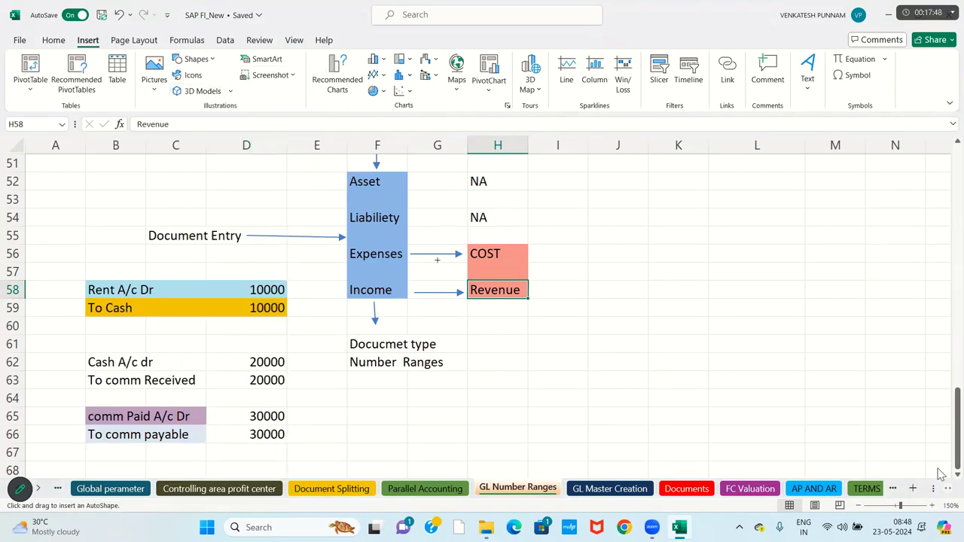
pyautogui.moveTo(491, 299); pyautogui.dragTo(492, 330)
# - Label the arrow under the CO column with Transaction type in H61 and Nuber ranges in H62
pyautogui.click(490, 351)
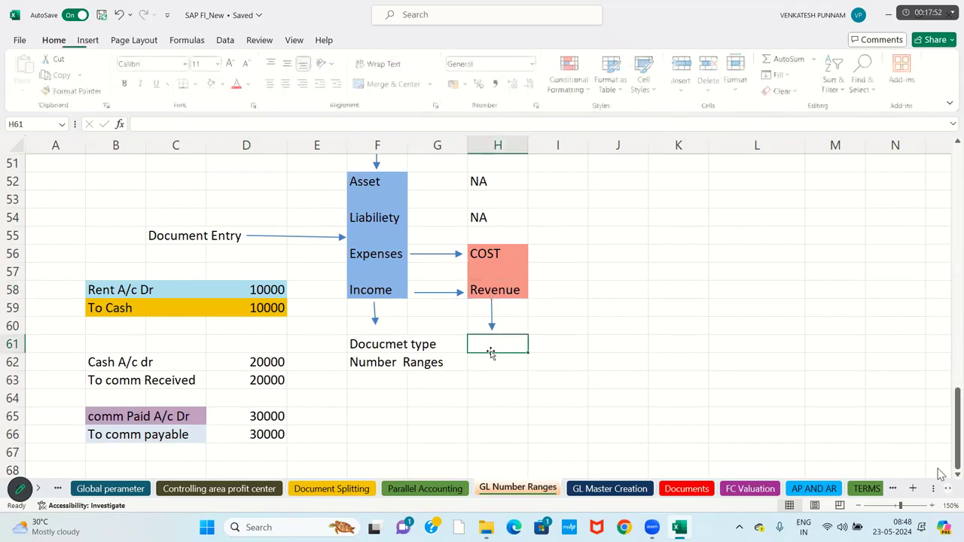
pyautogui.write('Transa')
pyautogui.press('BackSpace')
pyautogui.press('BackSpace')
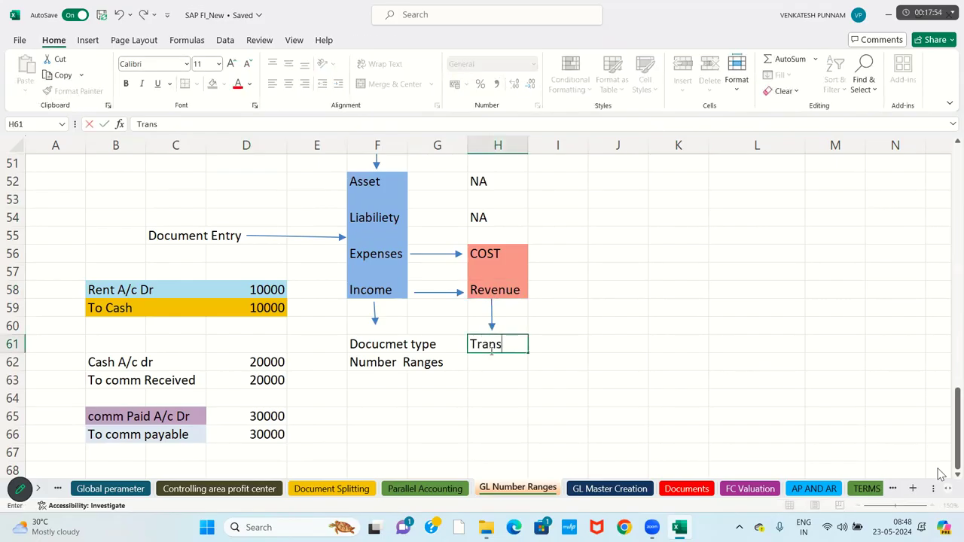
pyautogui.write('saction type')
pyautogui.press('Return')
pyautogui.write('Nube')
pyautogui.press('BackSpace')
pyautogui.press('BackSpace')
pyautogui.write('ber ranges')
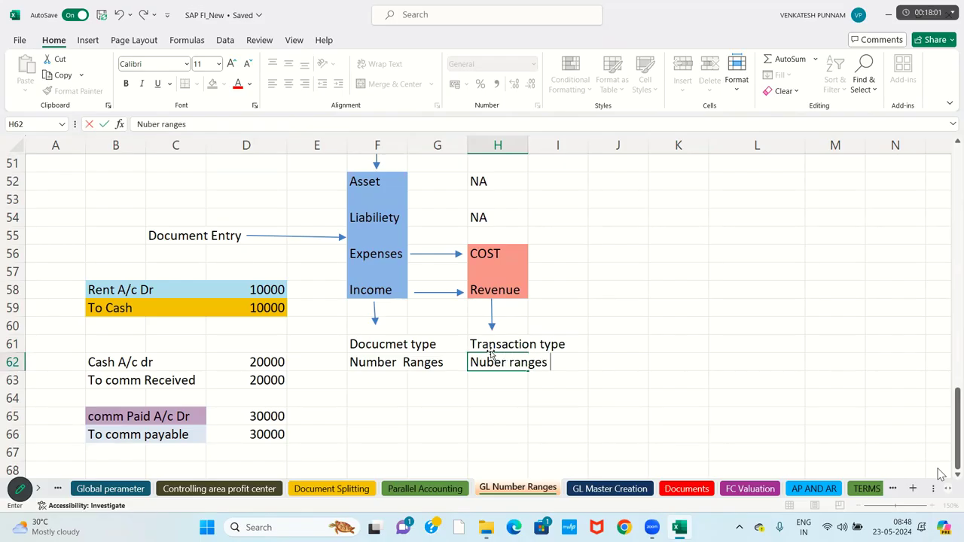
pyautogui.press('Return')
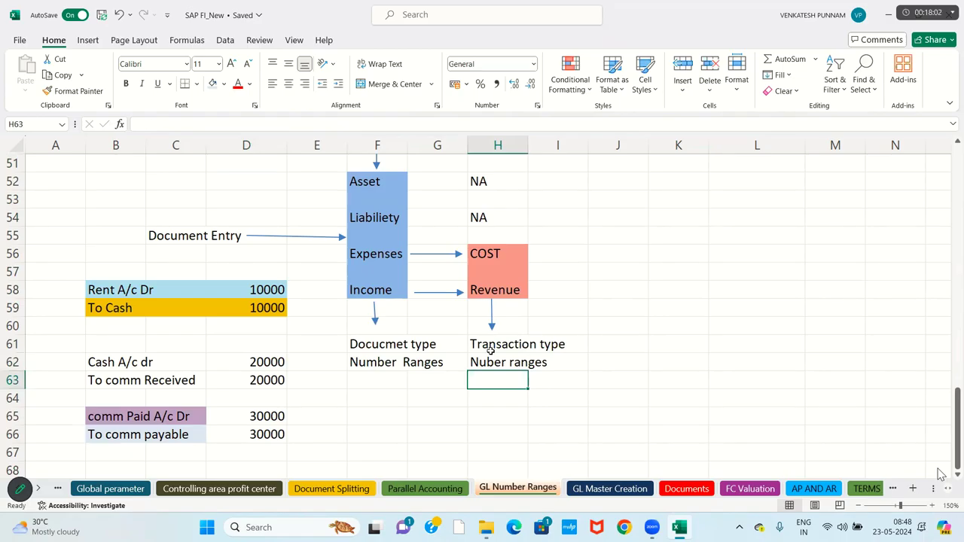
# - Review the FI account types, the COST and Revenue cells, and the document and transaction type number range labels
pyautogui.click(376, 263)
pyautogui.click(361, 202)
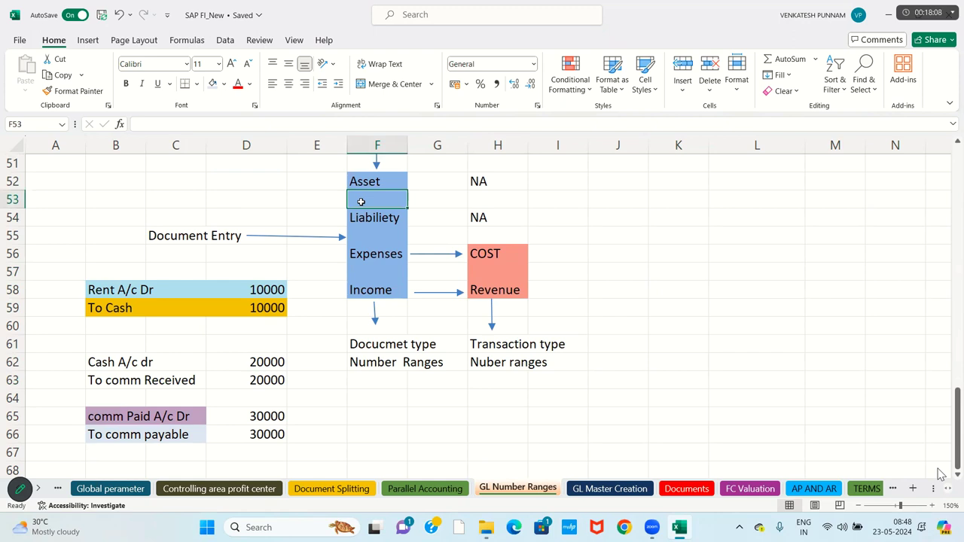
pyautogui.click(482, 254)
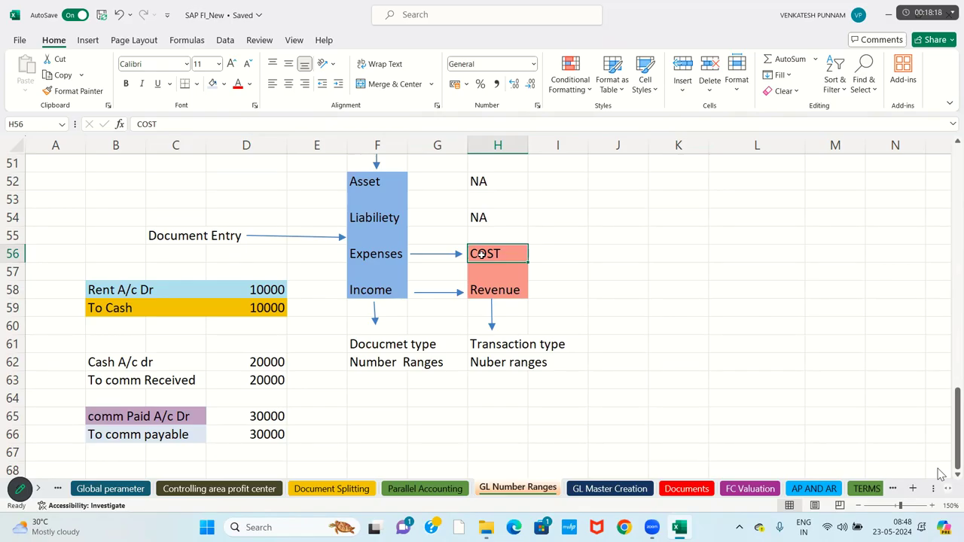
pyautogui.click(372, 271)
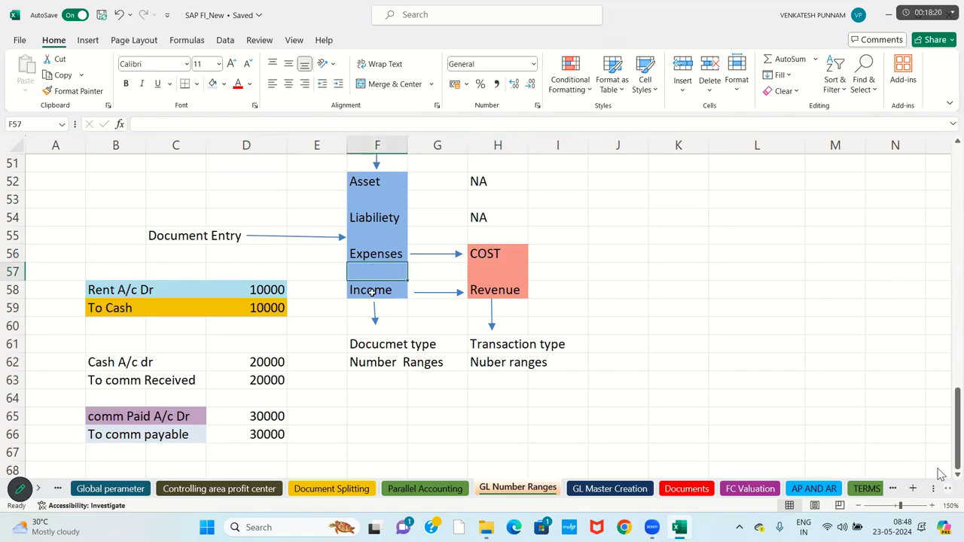
pyautogui.click(376, 344)
pyautogui.click(381, 368)
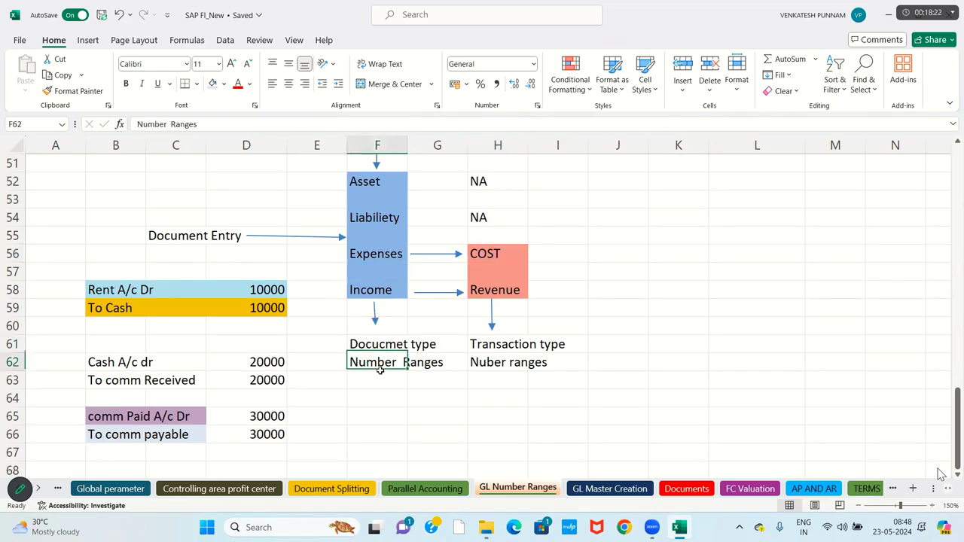
pyautogui.click(493, 346)
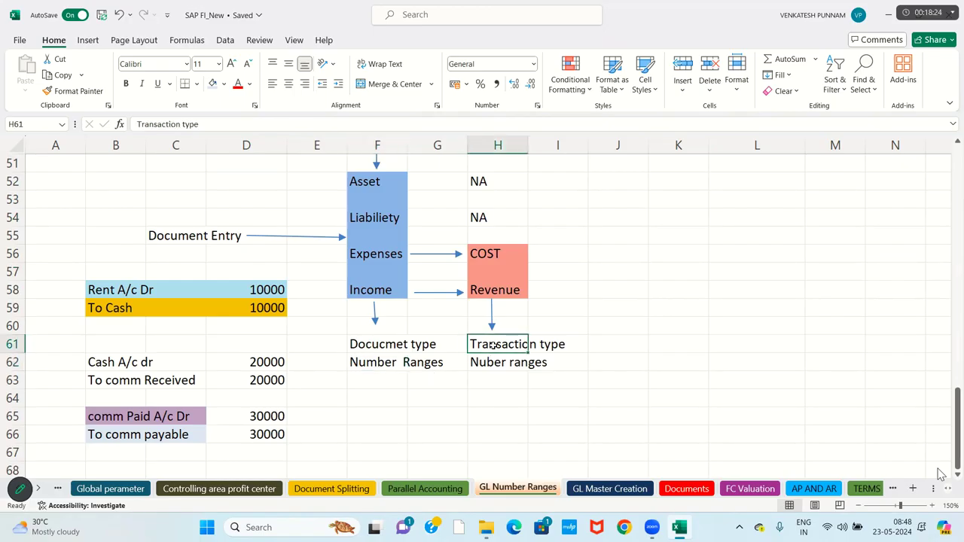
pyautogui.click(503, 364)
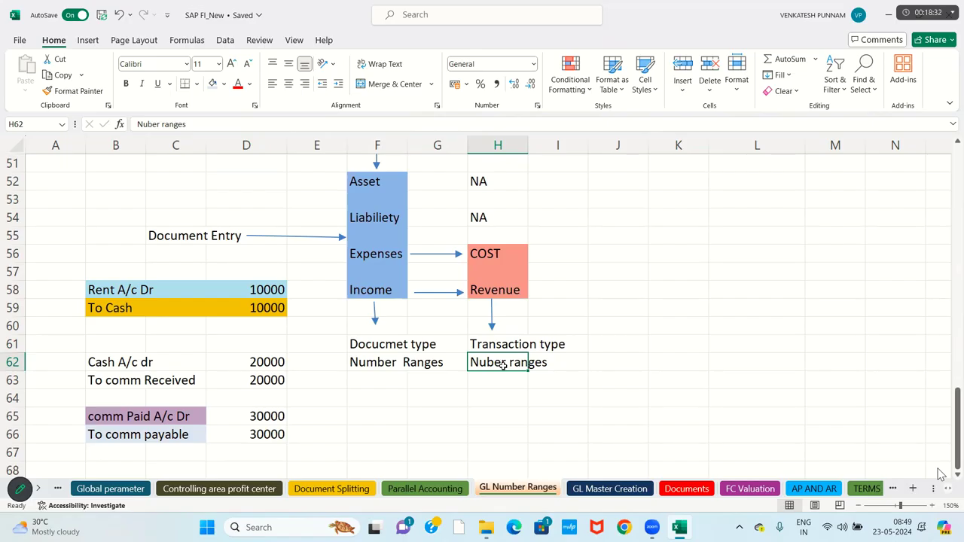
pyautogui.click(376, 357)
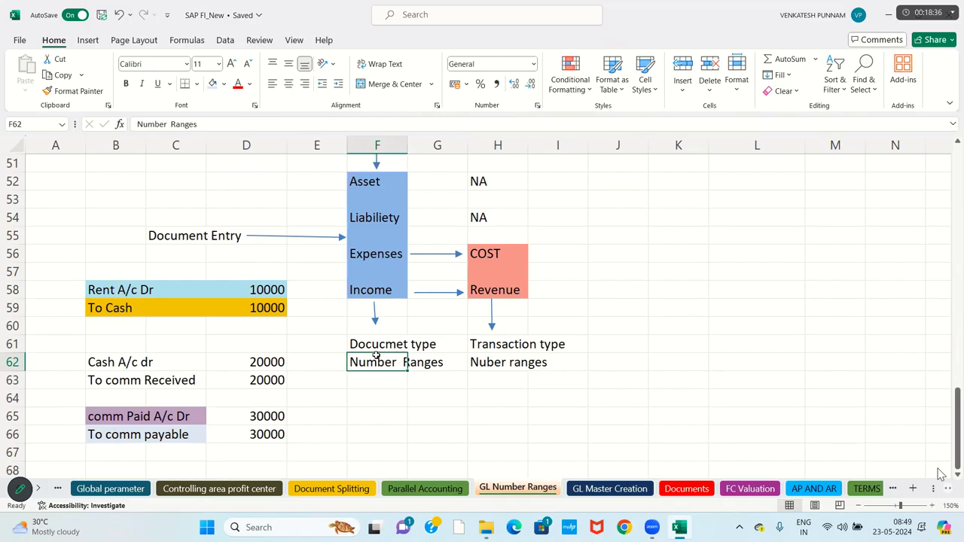
pyautogui.click(492, 365)
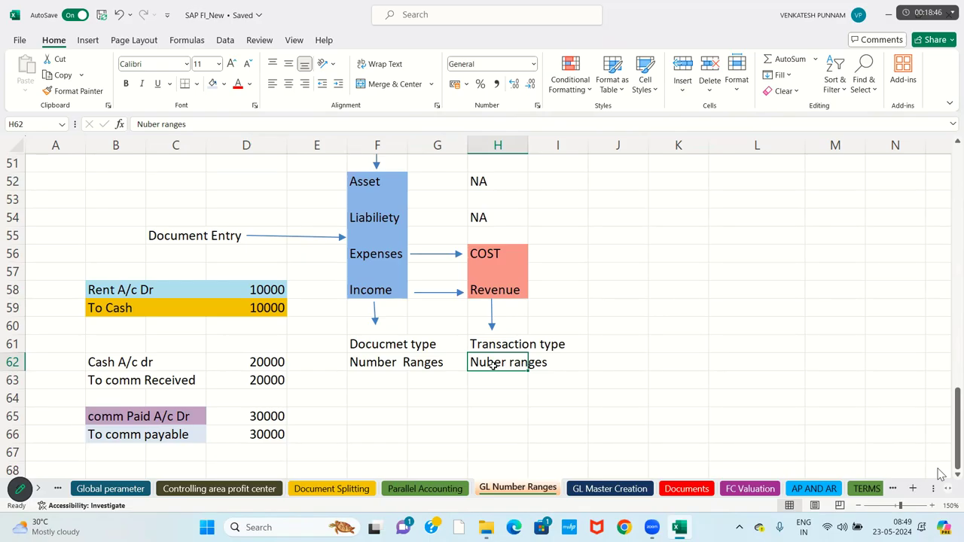
pyautogui.click(378, 361)
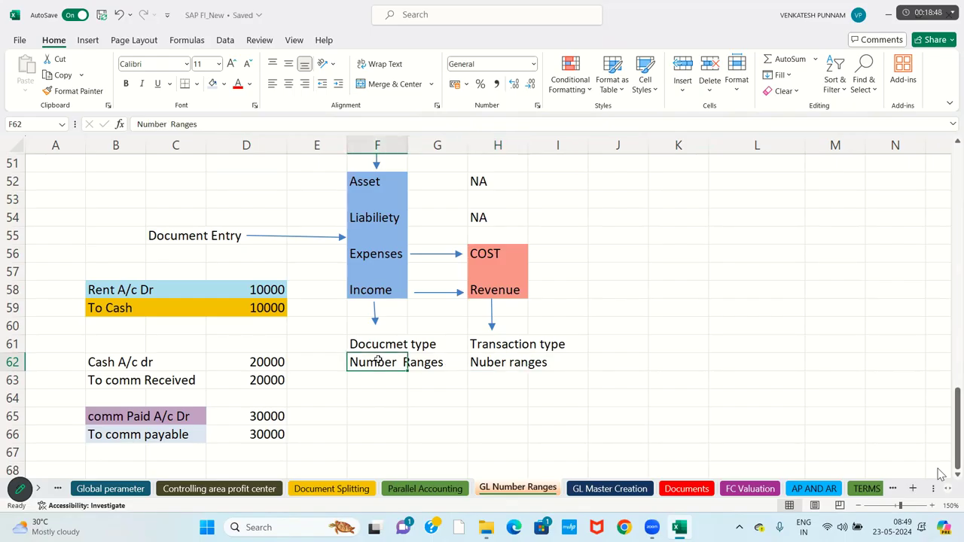
pyautogui.click(488, 364)
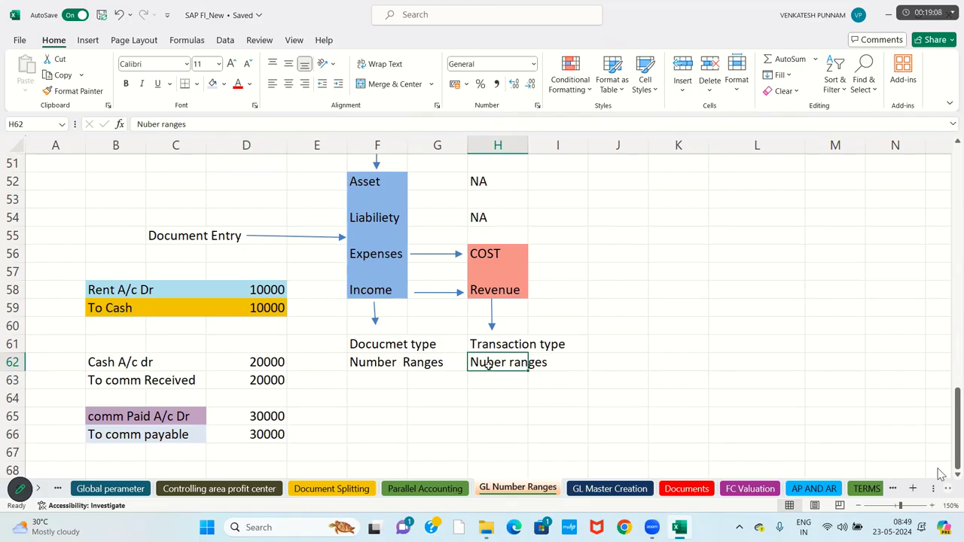
# - Reduce the sheet zoom to 140% to fit more of the SAP FI and CO diagram
pyautogui.click(328, 352)
pyautogui.press('Up')
pyautogui.press('Up')
pyautogui.press('Up')
pyautogui.press('Up')
pyautogui.press('Up')
pyautogui.press('Up')
pyautogui.press('Up')
pyautogui.press('Up')
pyautogui.press('Up')
pyautogui.press('Up')
pyautogui.press('Up')
pyautogui.press('Up')
pyautogui.press('Up')
pyautogui.press('Up')
pyautogui.press('Up')
pyautogui.press('Up')
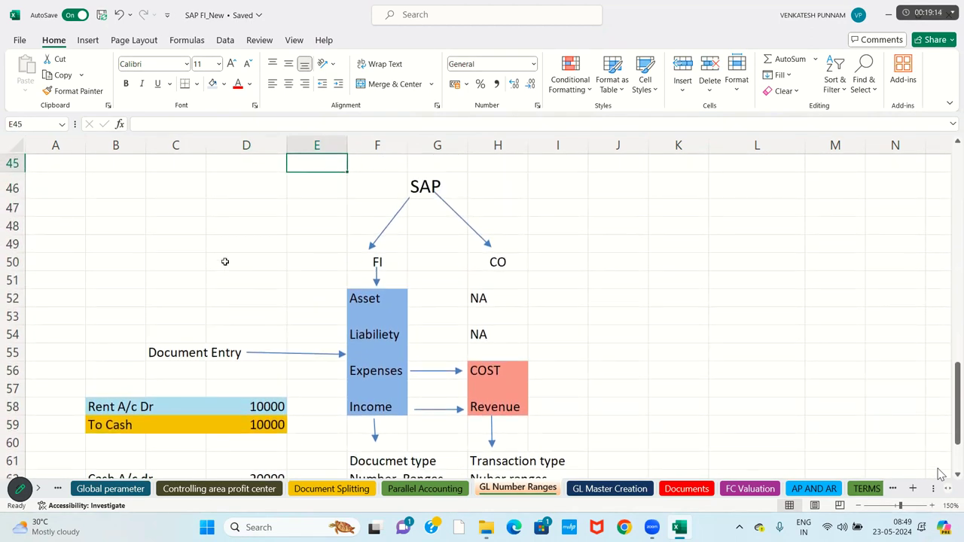
pyautogui.click(225, 262)
pyautogui.click(323, 340)
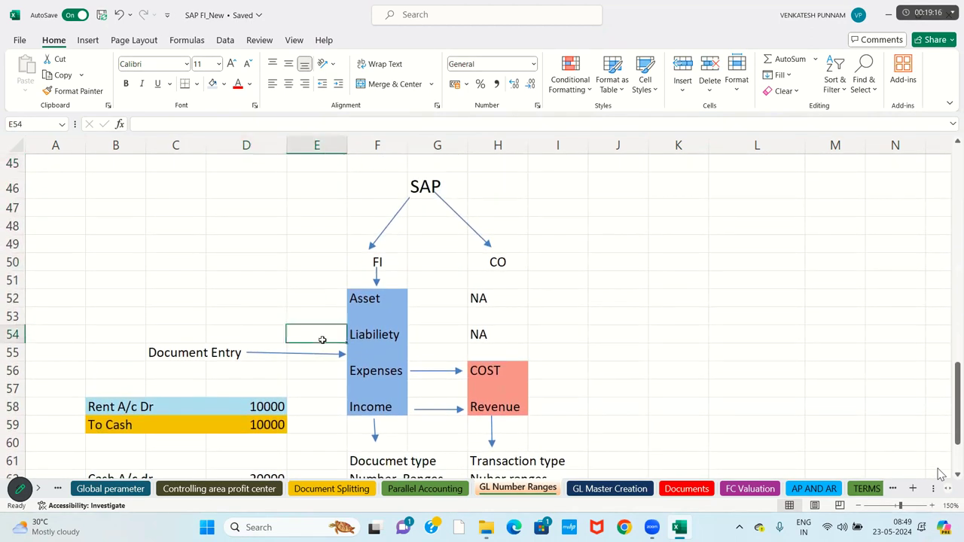
pyautogui.click(857, 506)
pyautogui.click(520, 324)
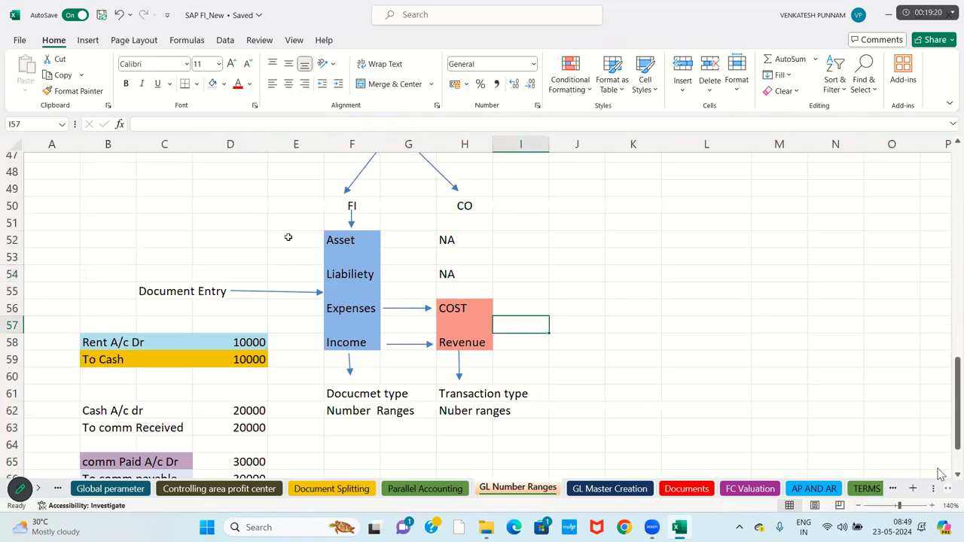
# - Examine the diagram from above the SAP heading down to the journal entries around row 63
pyautogui.click(258, 208)
pyautogui.click(174, 158)
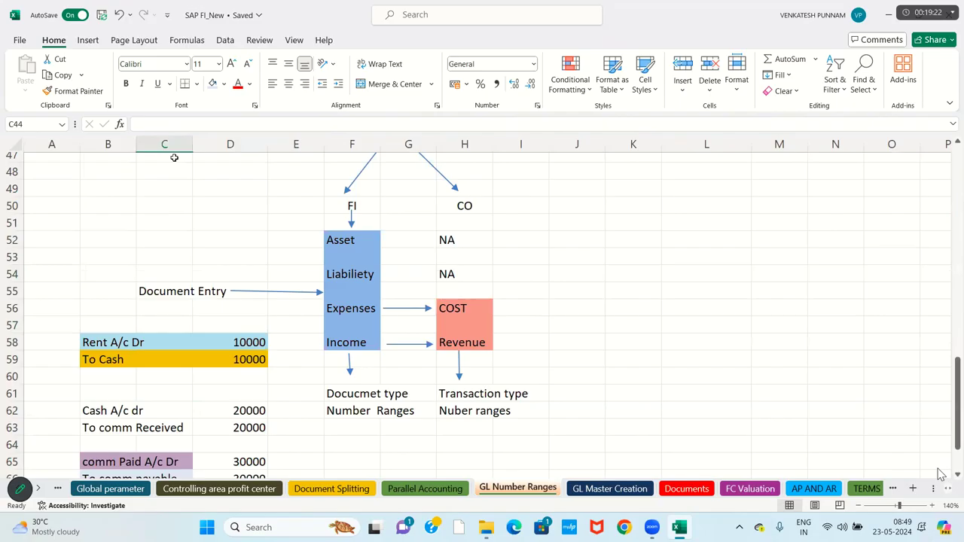
pyautogui.press('Up')
pyautogui.press('Up')
pyautogui.press('Down')
pyautogui.press('Down')
pyautogui.press('Down')
pyautogui.press('Down')
pyautogui.press('Down')
pyautogui.press('Down')
pyautogui.press('Down')
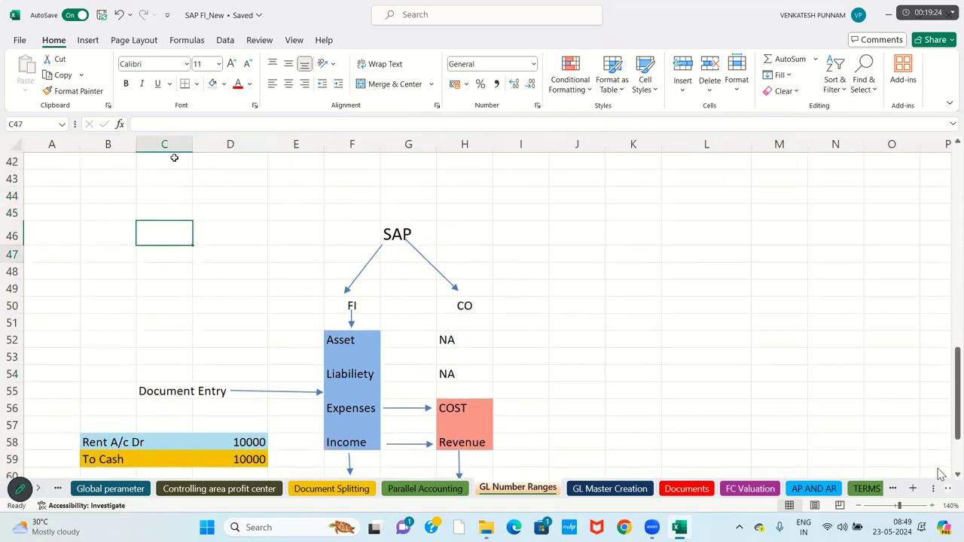
pyautogui.press('Down')
pyautogui.press('Down')
pyautogui.press('Down')
pyautogui.press('Down')
pyautogui.press('Down')
pyautogui.press('Down')
pyautogui.press('Down')
pyautogui.press('Down')
pyautogui.press('Down')
pyautogui.press('Down')
pyautogui.press('Down')
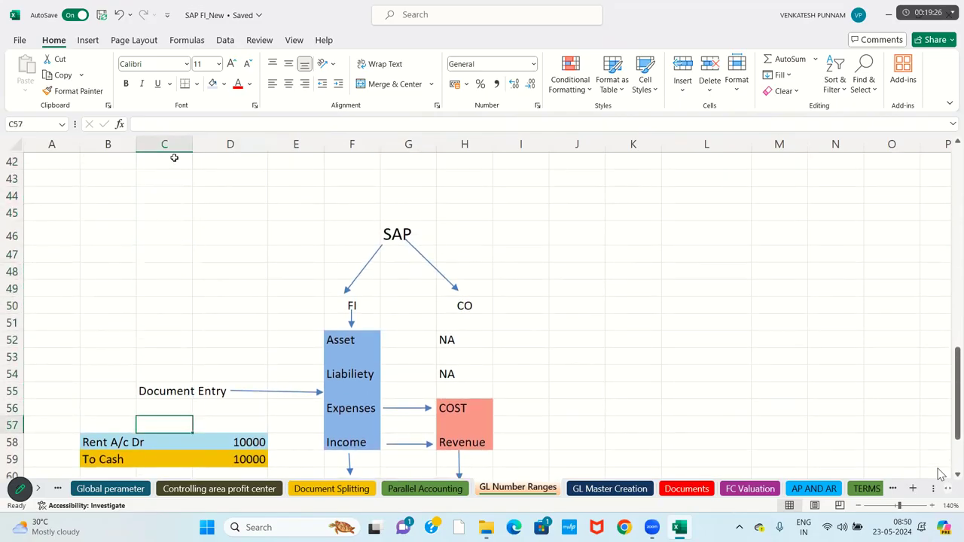
pyautogui.press('Down')
pyautogui.press('Down')
pyautogui.press('Down')
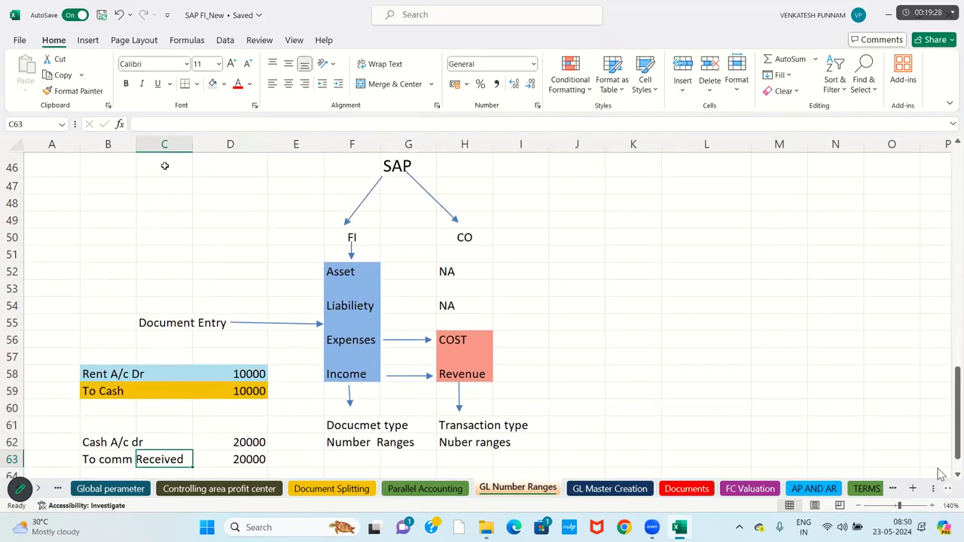
# - Select the range B46:I62 covering the SAP diagram and the journal entries beside it
pyautogui.click(119, 160)
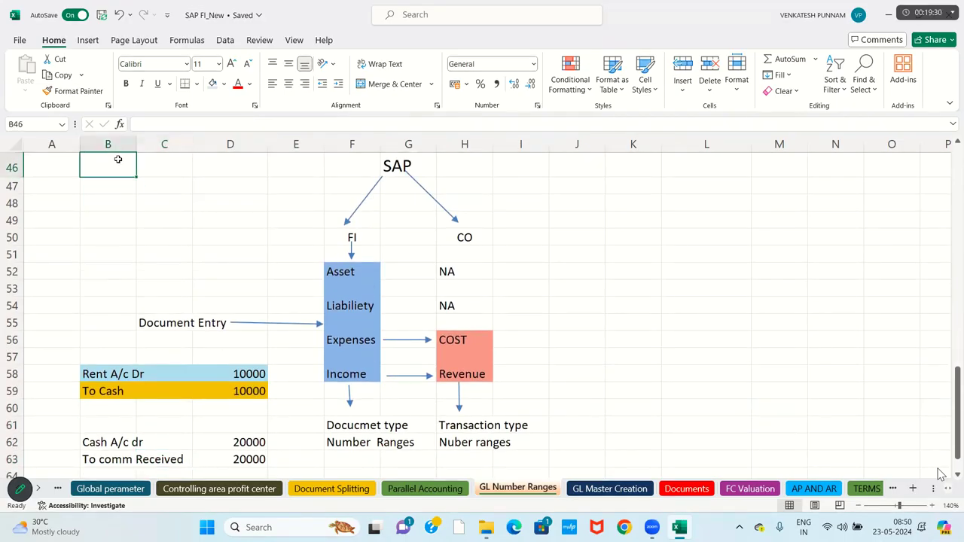
pyautogui.hotkey('shift', 'Right')
pyautogui.hotkey('shift', 'Right')
pyautogui.hotkey('shift', 'Right')
pyautogui.hotkey('shift', 'Right')
pyautogui.hotkey('shift', 'Right')
pyautogui.hotkey('shift', 'Right')
pyautogui.hotkey('shift', 'Right')
pyautogui.hotkey('shift', 'Down')
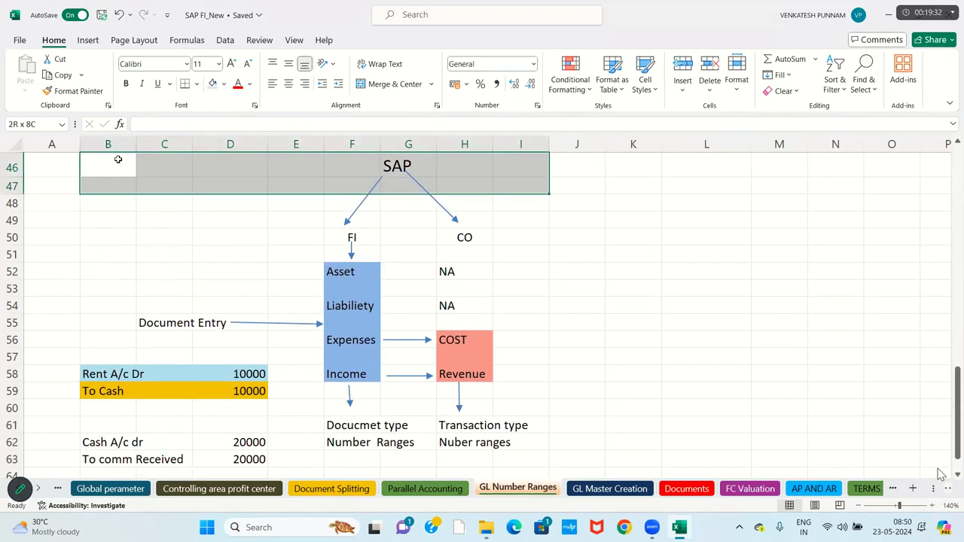
pyautogui.hotkey('shift', 'Down')
pyautogui.hotkey('shift', 'Down')
pyautogui.hotkey('shift', 'Down')
pyautogui.hotkey('shift', 'Down')
pyautogui.hotkey('shift', 'Down')
pyautogui.hotkey('shift', 'Down')
pyautogui.hotkey('shift', 'Down')
pyautogui.hotkey('shift', 'Down')
pyautogui.hotkey('shift', 'Down')
pyautogui.hotkey('shift', 'Down')
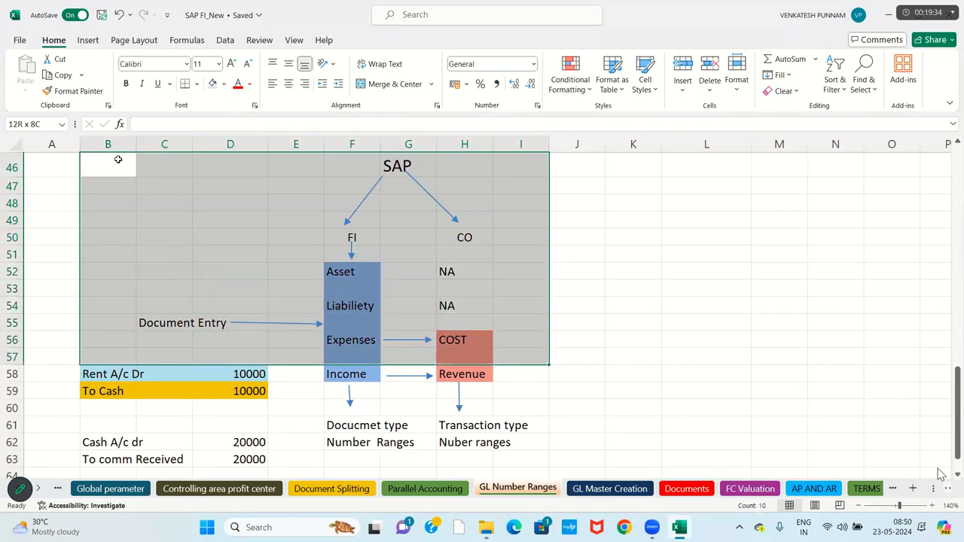
pyautogui.hotkey('shift', 'Down')
pyautogui.hotkey('shift', 'Down')
pyautogui.hotkey('shift', 'Down')
pyautogui.hotkey('shift', 'Down')
pyautogui.hotkey('shift', 'Down')
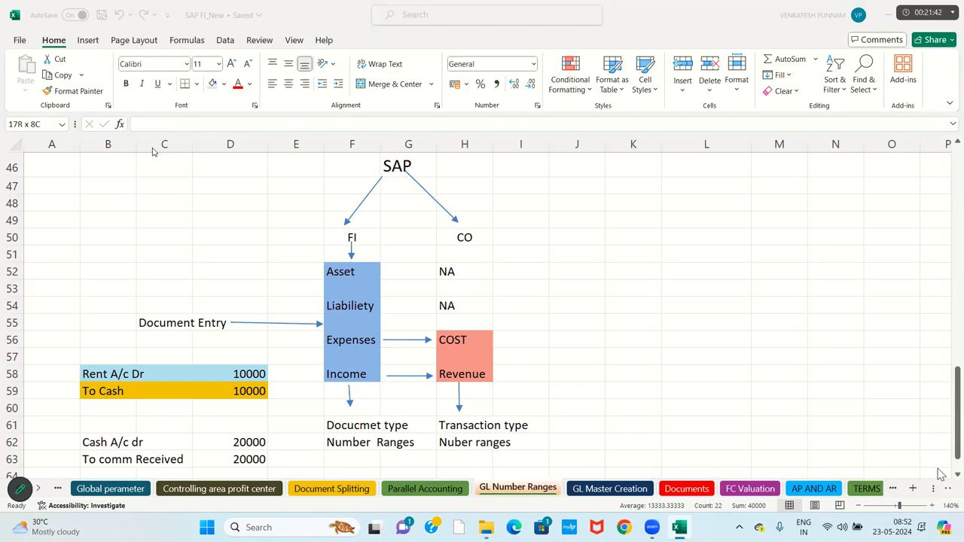
# - Look over the journal entries down to row 69 and return to the FI and CO part of the diagram
pyautogui.click(156, 5)
pyautogui.click(135, 271)
pyautogui.press('Down')
pyautogui.press('Down')
pyautogui.press('Down')
pyautogui.press('Down')
pyautogui.press('Down')
pyautogui.press('Down')
pyautogui.press('Down')
pyautogui.press('Down')
pyautogui.press('Down')
pyautogui.press('Down')
pyautogui.press('Down')
pyautogui.press('Down')
pyautogui.press('Down')
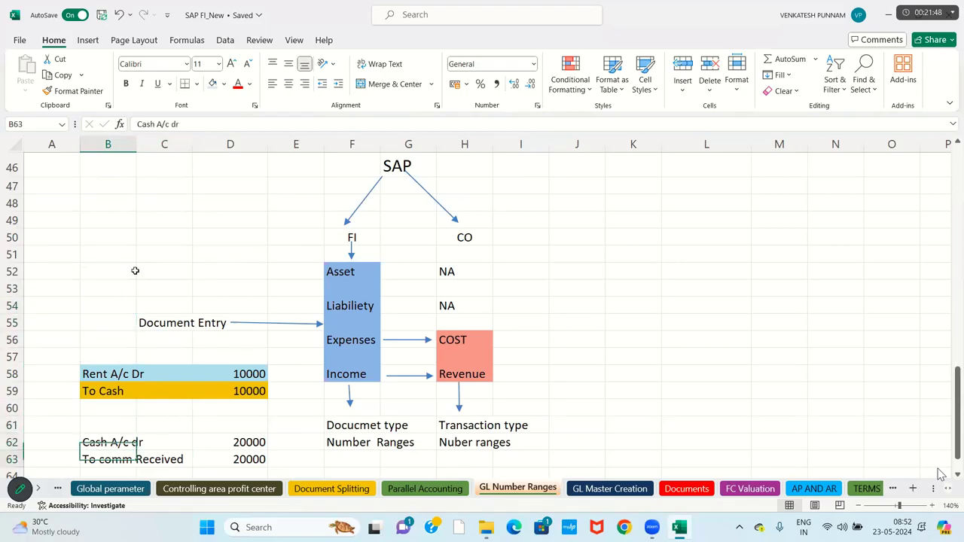
pyautogui.press('Down')
pyautogui.press('Down')
pyautogui.press('Down')
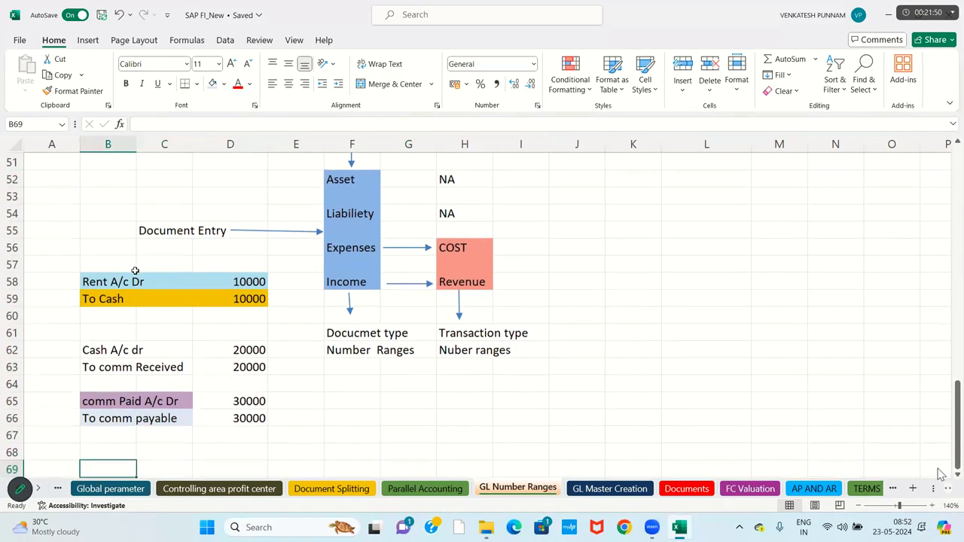
pyautogui.press('Up')
pyautogui.press('Up')
pyautogui.press('Up')
pyautogui.press('Up')
pyautogui.press('Up')
pyautogui.press('Up')
pyautogui.press('Up')
pyautogui.press('Up')
pyautogui.press('Up')
pyautogui.press('Up')
pyautogui.press('Up')
pyautogui.press('Up')
pyautogui.press('Up')
pyautogui.press('Up')
pyautogui.press('Up')
pyautogui.press('Up')
pyautogui.press('Up')
pyautogui.press('Up')
pyautogui.press('Up')
pyautogui.press('Up')
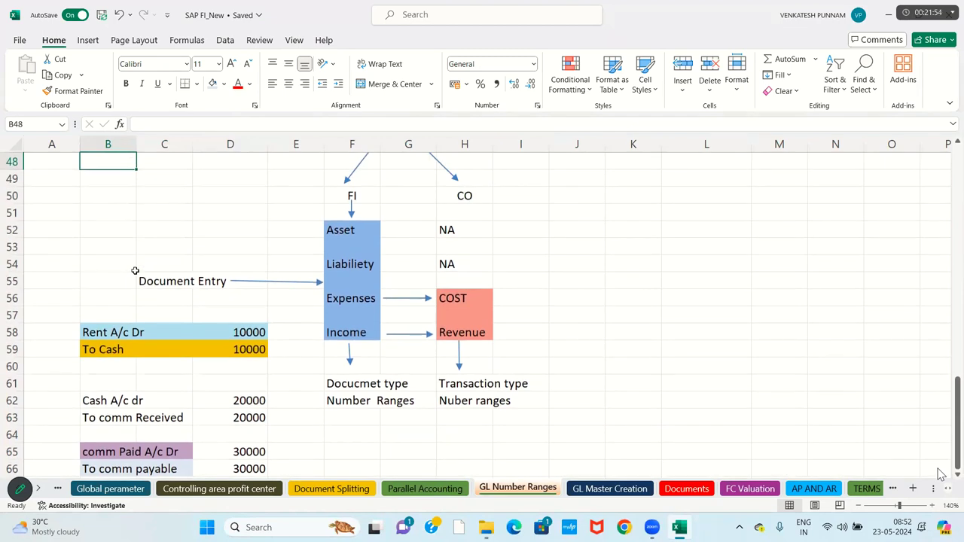
# - Correct the spelling of the label in F61 to Document type
pyautogui.click(340, 384)
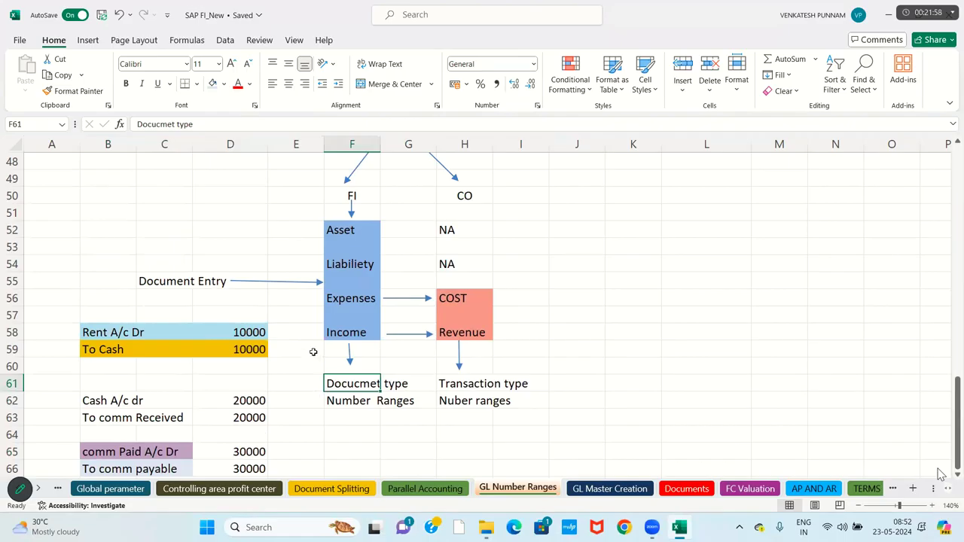
pyautogui.click(172, 126)
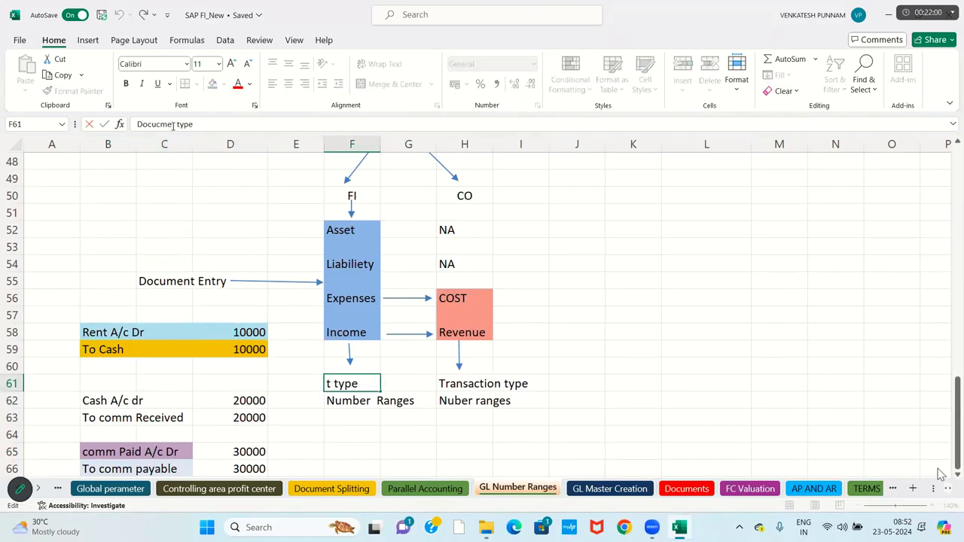
pyautogui.press('BackSpace')
pyautogui.press('BackSpace')
pyautogui.press('BackSpace')
pyautogui.write('ment')
pyautogui.press('Return')
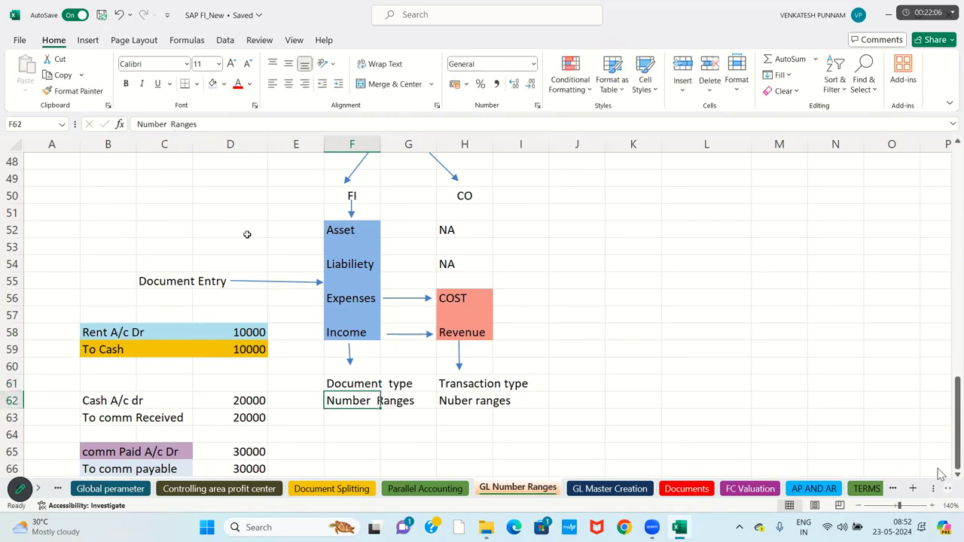
# - Compare the document type labels in F61:G62 with the transaction type labels in H61:I62
pyautogui.click(344, 370)
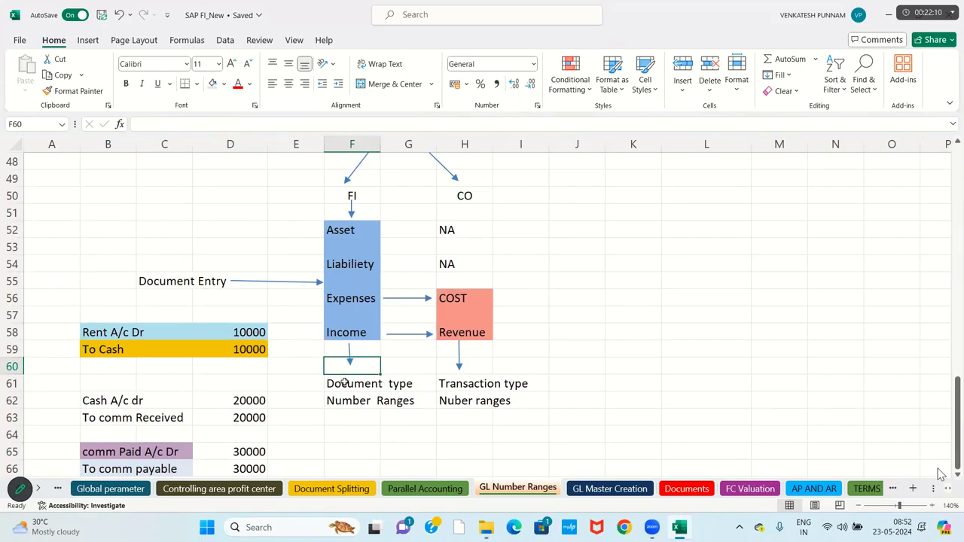
pyautogui.click(345, 383)
pyautogui.hotkey('shift', 'Right')
pyautogui.hotkey('shift', 'Down')
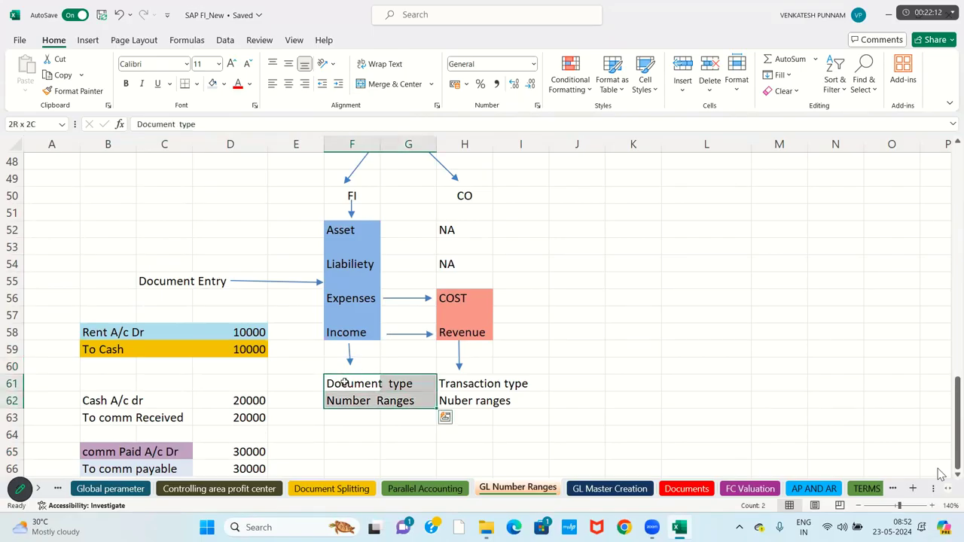
pyautogui.click(454, 385)
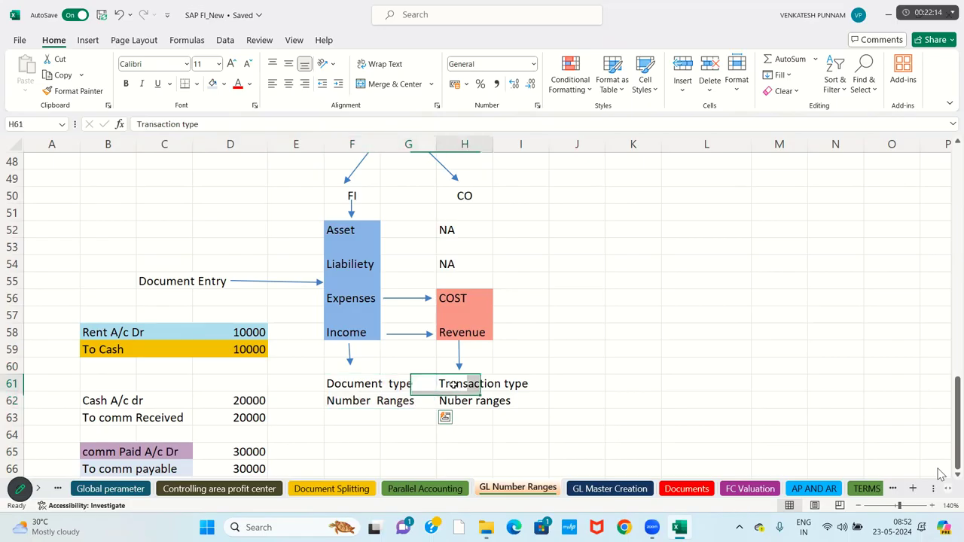
pyautogui.hotkey('shift', 'Right')
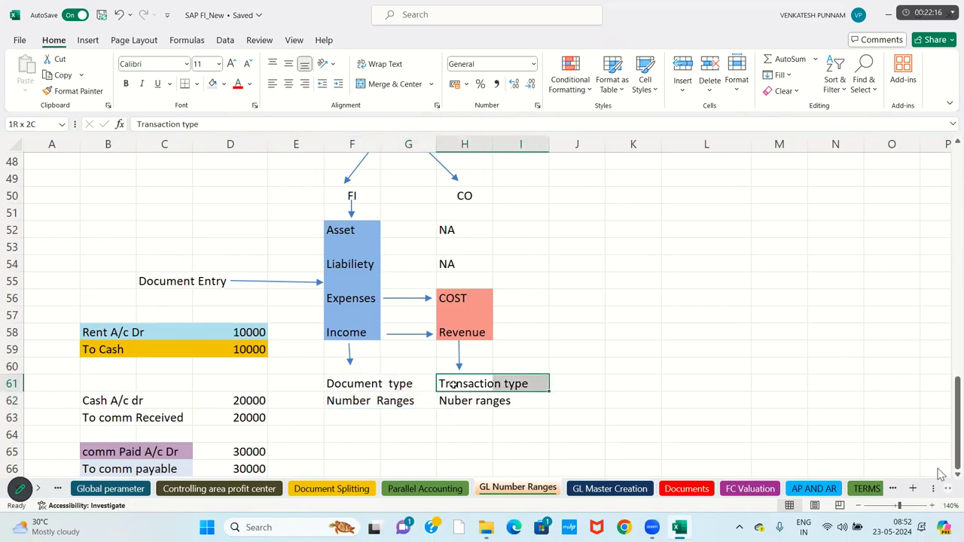
pyautogui.hotkey('shift', 'Down')
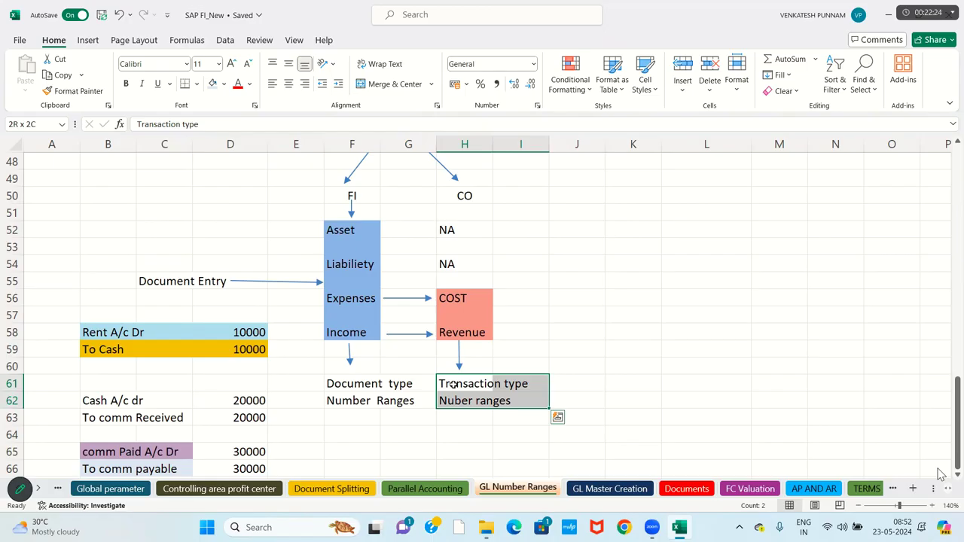
pyautogui.click(348, 385)
pyautogui.click(348, 402)
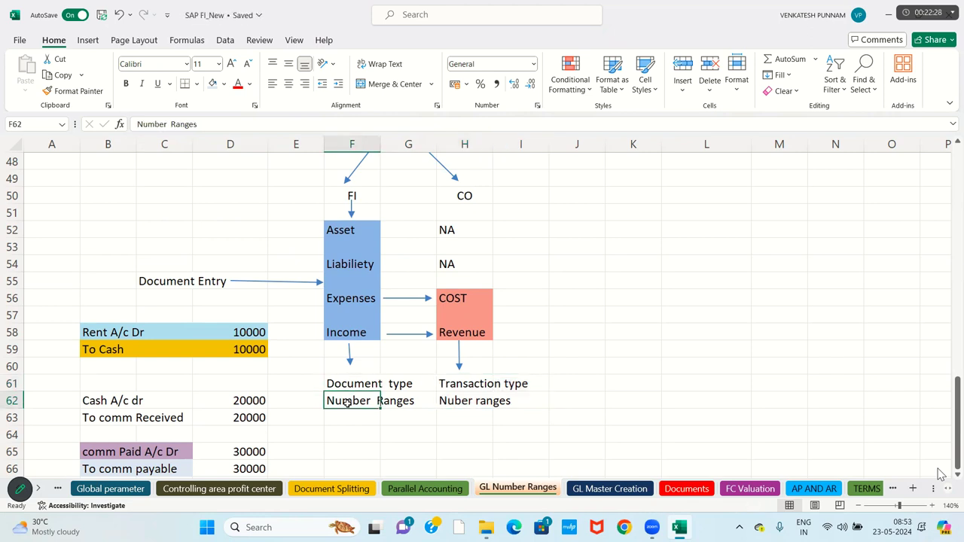
pyautogui.click(453, 385)
# - Correct the spelling of the label in H62 to Number ranges
pyautogui.click(454, 402)
pyautogui.click(159, 125)
pyautogui.press('BackSpace')
pyautogui.press('BackSpace')
pyautogui.press('BackSpace')
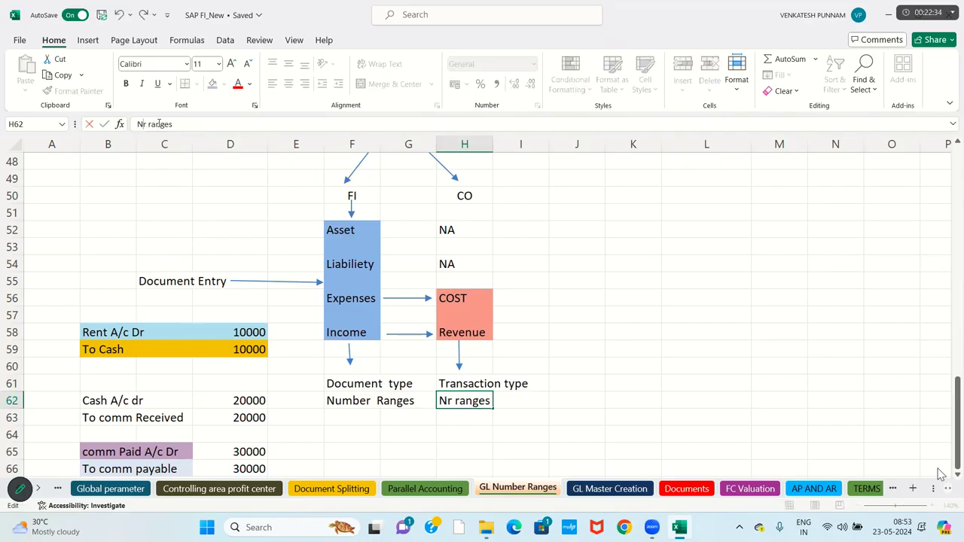
pyautogui.write('mber')
pyautogui.press('BackSpace')
pyautogui.press('BackSpace')
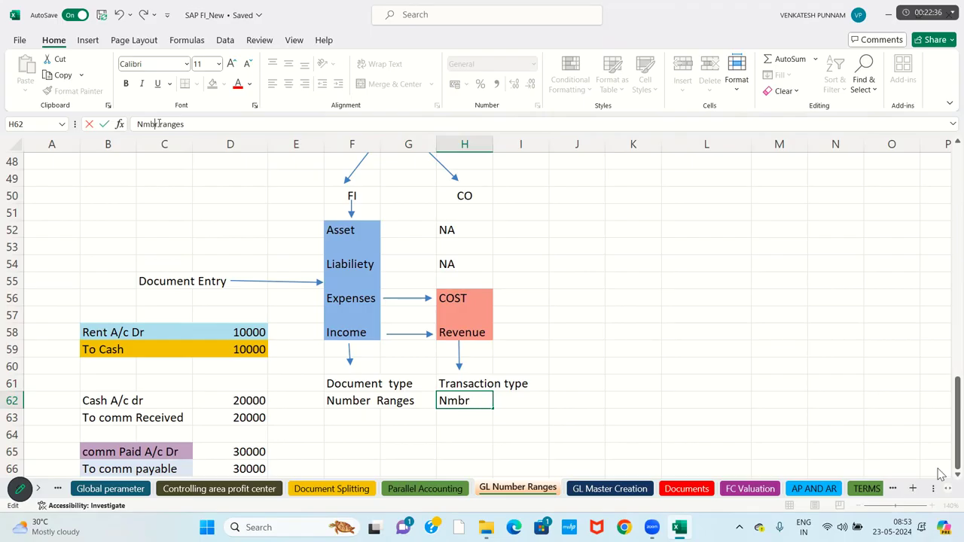
pyautogui.press('BackSpace')
pyautogui.press('BackSpace')
pyautogui.press('BackSpace')
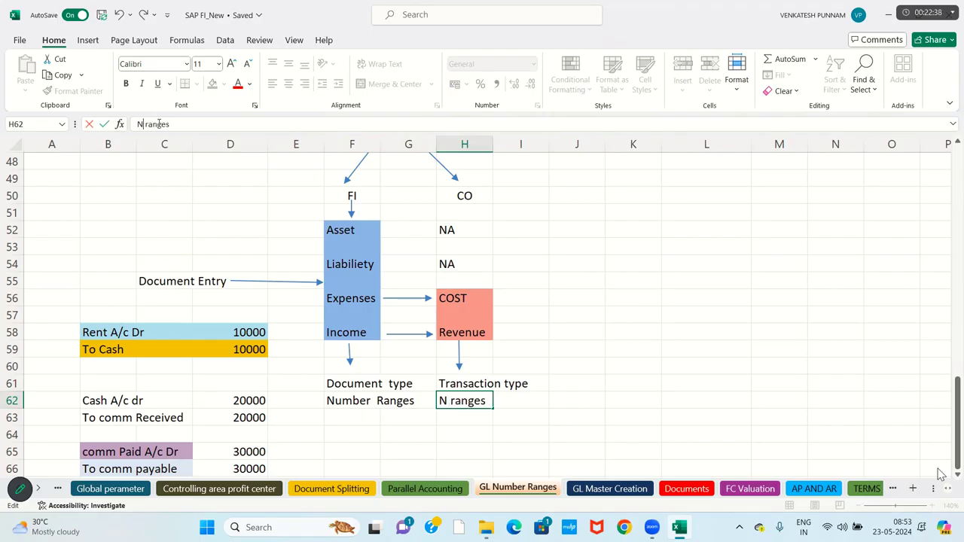
pyautogui.write('umber')
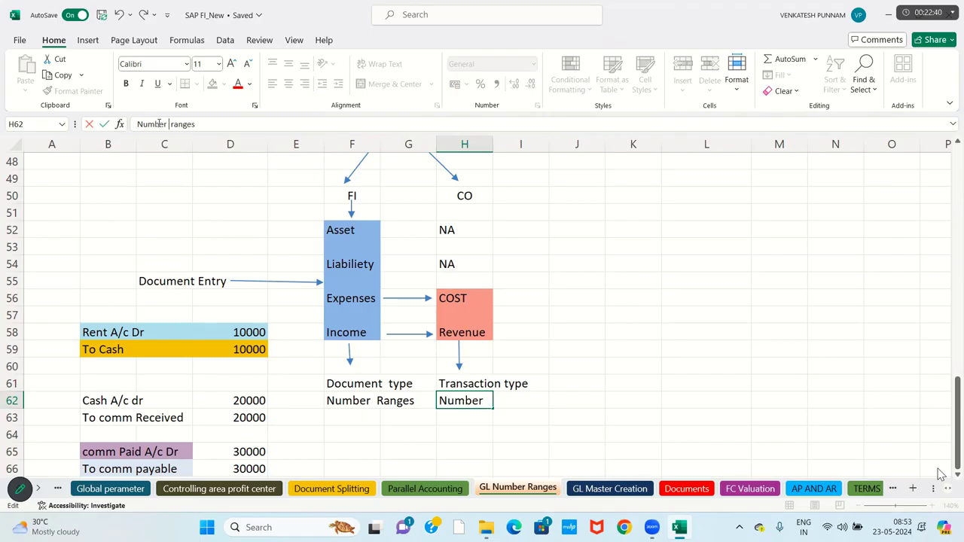
pyautogui.press('Return')
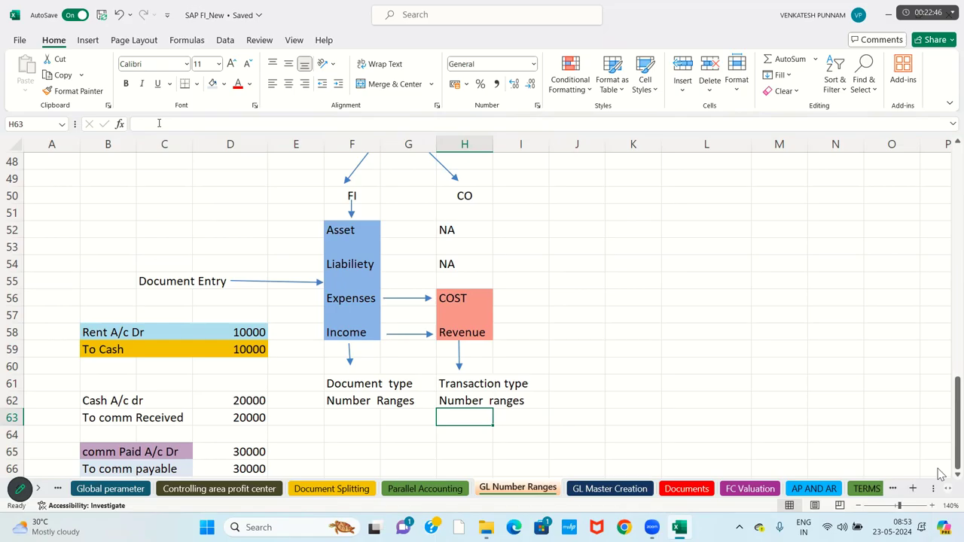
pyautogui.click(82, 208)
pyautogui.press('Down')
pyautogui.press('Down')
pyautogui.press('Down')
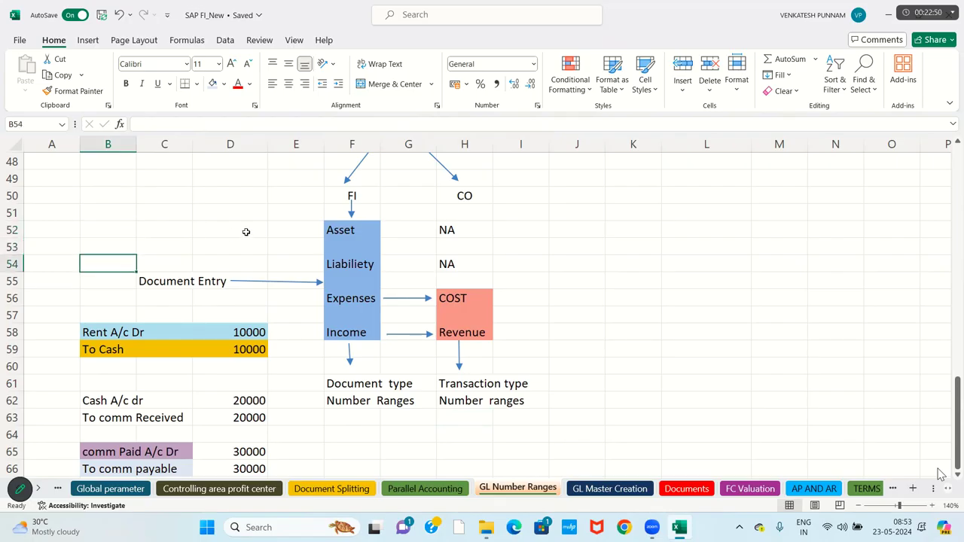
# - Switch to Remote Desktop Connection by running mstsc and connect to the preset computer
pyautogui.press('super+d')
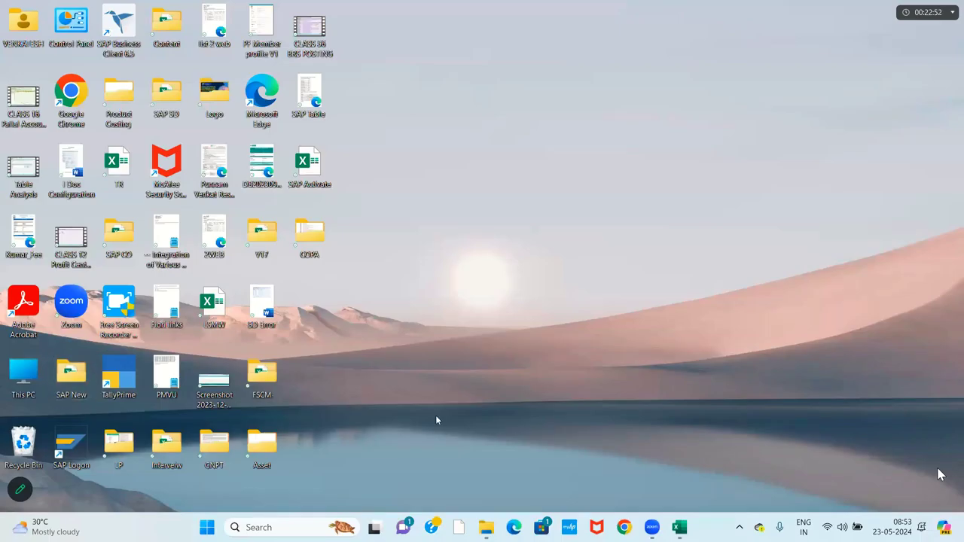
pyautogui.press('super+r')
pyautogui.press('Down')
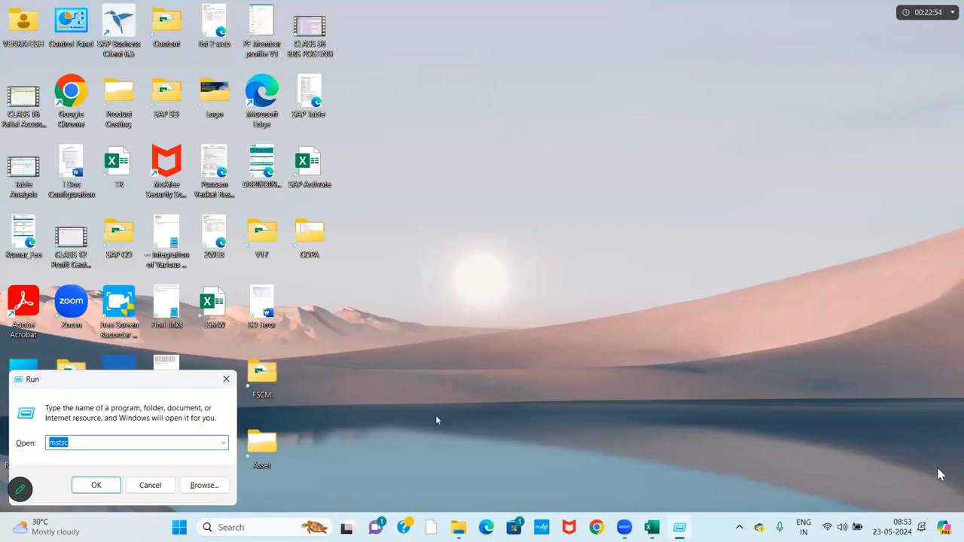
pyautogui.press('Return')
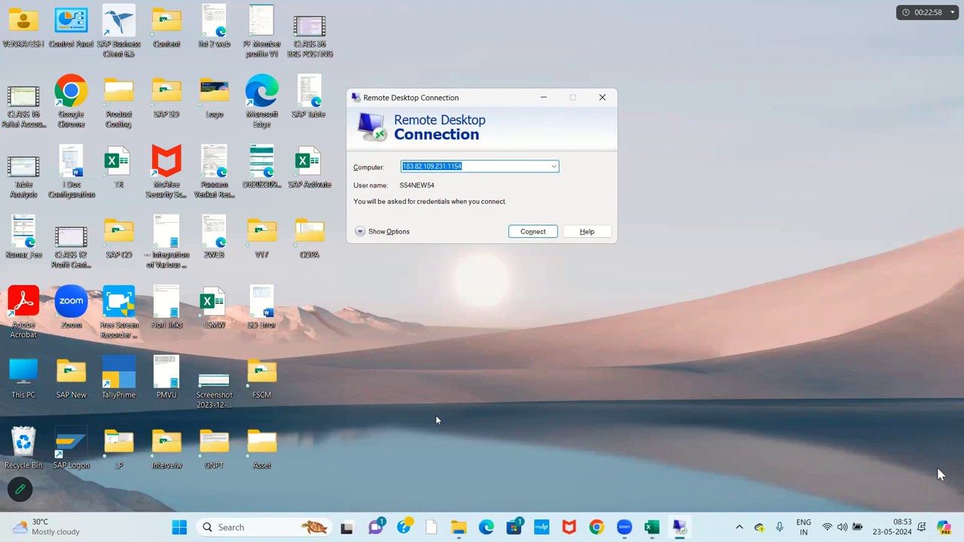
pyautogui.press('Return')
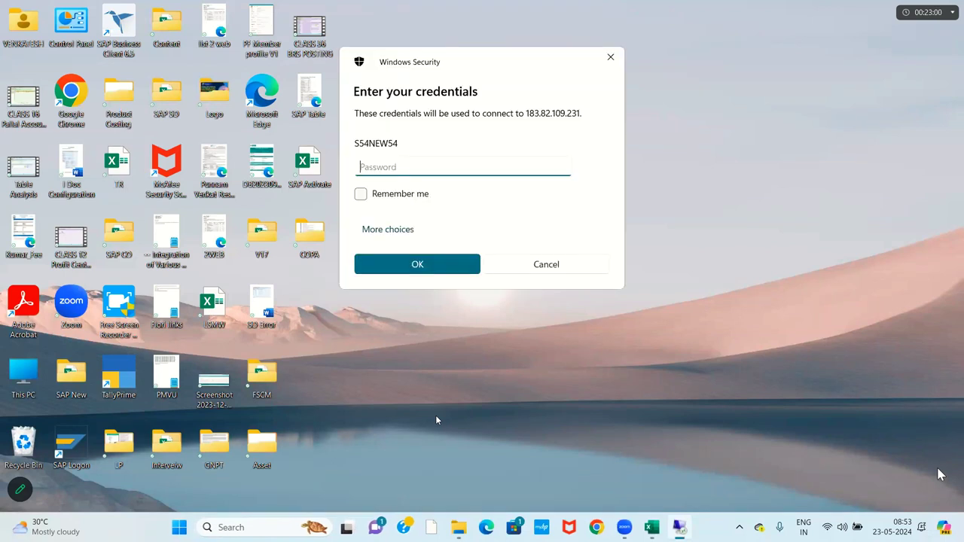
# - Enter the account password for the remote computer and accept the connection to reach its desktop
pyautogui.press('capslock')
pyautogui.write('*****')
pyautogui.press('Return')
pyautogui.press('Left')
pyautogui.press('Return')
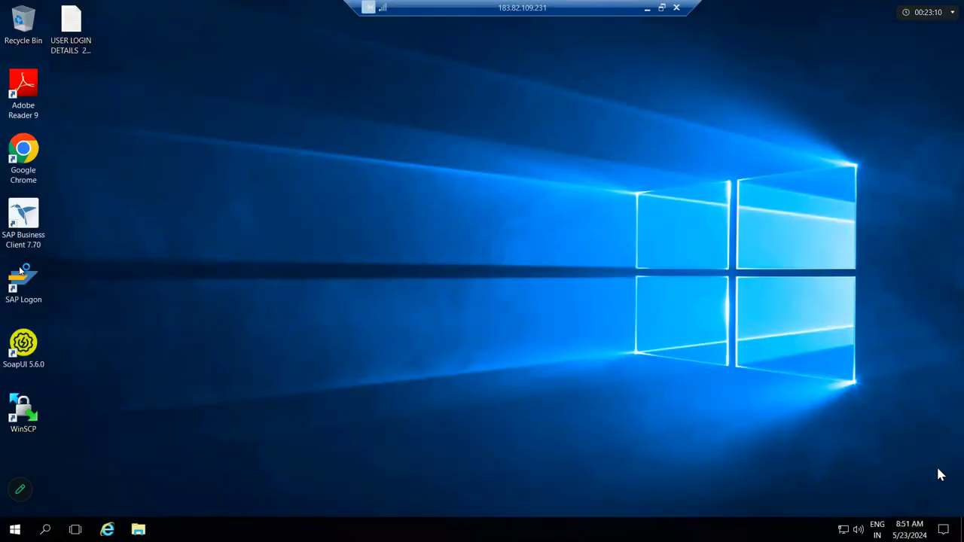
# - Start SAP Logon, open the S4HANA system and log on to client 220 with the remembered user and the account password
pyautogui.doubleClick(20, 283)
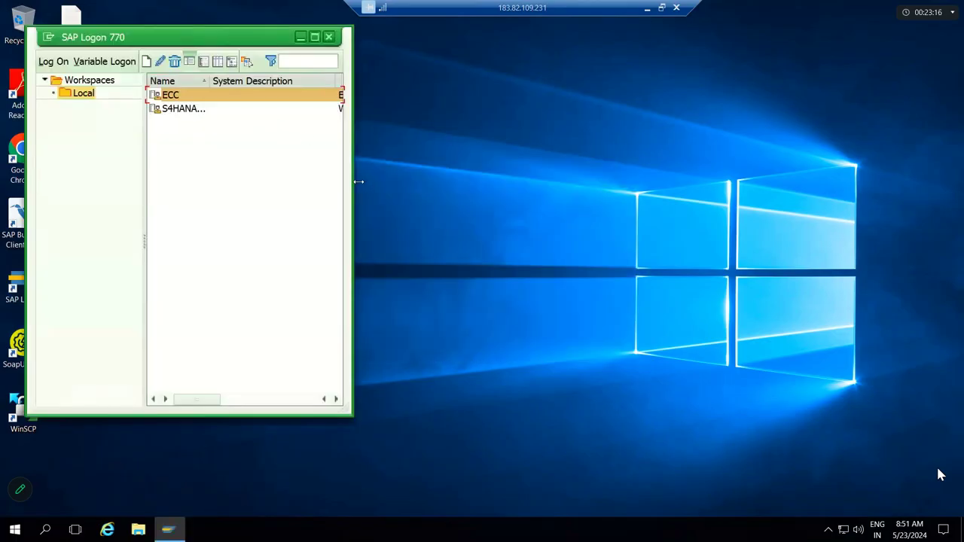
pyautogui.moveTo(359, 182); pyautogui.dragTo(425, 182)
pyautogui.click(234, 110)
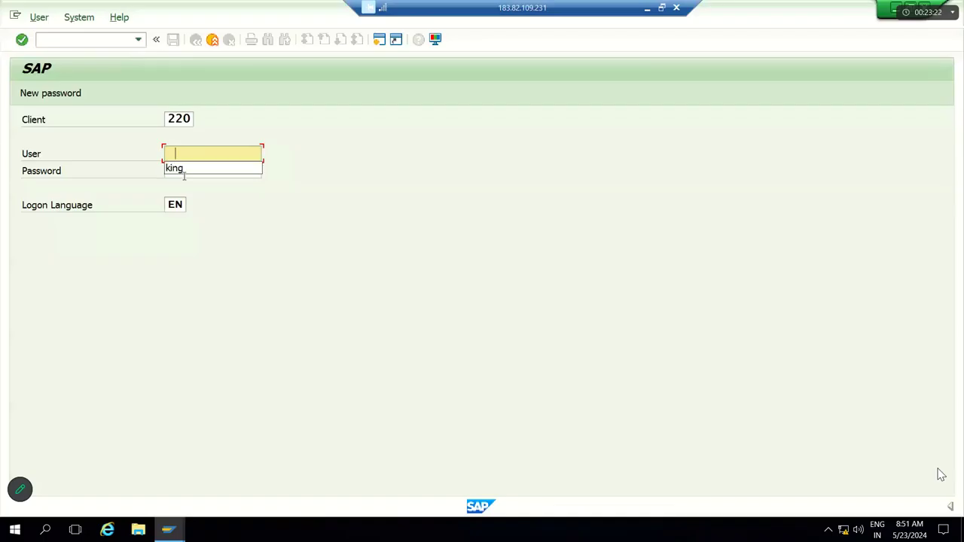
pyautogui.click(184, 168)
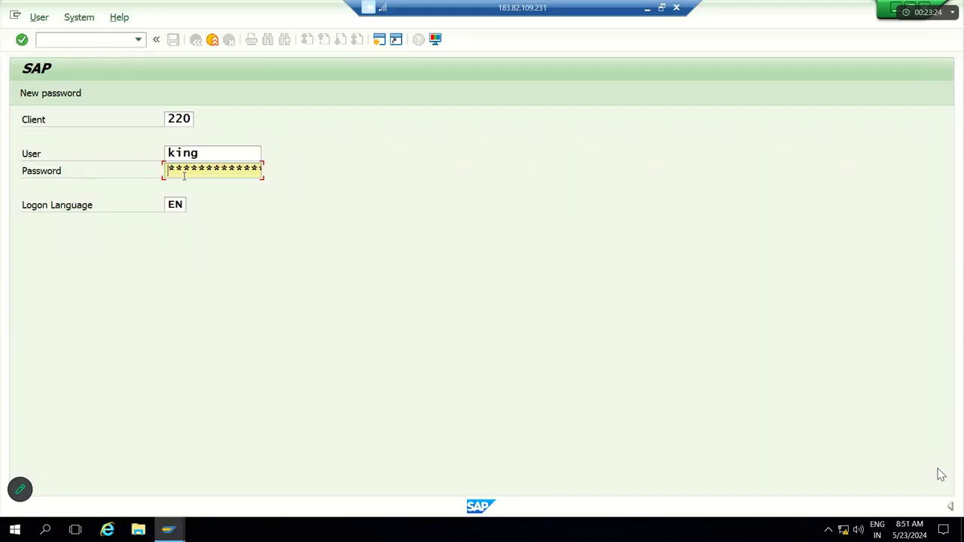
pyautogui.press('Return')
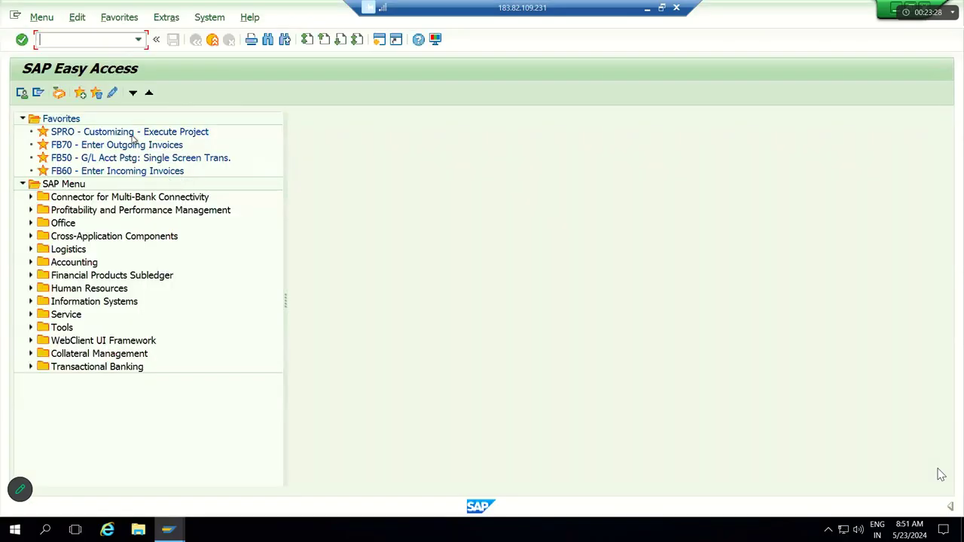
# - Start transaction OBY6, position to company code JJ11, view its global data and return to the overview
pyautogui.write('OBY6')
pyautogui.press('Return')
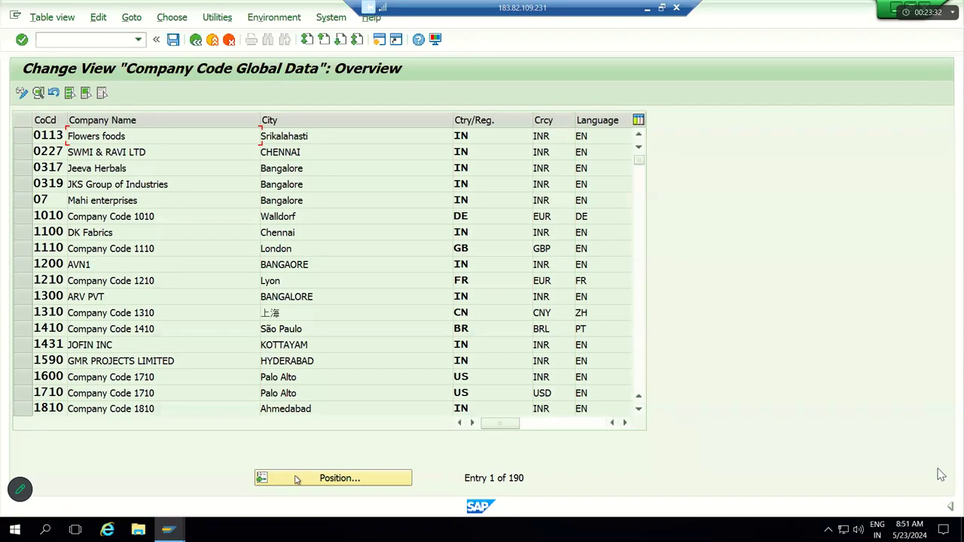
pyautogui.click(296, 480)
pyautogui.write('JJ11')
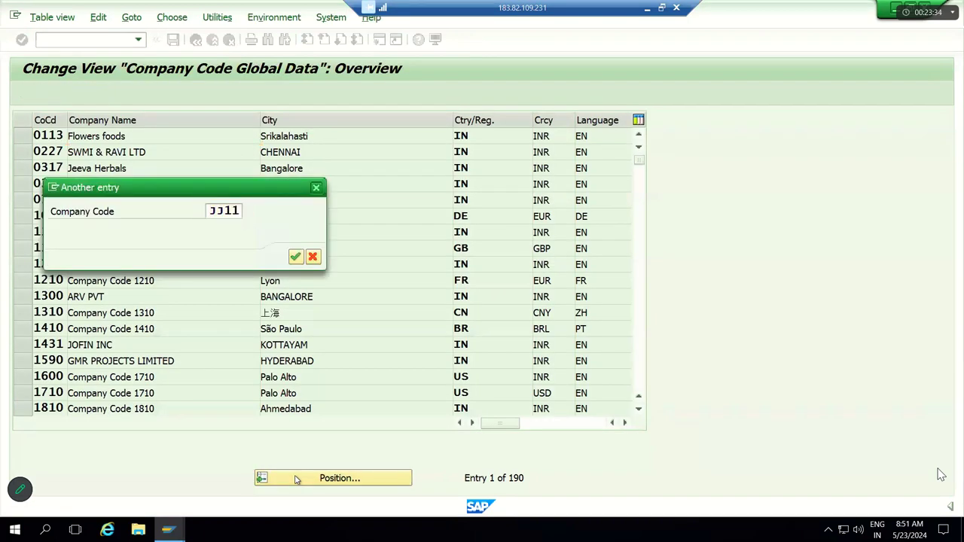
pyautogui.press('Return')
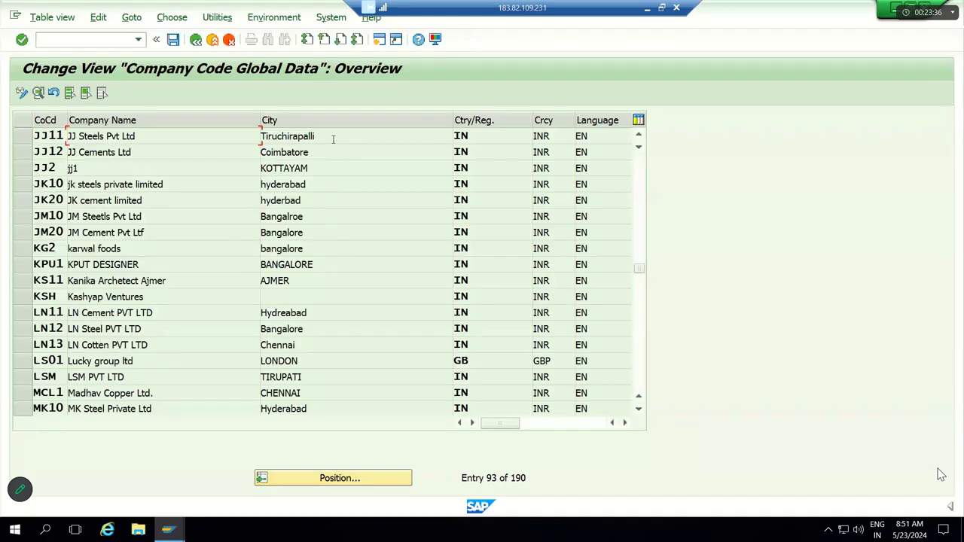
pyautogui.doubleClick(333, 139)
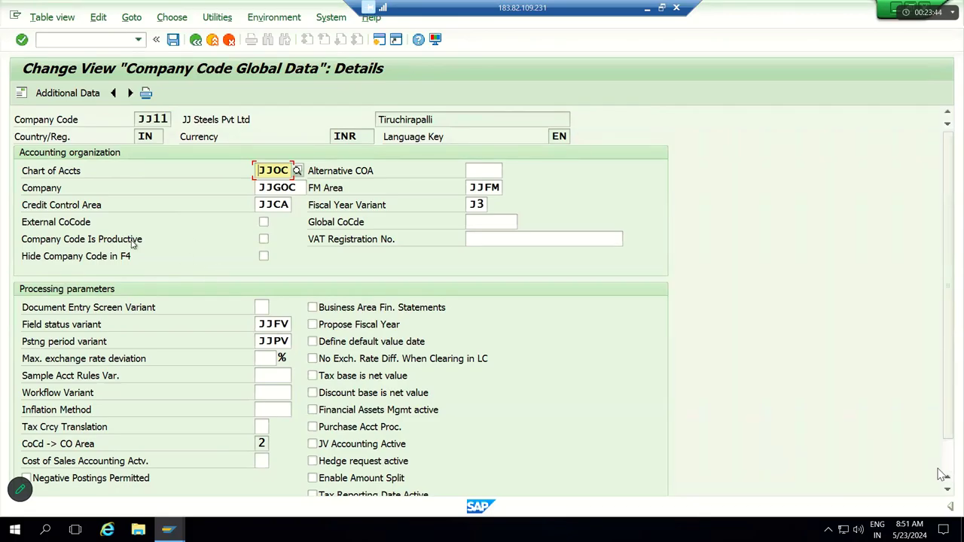
pyautogui.click(195, 39)
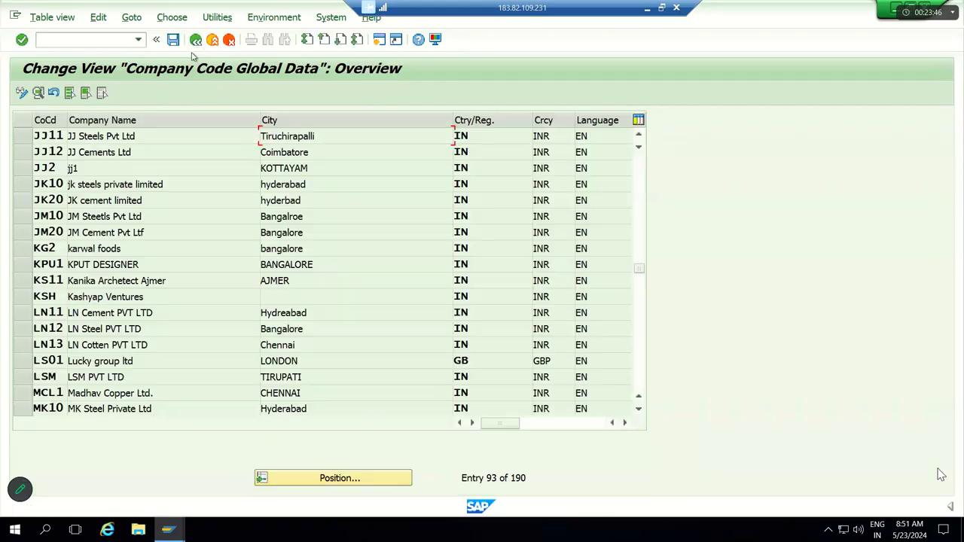
# - Start transaction OKKP, view the company codes assigned to controlling area JJCA and return to SAP Easy Access
pyautogui.write('/NOKKP')
pyautogui.press('Return')
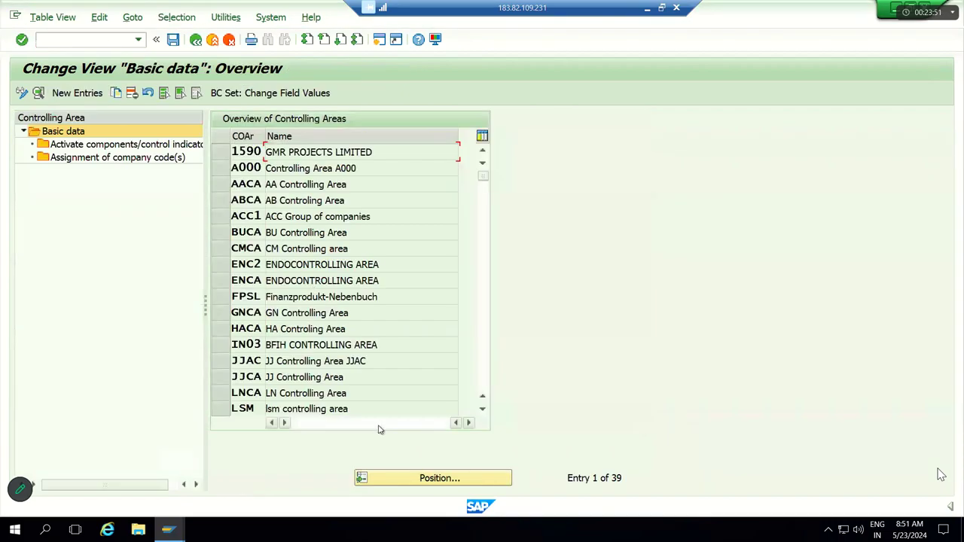
pyautogui.click(390, 478)
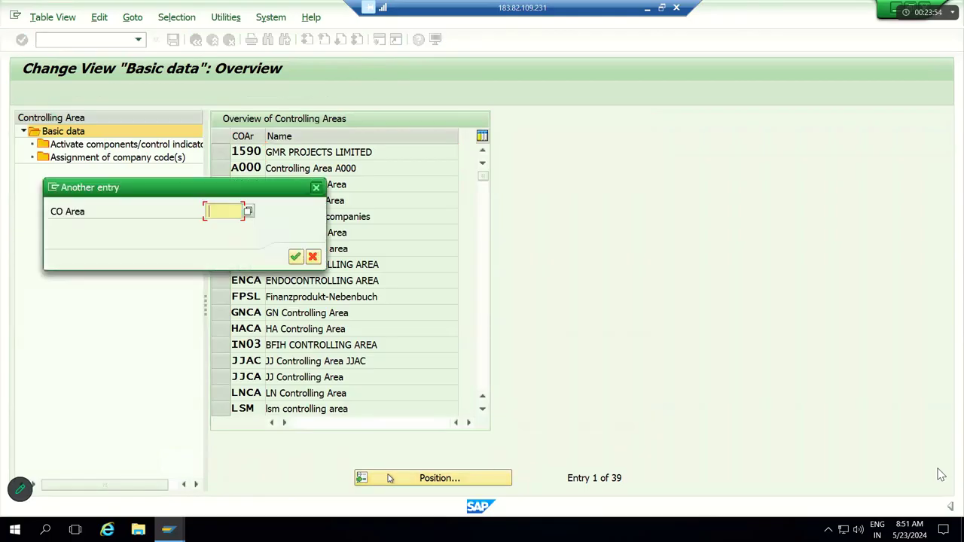
pyautogui.write('JJCA')
pyautogui.press('Return')
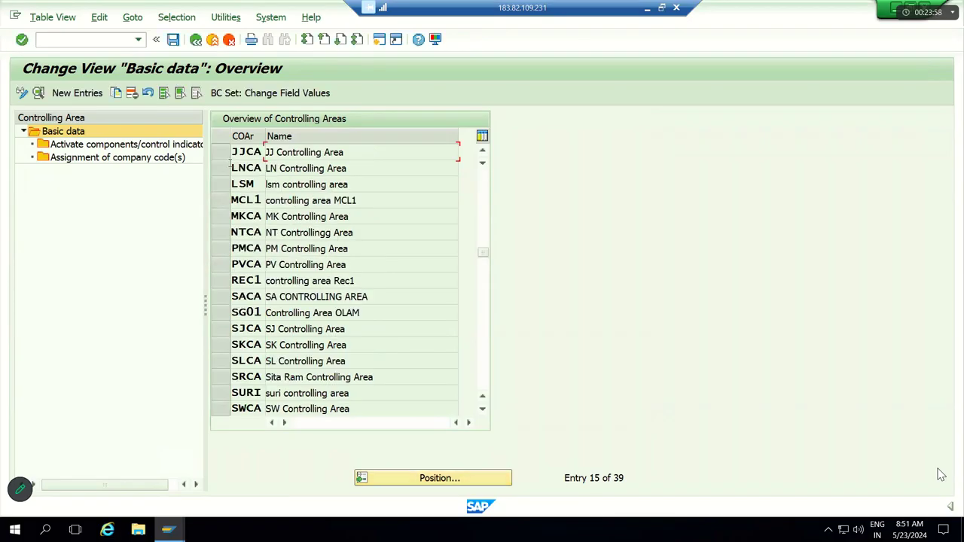
pyautogui.click(221, 153)
pyautogui.doubleClick(162, 159)
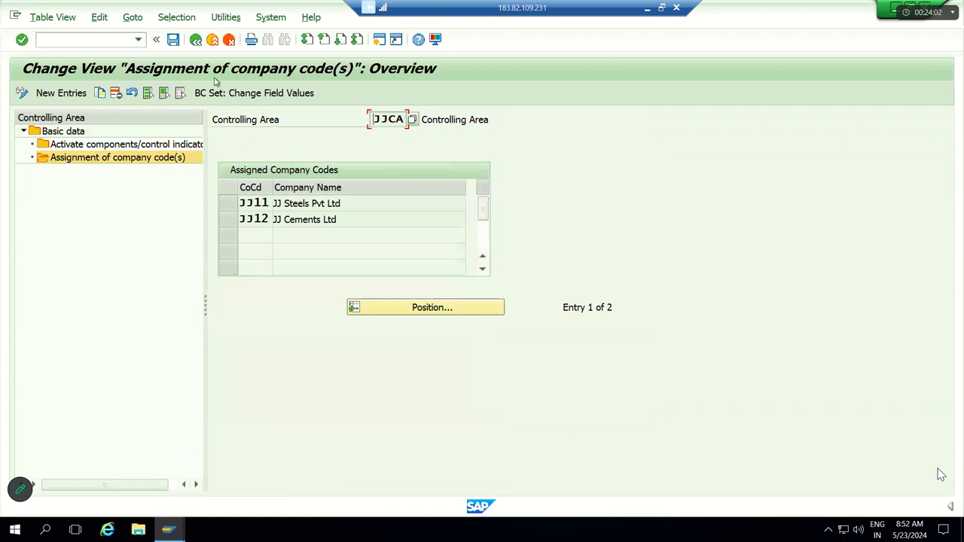
pyautogui.click(198, 50)
pyautogui.click(199, 52)
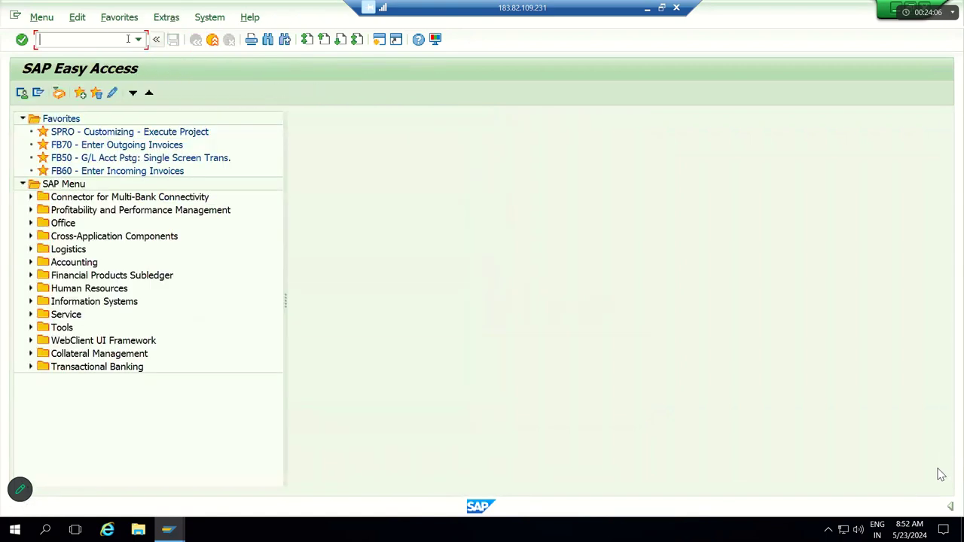
# - Start transaction SPRO and display the SAP Reference IMG
pyautogui.write('SPRO')
pyautogui.press('Return')
pyautogui.click(106, 95)
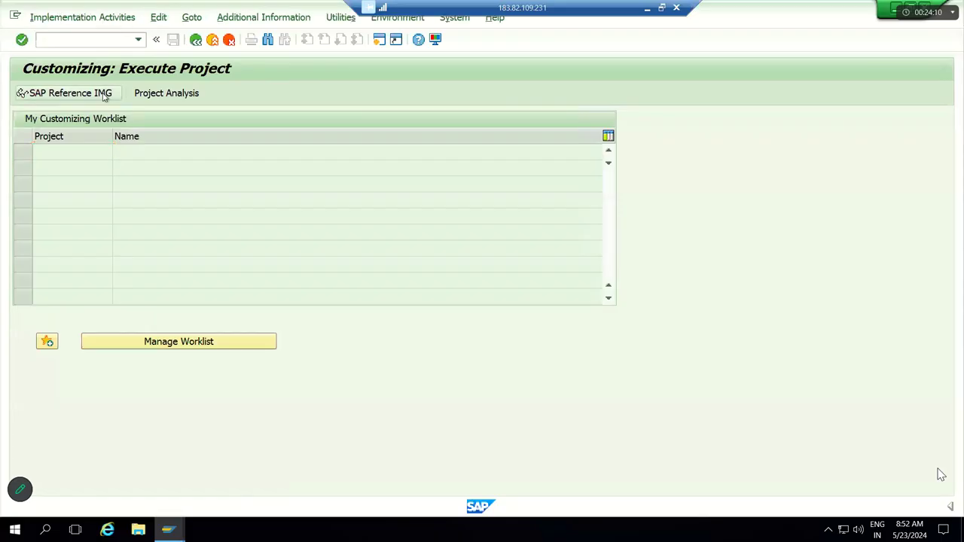
# - Expand Controlling, General Controlling and Organization in the implementation guide
pyautogui.press('Down')
pyautogui.press('Down')
pyautogui.press('Down')
pyautogui.press('Down')
pyautogui.press('Down')
pyautogui.press('Down')
pyautogui.press('Down')
pyautogui.press('Down')
pyautogui.press('Down')
pyautogui.press('Down')
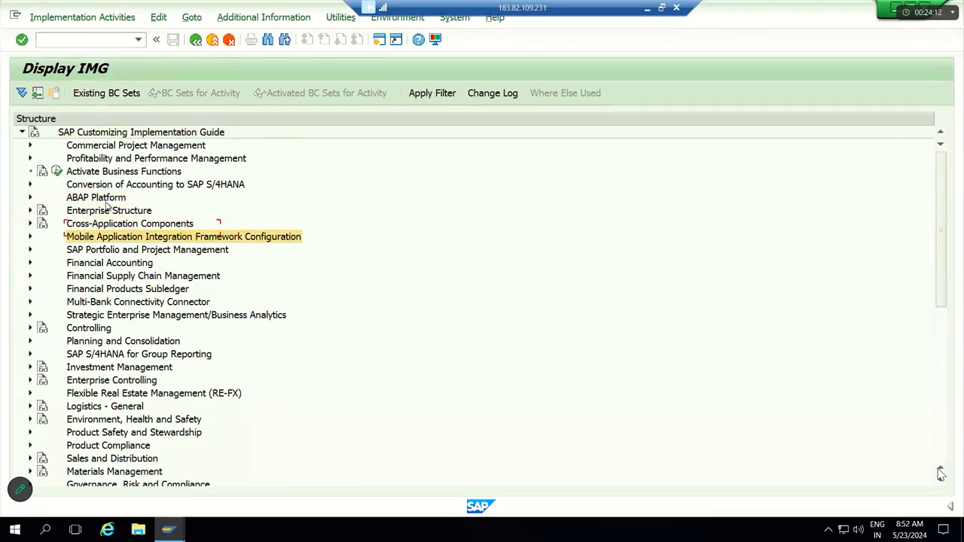
pyautogui.press('Right')
pyautogui.press('Down')
pyautogui.press('Right')
pyautogui.press('Down')
pyautogui.press('Down')
pyautogui.press('Up')
pyautogui.press('Right')
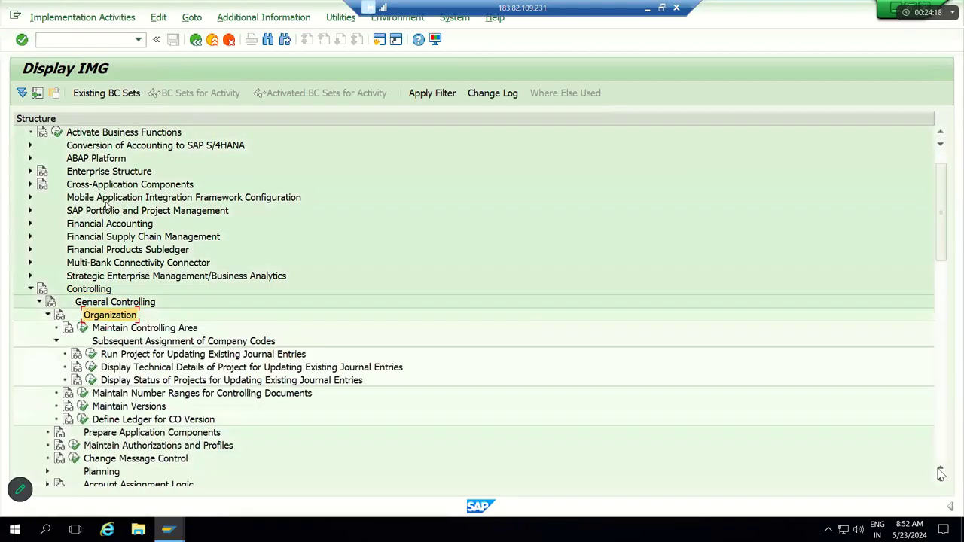
# - Collapse Subsequent Assignment of Company Codes and select Maintain Number Ranges for Controlling Documents
pyautogui.press('Down')
pyautogui.press('Down')
pyautogui.press('Left')
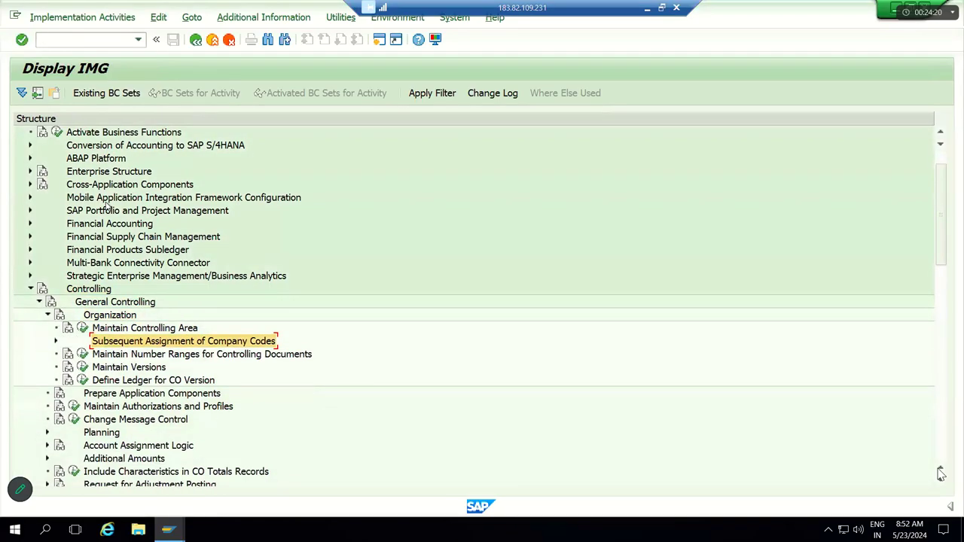
pyautogui.press('Down')
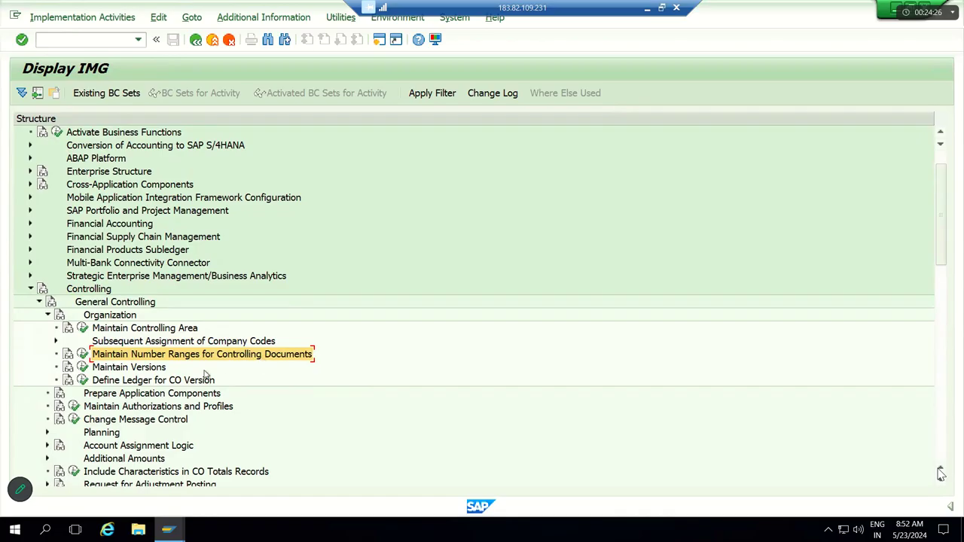
# - Go through the Organization activities for the controlling area, number ranges, versions and the ledger for CO version
pyautogui.click(121, 369)
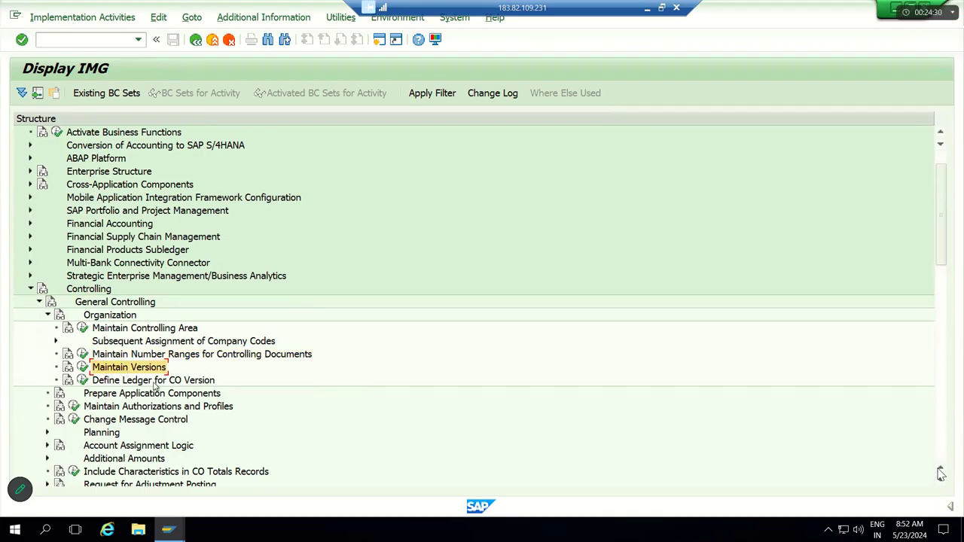
pyautogui.click(123, 382)
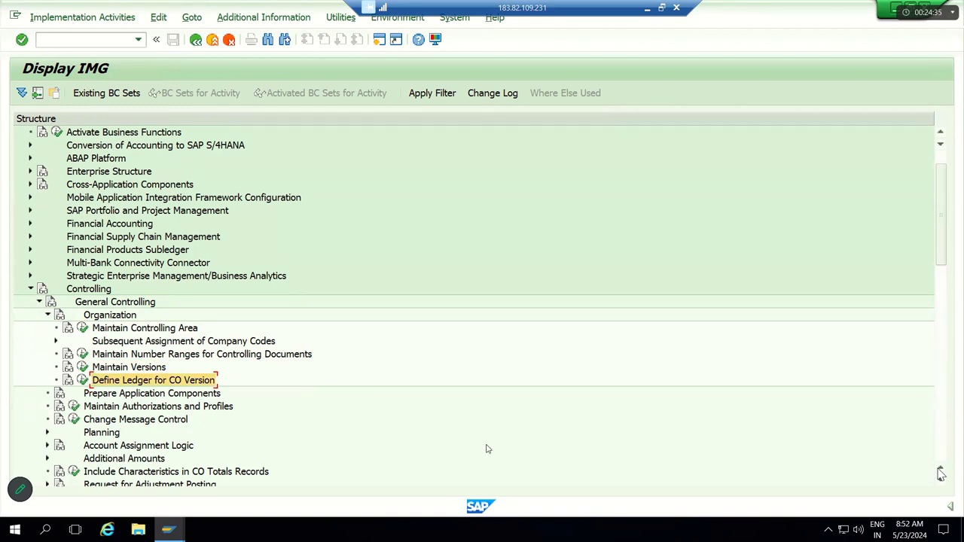
pyautogui.click(134, 332)
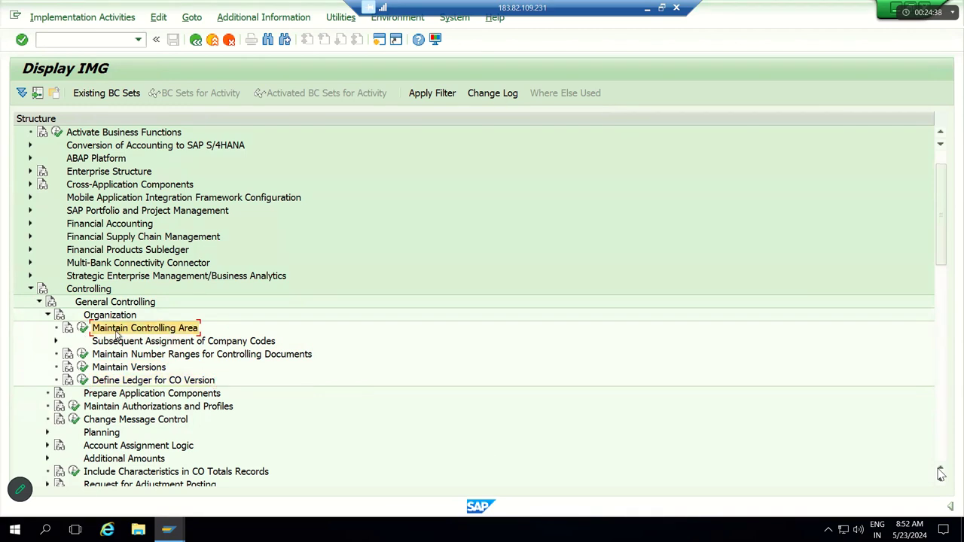
pyautogui.click(119, 356)
pyautogui.click(119, 369)
pyautogui.click(120, 381)
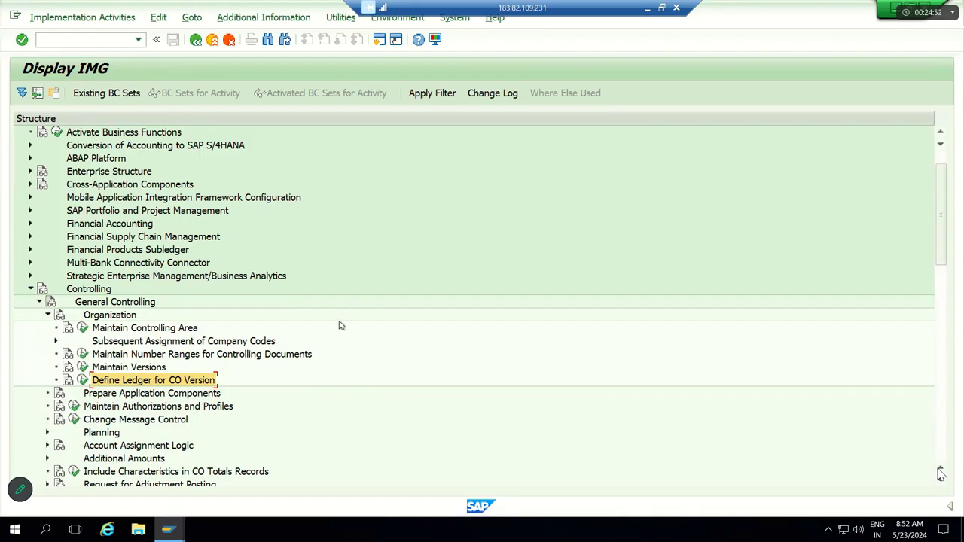
# - Show the IMG activity keys as additional information in the implementation guide
pyautogui.click(264, 14)
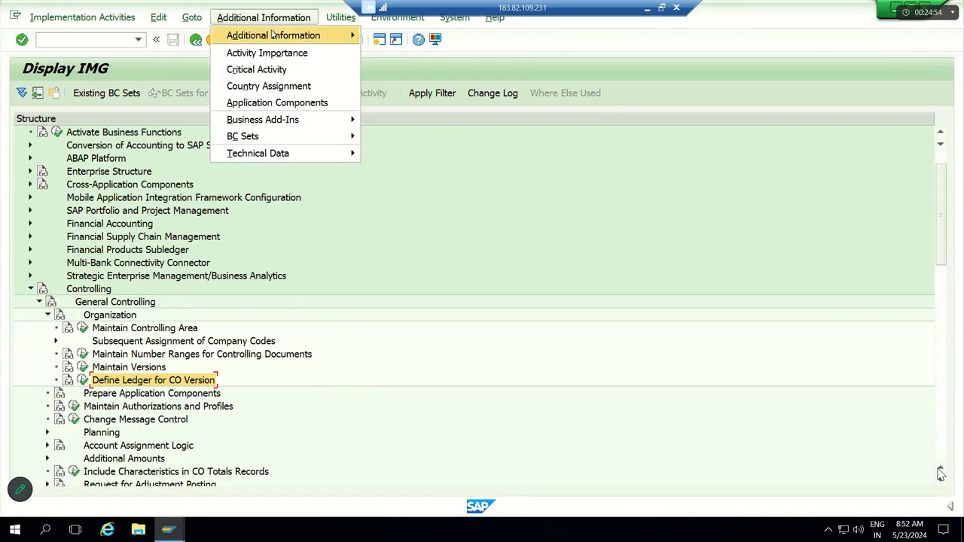
pyautogui.moveTo(290, 36)
pyautogui.moveTo(384, 53)
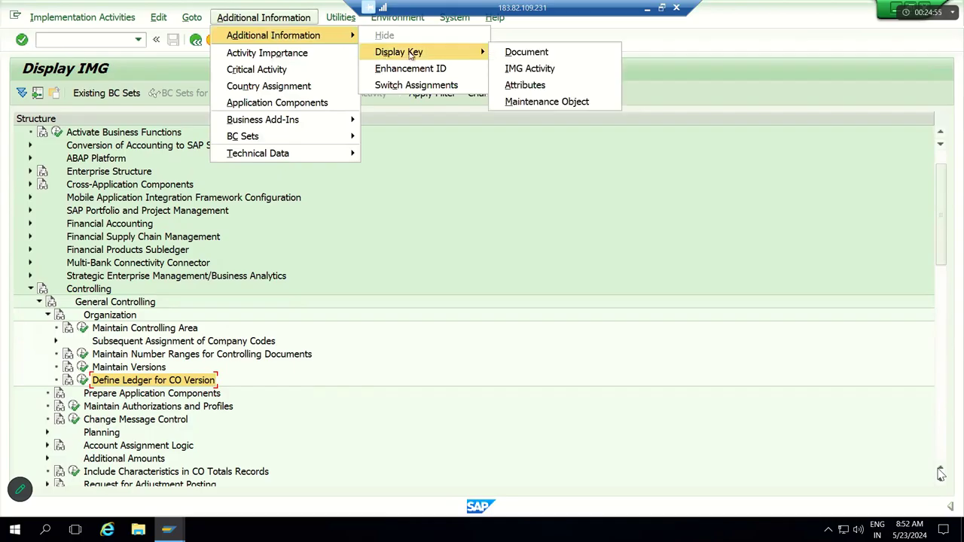
pyautogui.click(512, 72)
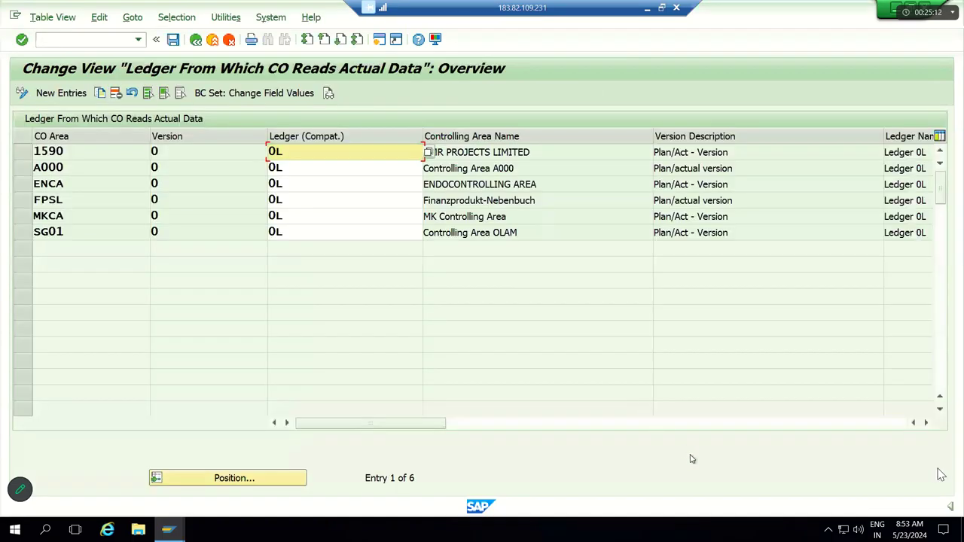
# - Check the transaction code of the CO version ledger view in the system details, and return to the implementation guide
pyautogui.click(951, 509)
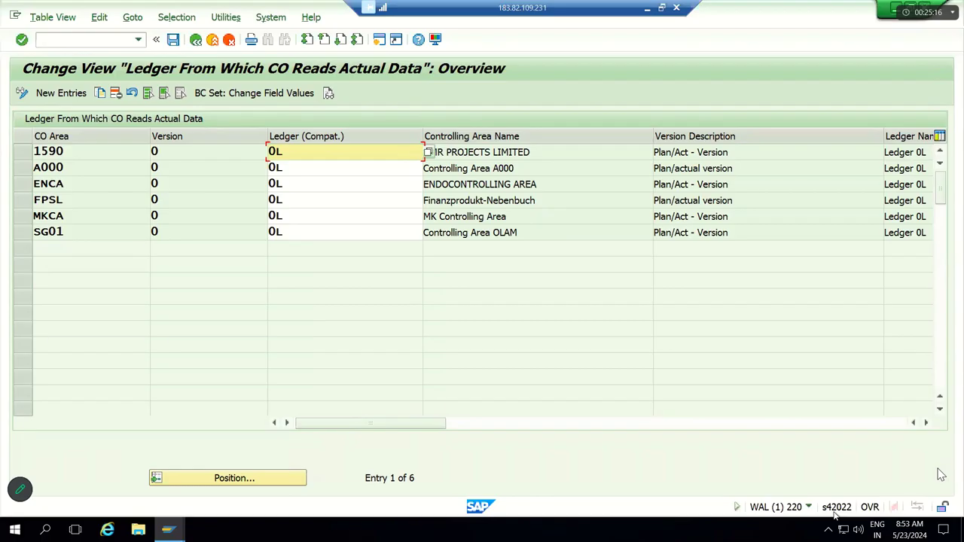
pyautogui.moveTo(834, 513)
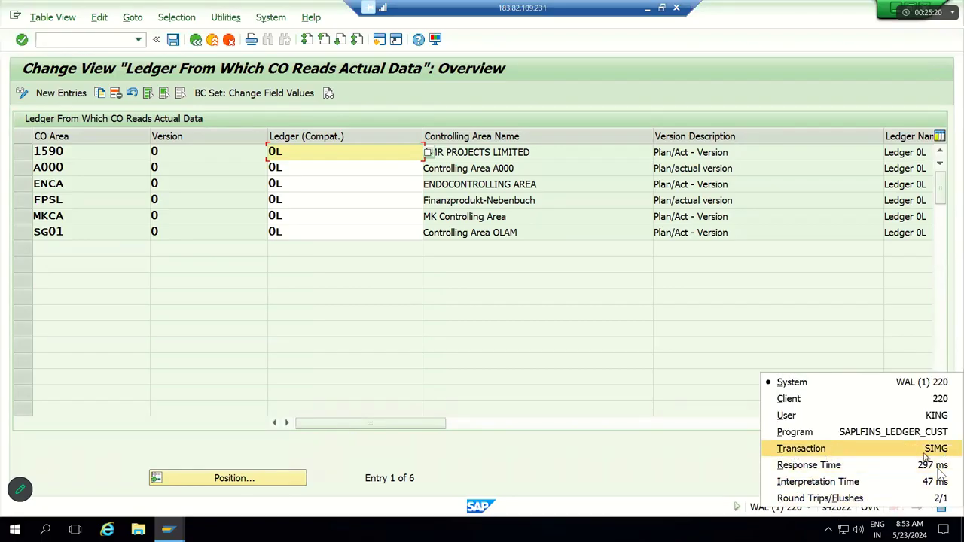
pyautogui.click(195, 41)
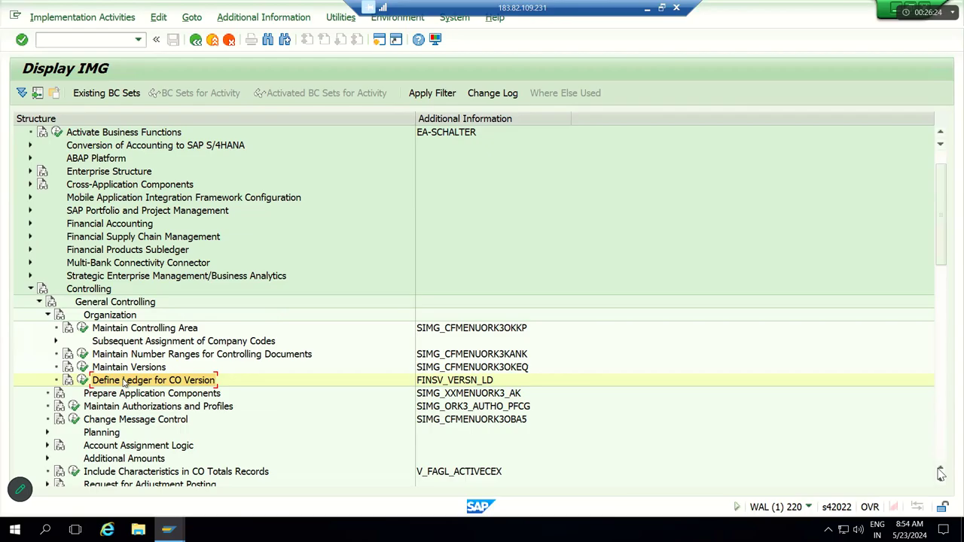
# - Open Maintain Number Ranges for Controlling Documents and enter CO area JJCA
pyautogui.click(114, 355)
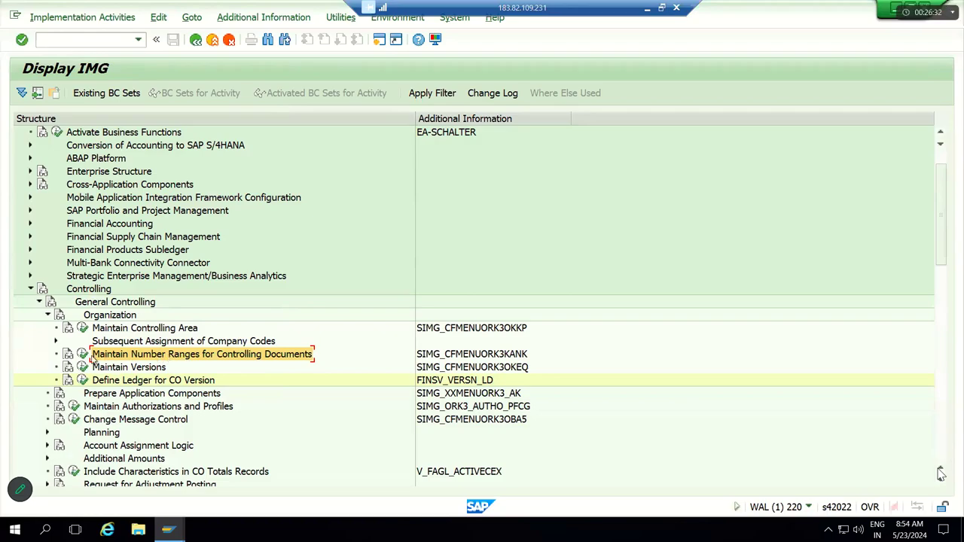
pyautogui.click(83, 355)
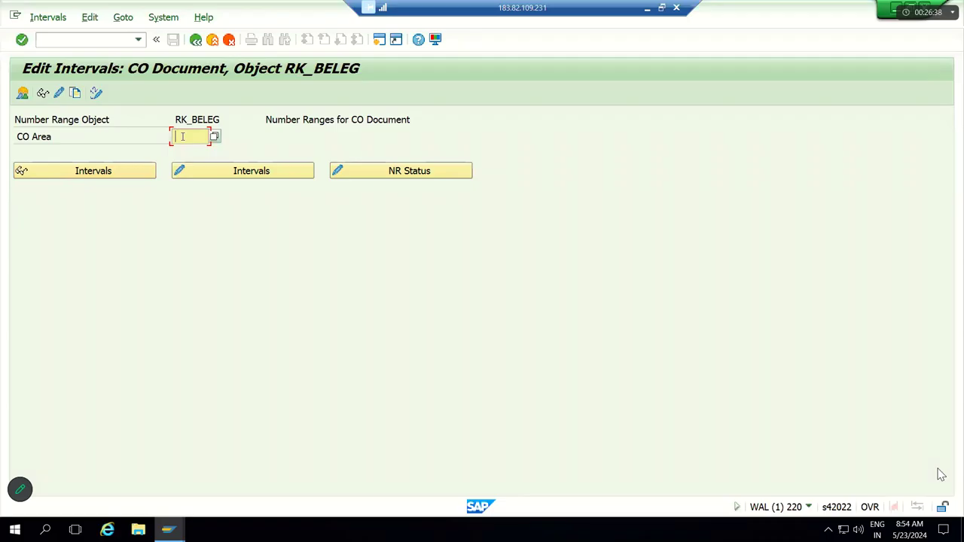
pyautogui.write('JJCA')
# - Open a second SAP session, start transaction SPRO and display the SAP Reference IMG
pyautogui.click(379, 39)
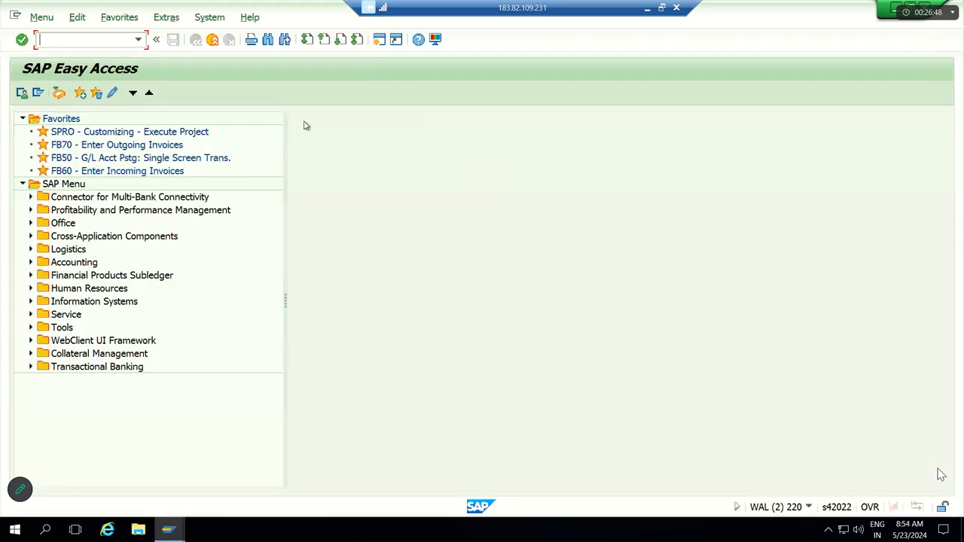
pyautogui.write('SPRO')
pyautogui.press('Return')
pyautogui.click(85, 94)
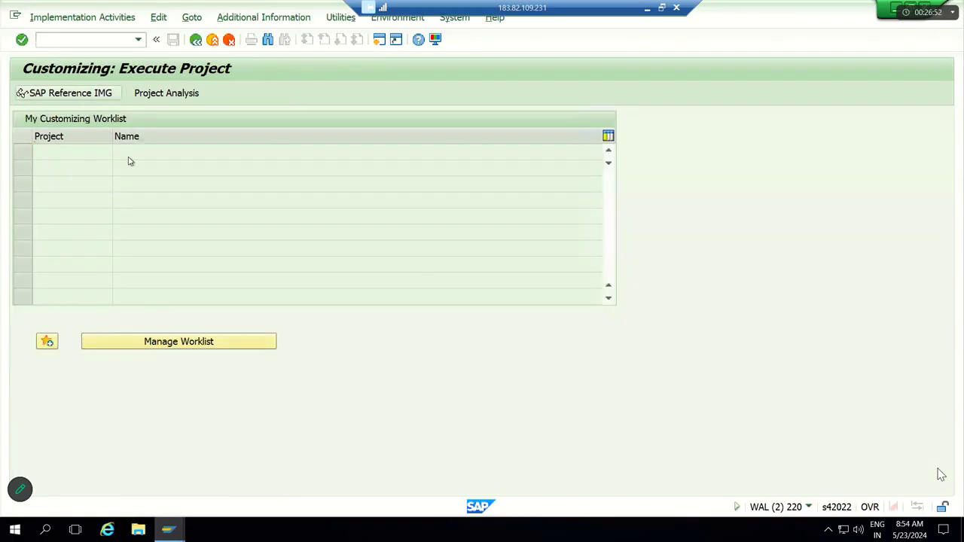
# - Expand Financial Accounting and Financial Accounting Global Settings in the second session's implementation guide
pyautogui.click(147, 211)
pyautogui.press('Down')
pyautogui.press('Down')
pyautogui.press('Down')
pyautogui.press('Down')
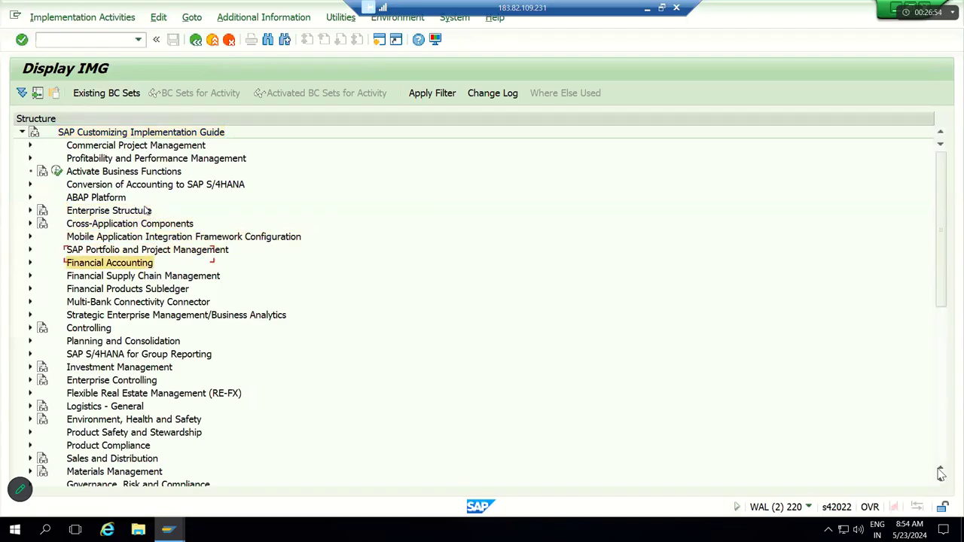
pyautogui.press('Right')
pyautogui.press('Down')
pyautogui.press('Down')
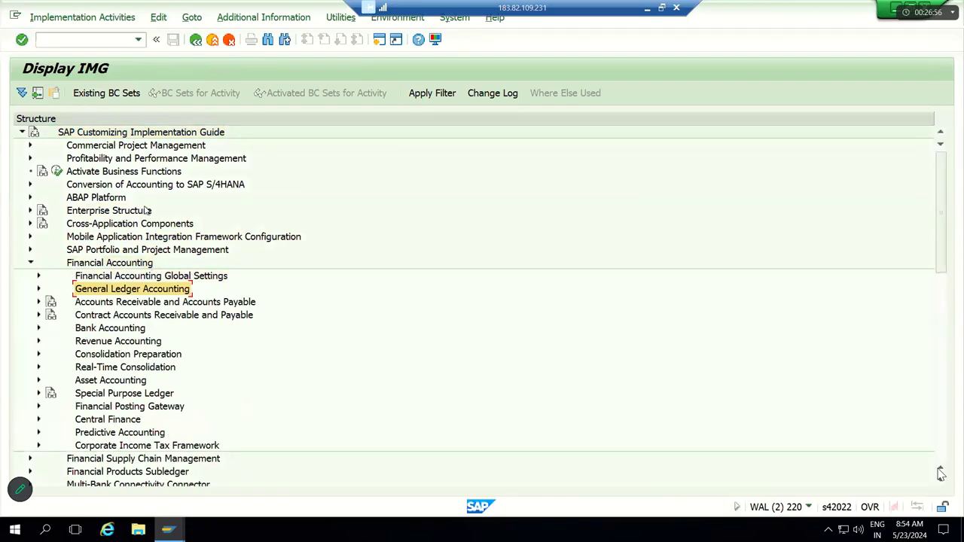
pyautogui.press('Up')
pyautogui.press('Right')
# - Expand Document and Document Number Ranges under Financial Accounting Global Settings
pyautogui.press('Down')
pyautogui.press('Down')
pyautogui.press('Down')
pyautogui.press('Down')
pyautogui.press('Down')
pyautogui.press('Right')
pyautogui.press('Down')
pyautogui.press('Down')
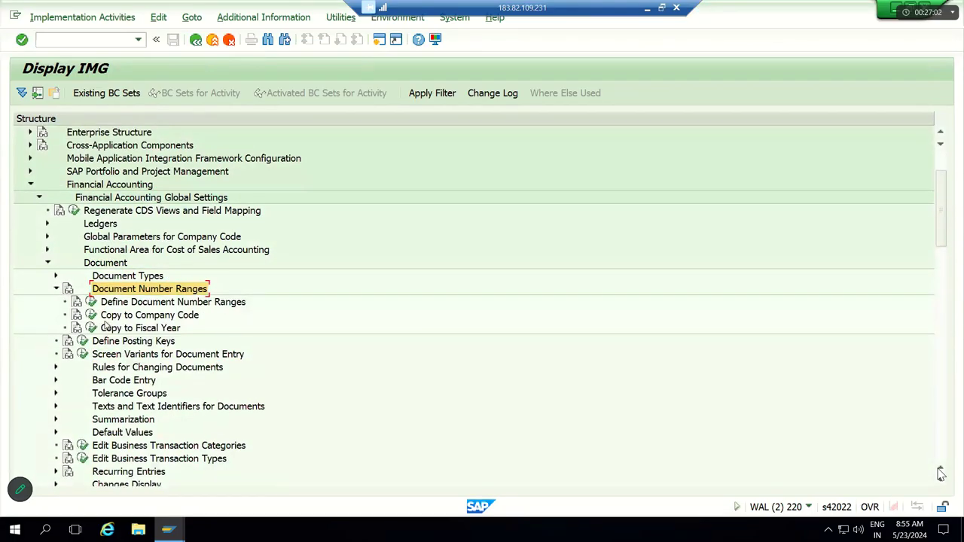
# - Review the accounting document number intervals of company code JJ11 in Define Document Number Ranges, and return to the company code entry
pyautogui.click(125, 305)
pyautogui.click(91, 302)
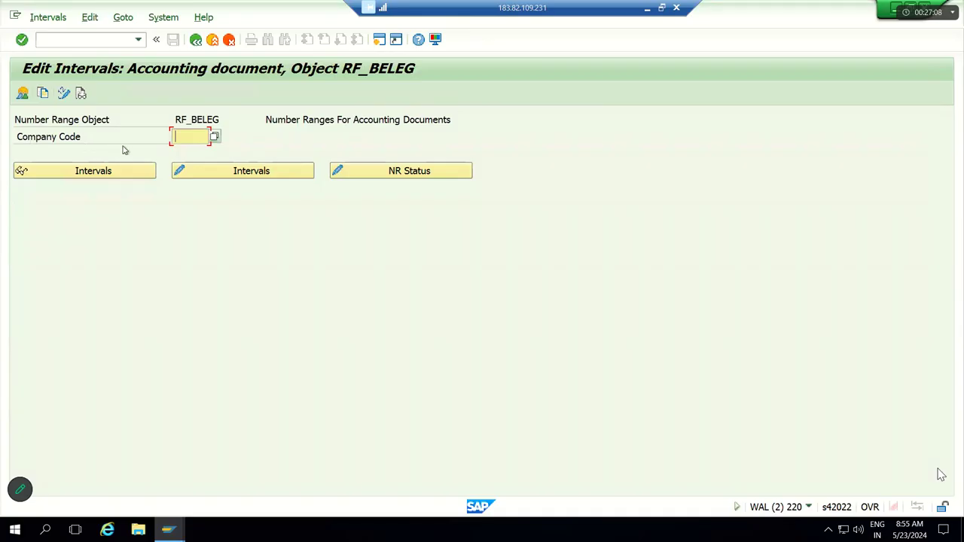
pyautogui.write('JJ11')
pyautogui.click(233, 173)
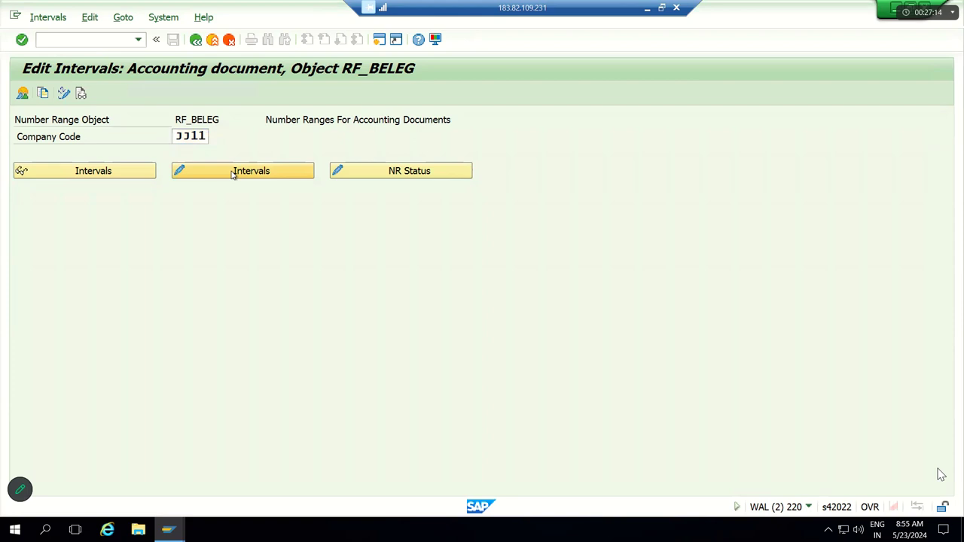
pyautogui.click(233, 174)
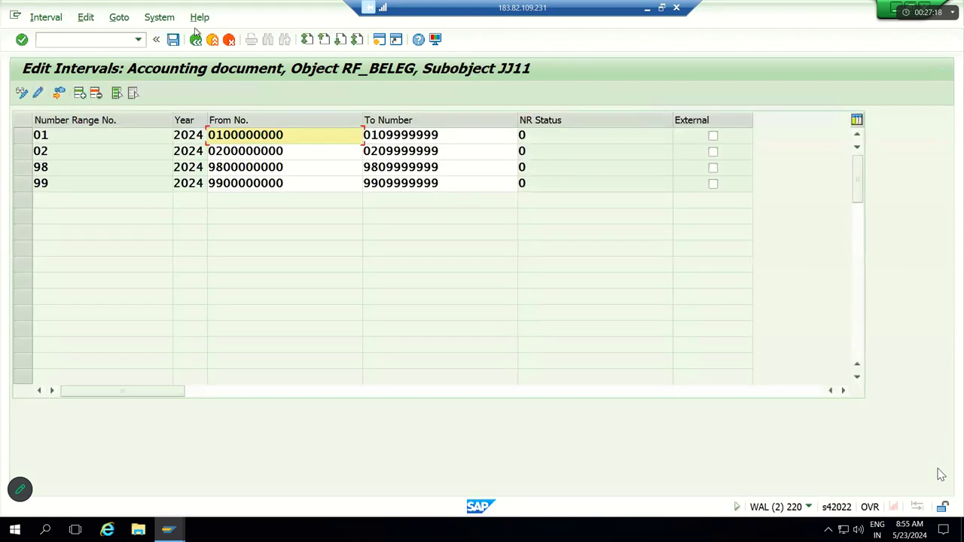
pyautogui.click(196, 39)
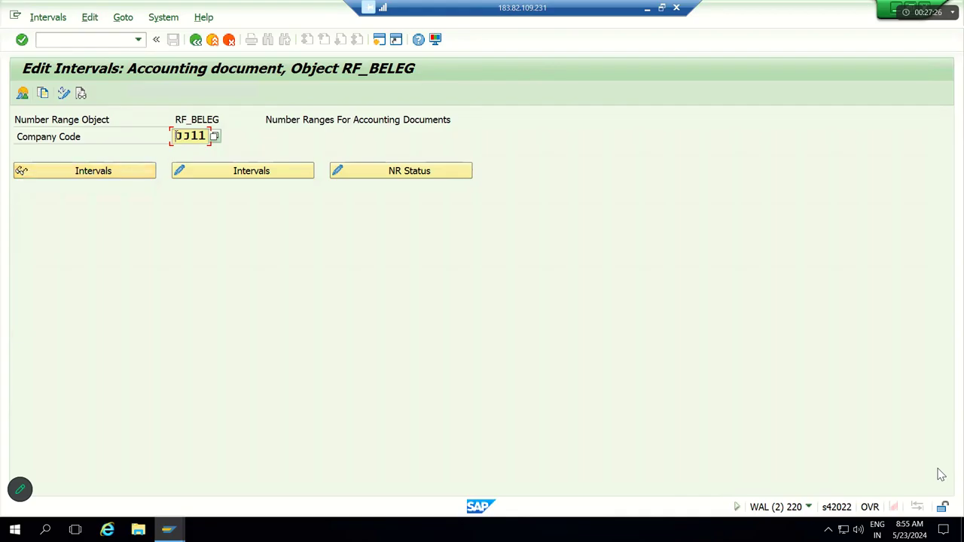
pyautogui.moveTo(177, 136); pyautogui.dragTo(224, 137)
# - Switch back to the CO session, view the number range groups of CO area JJCA, and return to the implementation guide
pyautogui.hotkey('alt', 'Tab')
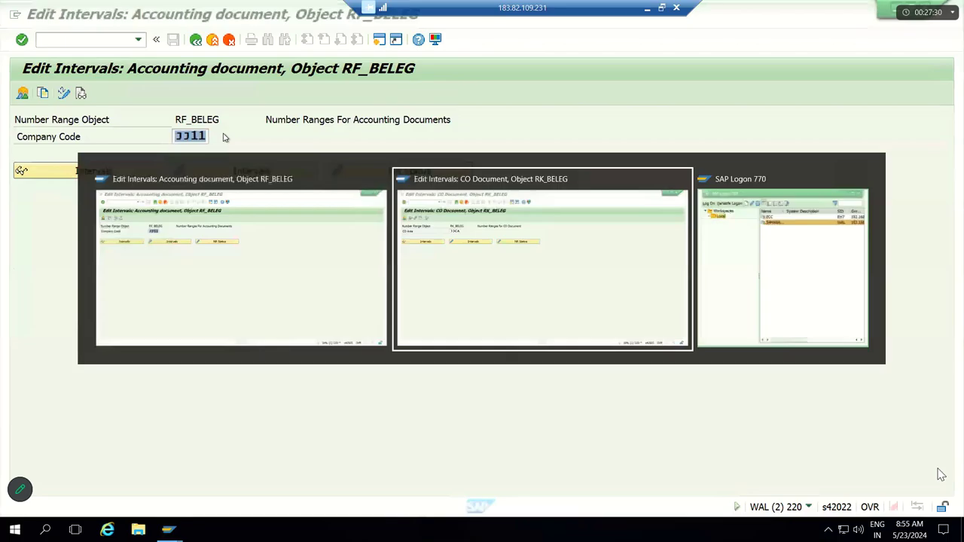
pyautogui.click(196, 40)
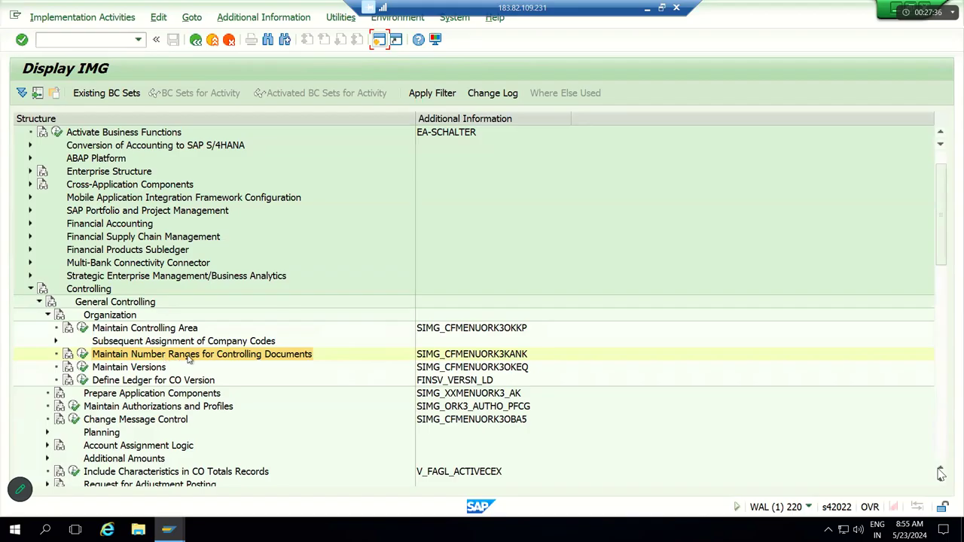
pyautogui.click(83, 354)
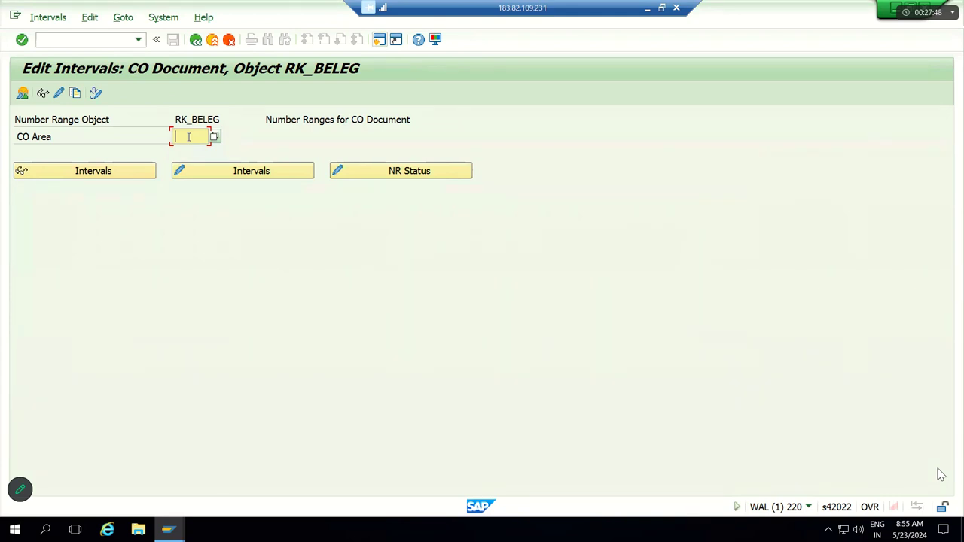
pyautogui.write('JJCA')
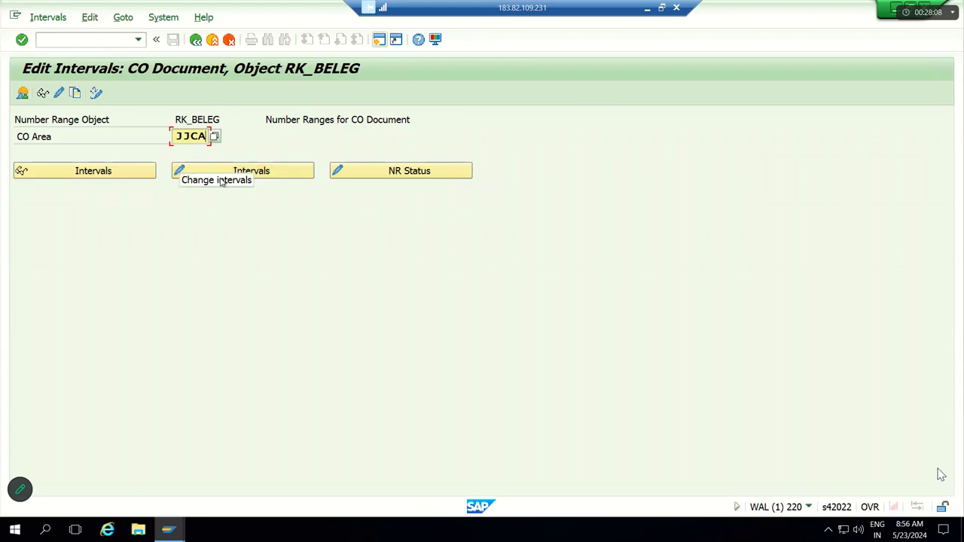
pyautogui.click(59, 94)
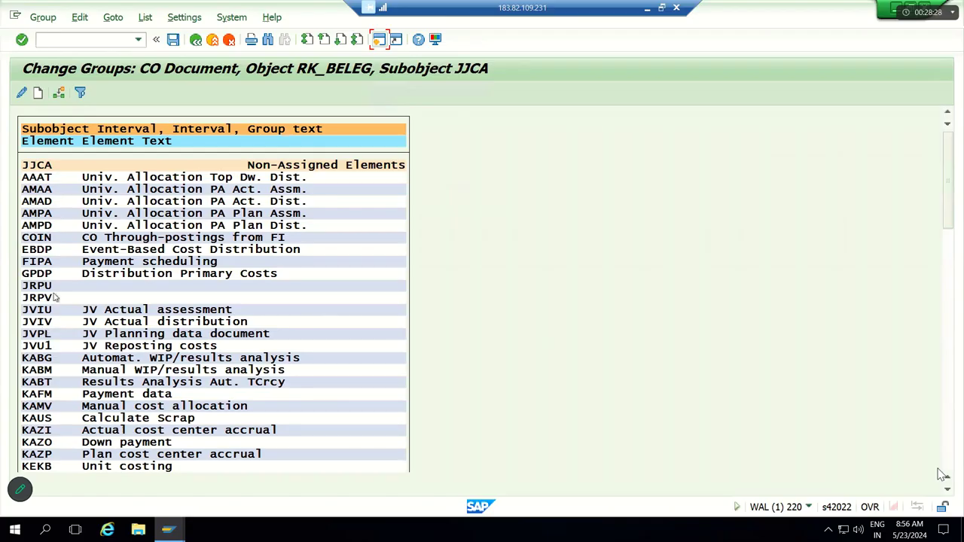
pyautogui.click(28, 240)
pyautogui.click(197, 41)
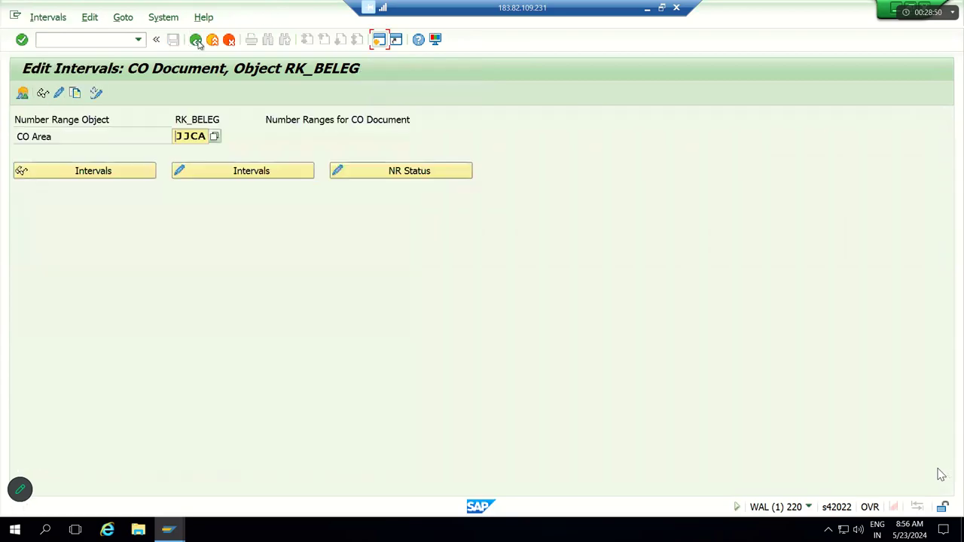
pyautogui.click(197, 41)
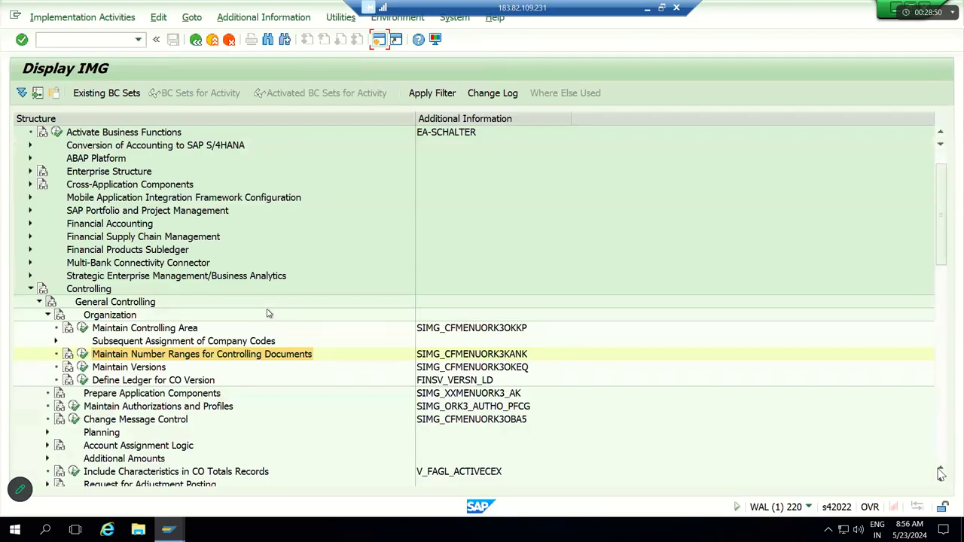
# - Reopen the controlling document number ranges for CO area JJCA, examine the non-assigned elements, and leave the activity
pyautogui.click(76, 354)
pyautogui.click(83, 354)
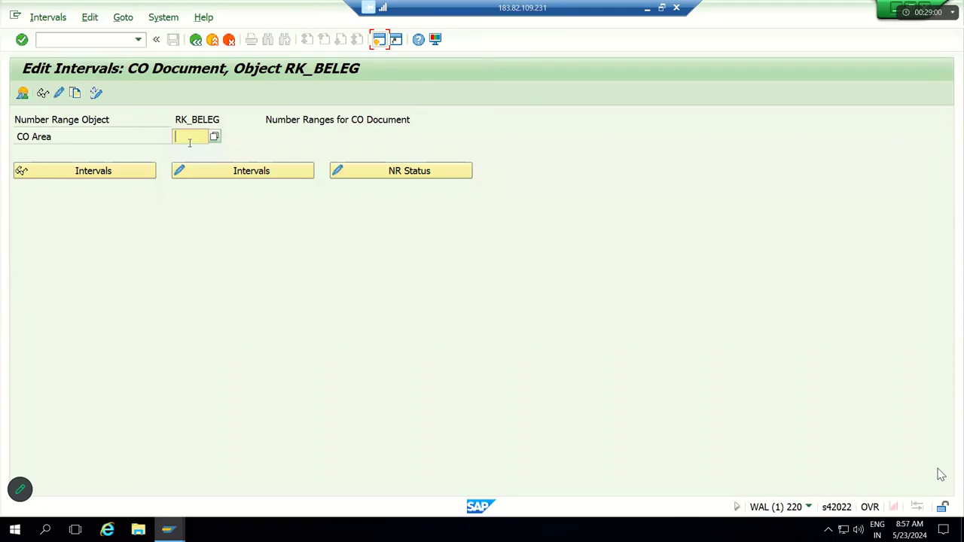
pyautogui.write('JJCA')
pyautogui.click(60, 94)
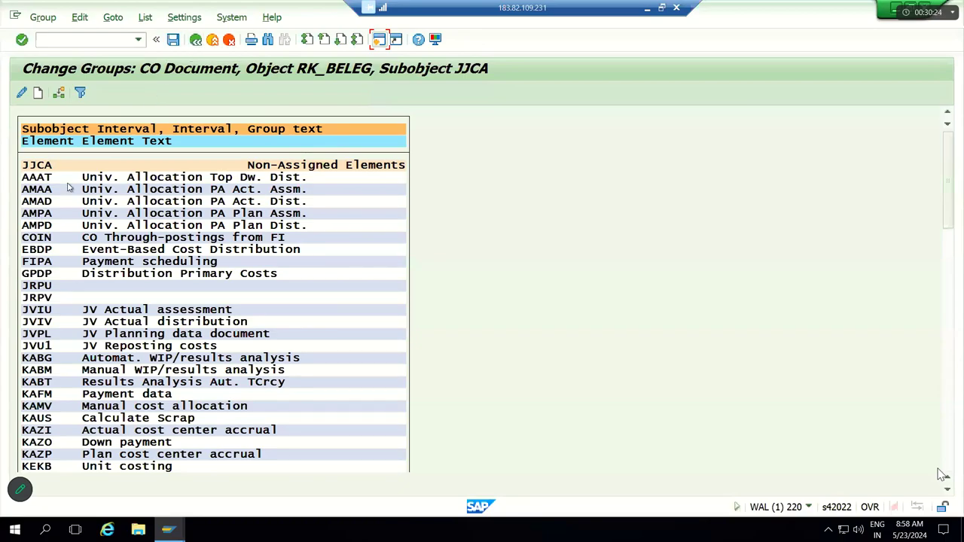
pyautogui.click(195, 39)
pyautogui.press('F3')
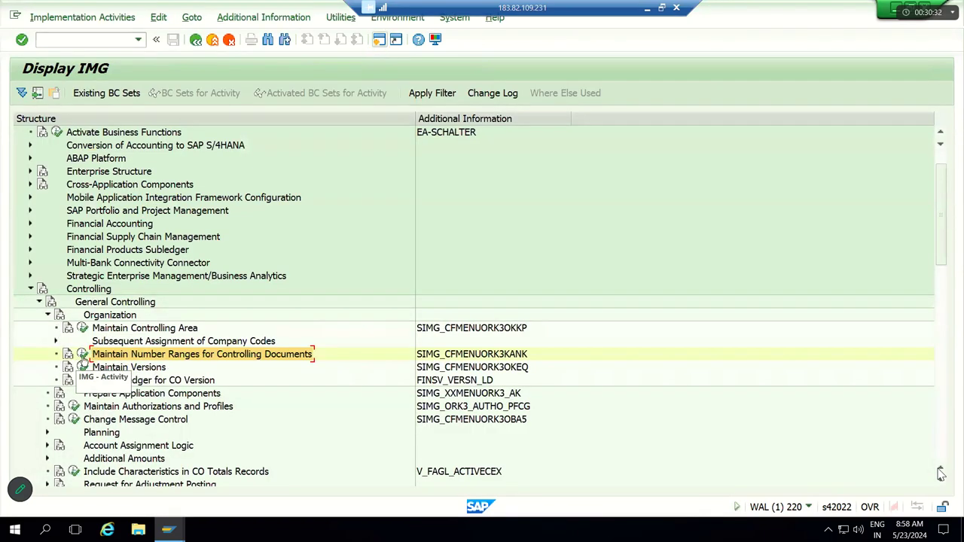
# - Open the CO document number range groups of CO area JJCA for changing
pyautogui.click(82, 355)
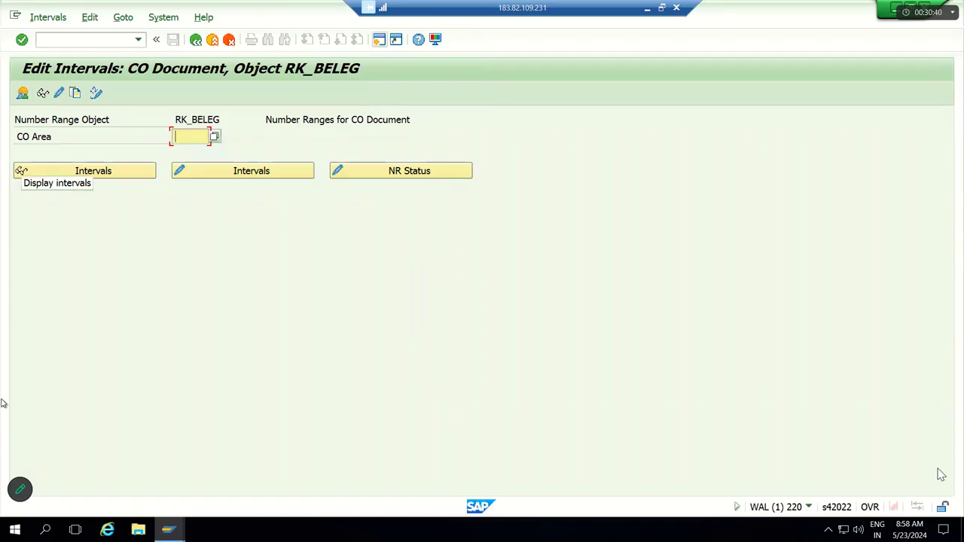
pyautogui.write('JJCA')
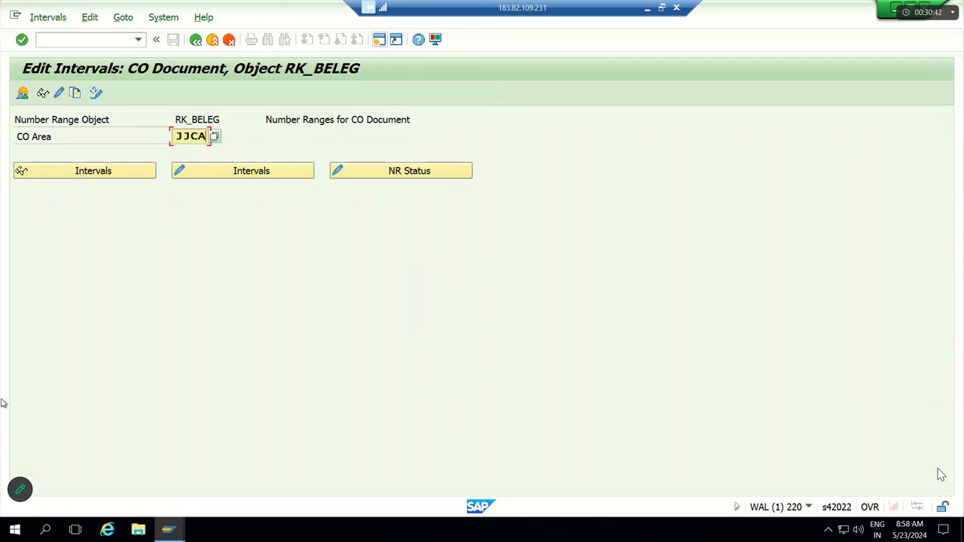
pyautogui.click(59, 93)
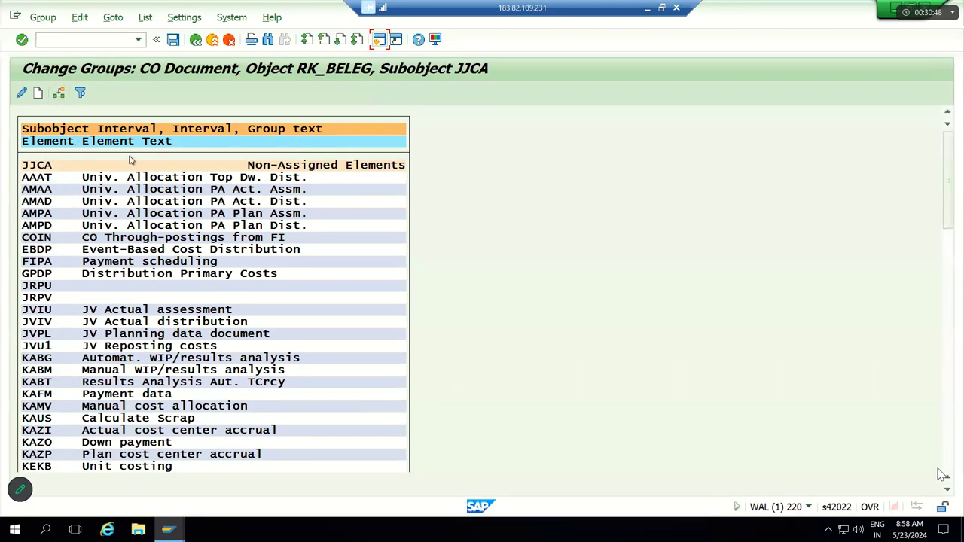
# - Start a new CO document number range group for JJCA with the group name "JJ_CO Number ranges"
pyautogui.click(38, 93)
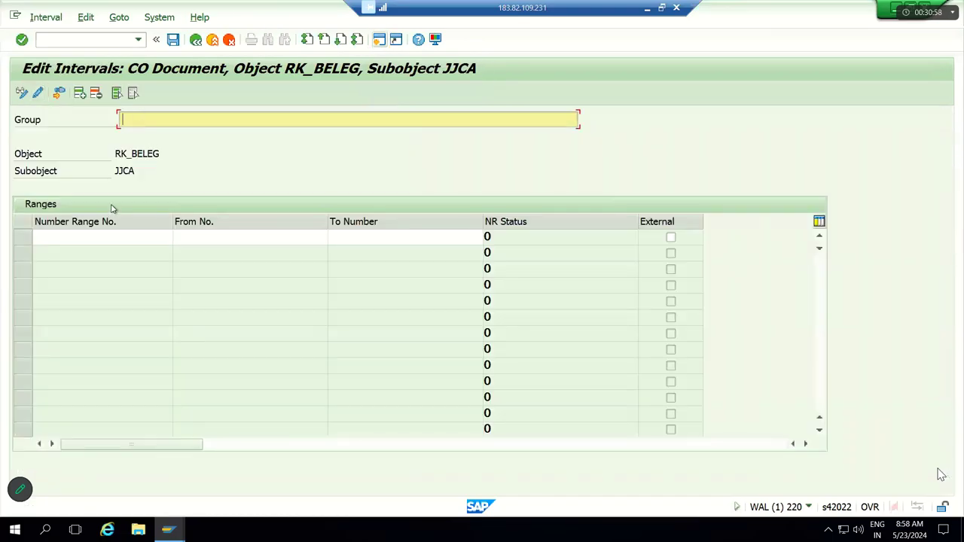
pyautogui.click(110, 237)
pyautogui.click(196, 239)
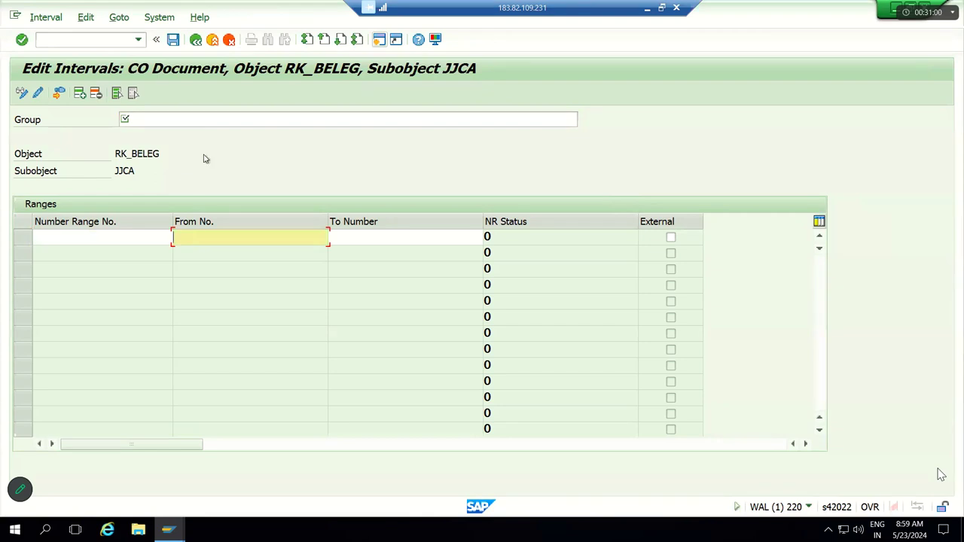
pyautogui.click(201, 121)
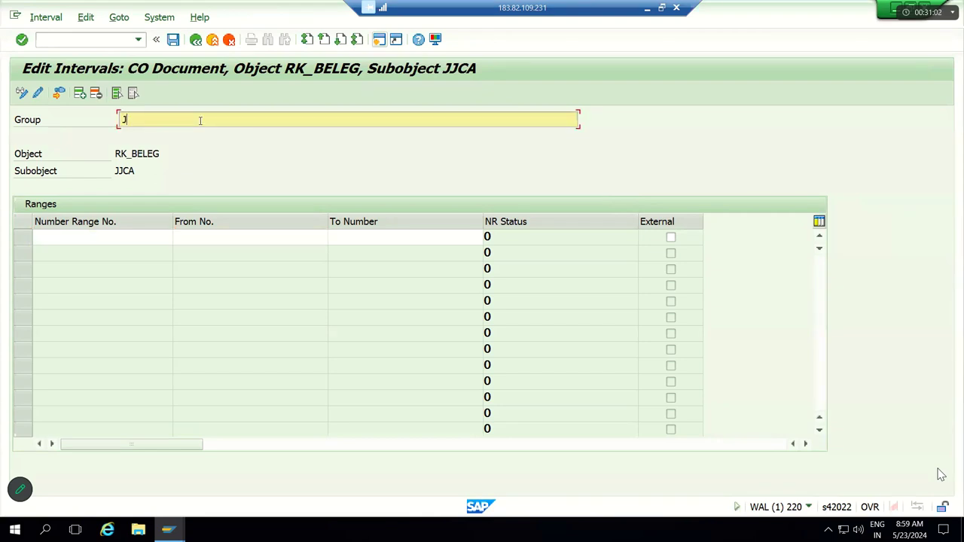
pyautogui.write('JJ_CO Number ranges')
# - Add number range 01 from 100000 to 199999 to the group, save it, and return to the group overview
pyautogui.click(130, 239)
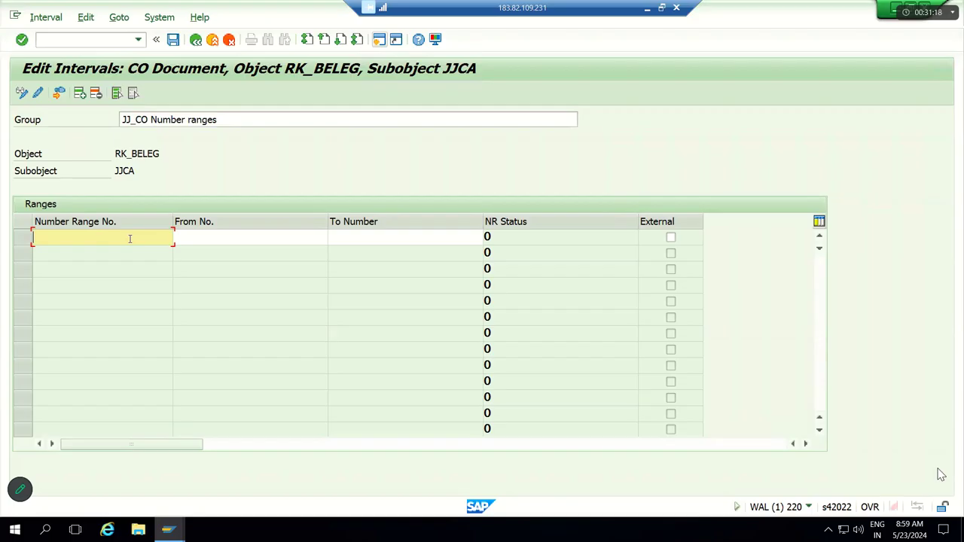
pyautogui.write('01')
pyautogui.press('Tab')
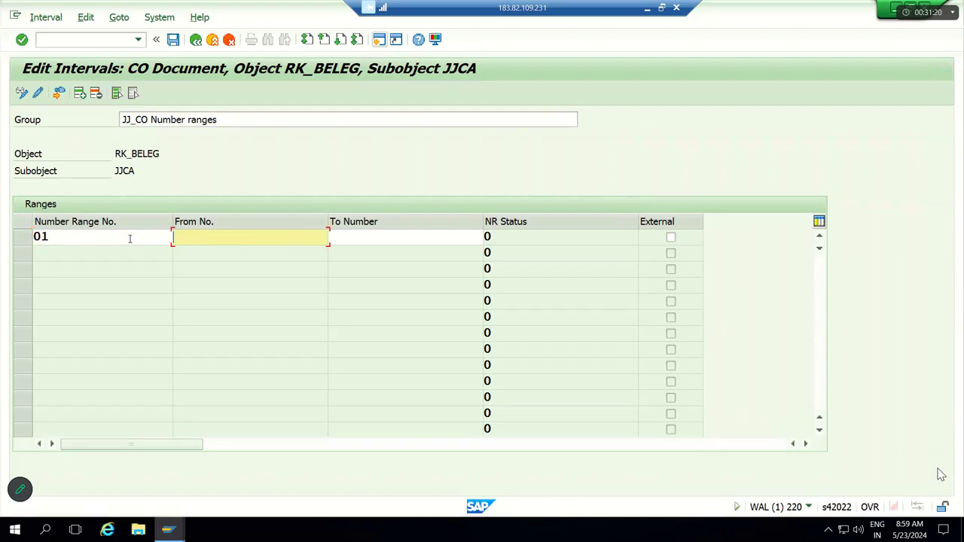
pyautogui.write('100000')
pyautogui.press('Tab')
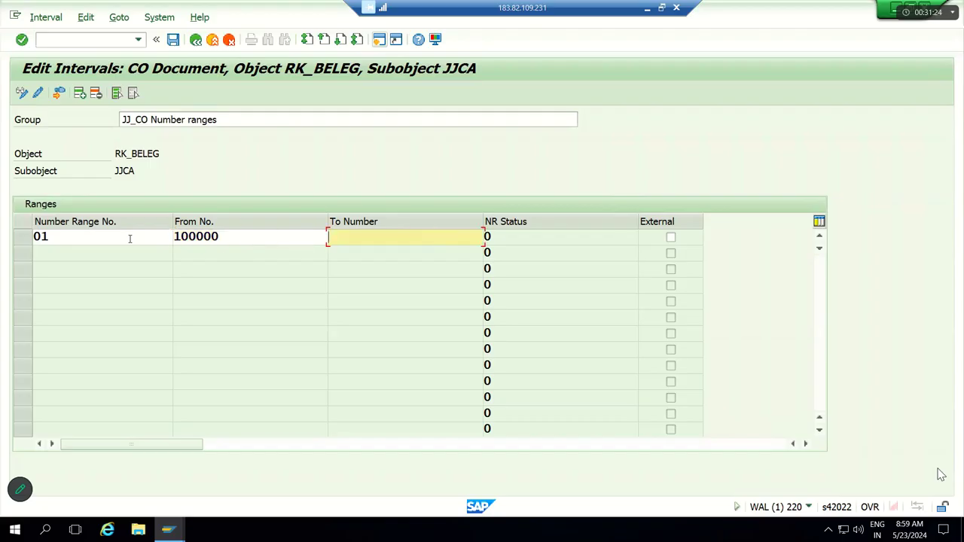
pyautogui.write('199999')
pyautogui.click(125, 240)
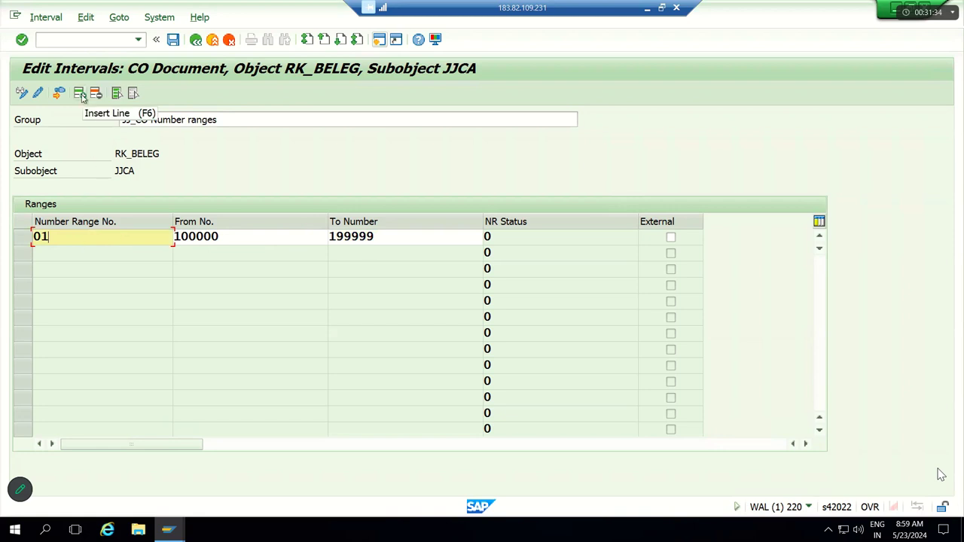
pyautogui.click(173, 41)
pyautogui.click(173, 40)
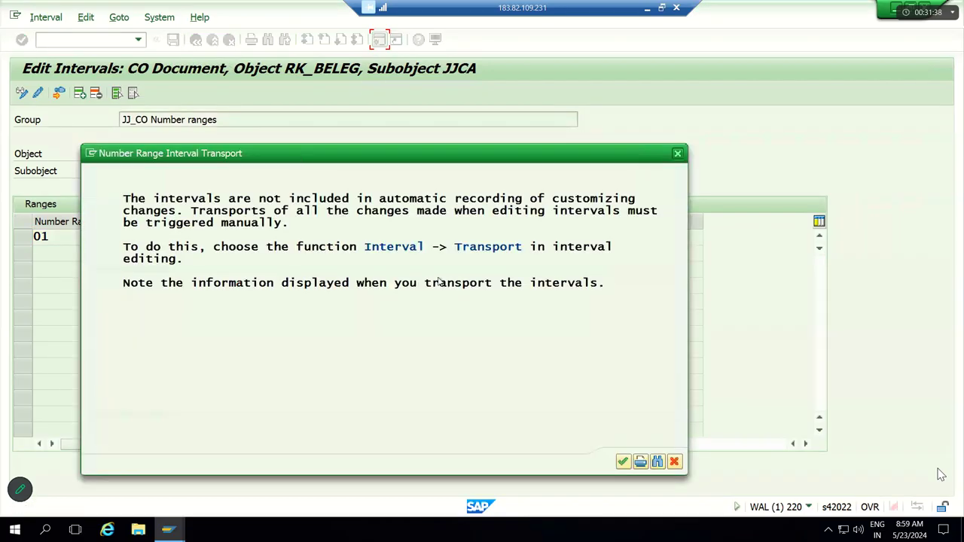
pyautogui.press('Return')
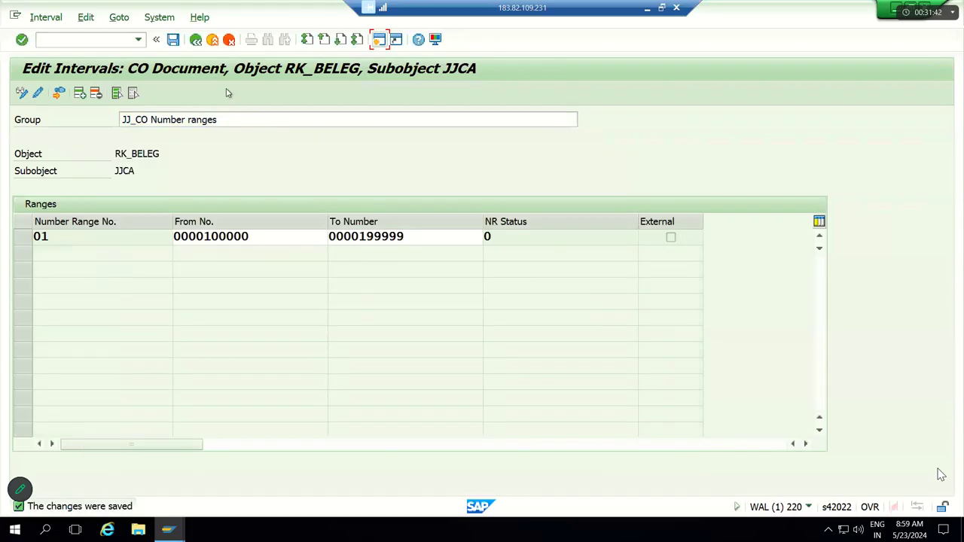
pyautogui.click(196, 41)
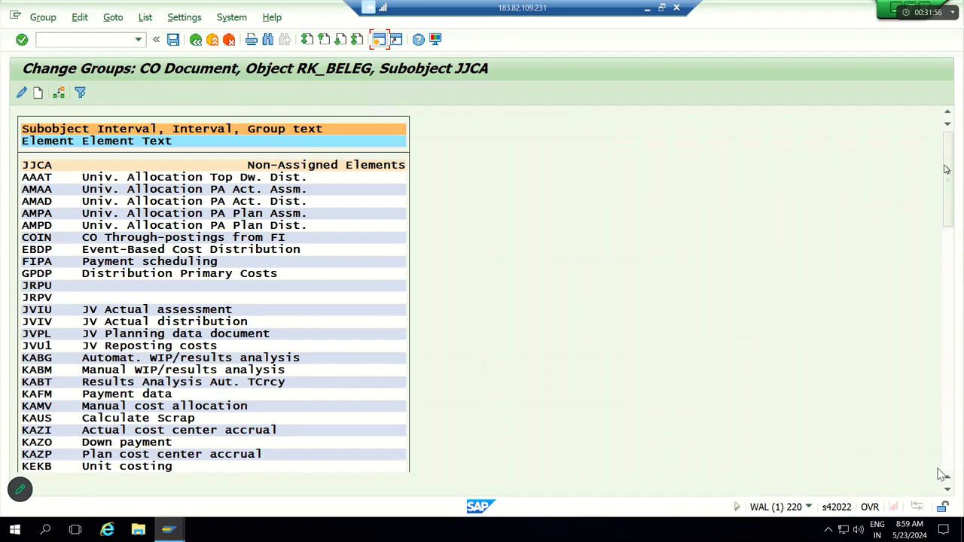
# - Assign element AAAT (Univ. Allocation Top Dw. Dist.) to number range group 01 and check the assignment at the end of the overview
pyautogui.moveTo(951, 171); pyautogui.dragTo(960, 427)
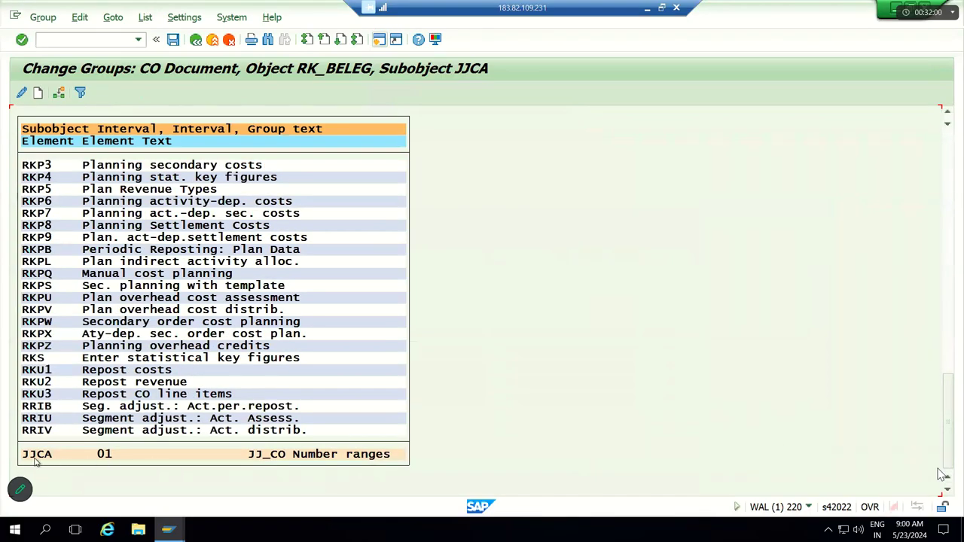
pyautogui.click(107, 457)
pyautogui.click(334, 460)
pyautogui.moveTo(952, 393); pyautogui.dragTo(947, 132)
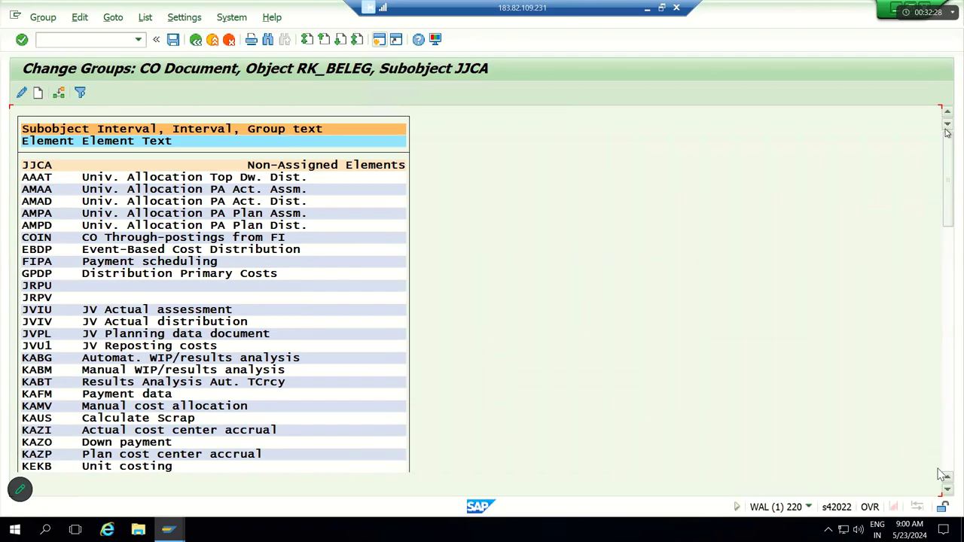
pyautogui.click(47, 179)
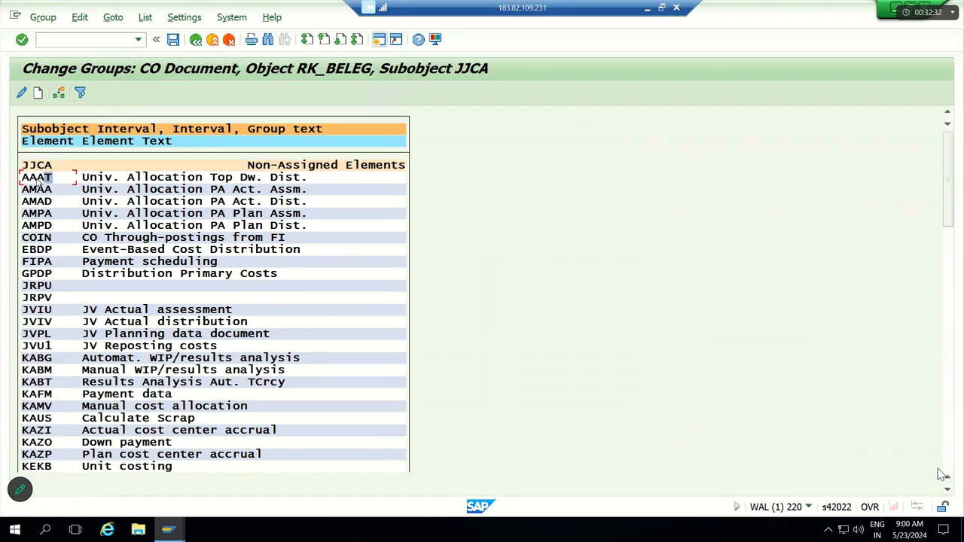
pyautogui.click(59, 94)
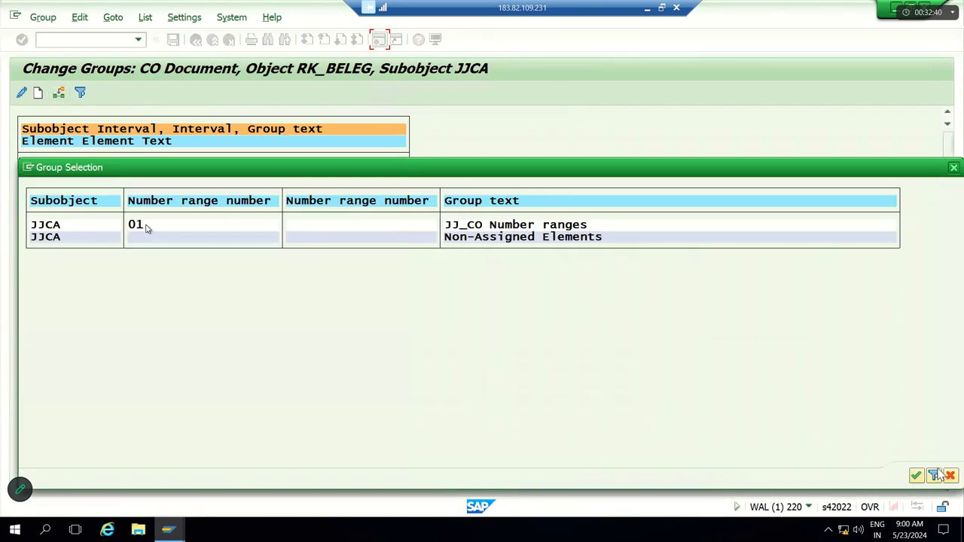
pyautogui.doubleClick(148, 228)
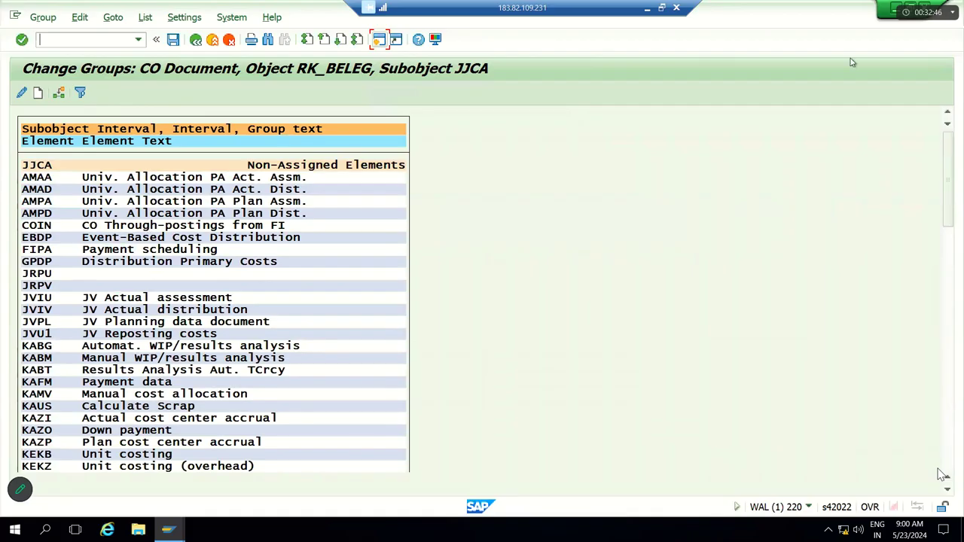
pyautogui.click(948, 488)
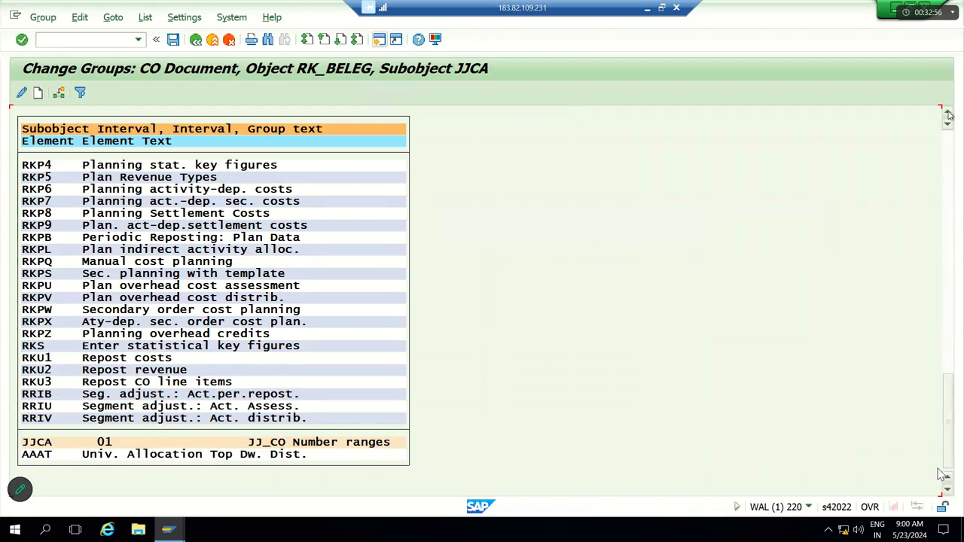
pyautogui.click(948, 151)
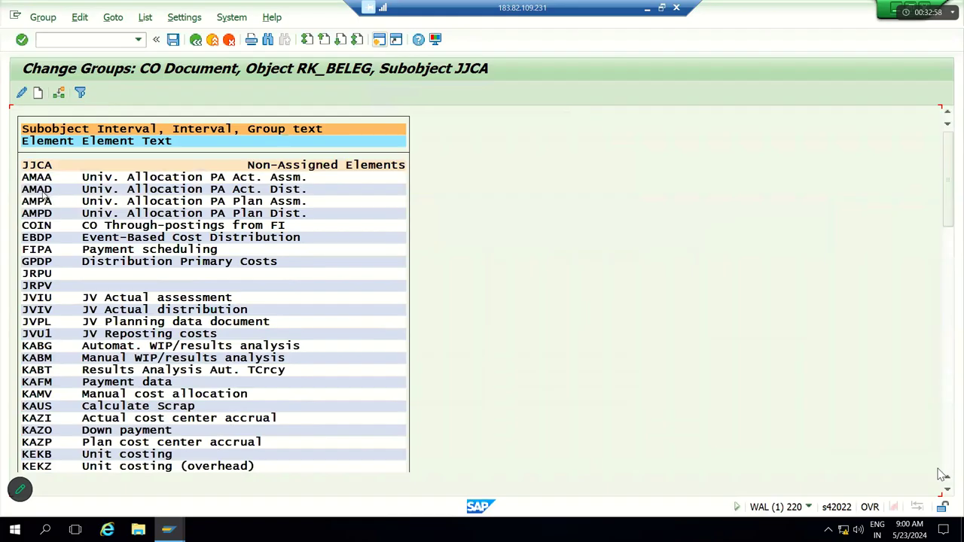
# - Assign the non-assigned elements AMAA, AMAD and AMPA to number range group 01, JJ_CO Number ranges
pyautogui.click(32, 178)
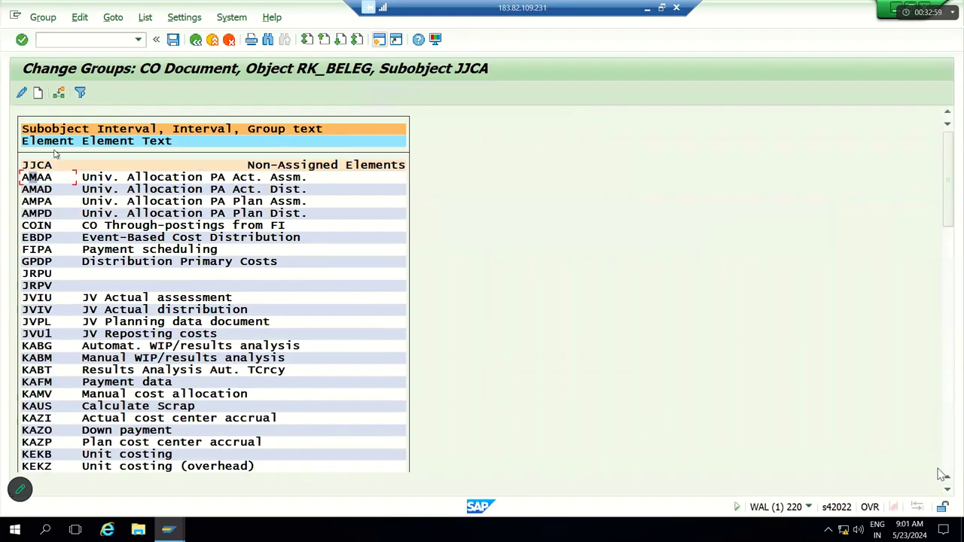
pyautogui.click(59, 92)
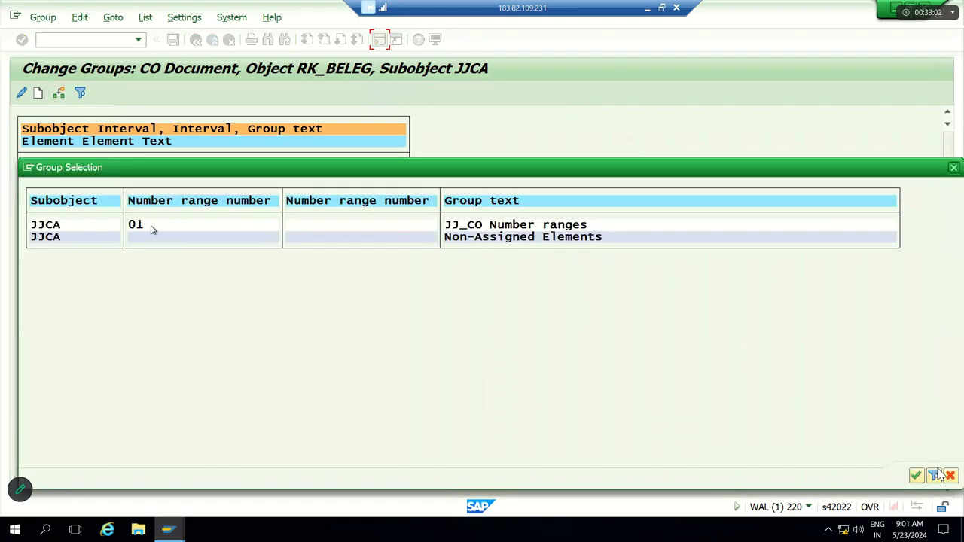
pyautogui.doubleClick(150, 230)
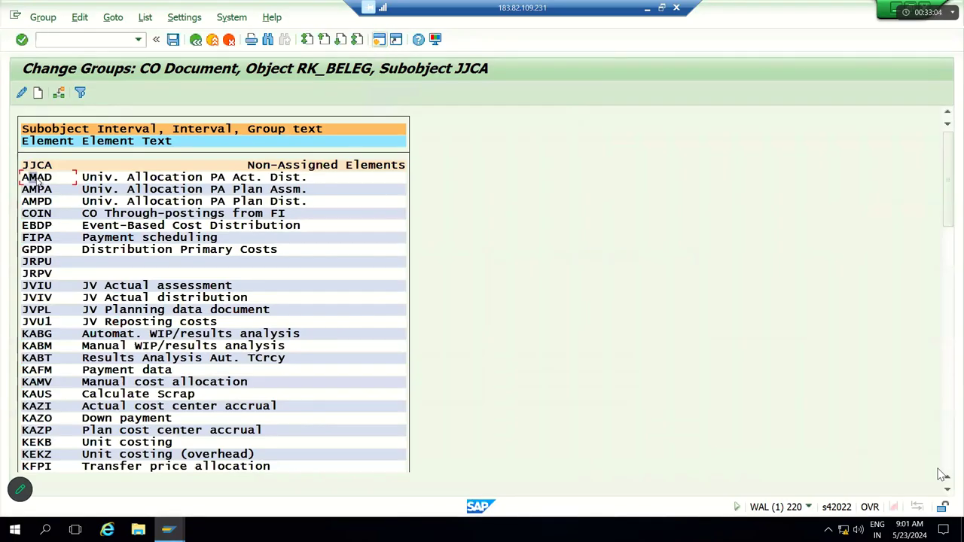
pyautogui.click(59, 92)
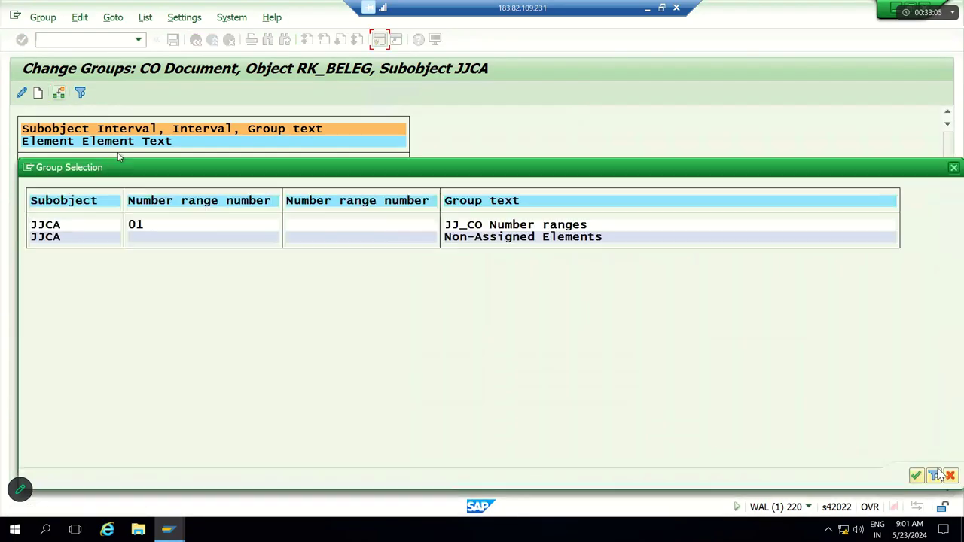
pyautogui.doubleClick(137, 230)
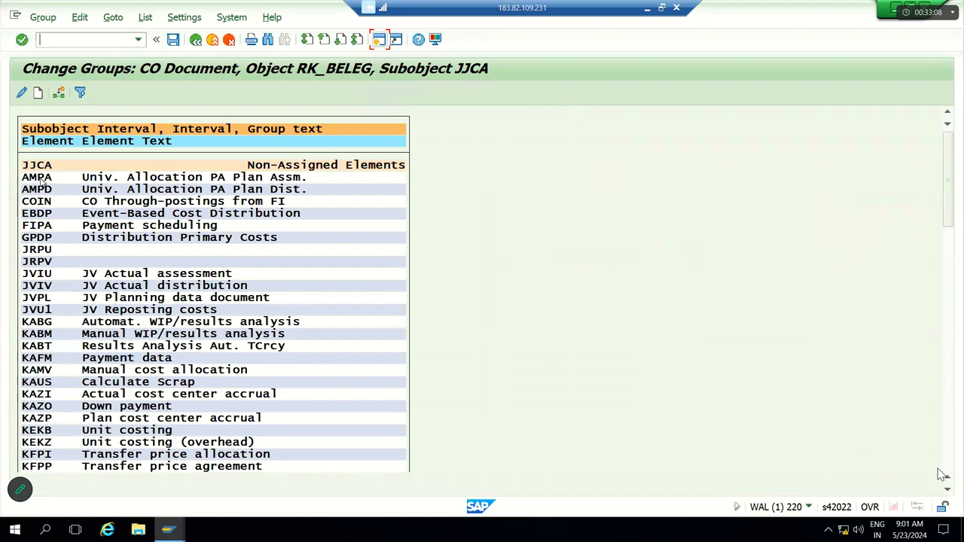
pyautogui.click(59, 92)
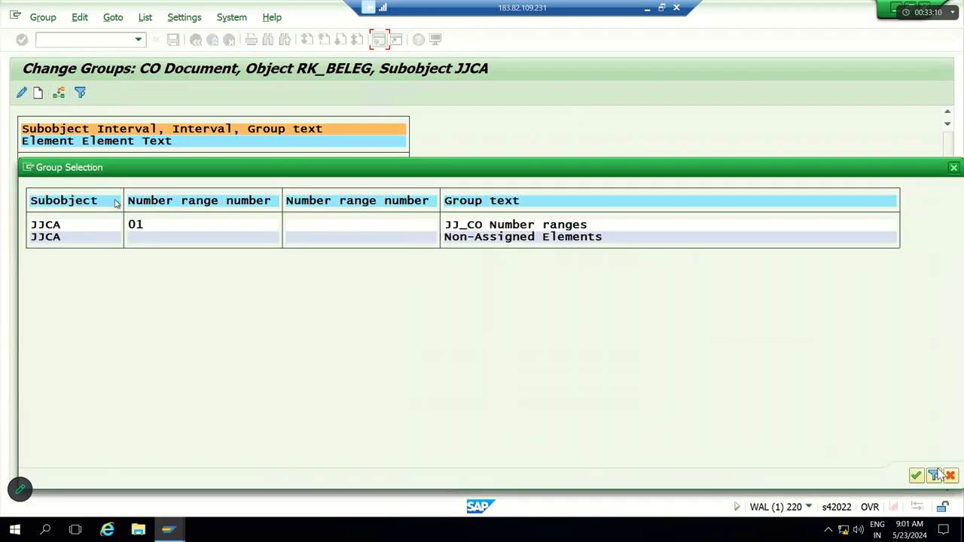
pyautogui.doubleClick(143, 226)
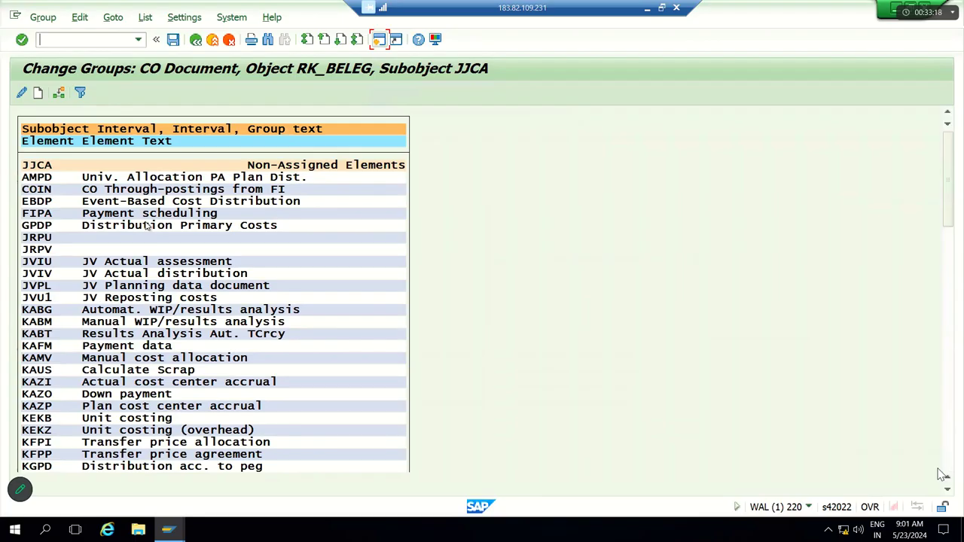
pyautogui.click(34, 179)
pyautogui.click(38, 94)
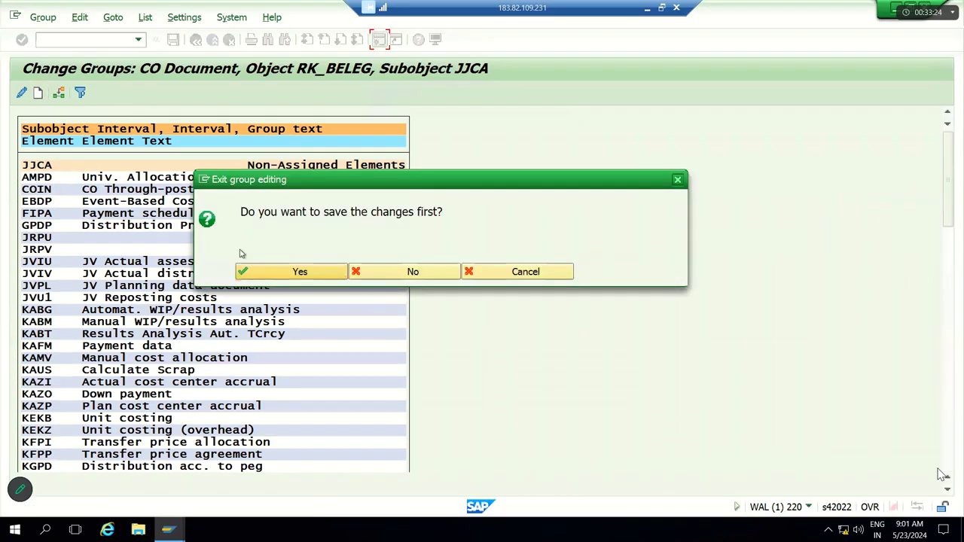
pyautogui.click(245, 273)
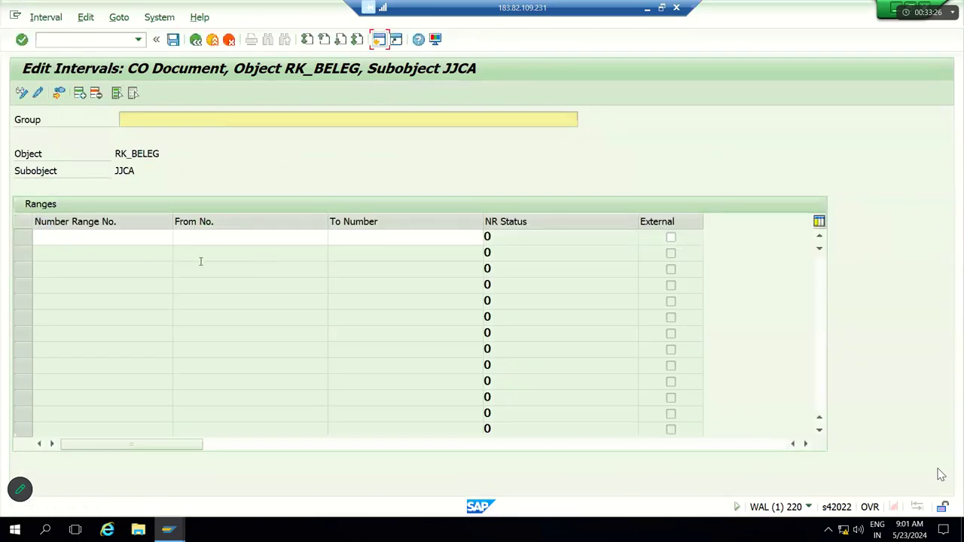
pyautogui.click(113, 234)
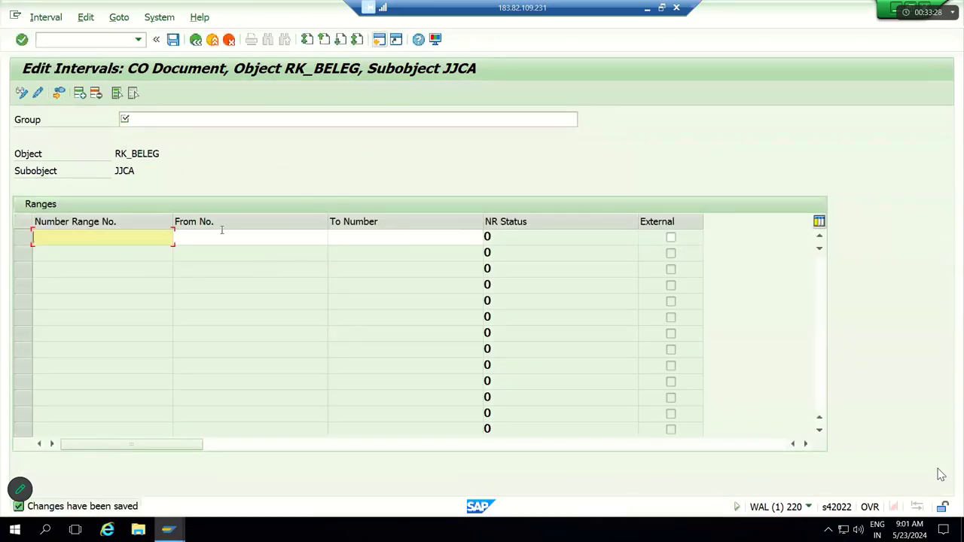
pyautogui.click(222, 234)
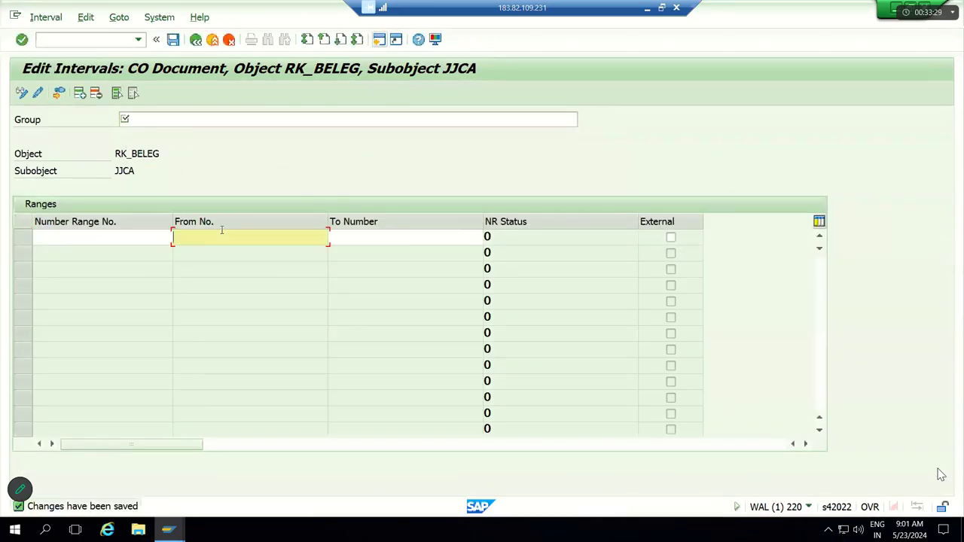
pyautogui.click(230, 40)
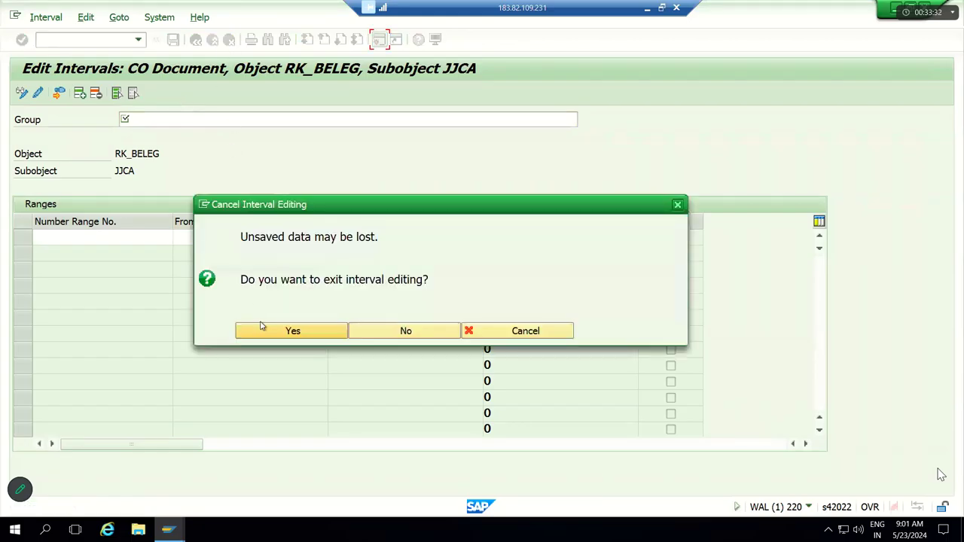
pyautogui.click(265, 335)
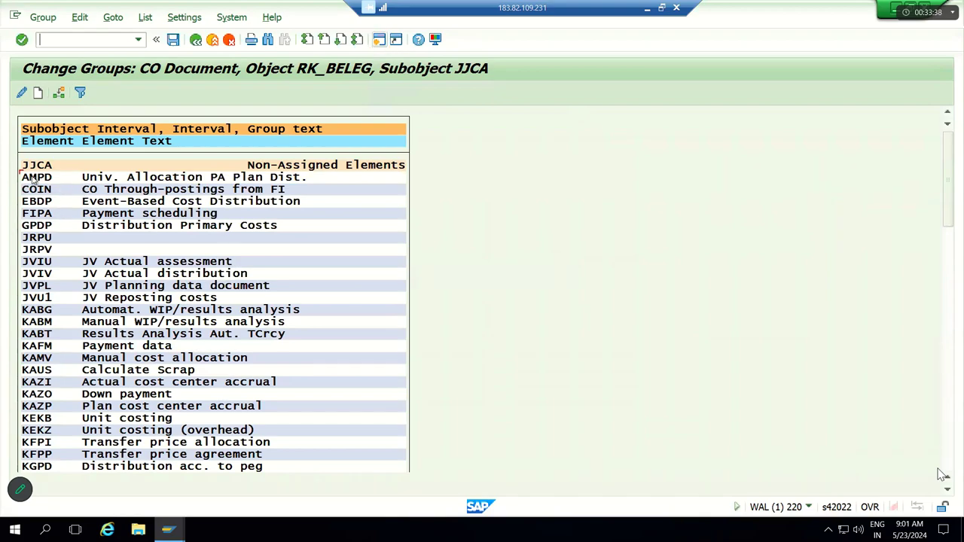
# - Assign elements AMPD (Univ. Allocation PA Plan Dist.) and COIN (CO Through-postings from FI) to number range group 01
pyautogui.click(59, 93)
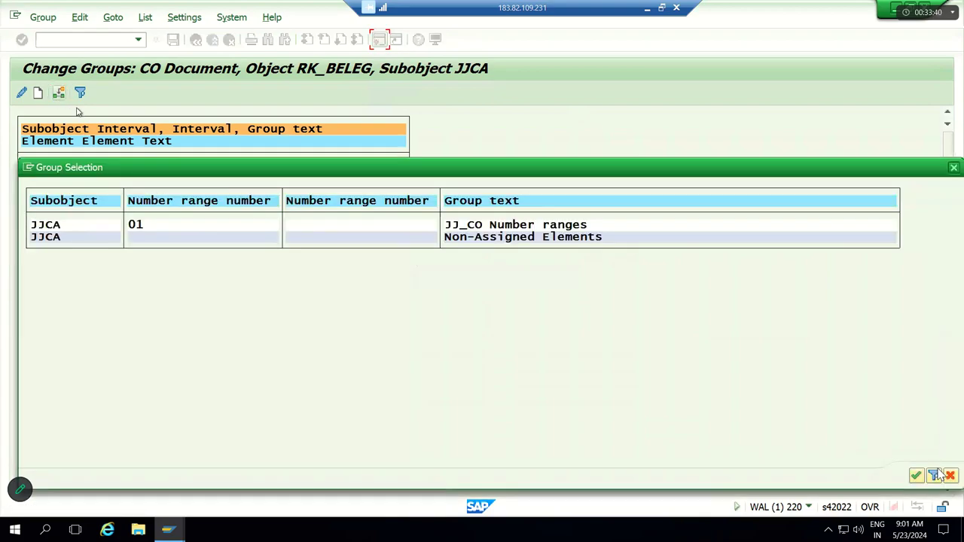
pyautogui.press('Return')
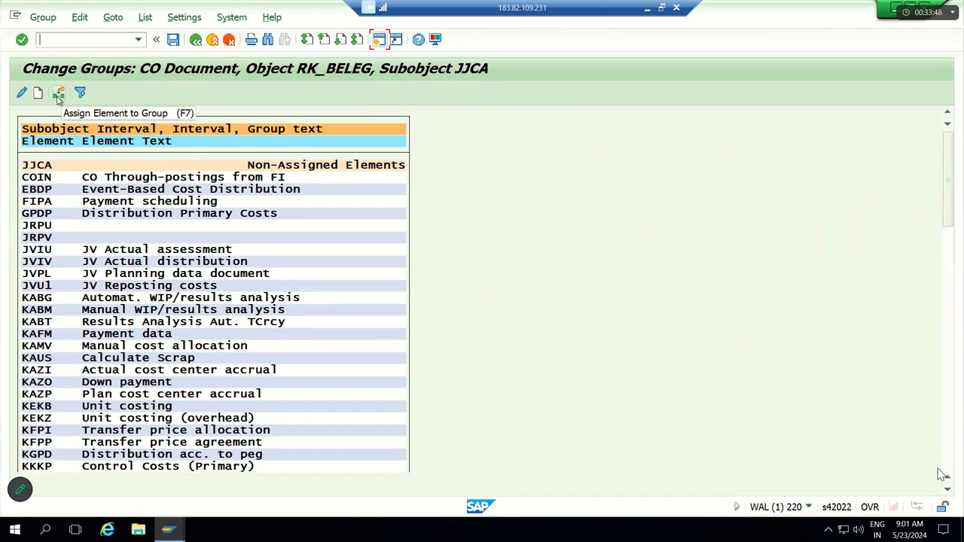
pyautogui.click(40, 178)
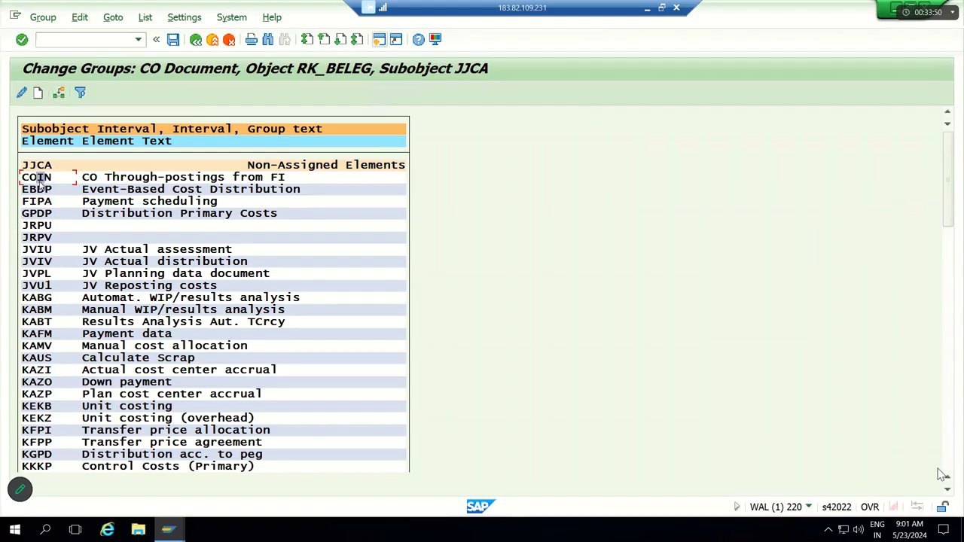
pyautogui.click(59, 92)
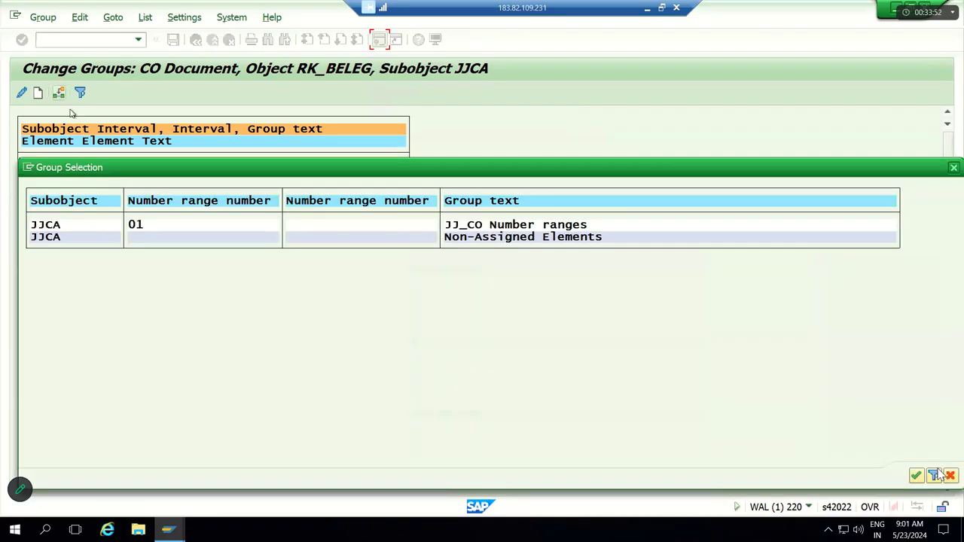
pyautogui.doubleClick(141, 226)
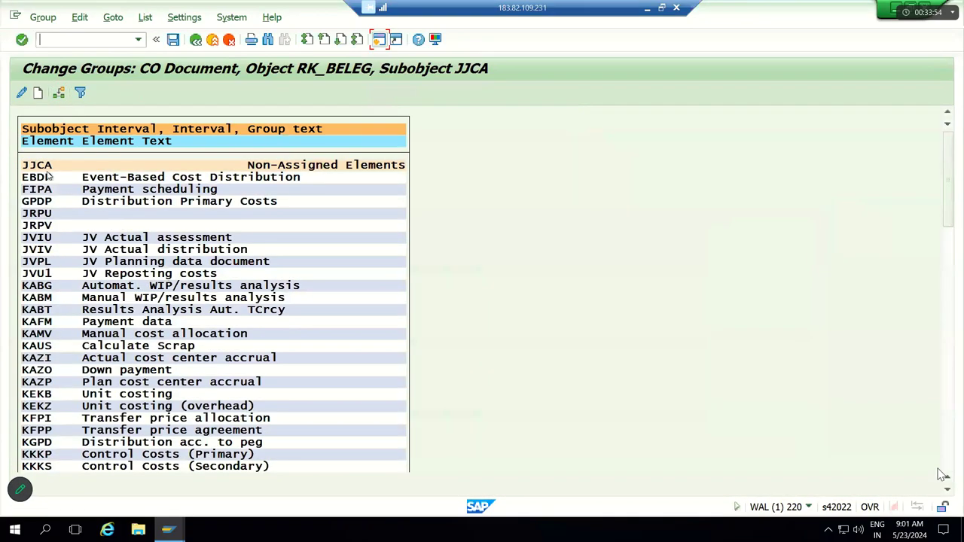
# - Assign the non-assigned elements EBDP (Event-Based Cost Distribution) and FIPA (Payment scheduling) to number range group 01, JJ_CO Number ranges
pyautogui.click(21, 92)
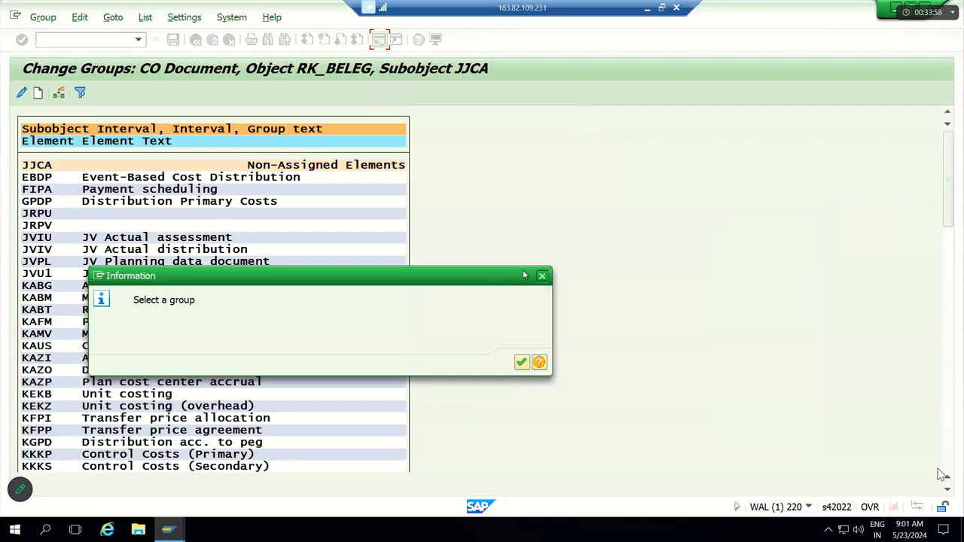
pyautogui.click(542, 276)
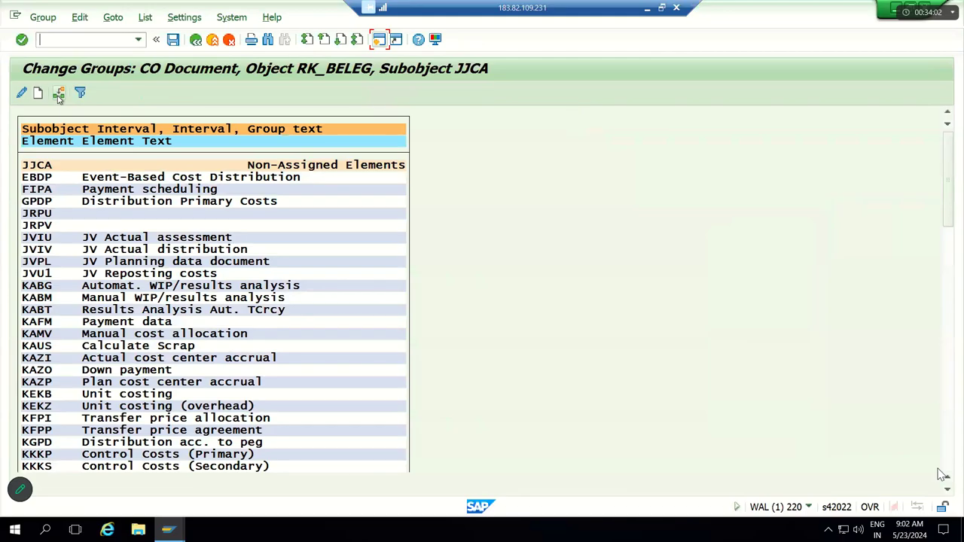
pyautogui.click(31, 178)
pyautogui.click(60, 94)
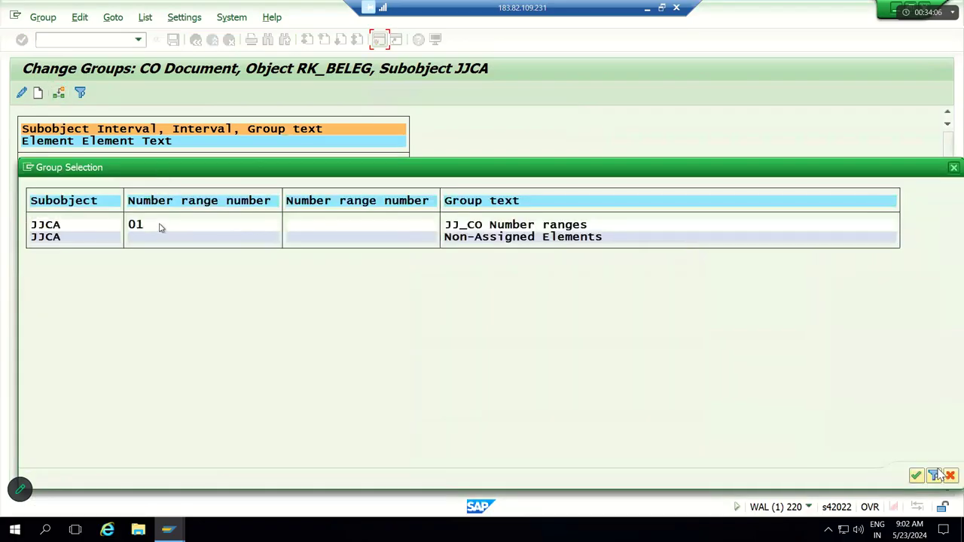
pyautogui.doubleClick(157, 229)
pyautogui.click(35, 179)
pyautogui.click(58, 93)
pyautogui.doubleClick(151, 228)
# - Assign elements GPDP (Distribution Primary Costs) and JRPU to number range group 01
pyautogui.click(38, 179)
pyautogui.click(59, 93)
pyautogui.doubleClick(162, 228)
pyautogui.click(44, 180)
pyautogui.click(59, 93)
pyautogui.doubleClick(138, 230)
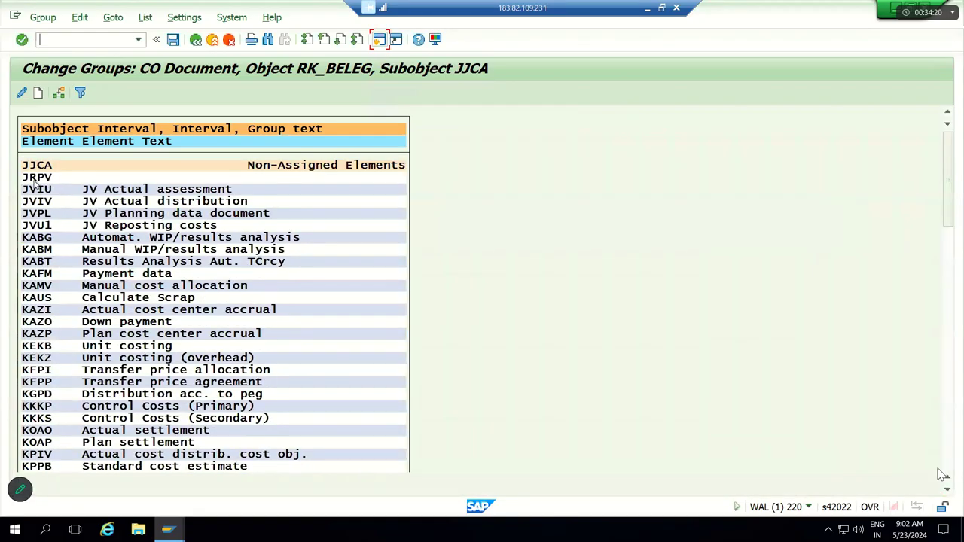
# - Assign elements JRPV, JVIU (JV Actual assessment) and JVIV (JV Actual distribution) to number range group 01
pyautogui.click(59, 93)
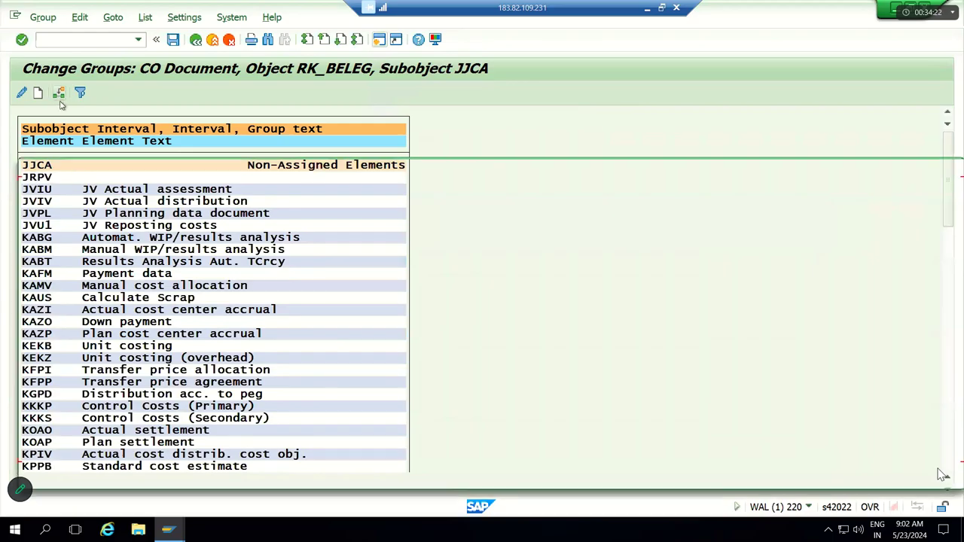
pyautogui.doubleClick(138, 229)
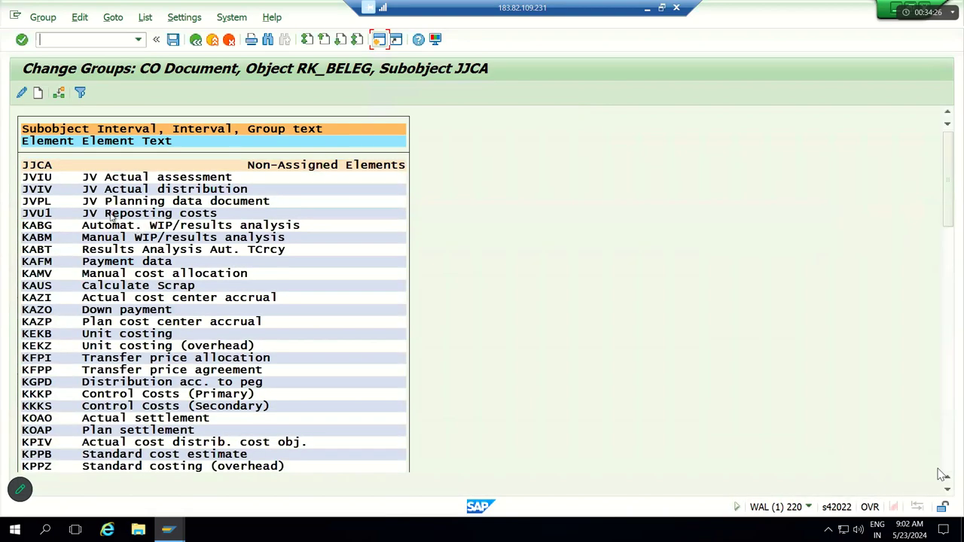
pyautogui.click(46, 177)
pyautogui.click(59, 93)
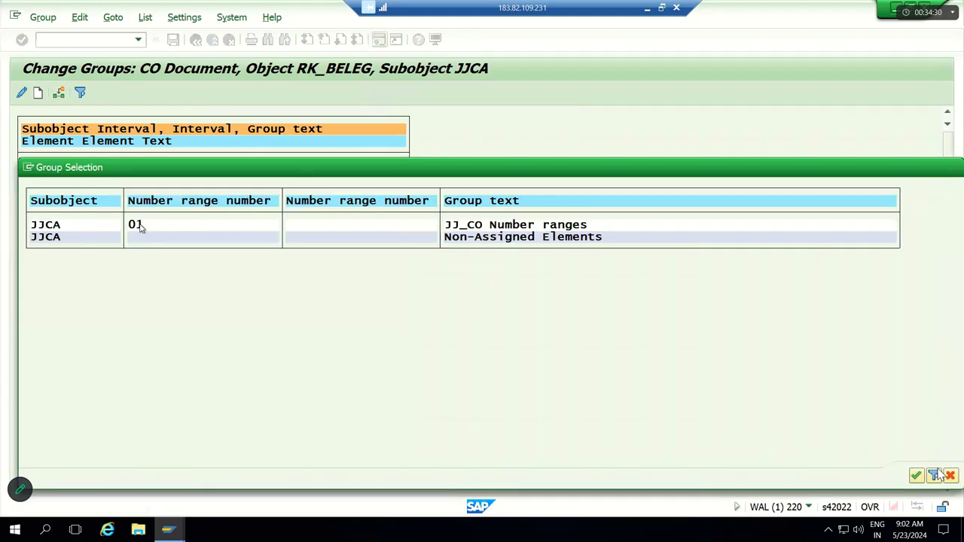
pyautogui.doubleClick(138, 226)
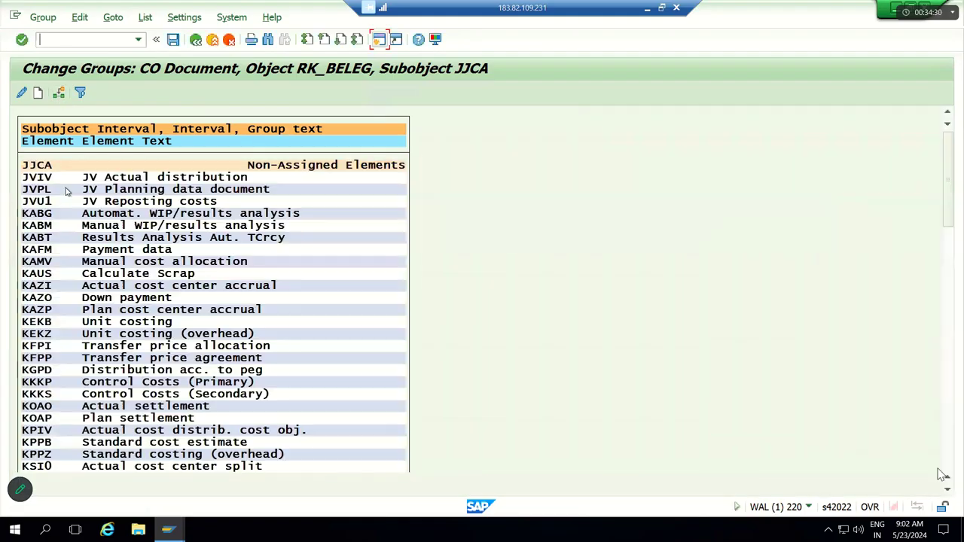
pyautogui.click(58, 93)
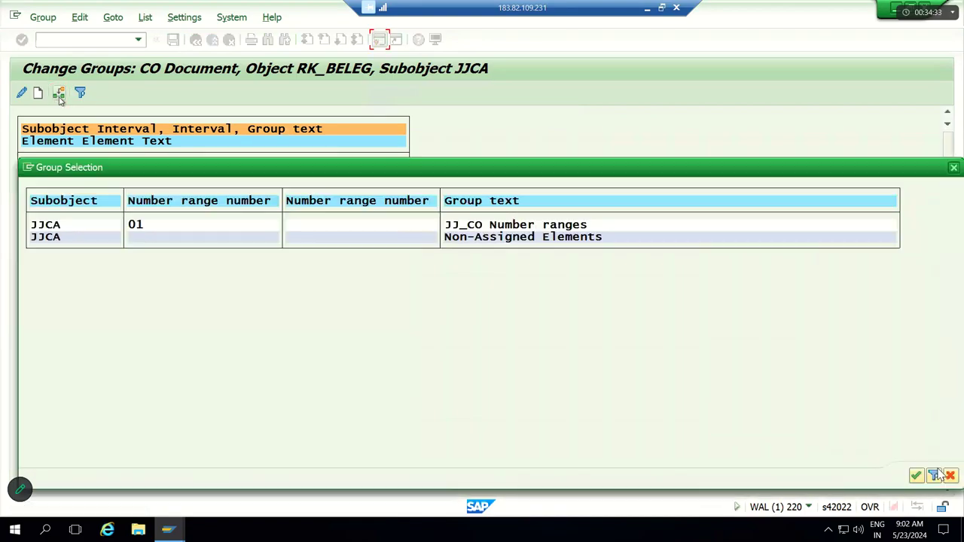
pyautogui.doubleClick(138, 226)
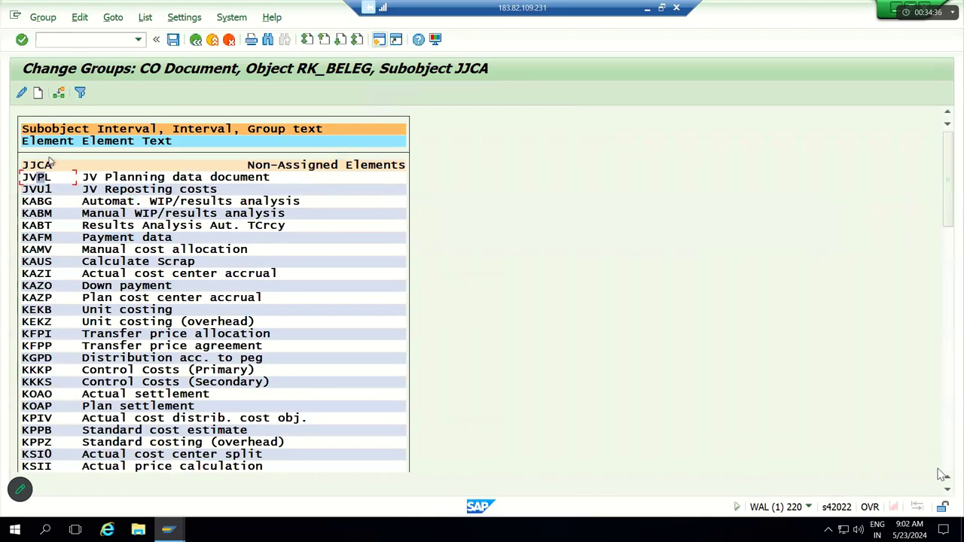
# - Assign elements JVPL (JV Planning data document), JVU1 (JV Reposting costs) and KABG (Automat. WIP/results analysis) to number range group 01
pyautogui.click(58, 93)
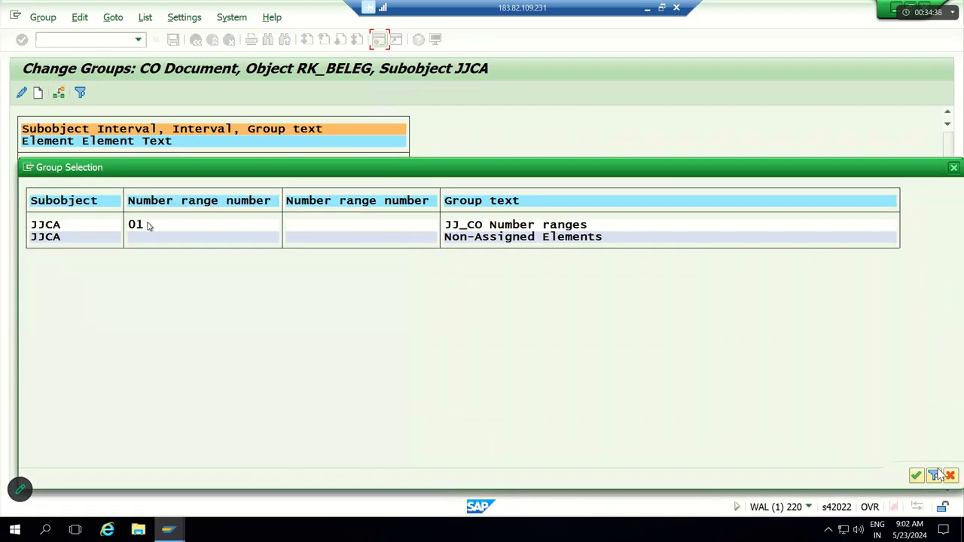
pyautogui.doubleClick(148, 226)
pyautogui.click(36, 178)
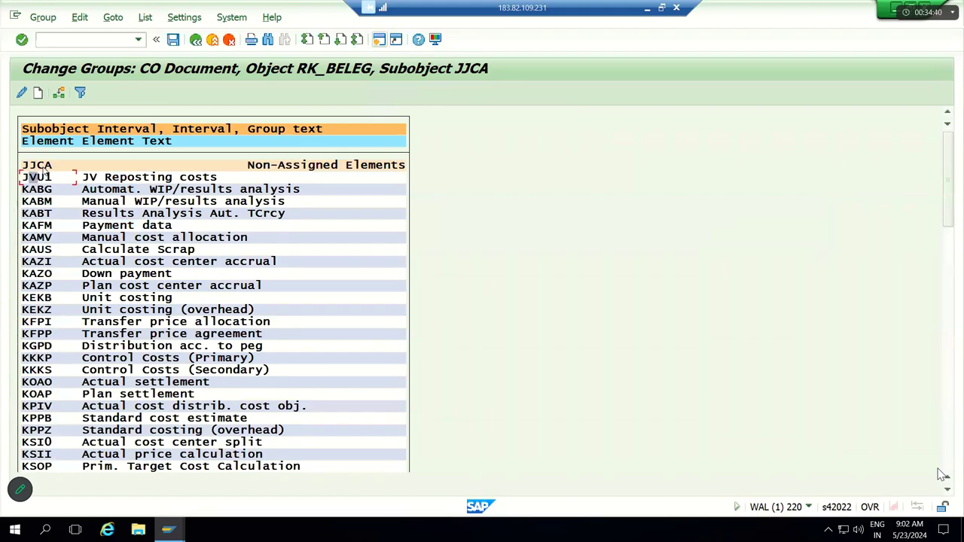
pyautogui.click(59, 92)
pyautogui.doubleClick(136, 225)
pyautogui.click(38, 178)
pyautogui.click(59, 92)
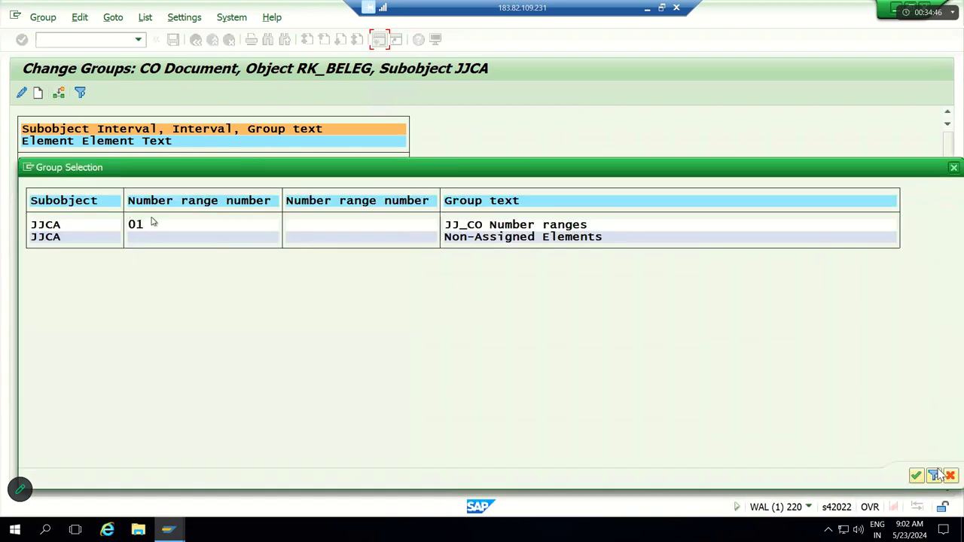
pyautogui.doubleClick(142, 223)
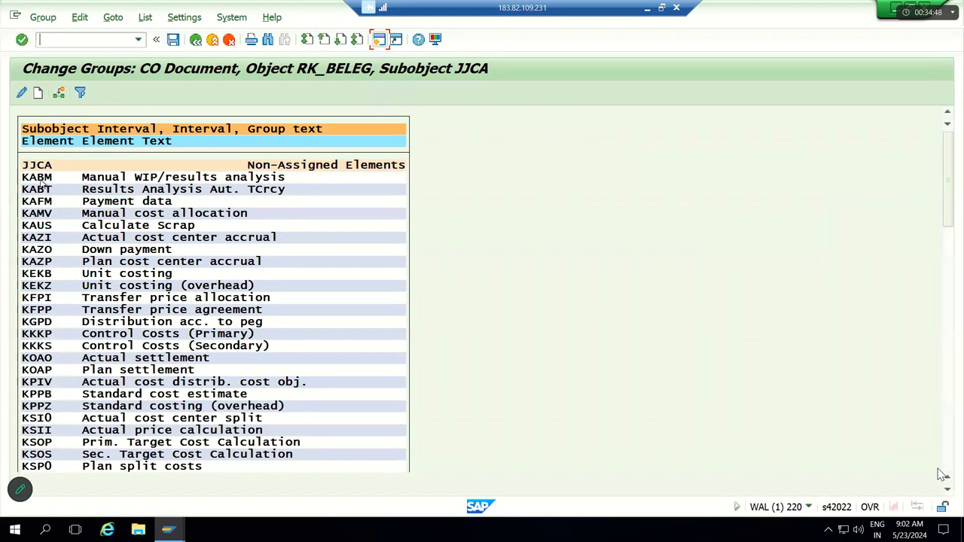
# - Assign elements KABM (Manual WIP/results analysis) and KABT (Results Analysis Aut. TCrcy) to number range group 01
pyautogui.click(41, 178)
pyautogui.click(60, 93)
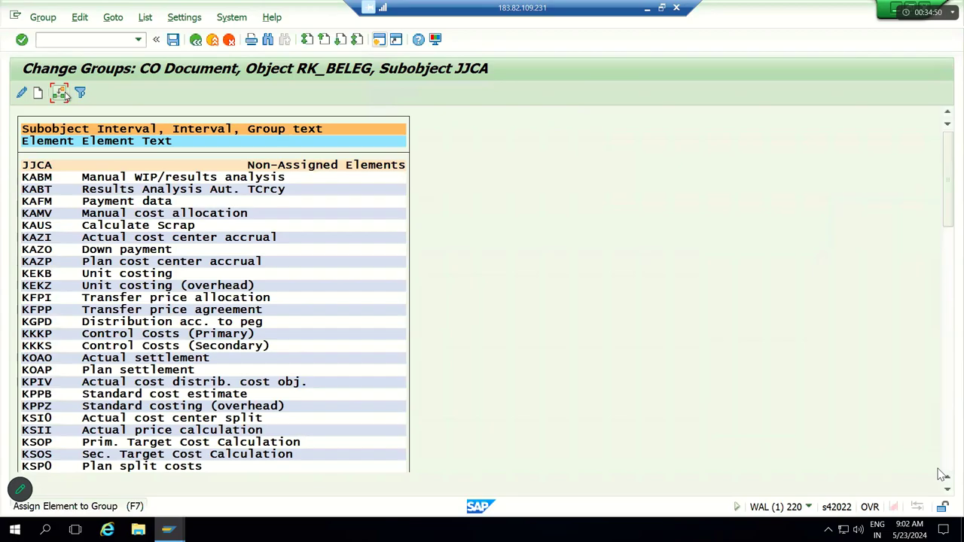
pyautogui.doubleClick(138, 224)
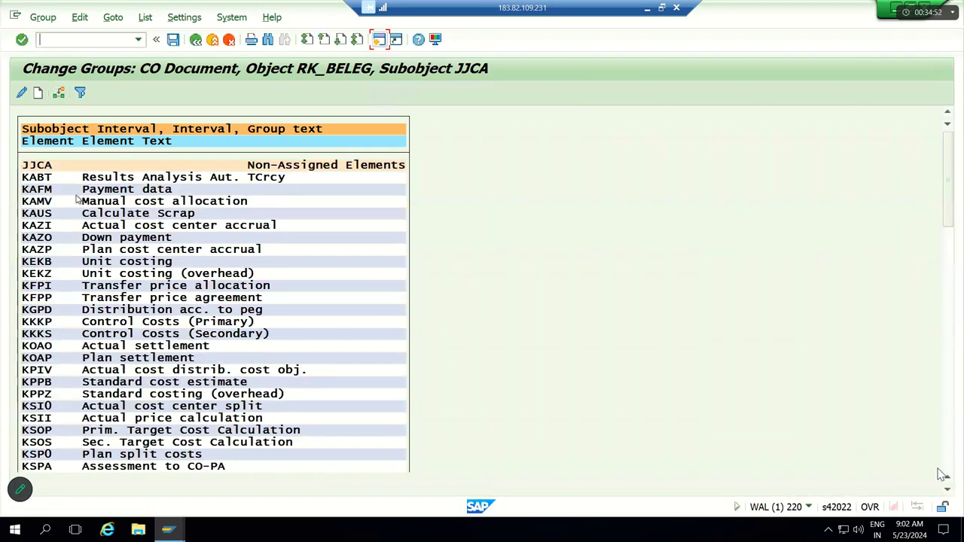
pyautogui.click(59, 93)
pyautogui.click(942, 475)
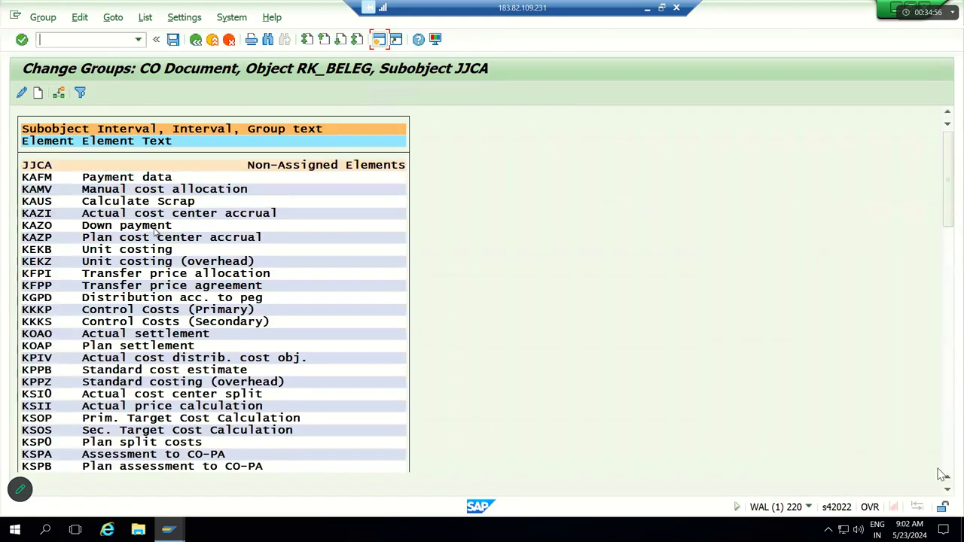
# - Assign elements KAFM (Payment data) and KAMV (Manual cost allocation) to number range group 01
pyautogui.click(48, 178)
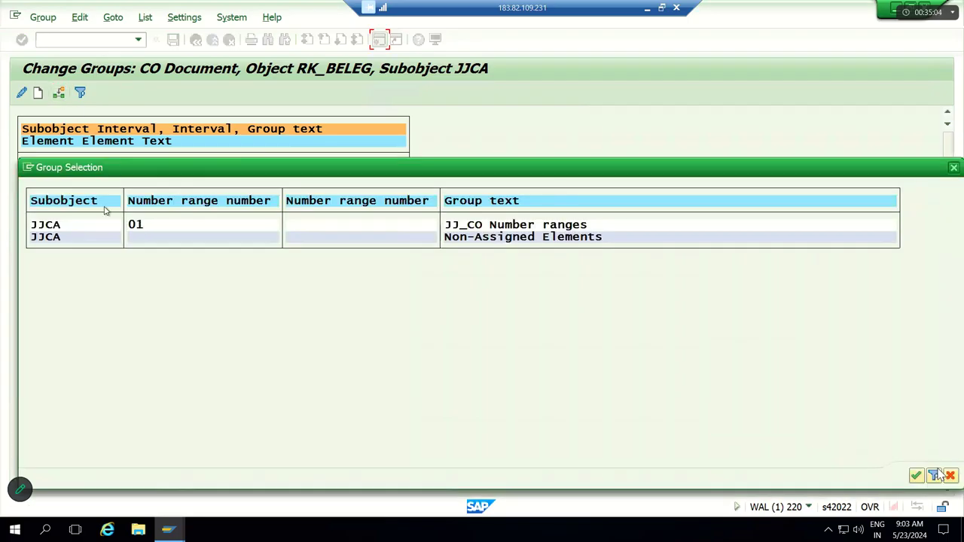
pyautogui.press('Return')
pyautogui.click(48, 179)
pyautogui.press('Return')
pyautogui.press('Return')
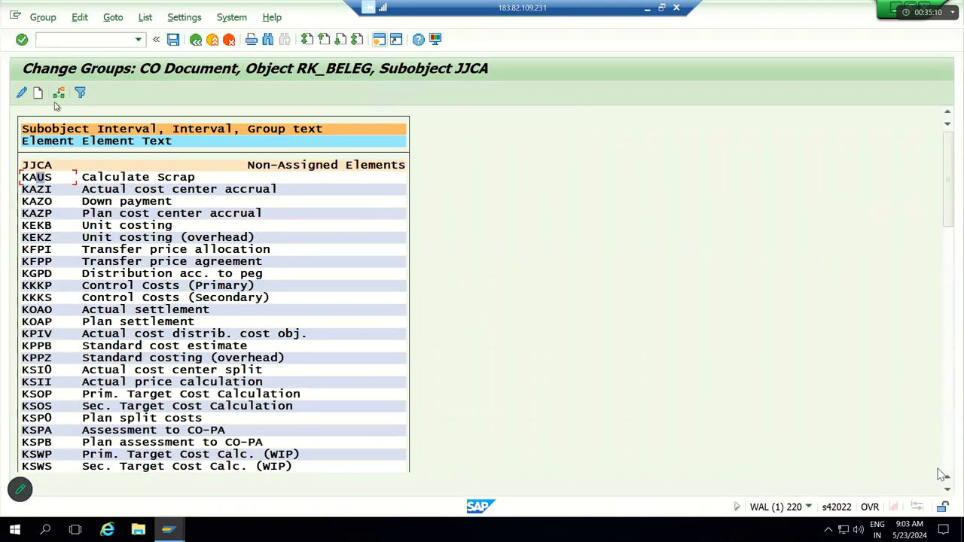
# - Assign elements KAUS (Calculate Scrap), KAZI (Actual cost center accrual) and KAZO (Down payment) to number range group 01
pyautogui.click(59, 92)
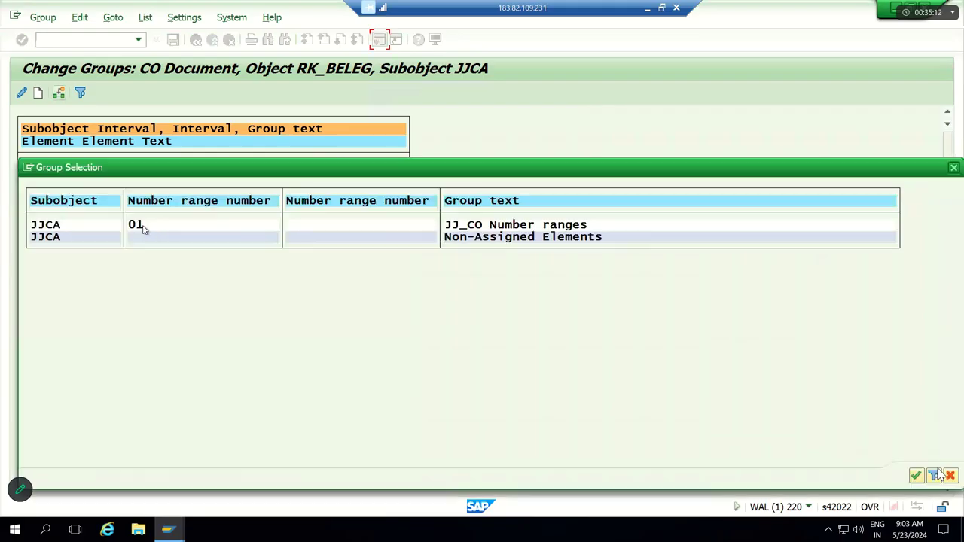
pyautogui.press('Return')
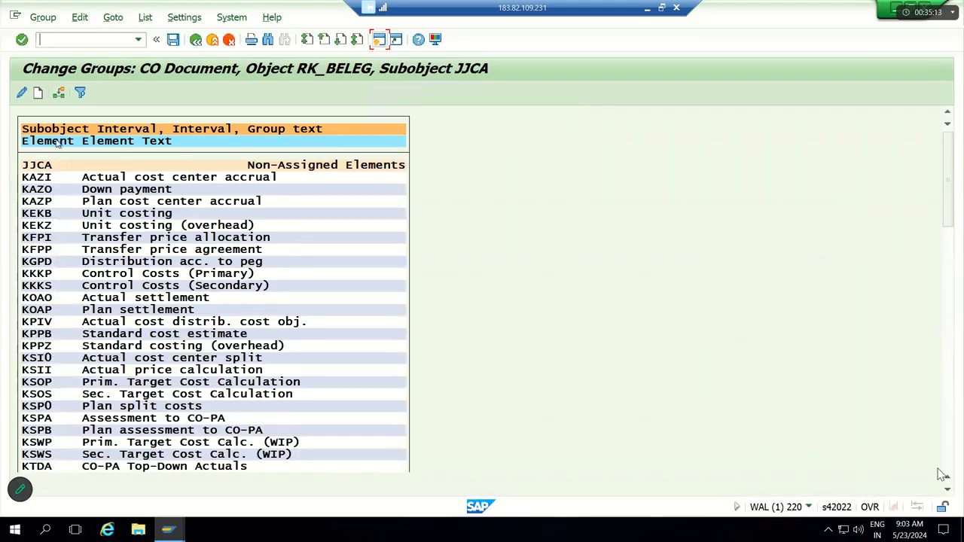
pyautogui.click(60, 96)
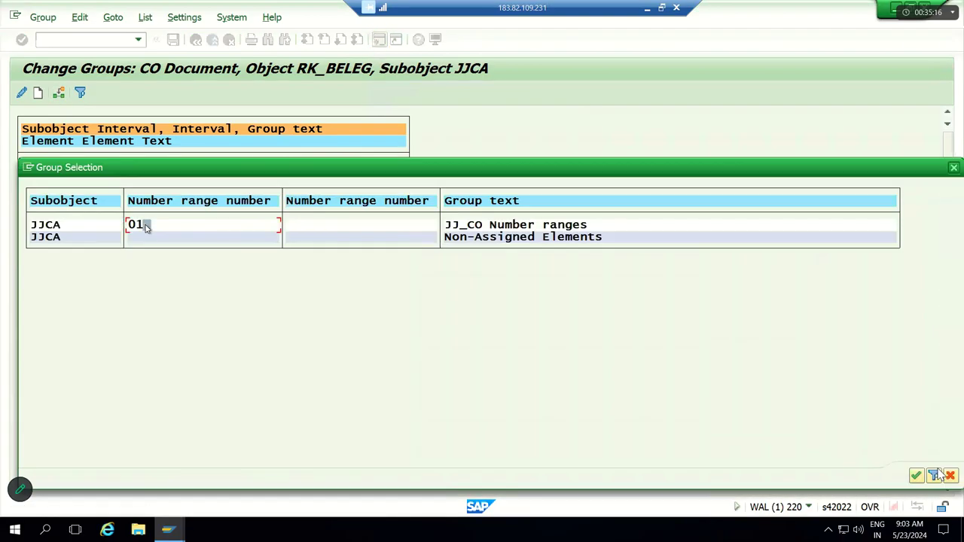
pyautogui.press('Return')
pyautogui.click(50, 179)
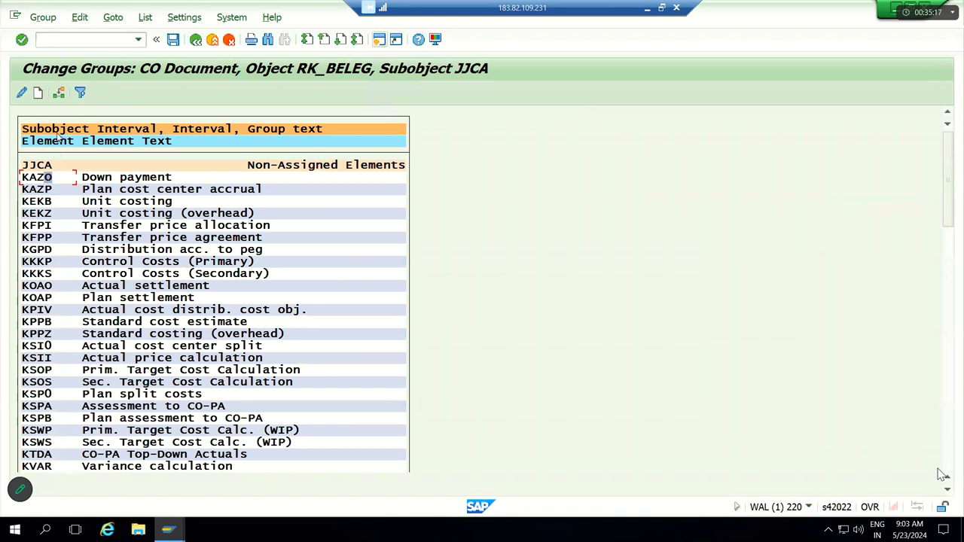
# - Assign the elements KAZO, KAZP and KEKB to the JJ_CO Number ranges group with number range 01
pyautogui.click(60, 96)
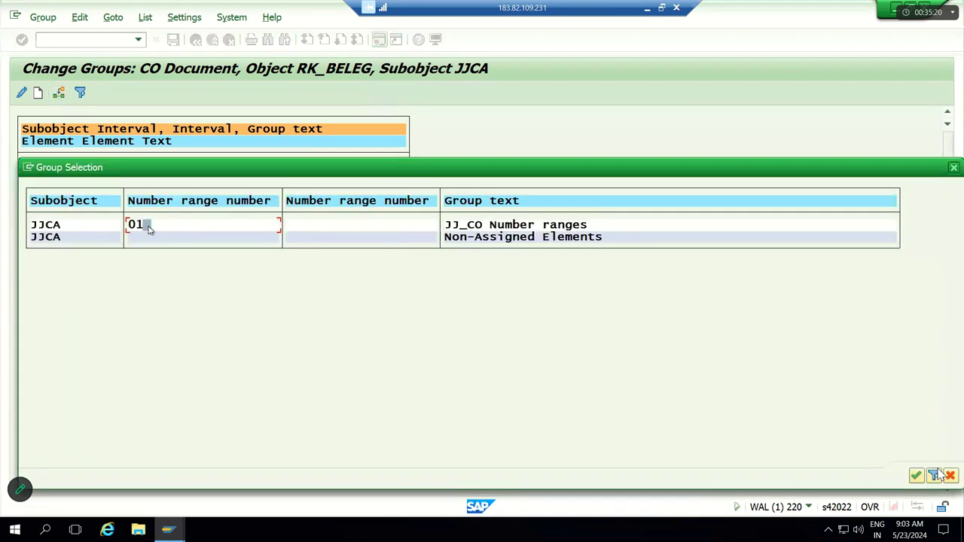
pyautogui.press('Return')
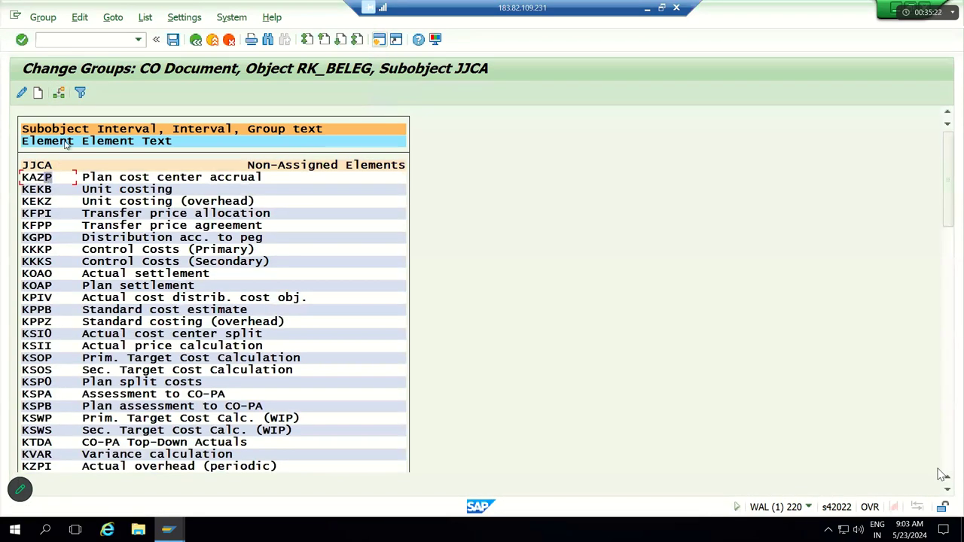
pyautogui.click(59, 94)
pyautogui.click(141, 224)
pyautogui.press('Return')
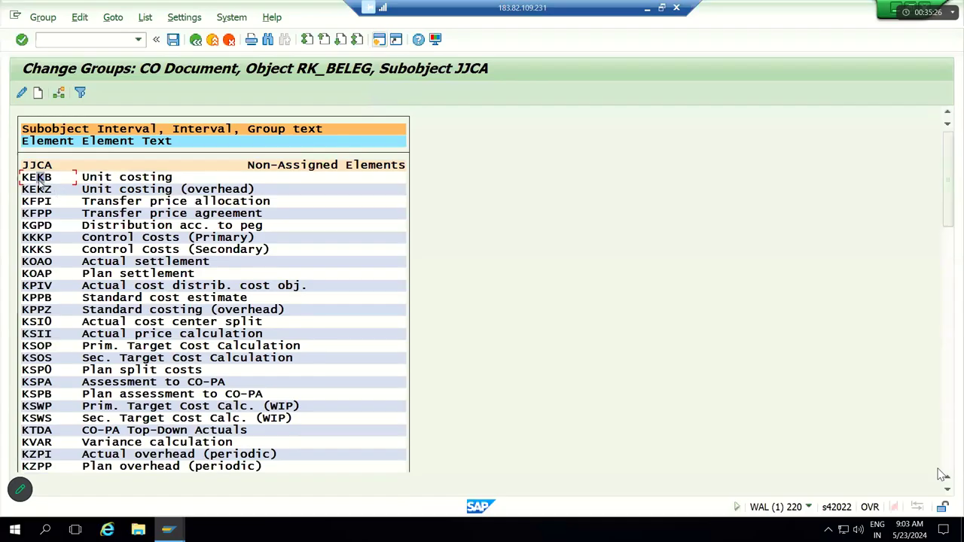
pyautogui.click(60, 93)
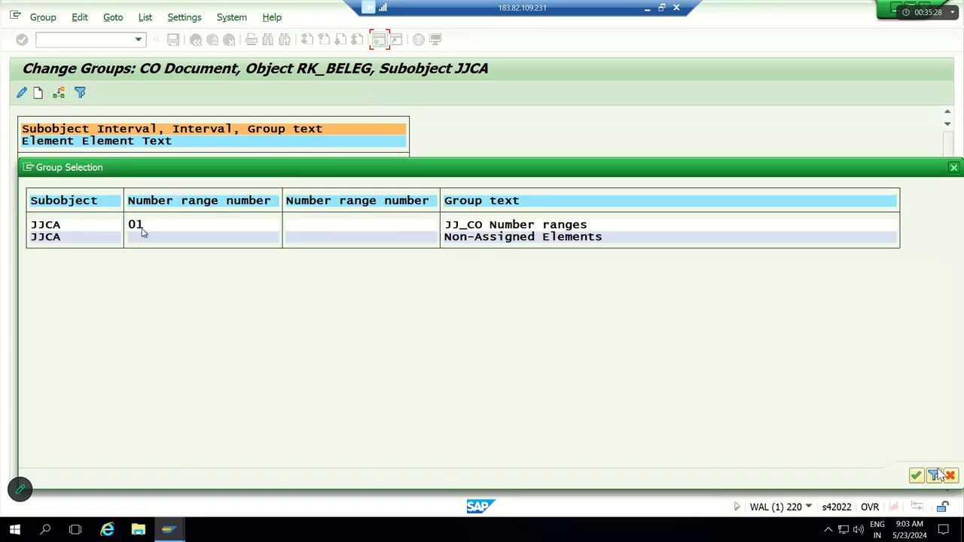
pyautogui.doubleClick(145, 228)
# - Assign the elements KEKZ and KFPI to number range group 01 and save the group changes
pyautogui.click(38, 177)
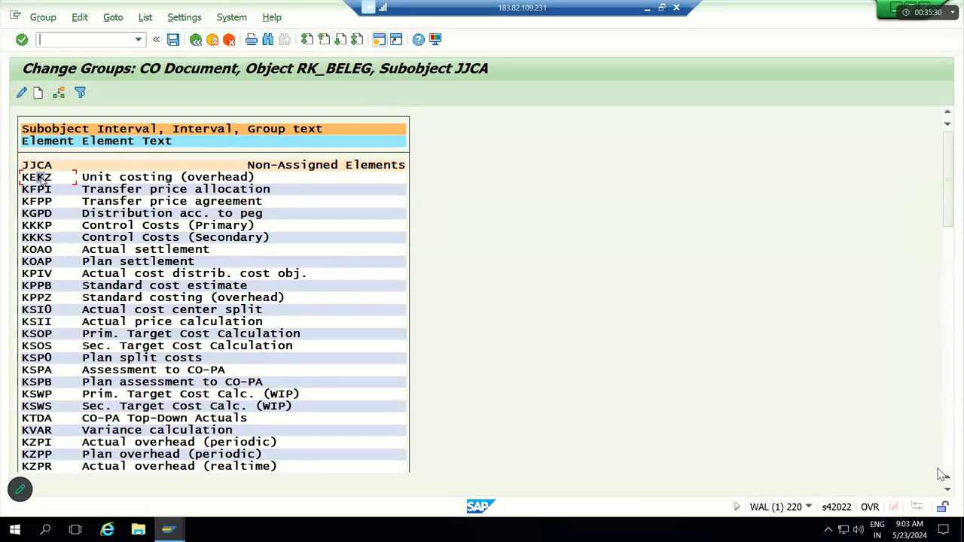
pyautogui.click(58, 93)
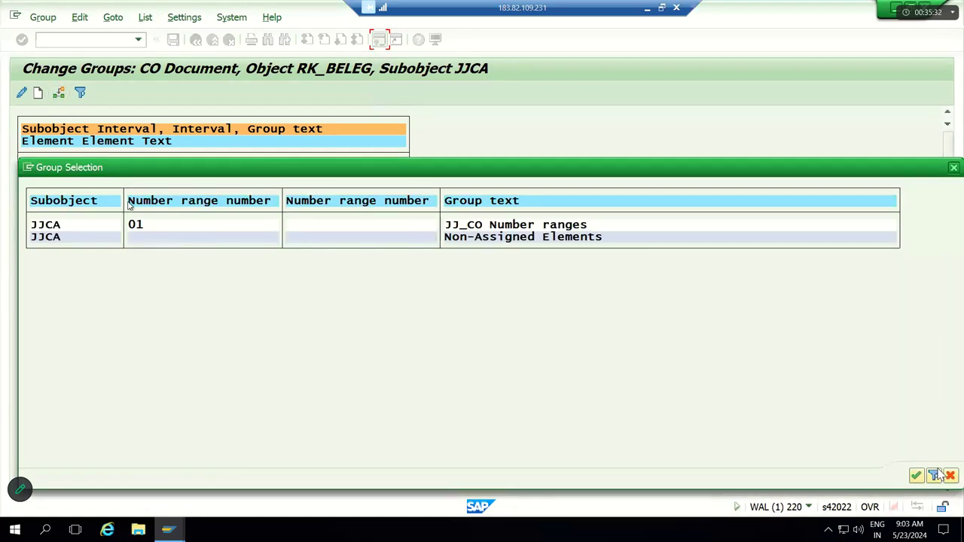
pyautogui.doubleClick(143, 227)
pyautogui.click(41, 180)
pyautogui.click(59, 93)
pyautogui.doubleClick(143, 227)
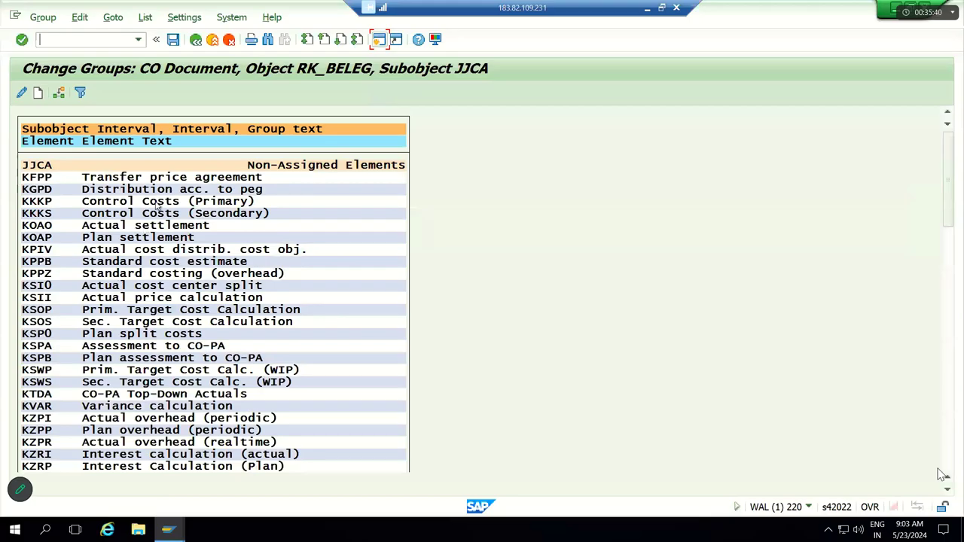
pyautogui.click(174, 41)
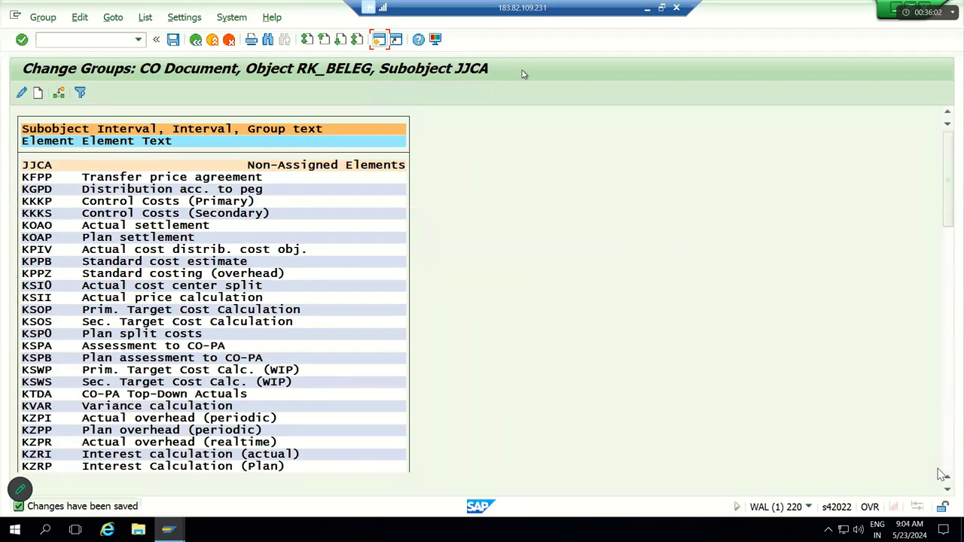
# - Switch to the SAP FI_New workbook in Excel and enter JJCA in cell L58 of the GL Number Ranges sheet
pyautogui.click(645, 11)
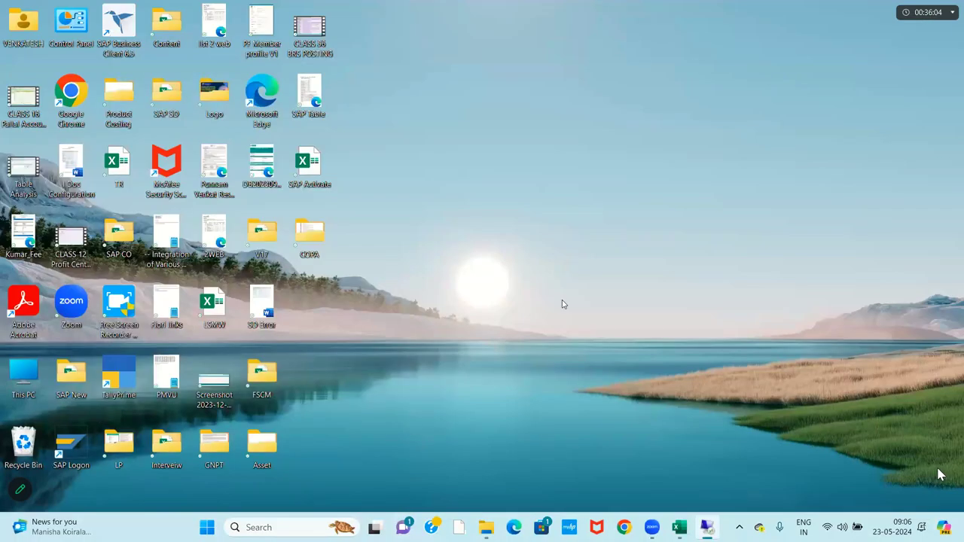
pyautogui.click(646, 521)
pyautogui.click(612, 333)
pyautogui.press('Right')
pyautogui.press('Right')
pyautogui.press('Right')
pyautogui.press('Right')
pyautogui.press('Left')
pyautogui.press('Left')
pyautogui.press('Left')
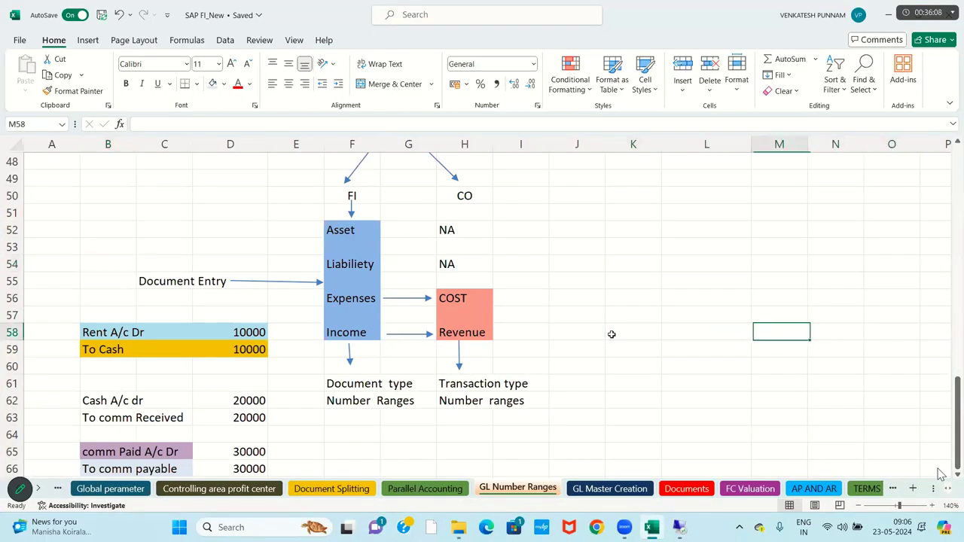
pyautogui.write('JJ')
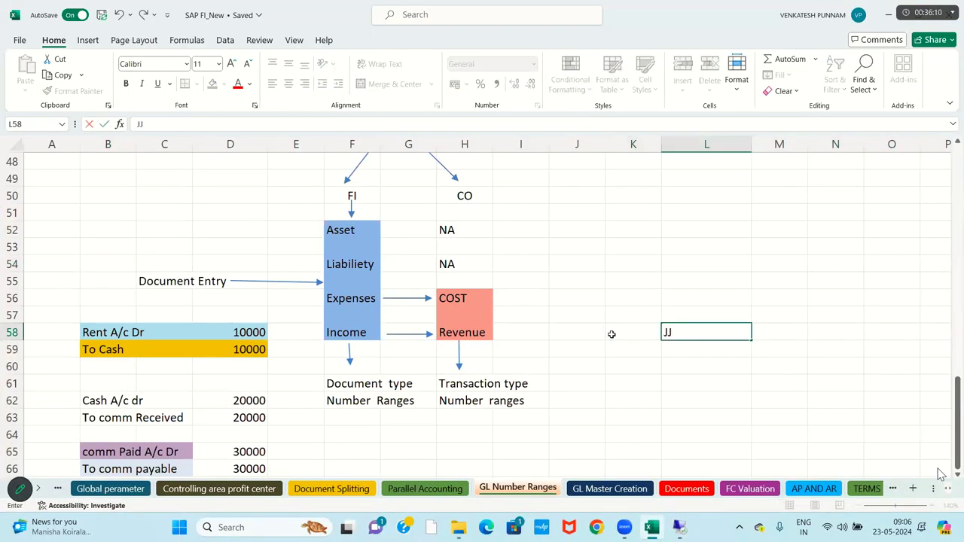
pyautogui.write('CA')
pyautogui.press('Return')
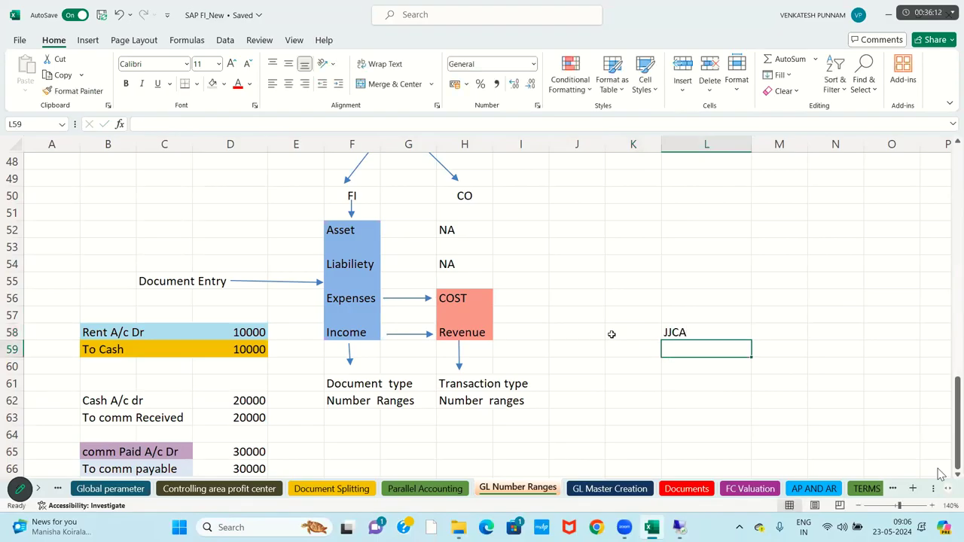
# - Enter 1000 in cell L54 and left-align it
pyautogui.press('Up')
pyautogui.press('Up')
pyautogui.press('Up')
pyautogui.press('Up')
pyautogui.press('Up')
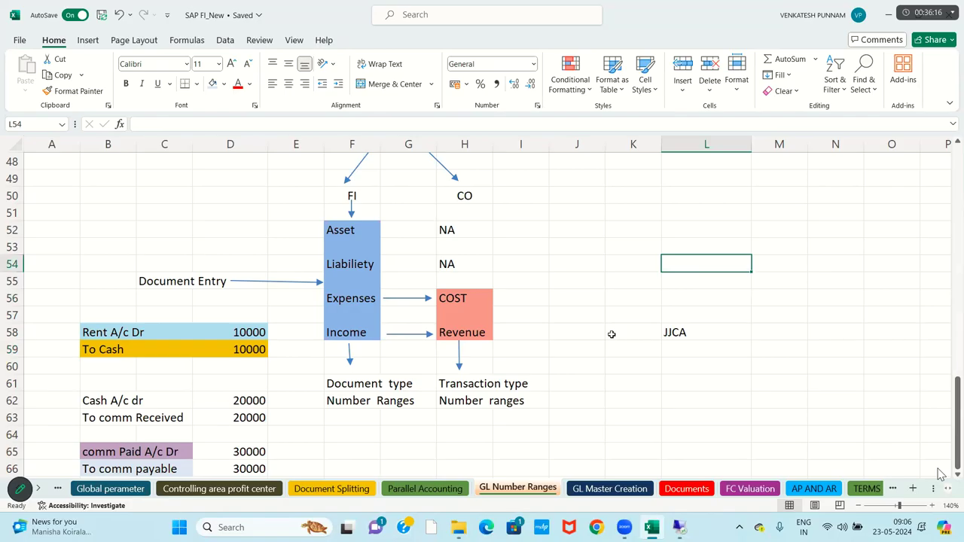
pyautogui.write('1000')
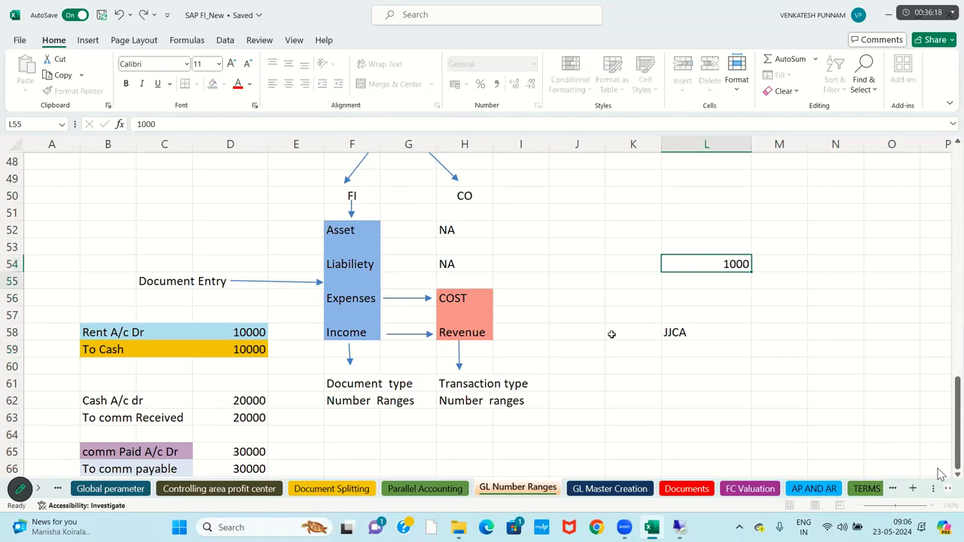
pyautogui.press('Return')
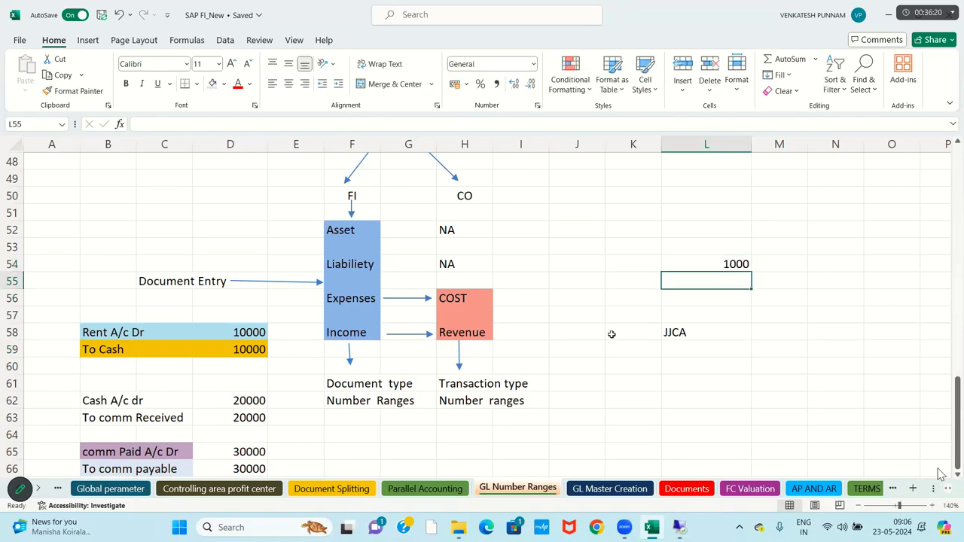
pyautogui.press('Up')
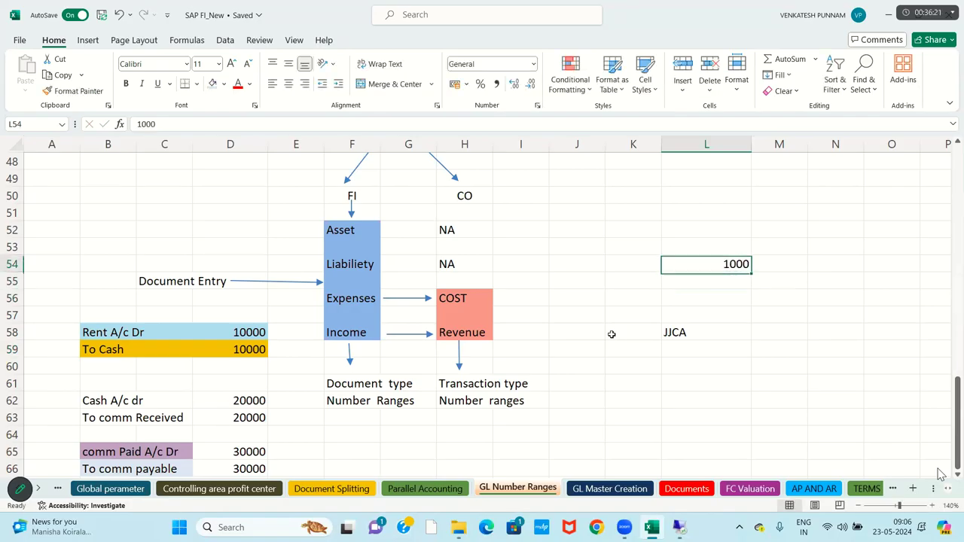
pyautogui.click(274, 84)
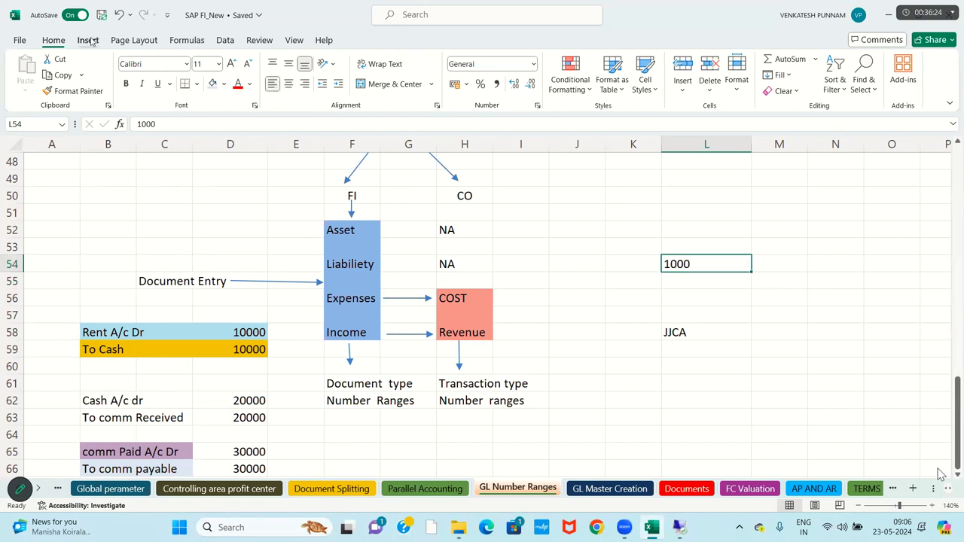
# - Draw a straight arrow about 1.33 cm high from the 1000 cell down to the JJCA cell
pyautogui.click(88, 40)
pyautogui.click(194, 59)
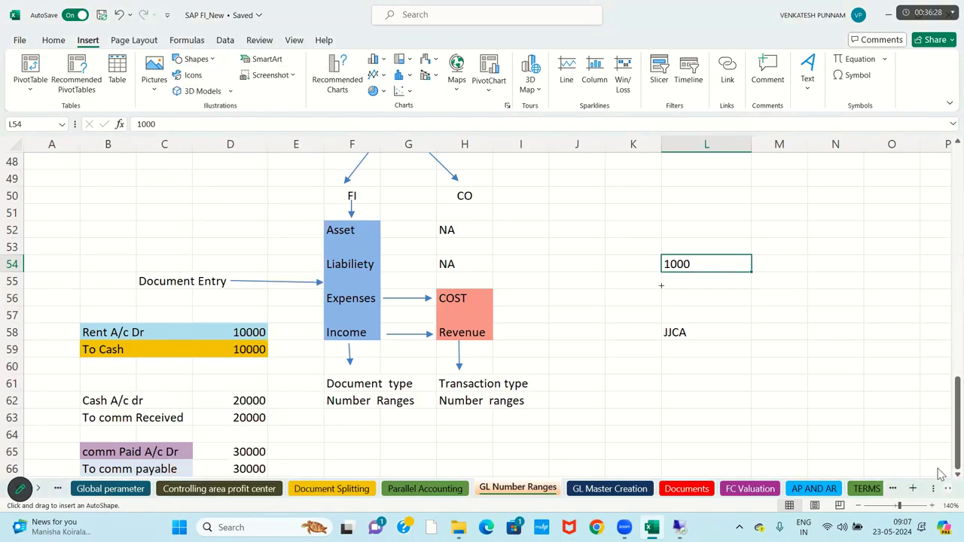
pyautogui.moveTo(678, 281); pyautogui.dragTo(682, 323)
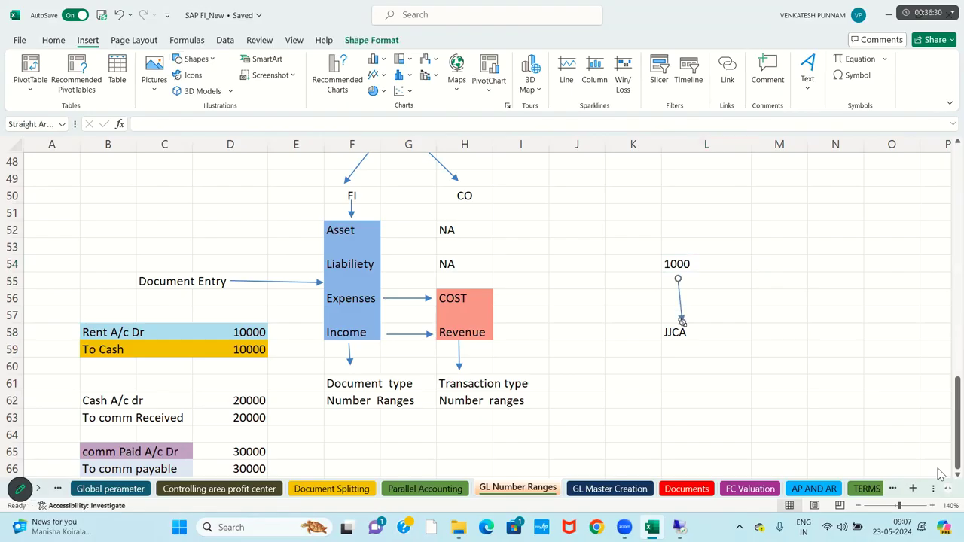
# - Enter MANUAL in cell M58 beside JJCA
pyautogui.click(762, 340)
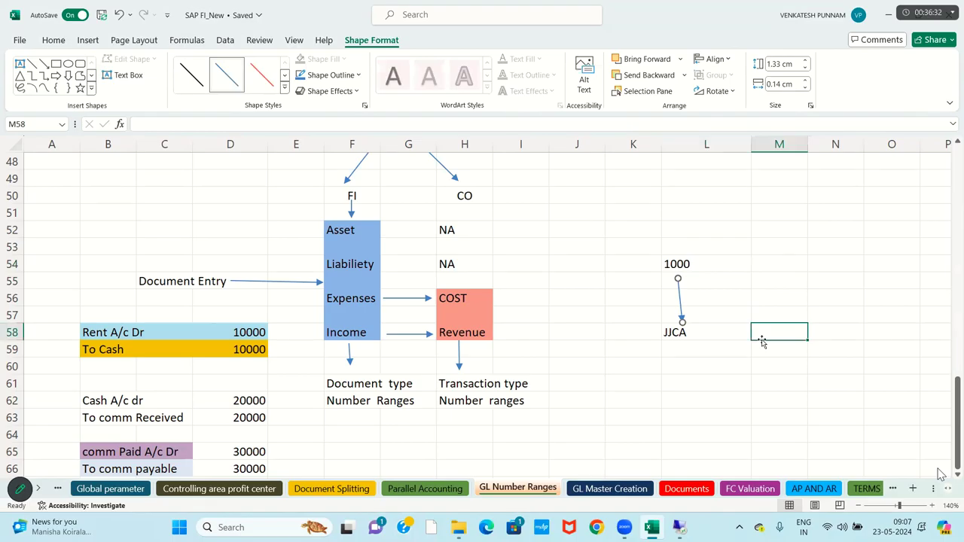
pyautogui.write('MANUA')
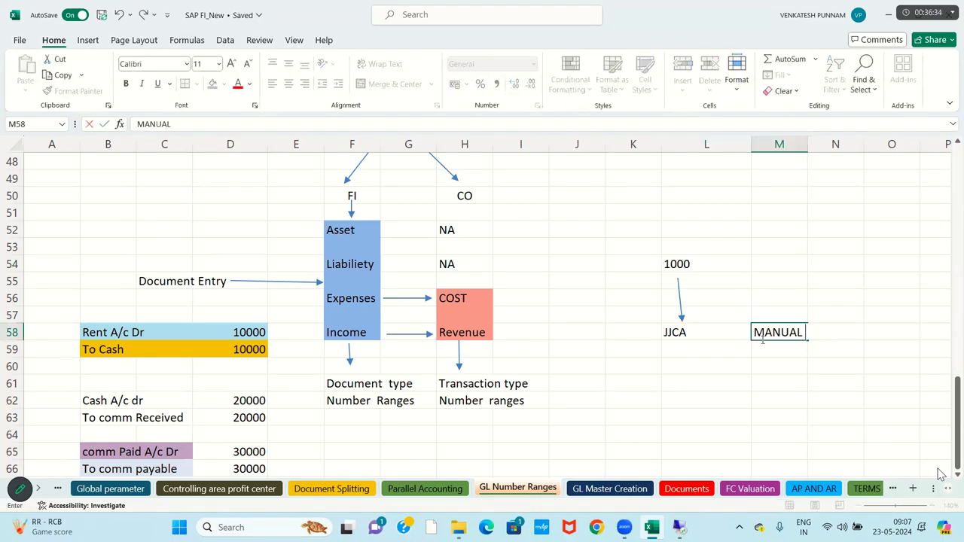
pyautogui.write('L')
pyautogui.press('Return')
# - Enter COPY in cell L56 between 1000 and JJCA
pyautogui.press('Up')
pyautogui.press('Up')
pyautogui.press('Up')
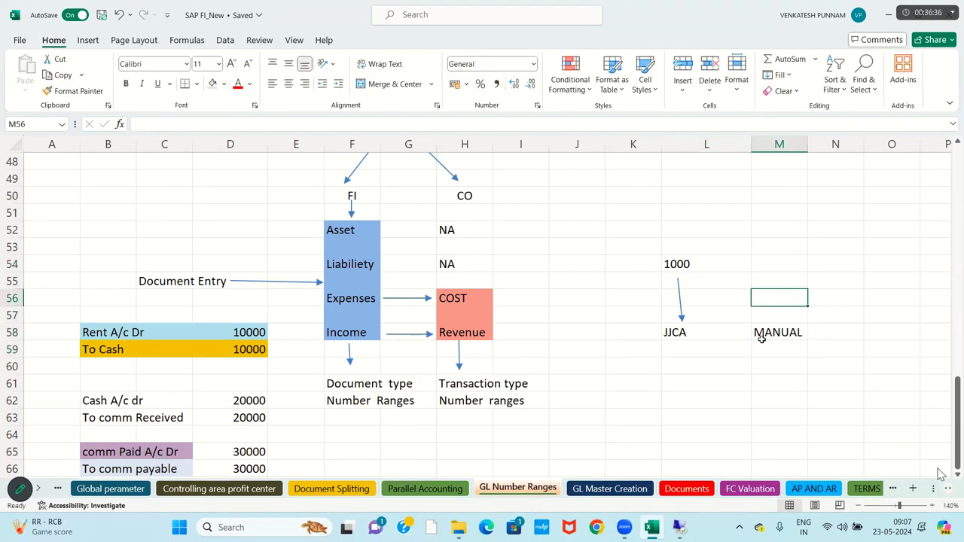
pyautogui.press('Left')
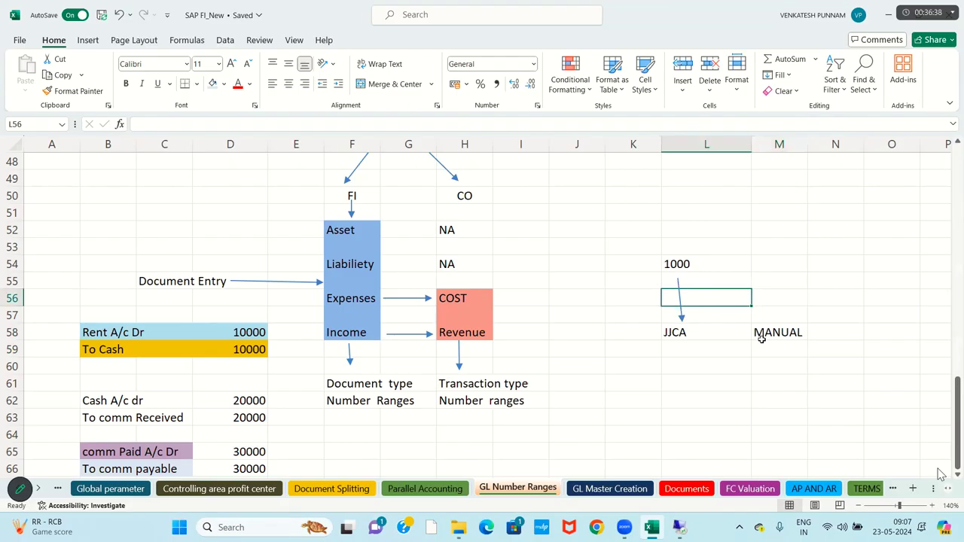
pyautogui.write('COPY')
pyautogui.press('Return')
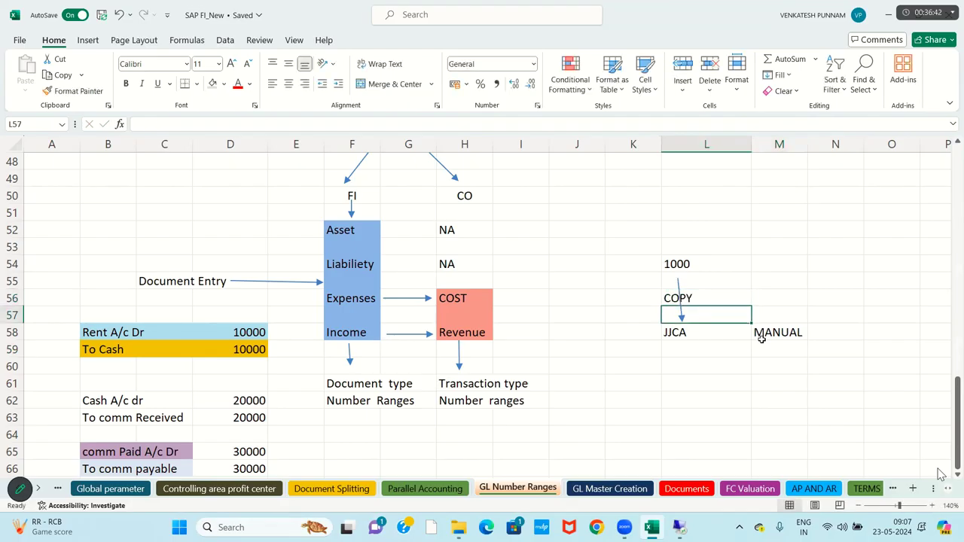
# - Switch to the SAP remote desktop session and leave the number range screens to return to Display IMG
pyautogui.hotkey('alt', 'Tab')
pyautogui.press('Tab')
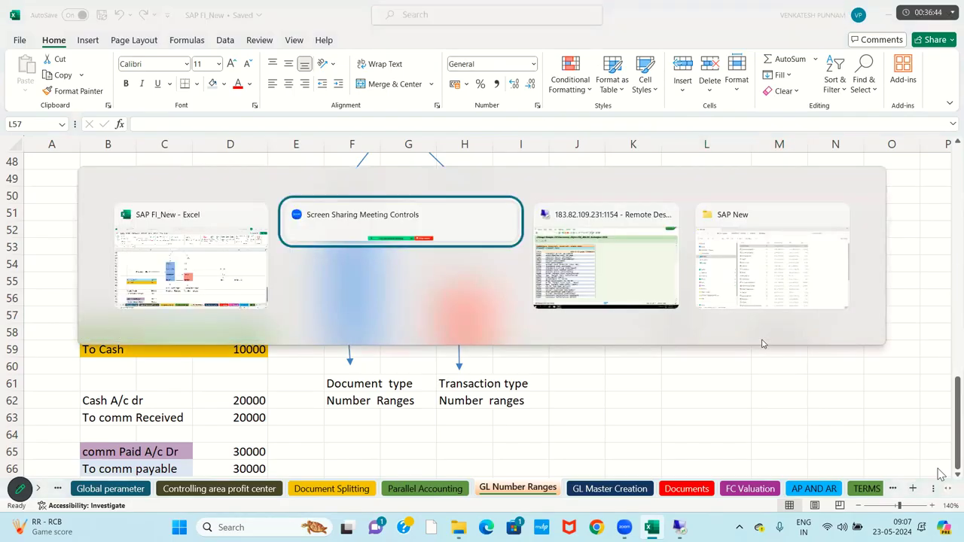
pyautogui.click(174, 41)
pyautogui.click(195, 41)
pyautogui.click(195, 42)
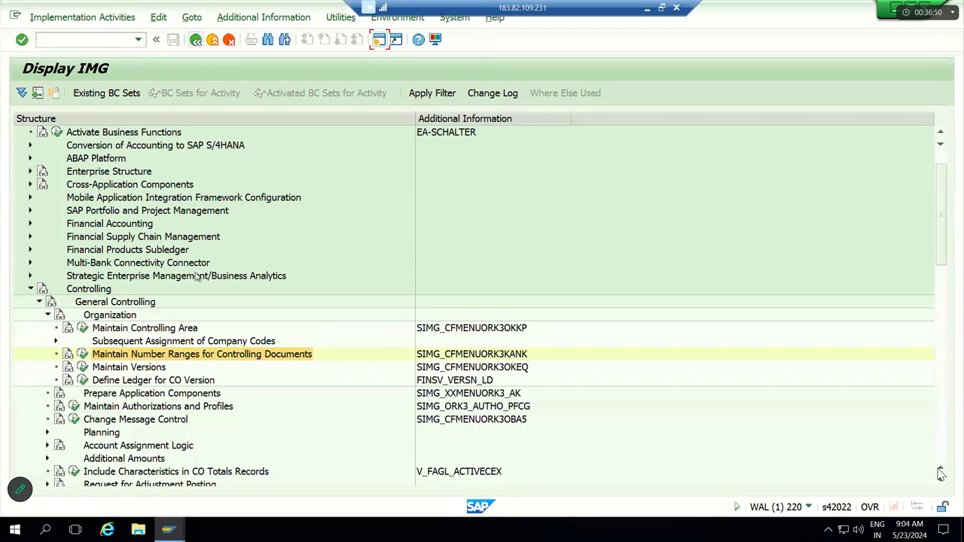
# - Open Maintain Number Ranges for Controlling Documents and set the CO Area to JJCA
pyautogui.click(82, 359)
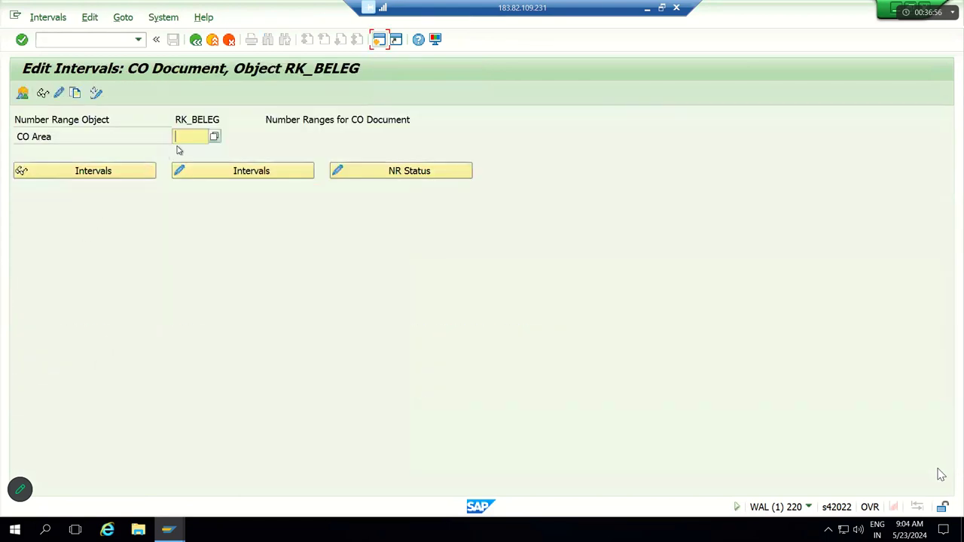
pyautogui.write('JJCA')
pyautogui.press('Return')
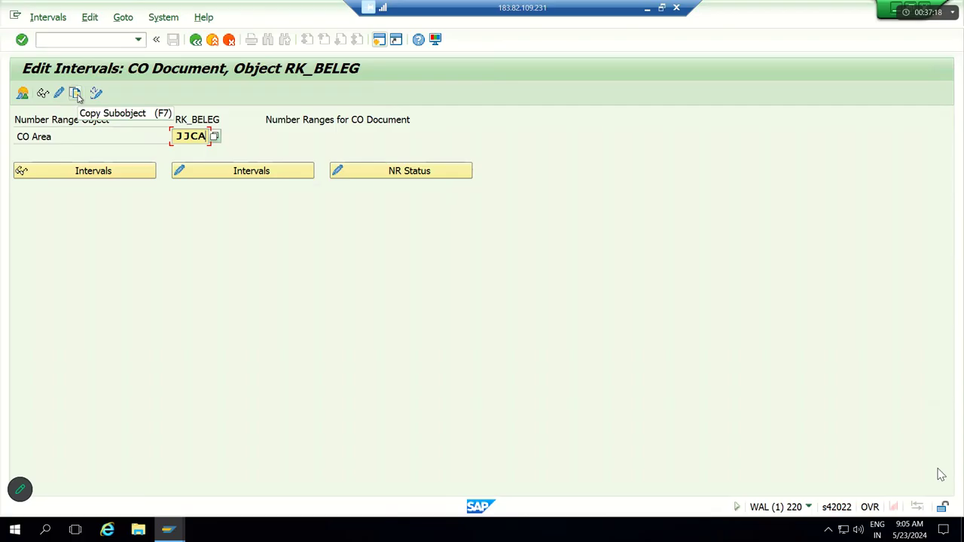
# - Fill in a subobject copy from CO area 1000 to JJCA and cancel it without copying
pyautogui.click(77, 93)
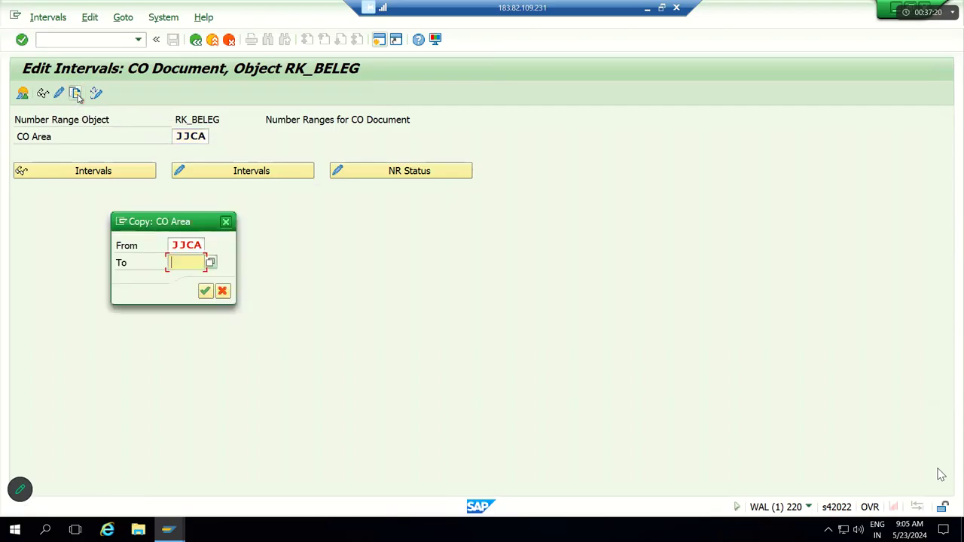
pyautogui.click(197, 245)
pyautogui.press('BackSpace')
pyautogui.press('BackSpace')
pyautogui.press('BackSpace')
pyautogui.press('BackSpace')
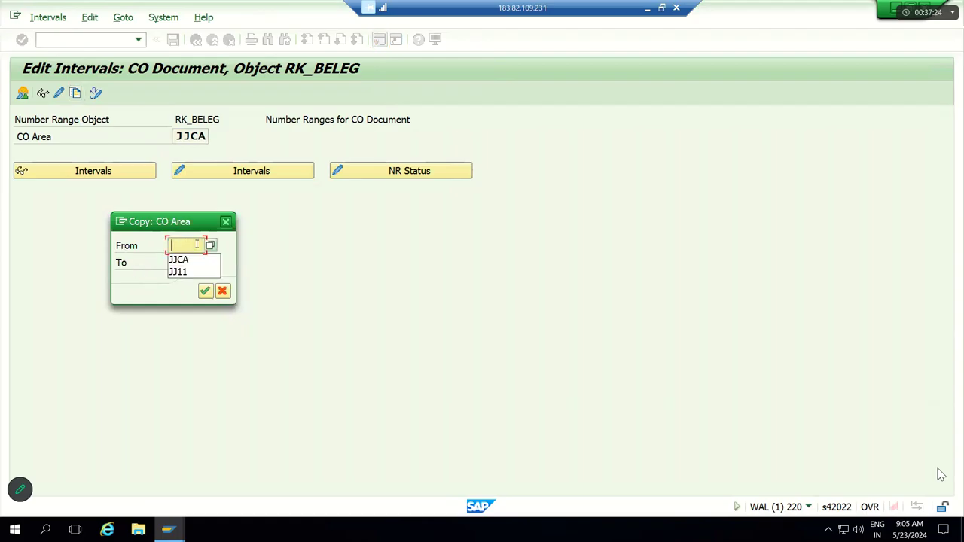
pyautogui.write('1000')
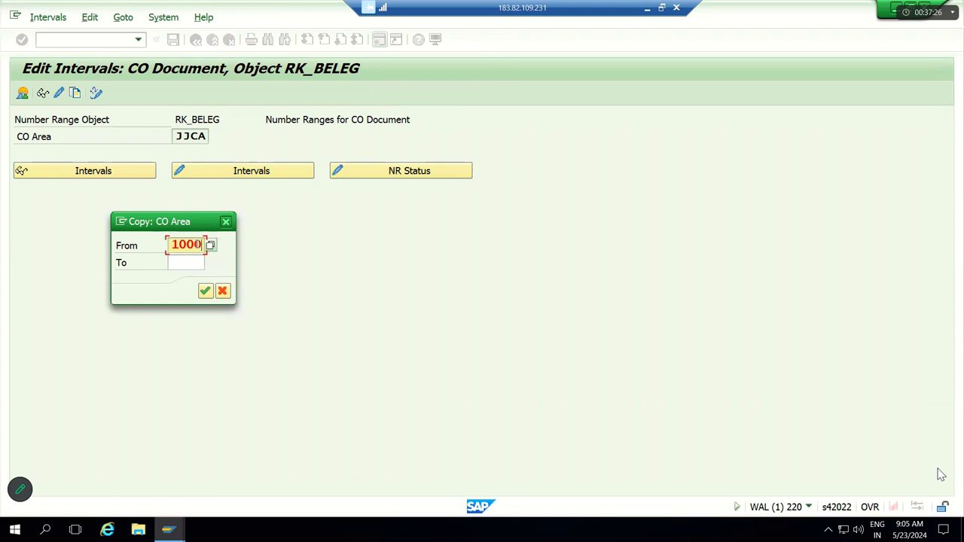
pyautogui.press('Tab')
pyautogui.write('JJCA')
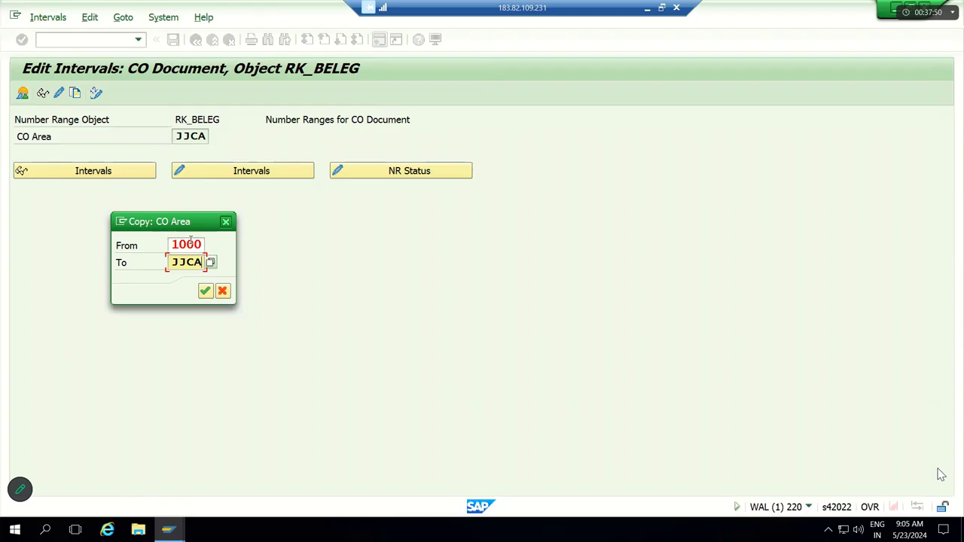
pyautogui.click(223, 291)
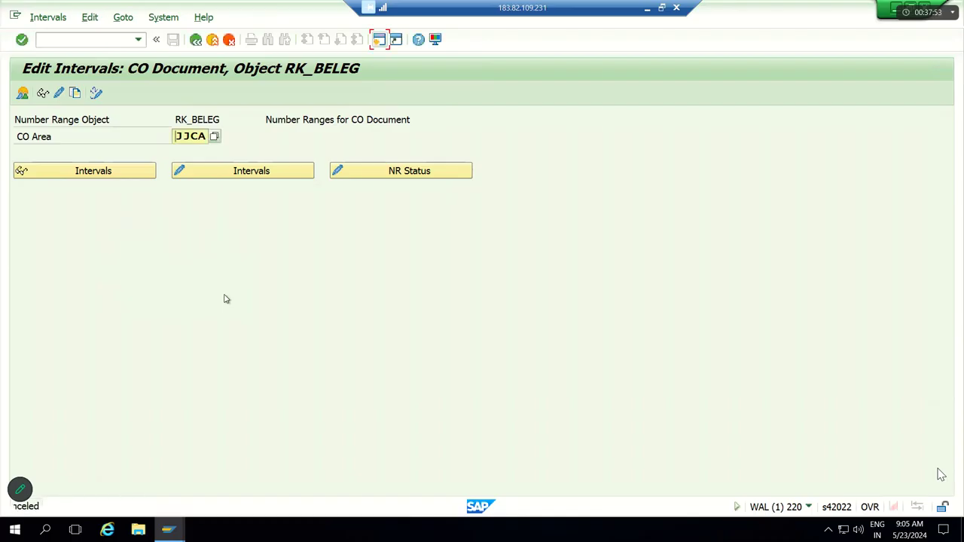
# - Open the group maintenance for CO area JJCA and check the elements at the end of the list
pyautogui.click(59, 95)
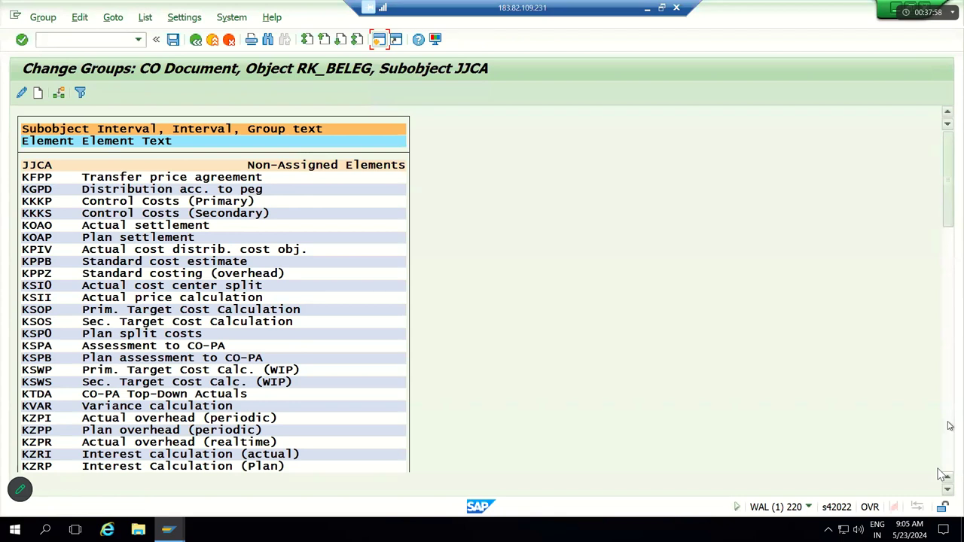
pyautogui.moveTo(948, 174); pyautogui.dragTo(948, 422)
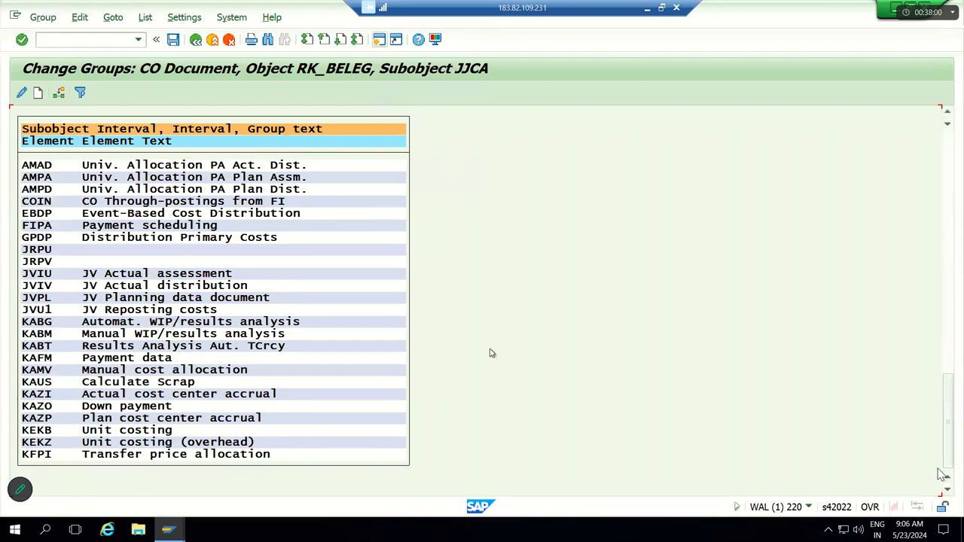
# - Check where group 01 (JJ_CO Number ranges) begins and assign the first two non-assigned elements of JJCA to it
pyautogui.click(948, 123)
pyautogui.scroll(4, 487, 294)
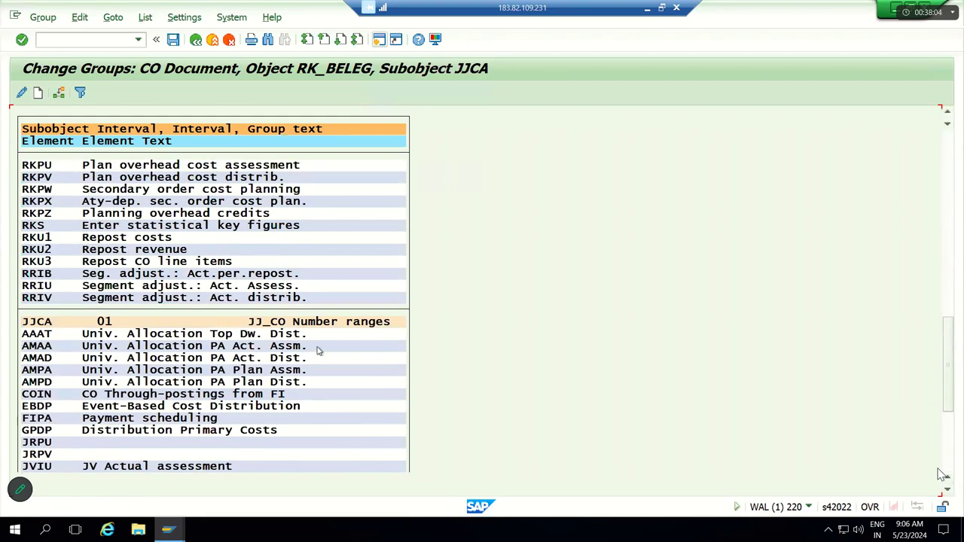
pyautogui.click(301, 322)
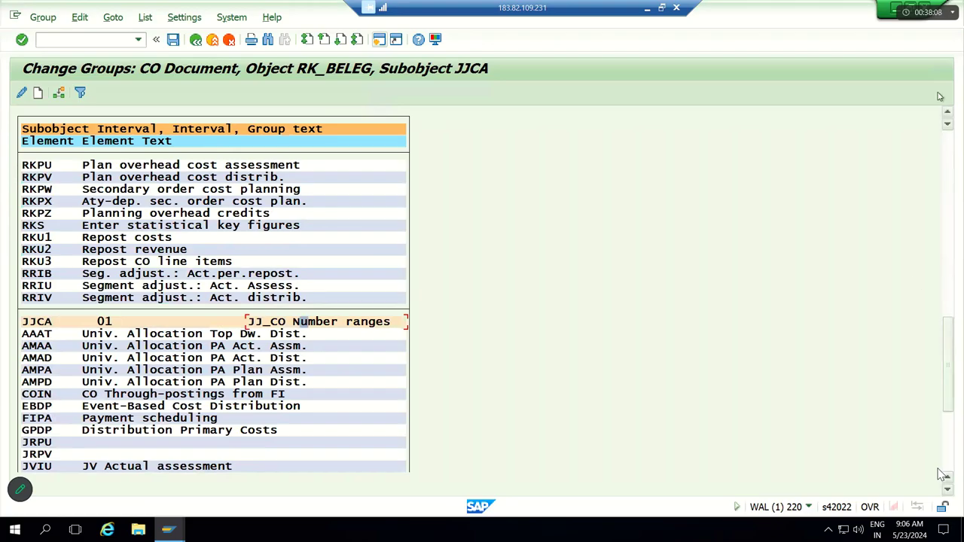
pyautogui.moveTo(953, 331); pyautogui.dragTo(942, 126)
pyautogui.click(35, 179)
pyautogui.click(59, 94)
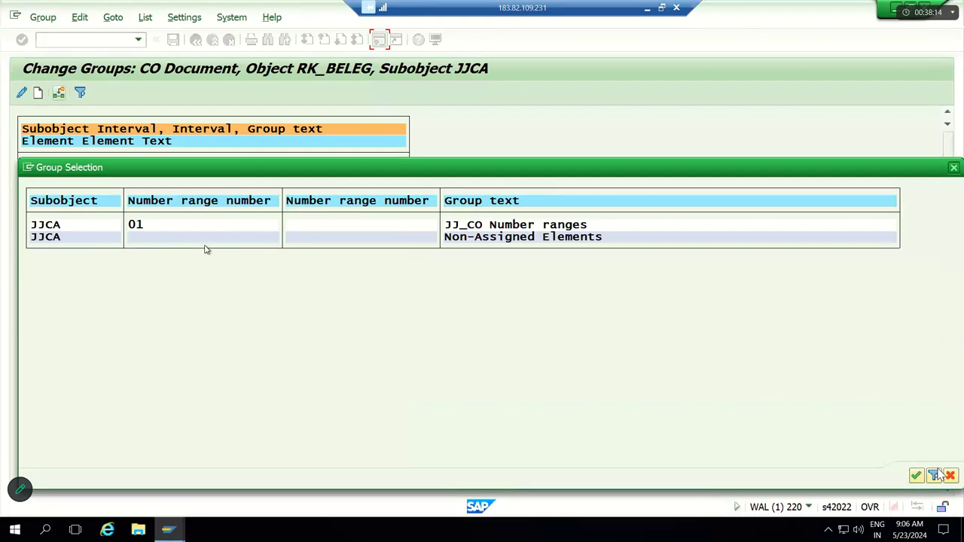
pyautogui.doubleClick(151, 231)
pyautogui.click(34, 178)
pyautogui.click(59, 93)
pyautogui.doubleClick(145, 229)
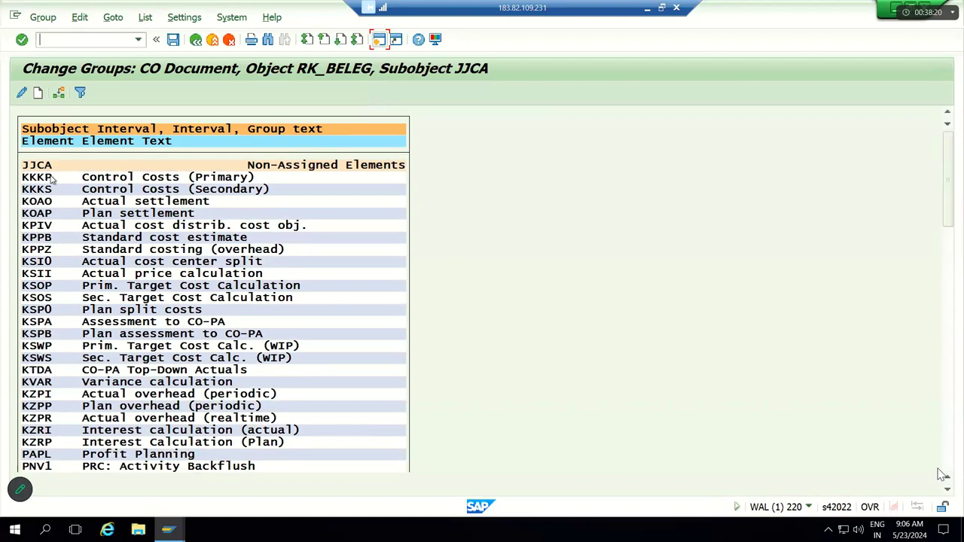
# - Assign the control cost elements KKKP and KKKS to group 01, JJ_CO Number ranges
pyautogui.click(59, 93)
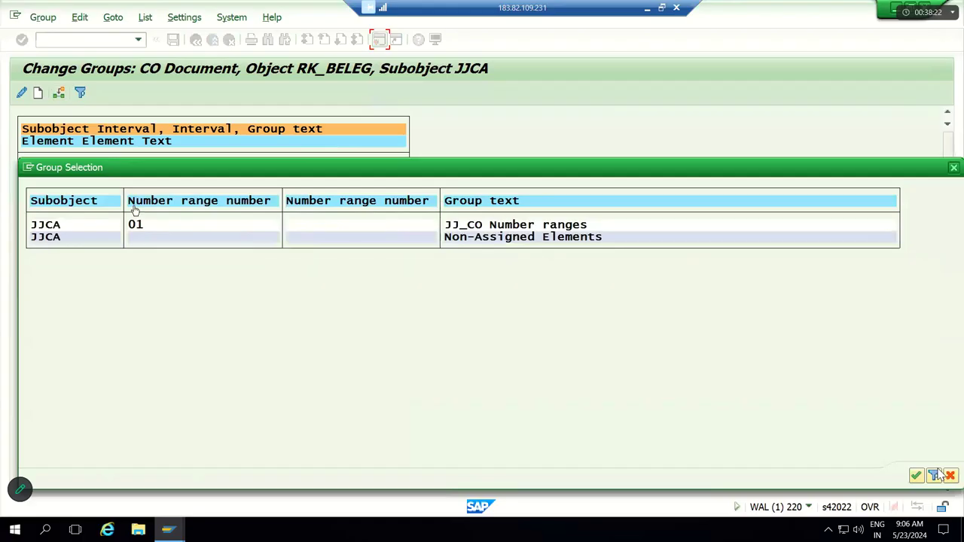
pyautogui.doubleClick(138, 228)
pyautogui.click(42, 179)
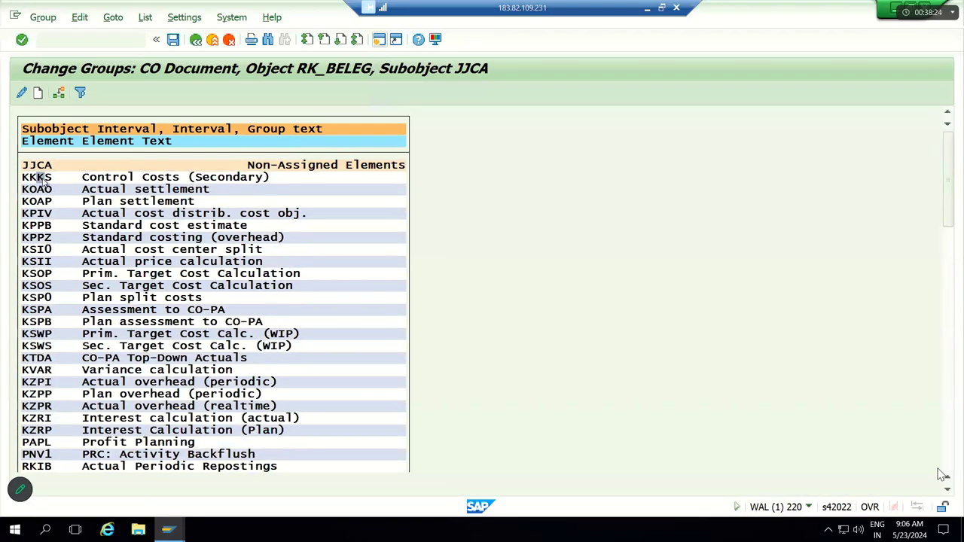
pyautogui.click(59, 94)
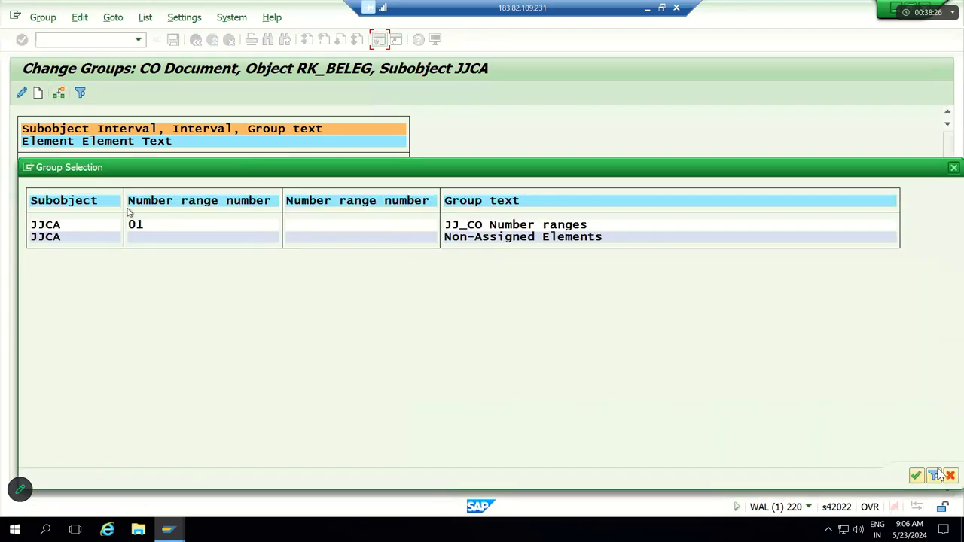
pyautogui.doubleClick(137, 225)
# - Assign the settlement elements KOAO and KOAP to group 01, JJ_CO Number ranges
pyautogui.click(37, 182)
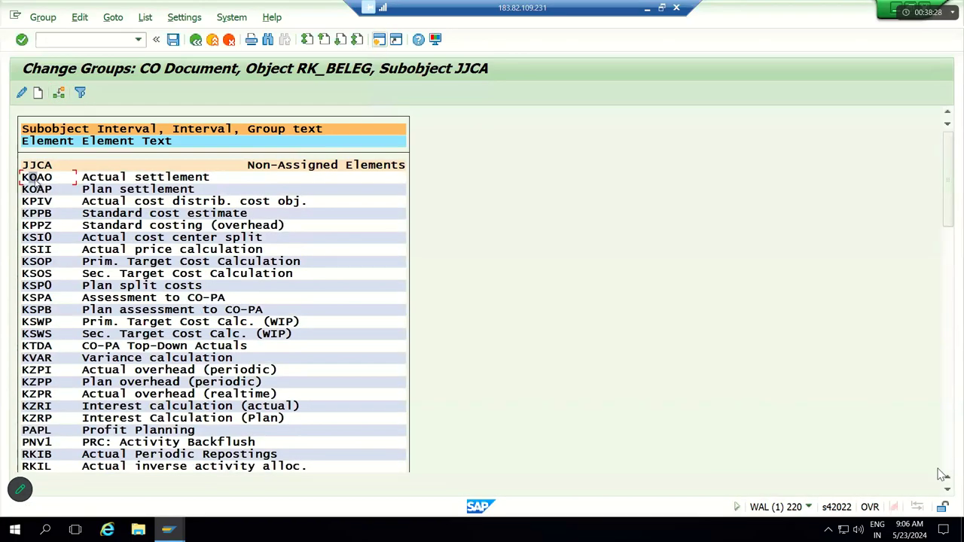
pyautogui.click(58, 93)
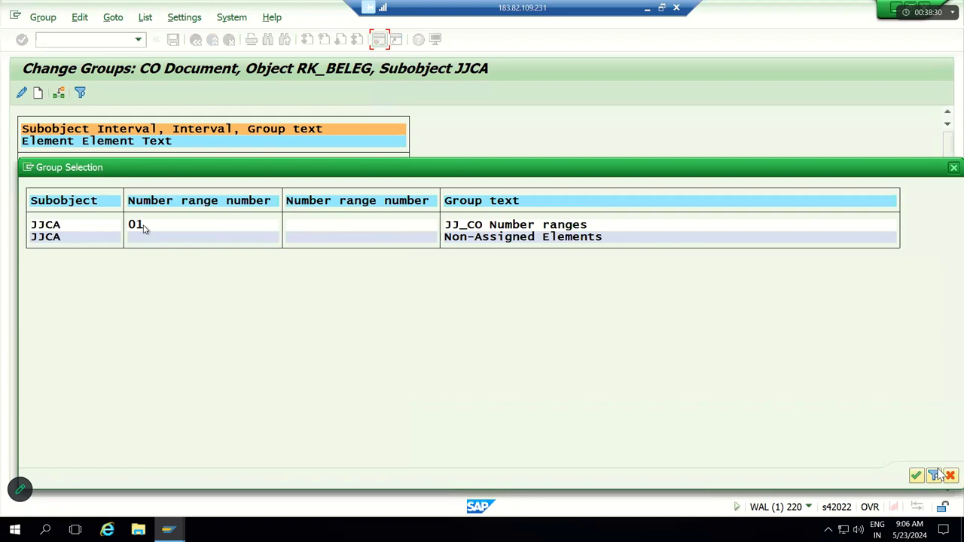
pyautogui.doubleClick(142, 225)
pyautogui.click(45, 180)
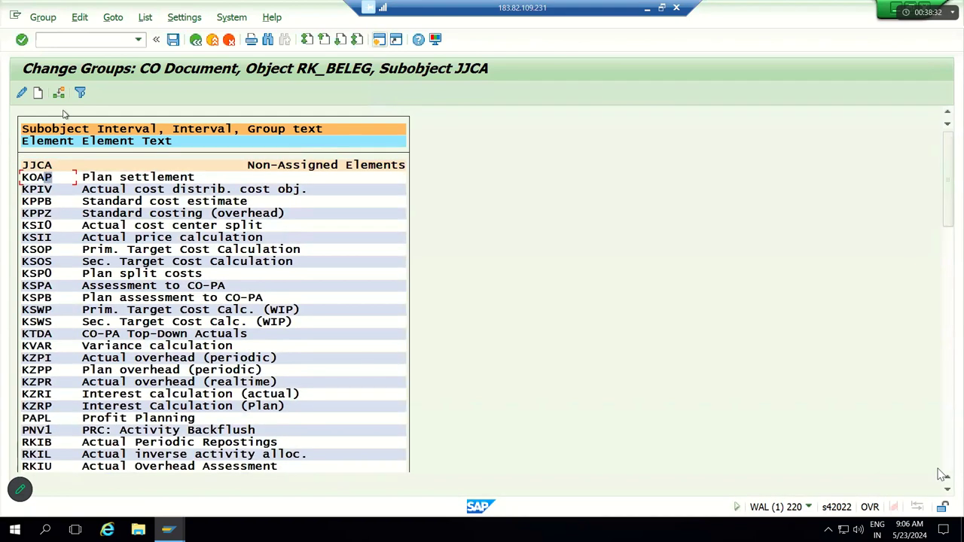
pyautogui.click(59, 94)
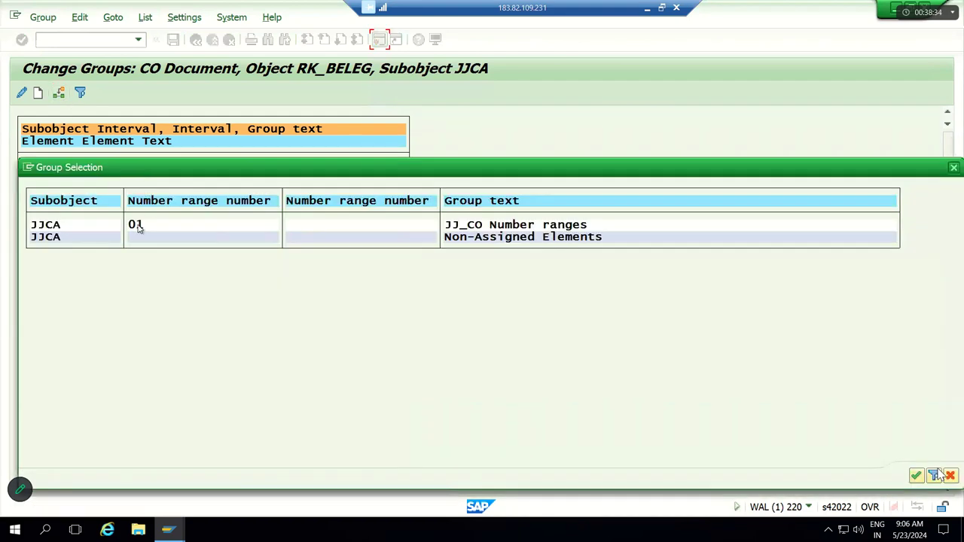
pyautogui.doubleClick(141, 225)
# - Assign elements KPIV, KPPB and KPPZ from the non-assigned list to number range group 01
pyautogui.click(45, 180)
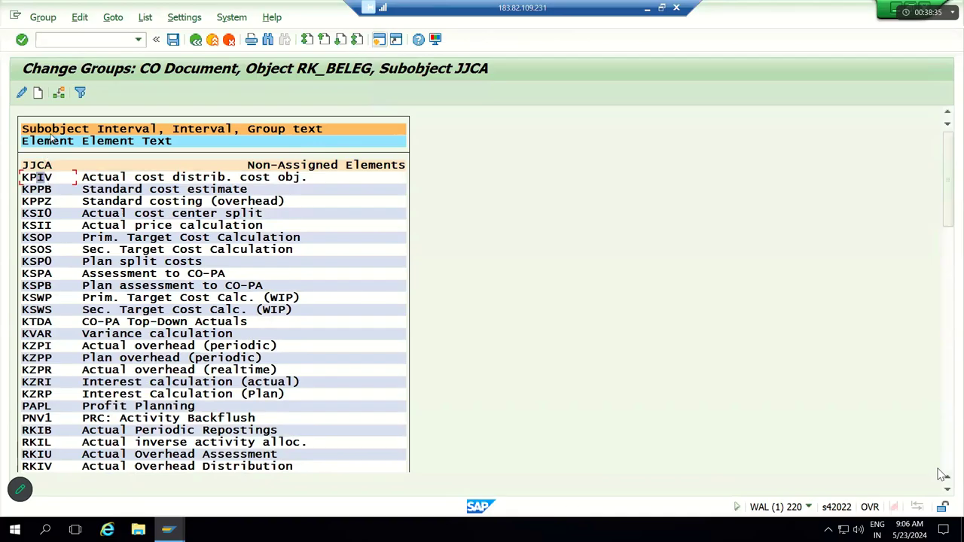
pyautogui.click(59, 93)
pyautogui.doubleClick(162, 226)
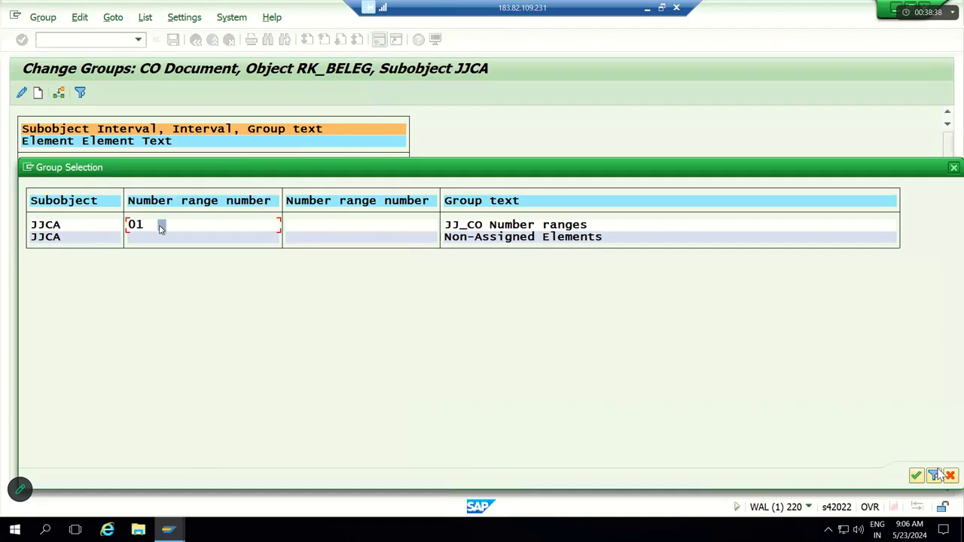
pyautogui.click(61, 93)
pyautogui.doubleClick(138, 227)
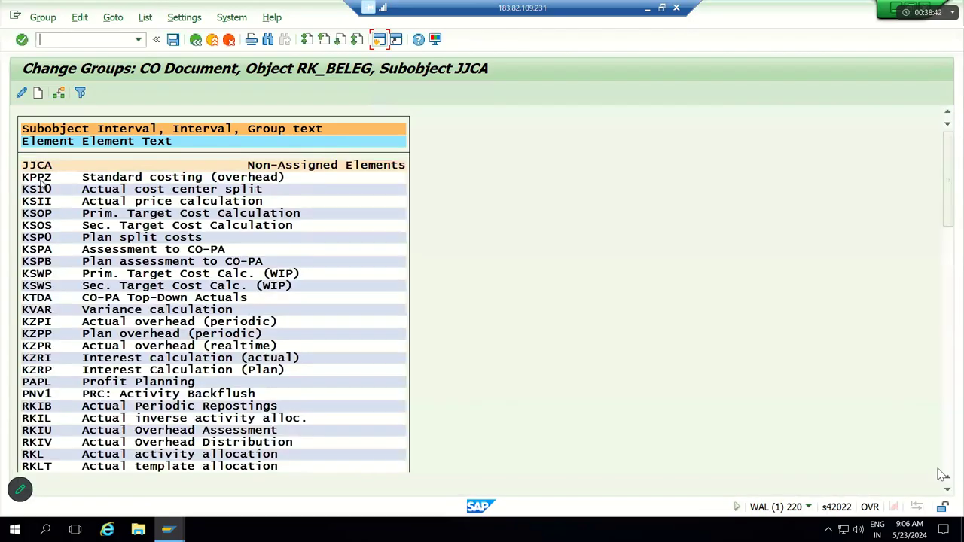
pyautogui.click(60, 93)
pyautogui.doubleClick(131, 224)
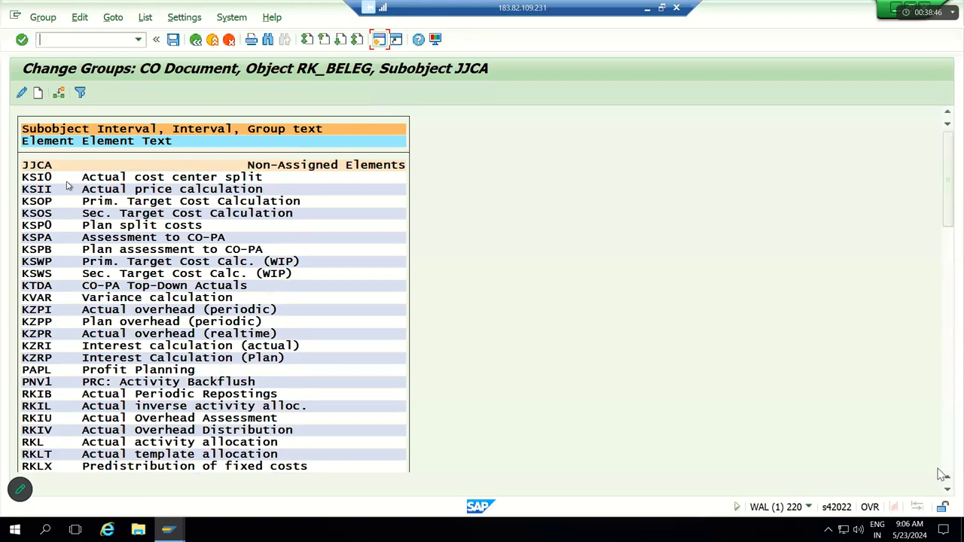
# - Assign elements KSI0, KSII and KSOP from the non-assigned list to number range group 01
pyautogui.click(58, 93)
pyautogui.doubleClick(125, 225)
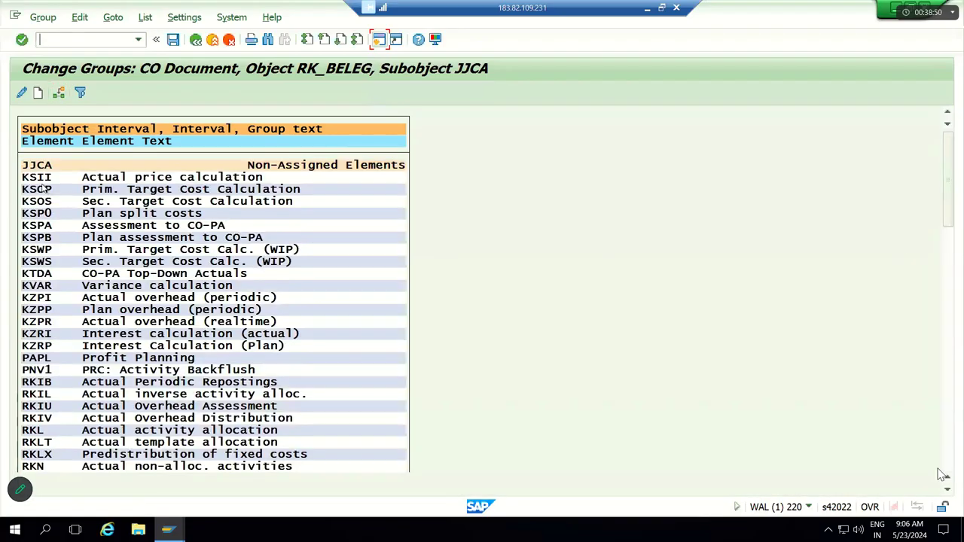
pyautogui.click(40, 180)
pyautogui.click(59, 92)
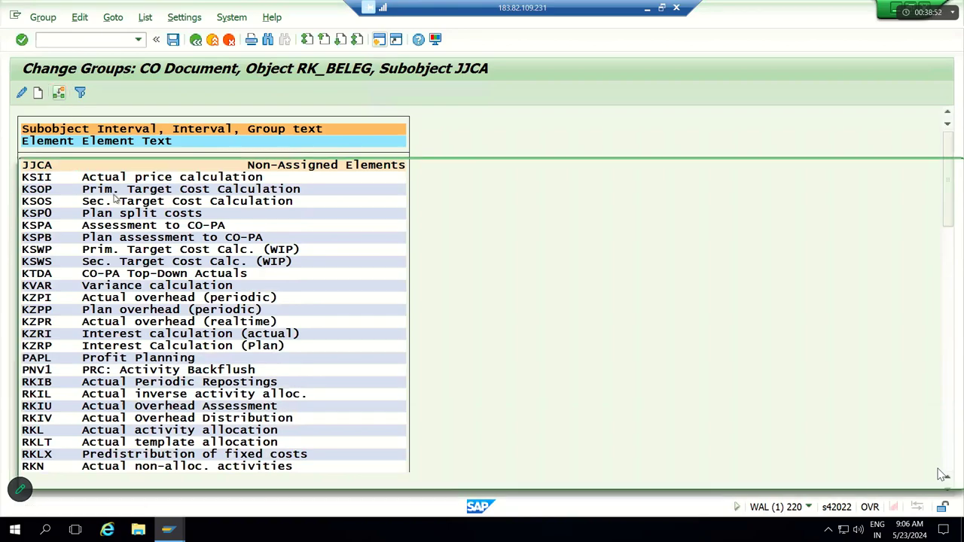
pyautogui.doubleClick(137, 224)
pyautogui.click(38, 177)
pyautogui.click(59, 93)
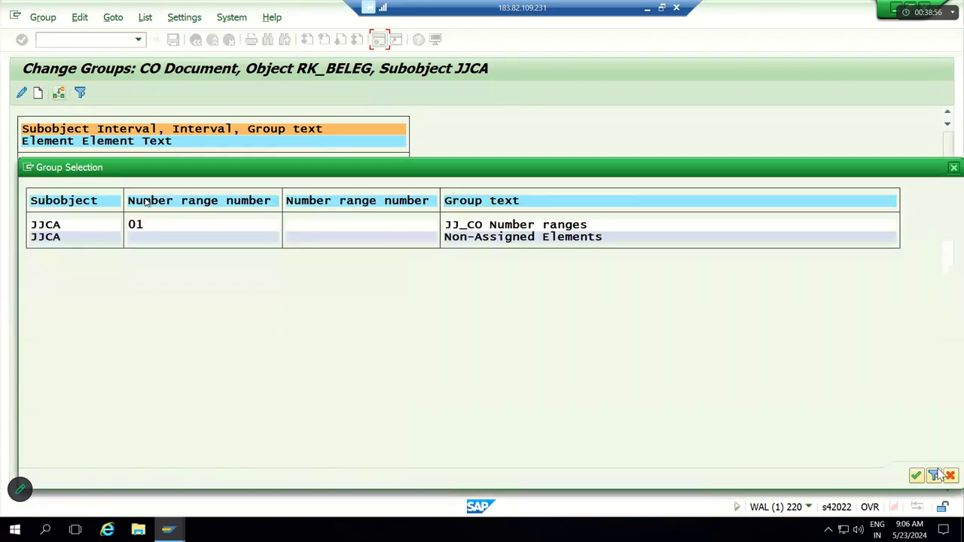
pyautogui.doubleClick(144, 231)
# - Assign elements KSOS, KSP0 and KSPA from the non-assigned list to number range group 01
pyautogui.click(41, 178)
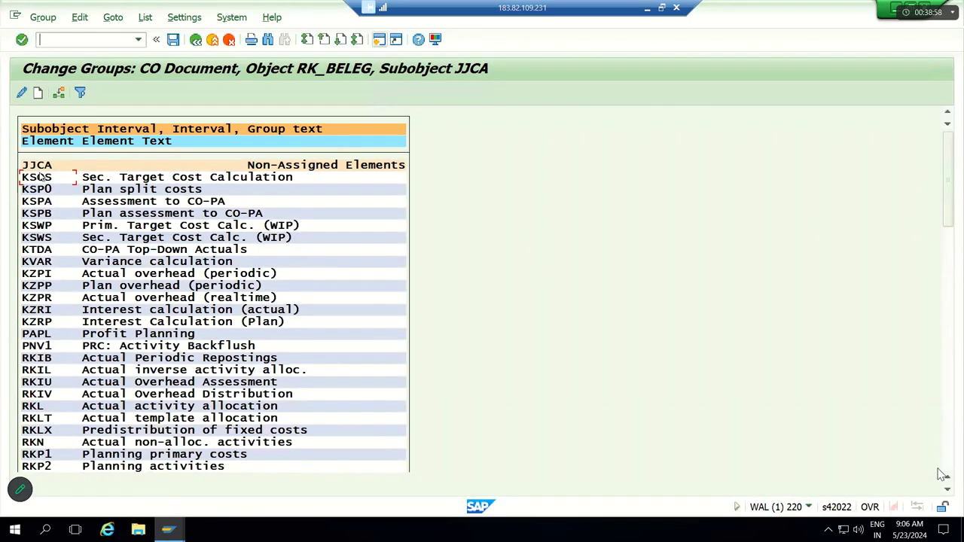
pyautogui.click(59, 93)
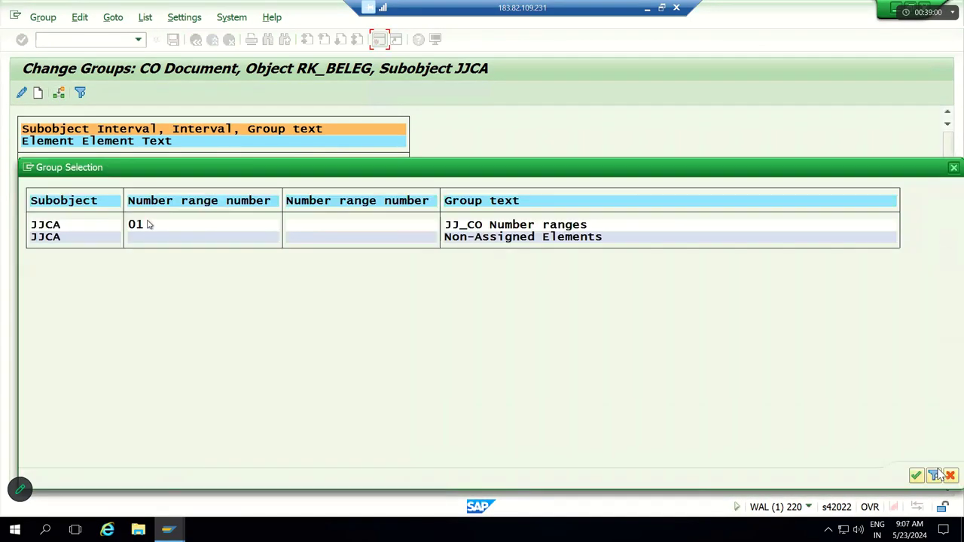
pyautogui.press('Return')
pyautogui.click(51, 180)
pyautogui.click(60, 93)
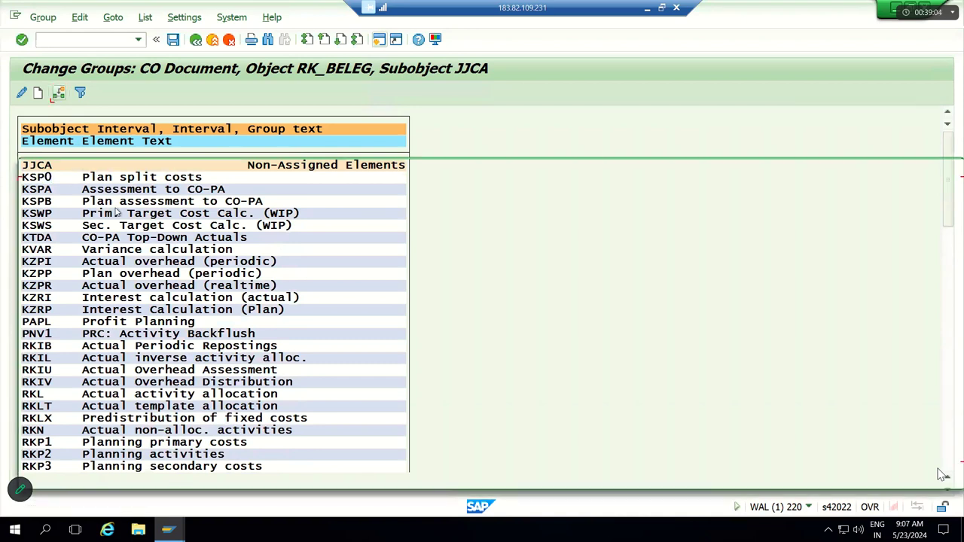
pyautogui.press('Return')
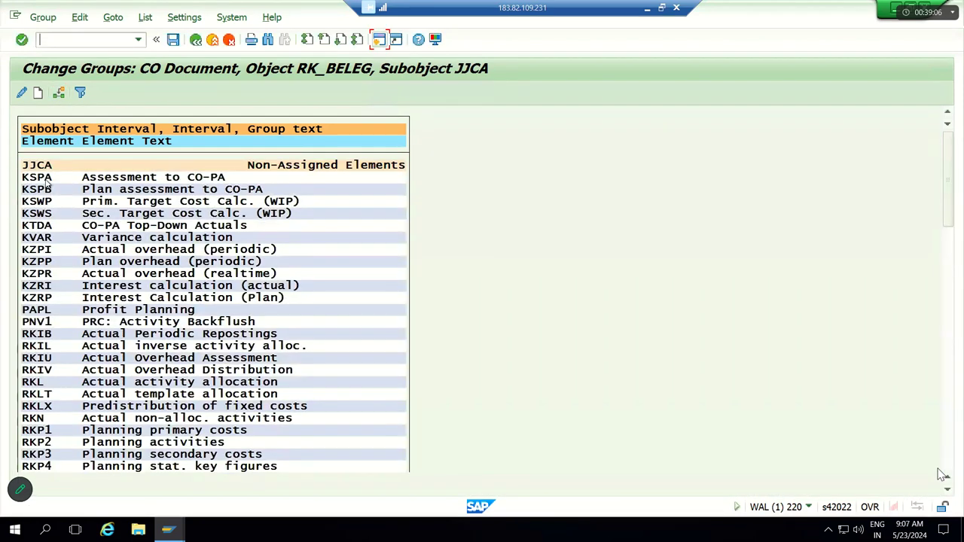
pyautogui.click(60, 93)
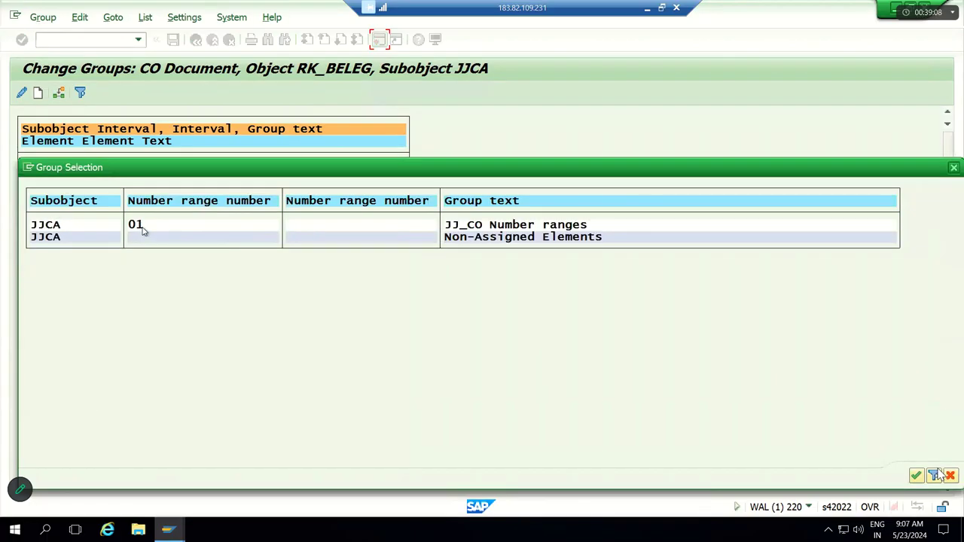
pyautogui.press('Return')
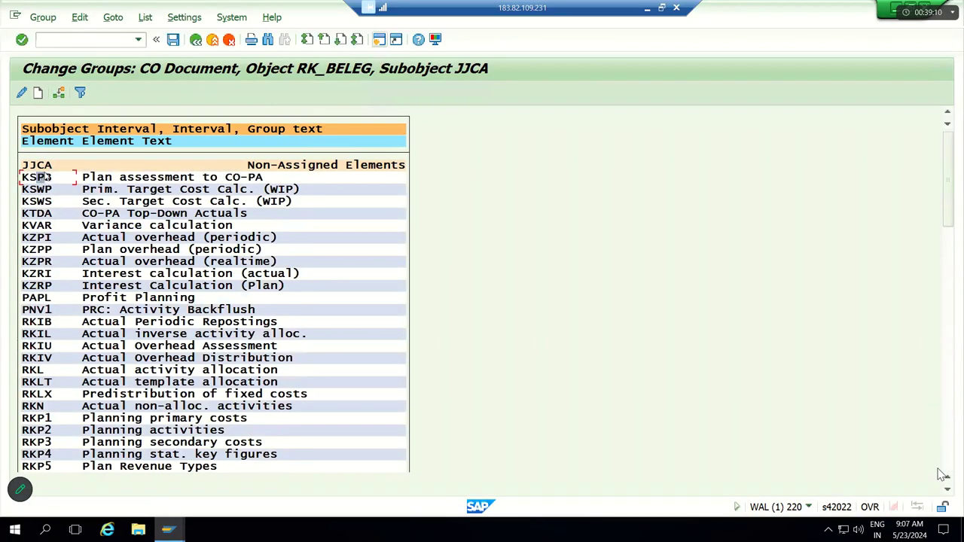
# - Assign the plan assessment element KSPB and the WIP target cost elements KSWP and KSWS to group 01
pyautogui.press('F7')
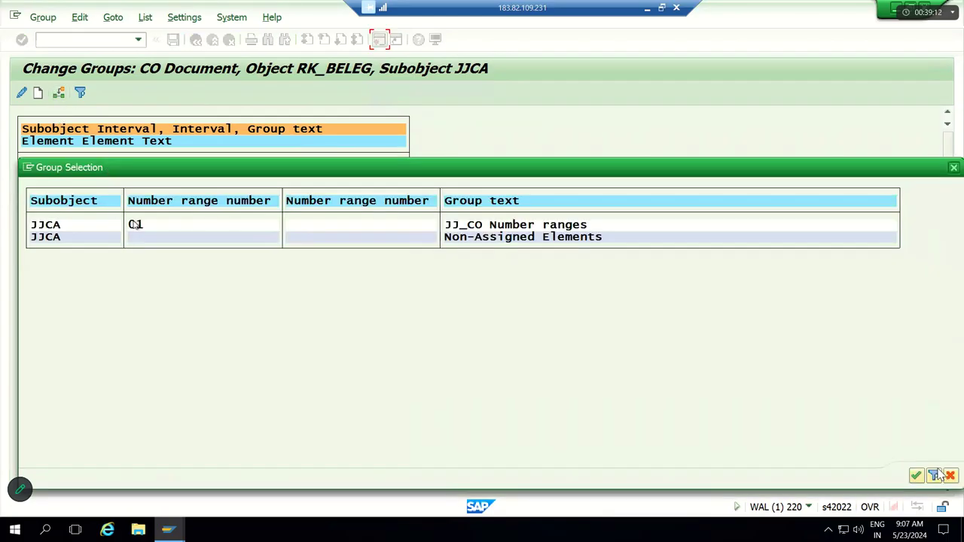
pyautogui.press('Return')
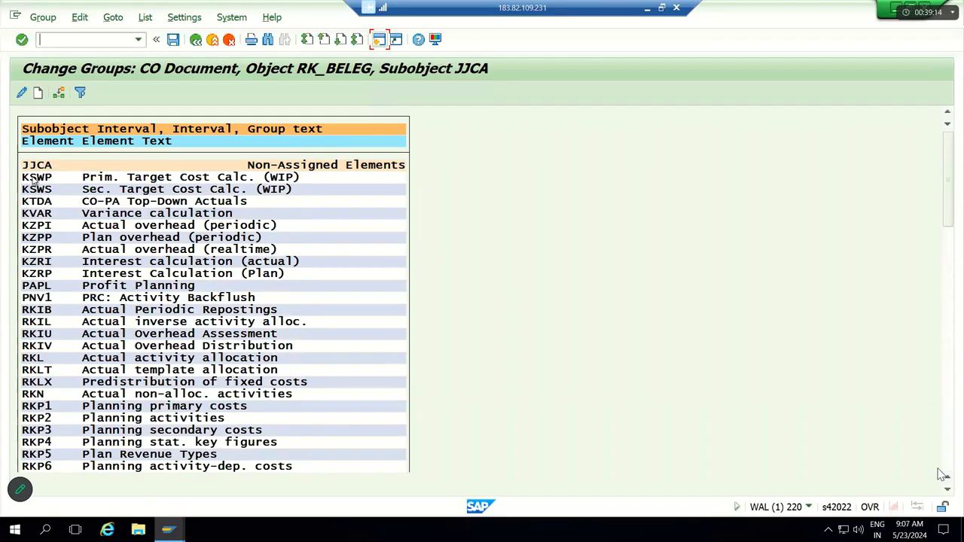
pyautogui.click(59, 93)
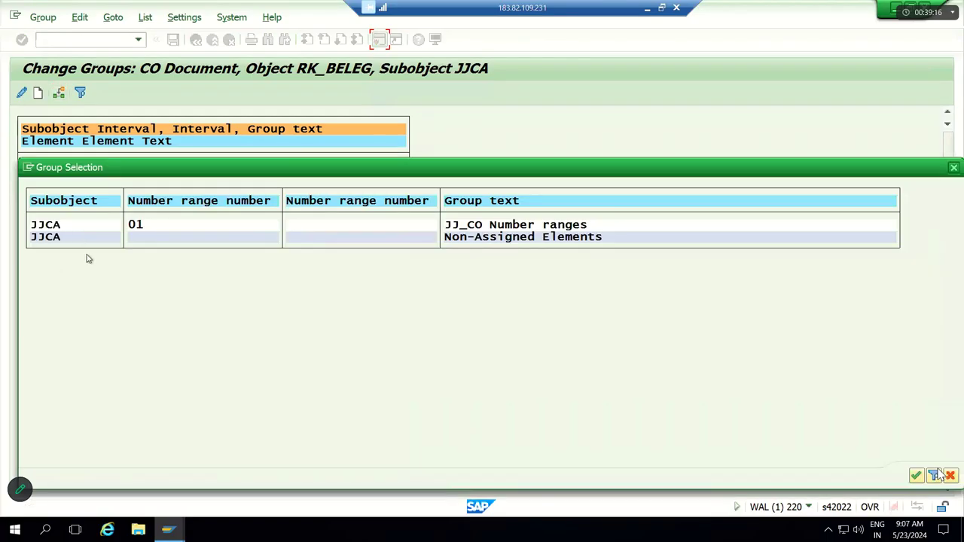
pyautogui.doubleClick(143, 235)
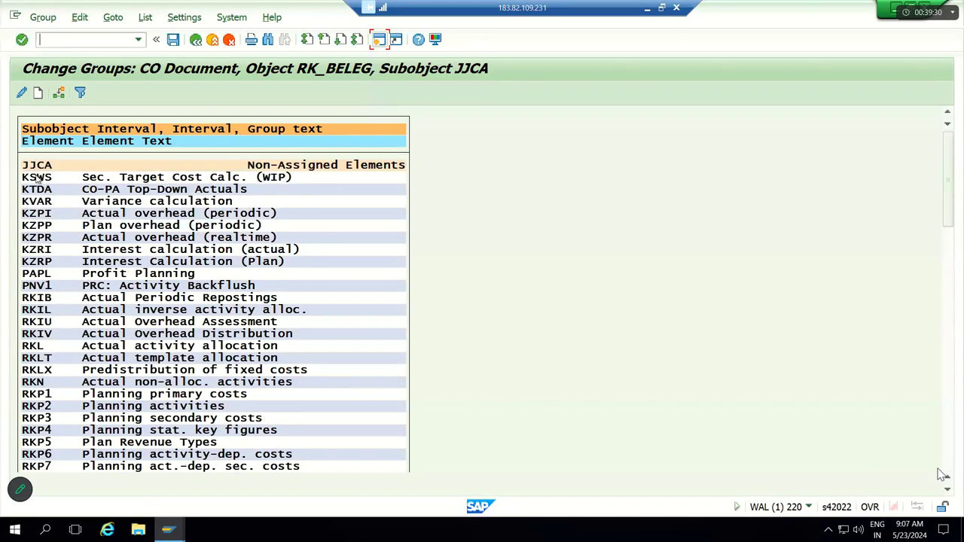
pyautogui.click(59, 93)
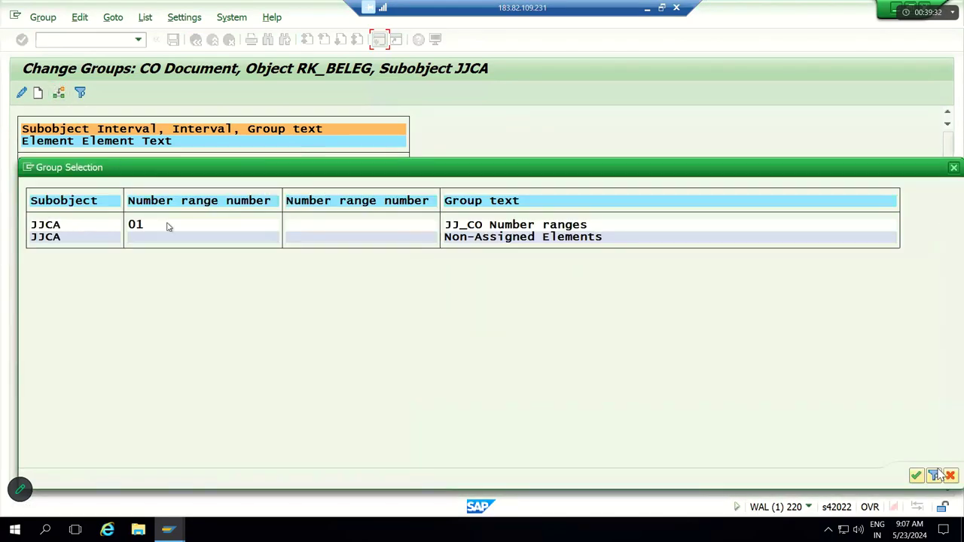
pyautogui.doubleClick(157, 228)
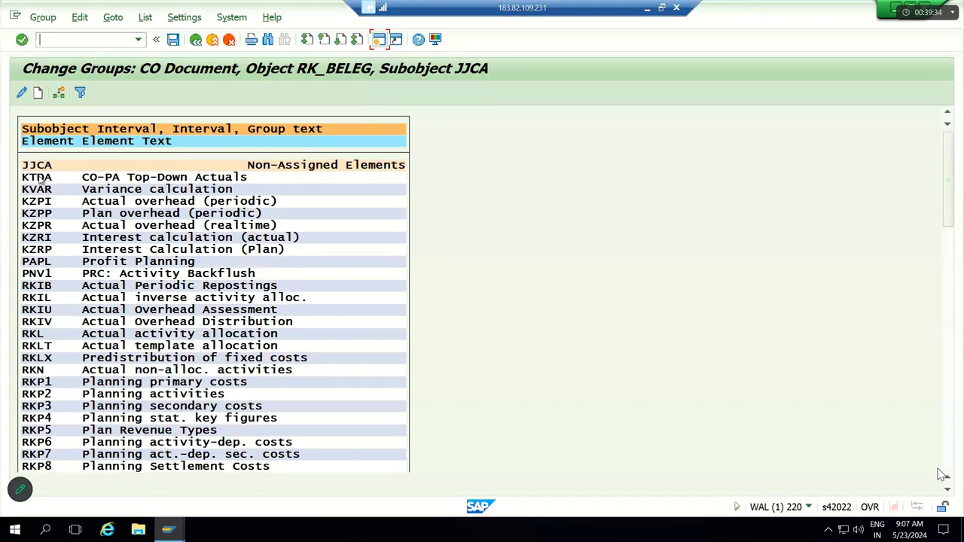
# - Assign elements KTDA, KVAR and KZPI from the non-assigned list to number range group 01
pyautogui.click(59, 93)
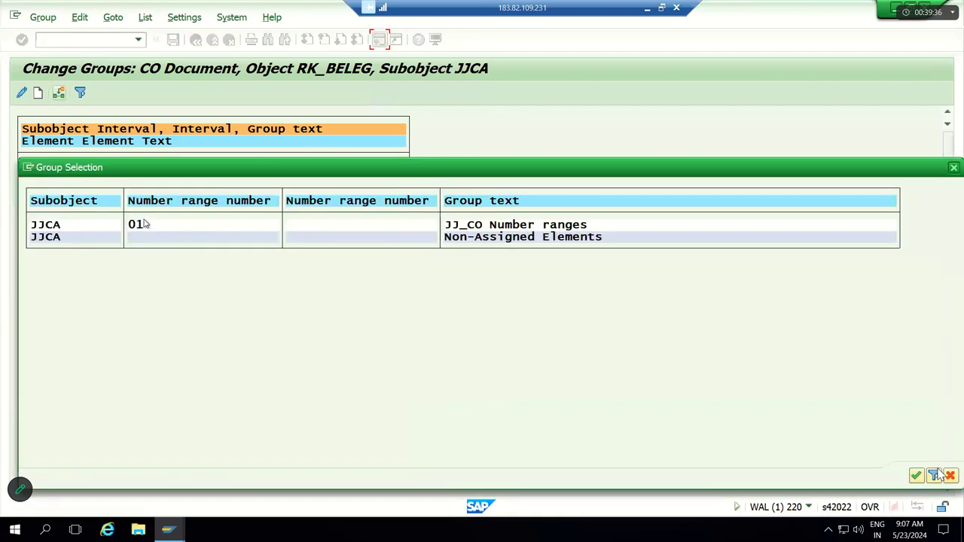
pyautogui.doubleClick(145, 225)
pyautogui.click(29, 181)
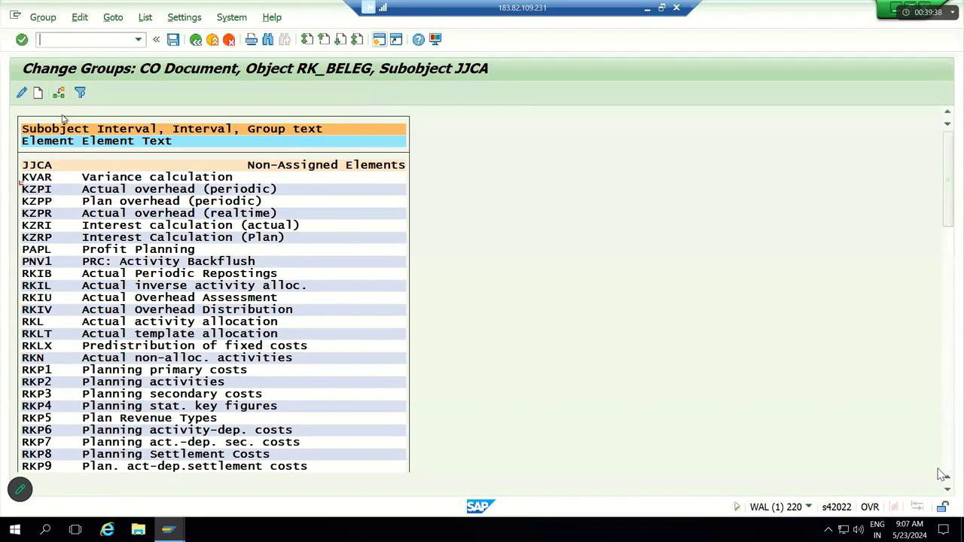
pyautogui.click(59, 92)
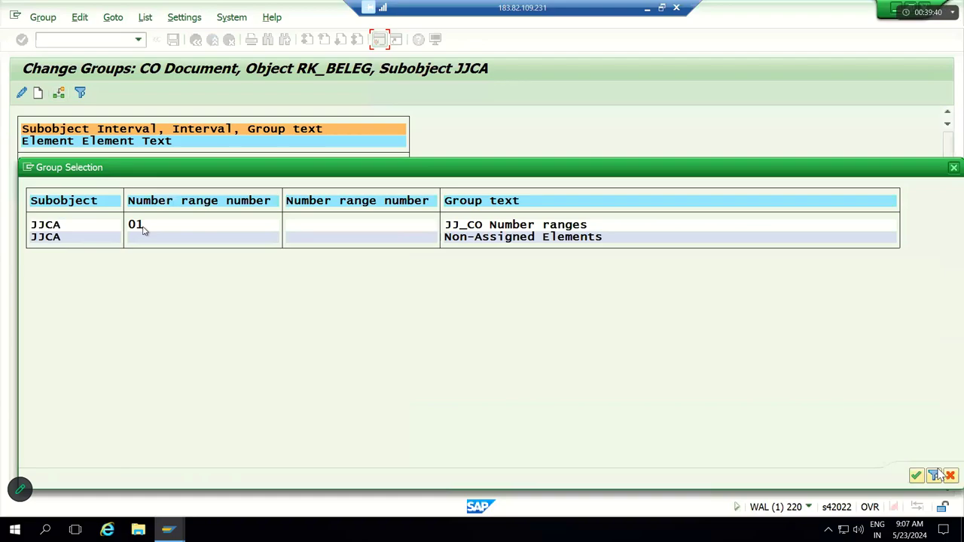
pyautogui.press('Return')
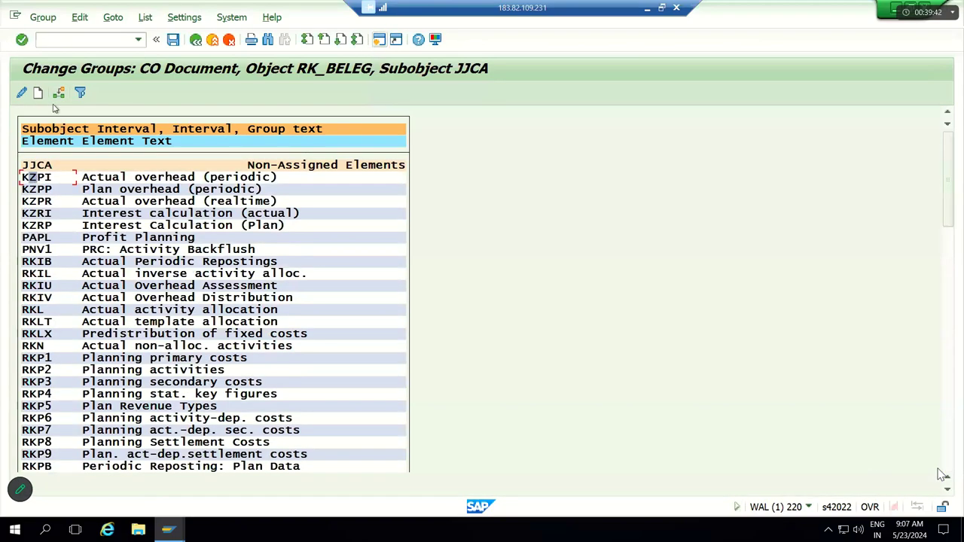
pyautogui.click(59, 92)
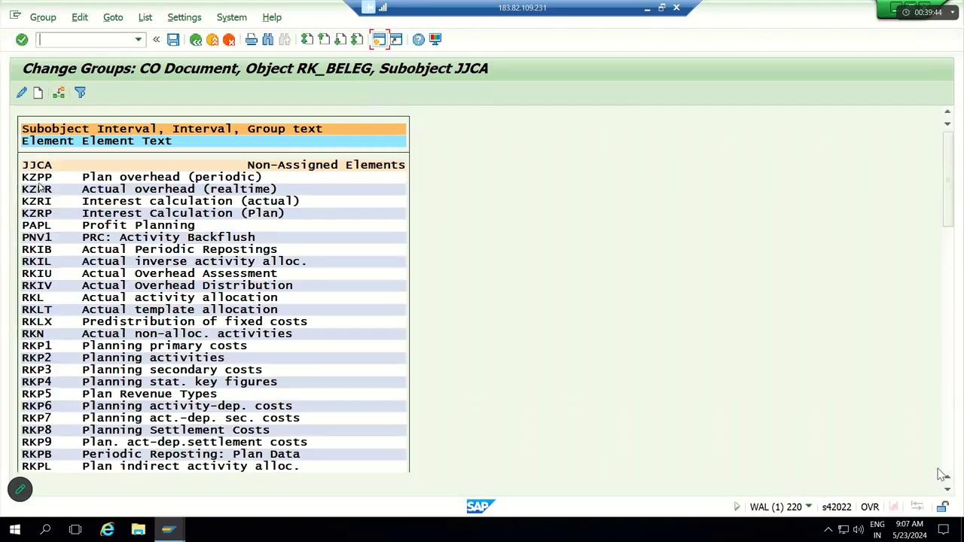
# - Assign the overhead elements KZPP and KZPR and the actual interest calculation element KZRI to number range group 01
pyautogui.doubleClick(144, 224)
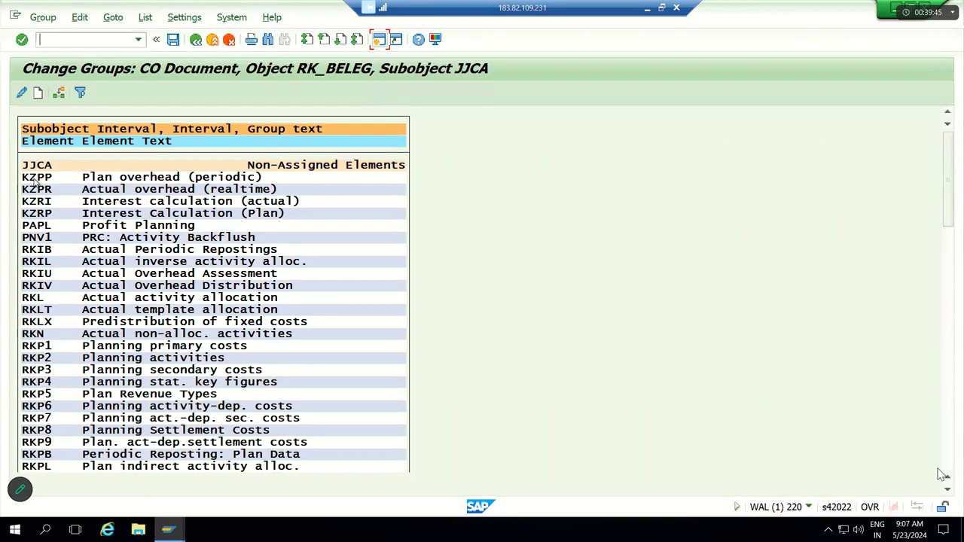
pyautogui.click(59, 93)
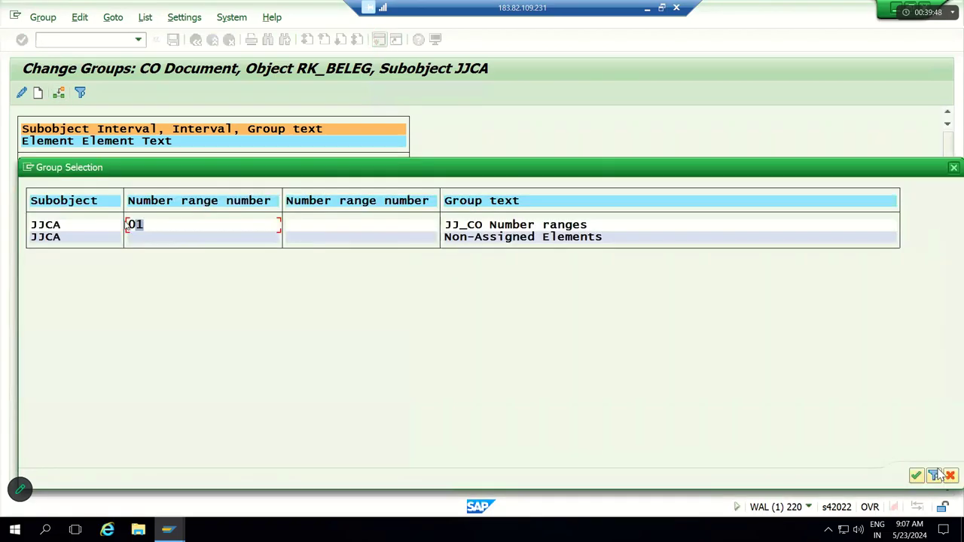
pyautogui.doubleClick(135, 224)
pyautogui.click(59, 93)
pyautogui.doubleClick(135, 224)
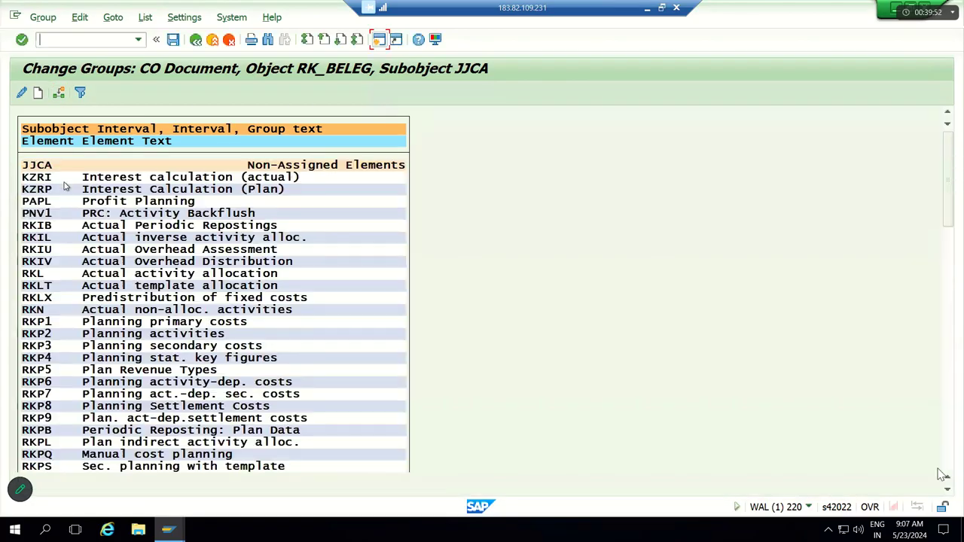
pyautogui.click(47, 177)
pyautogui.click(59, 93)
pyautogui.doubleClick(138, 224)
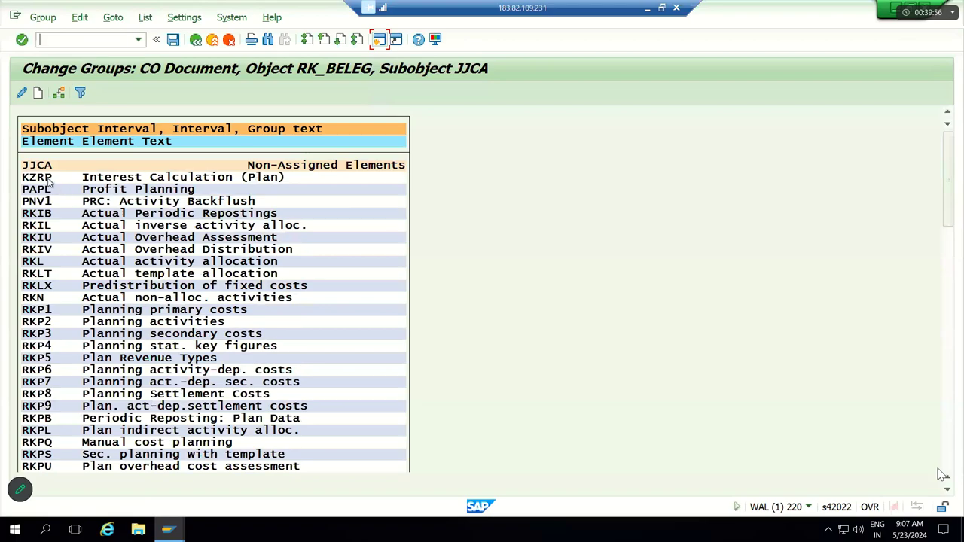
# - Assign elements KZRP, PAPL and PNV1 from the non-assigned list to number range group 01
pyautogui.click(59, 92)
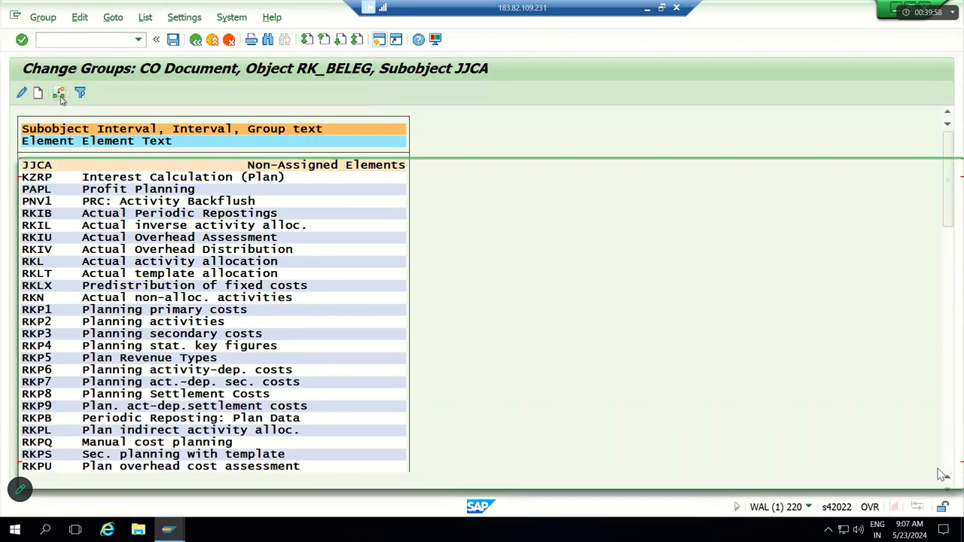
pyautogui.doubleClick(136, 226)
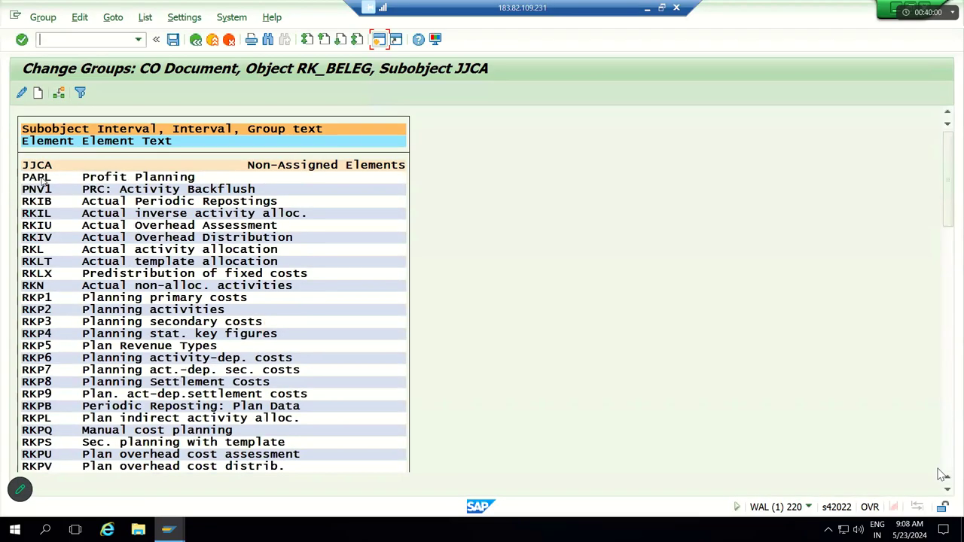
pyautogui.click(59, 92)
pyautogui.doubleClick(137, 225)
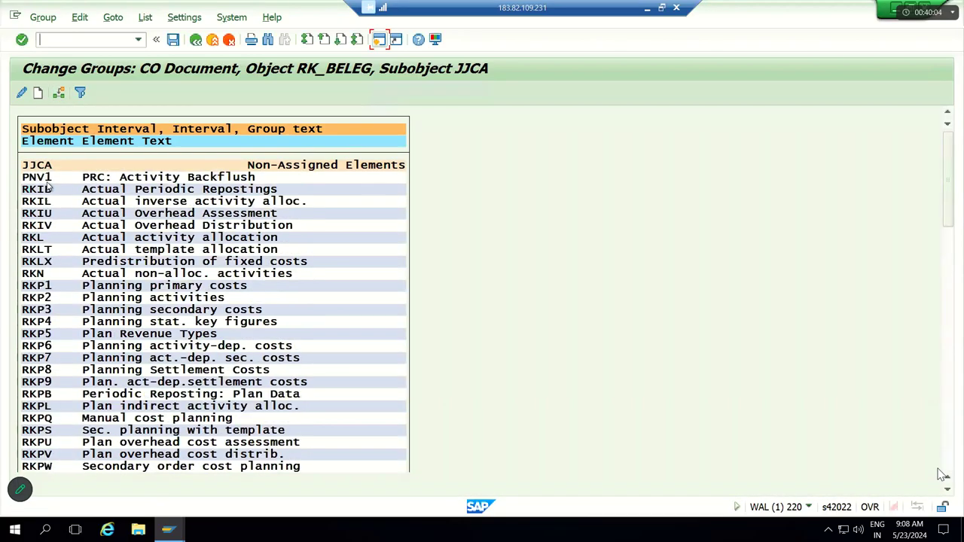
pyautogui.click(59, 92)
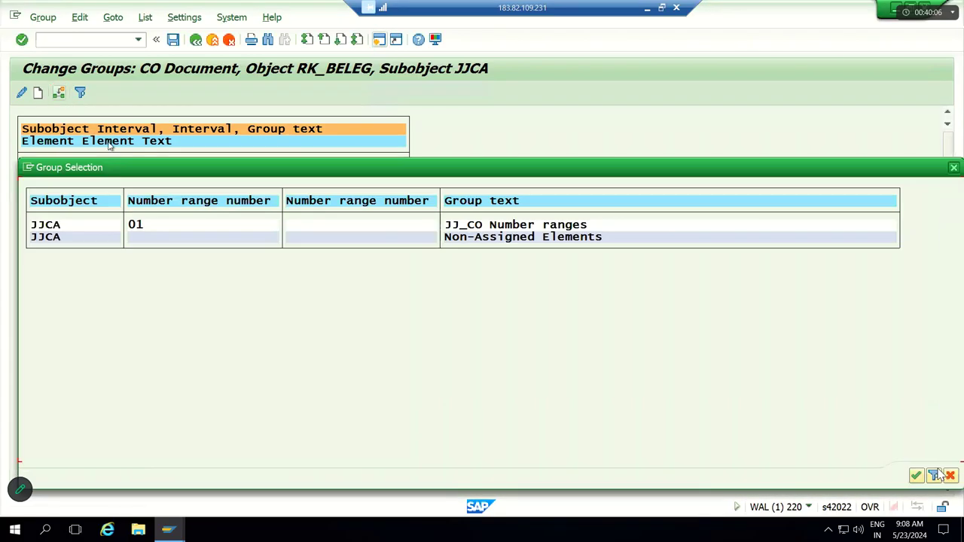
pyautogui.doubleClick(138, 226)
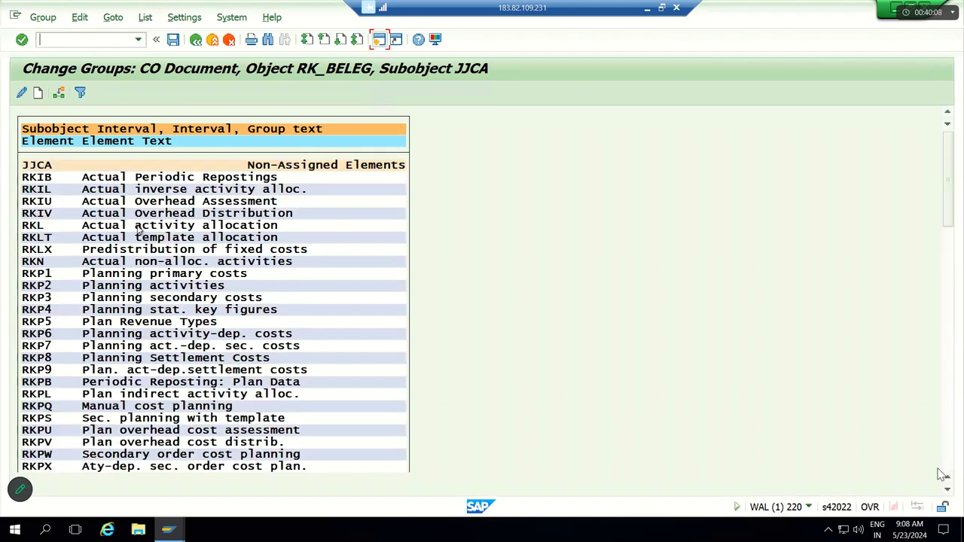
# - Assign elements RKIB, RKIL and RKIU from the non-assigned list to number range group 01
pyautogui.click(59, 93)
pyautogui.doubleClick(138, 226)
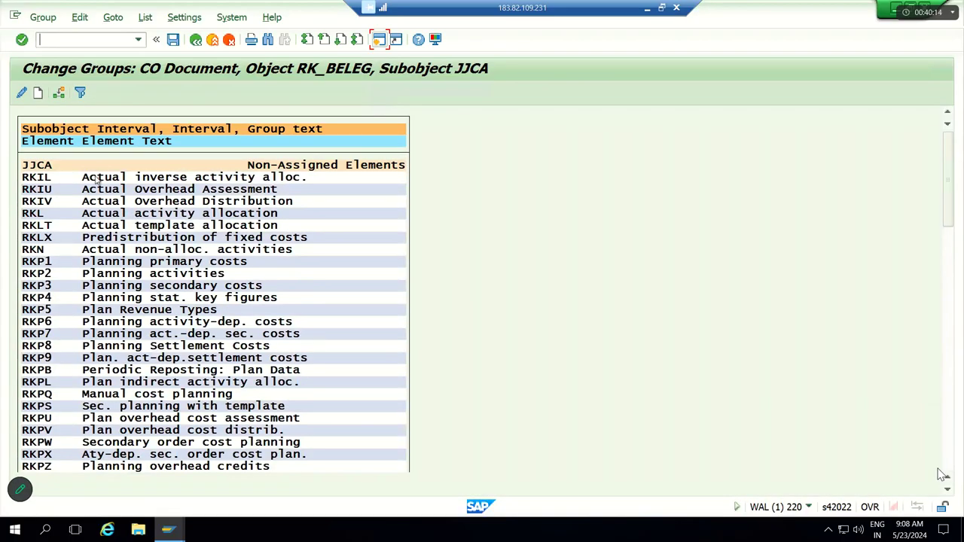
pyautogui.click(49, 179)
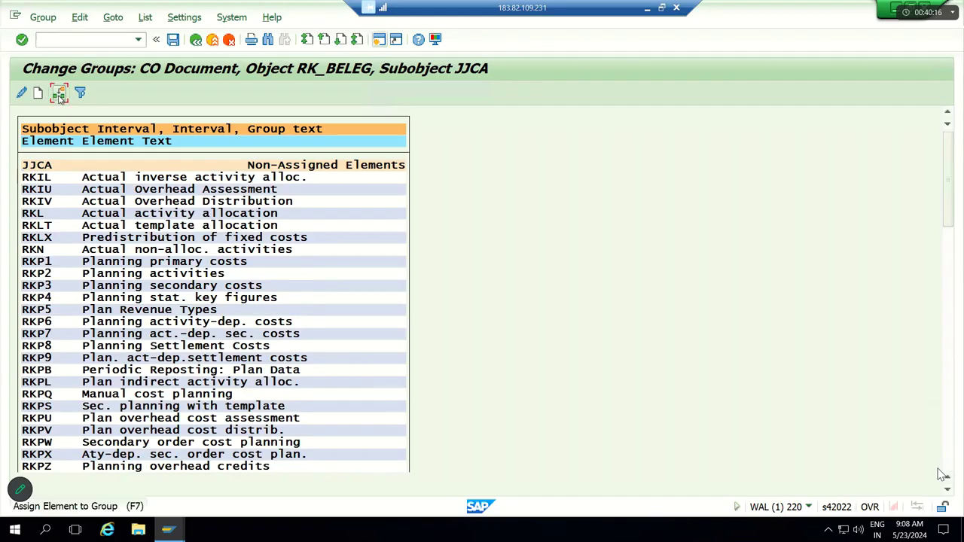
pyautogui.click(59, 94)
pyautogui.doubleClick(146, 230)
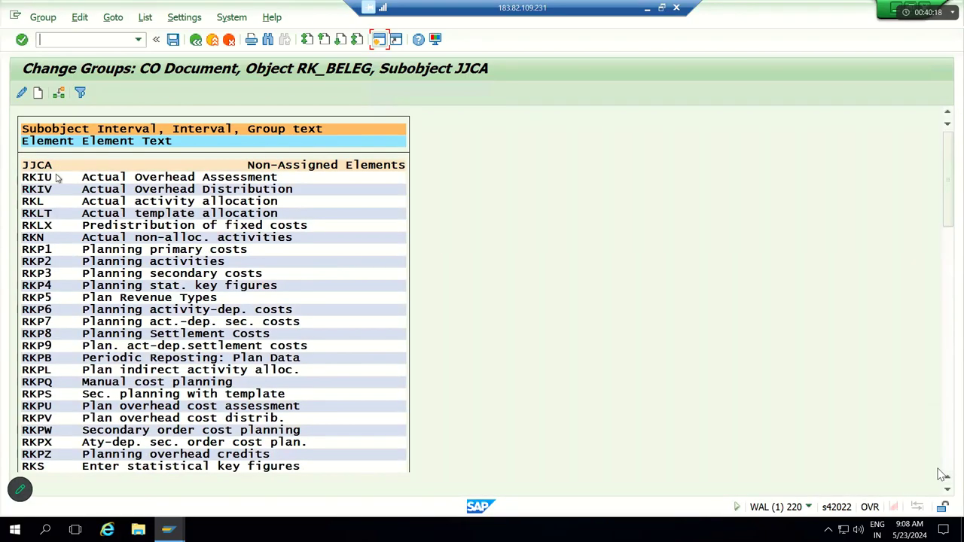
pyautogui.click(59, 93)
pyautogui.press('Return')
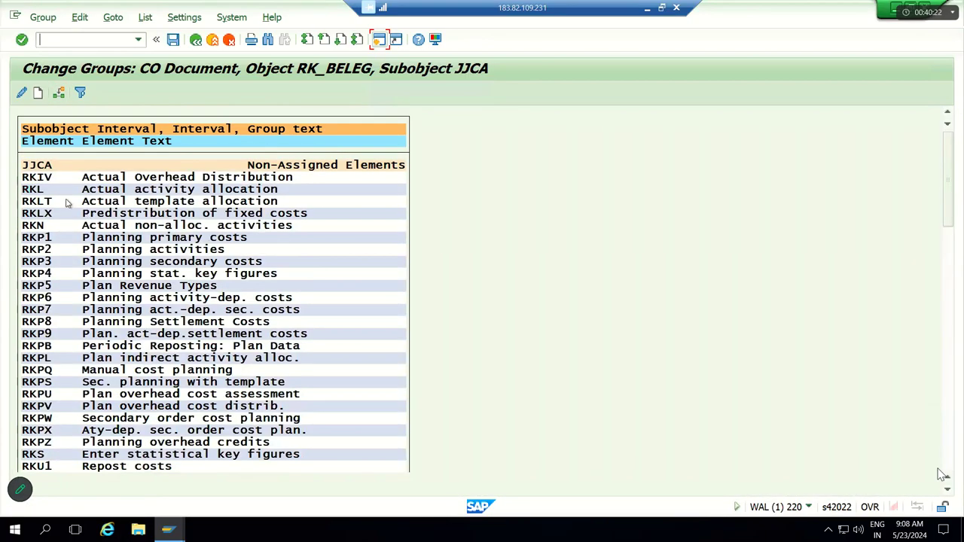
# - Assign the overhead distribution element RKIV and the allocation elements RKL and RKLT to number range group 01
pyautogui.click(59, 94)
pyautogui.doubleClick(140, 225)
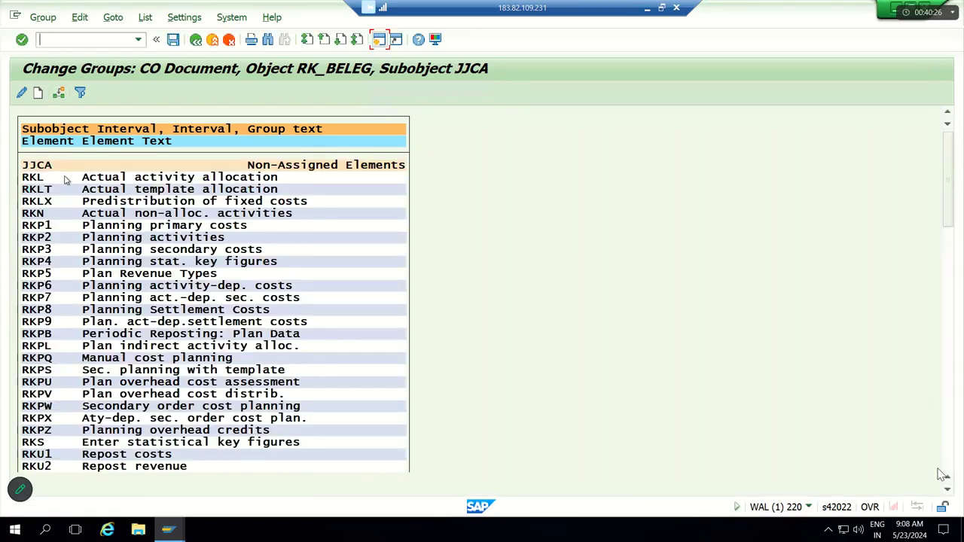
pyautogui.click(60, 94)
pyautogui.doubleClick(134, 226)
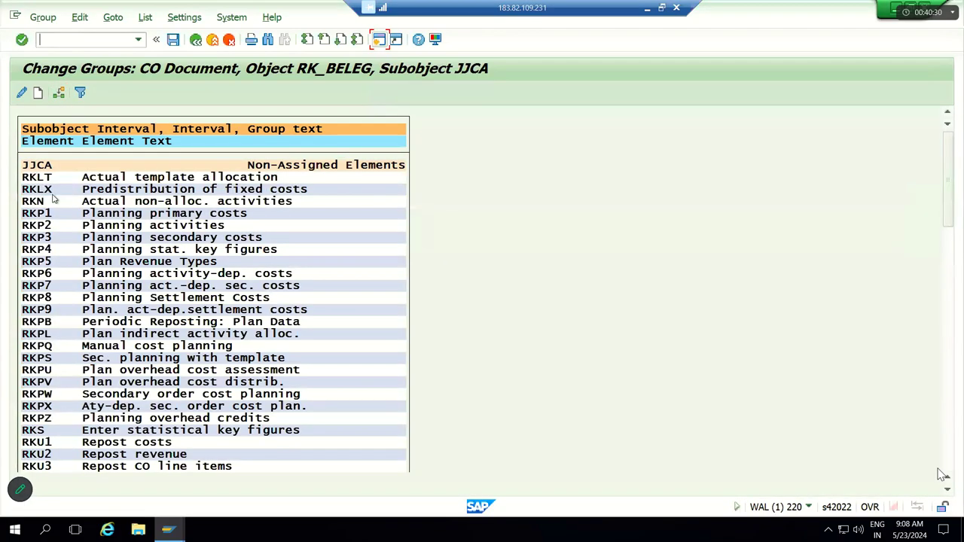
pyautogui.click(59, 94)
pyautogui.doubleClick(135, 226)
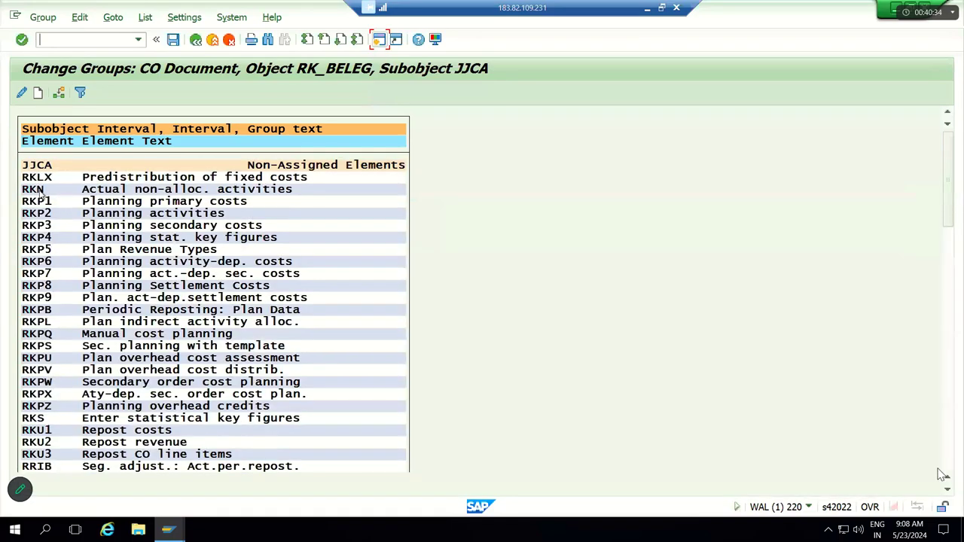
# - Assign the fixed cost predistribution element RKLX and the planning elements RKP1 and RKP2 to number range group 01
pyautogui.click(59, 94)
pyautogui.doubleClick(142, 231)
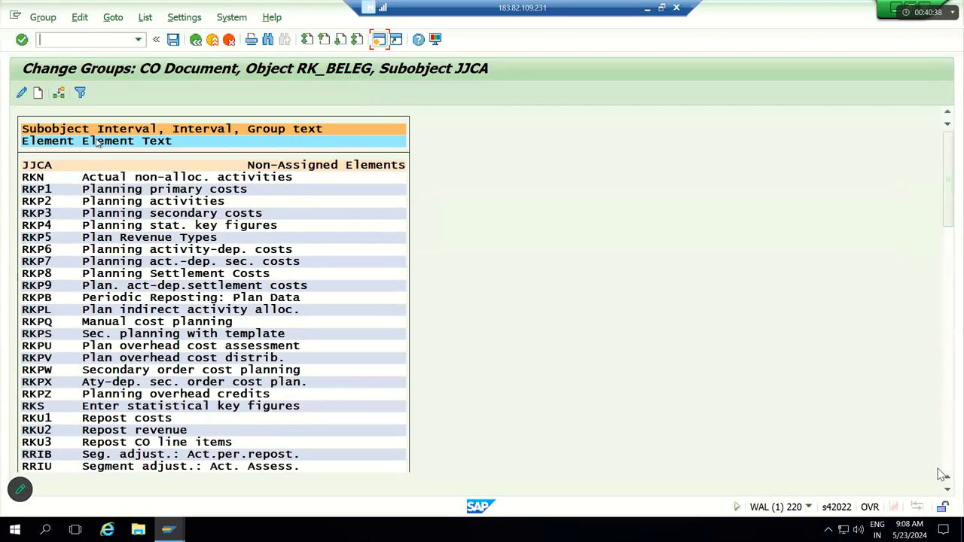
pyautogui.click(39, 190)
pyautogui.click(60, 94)
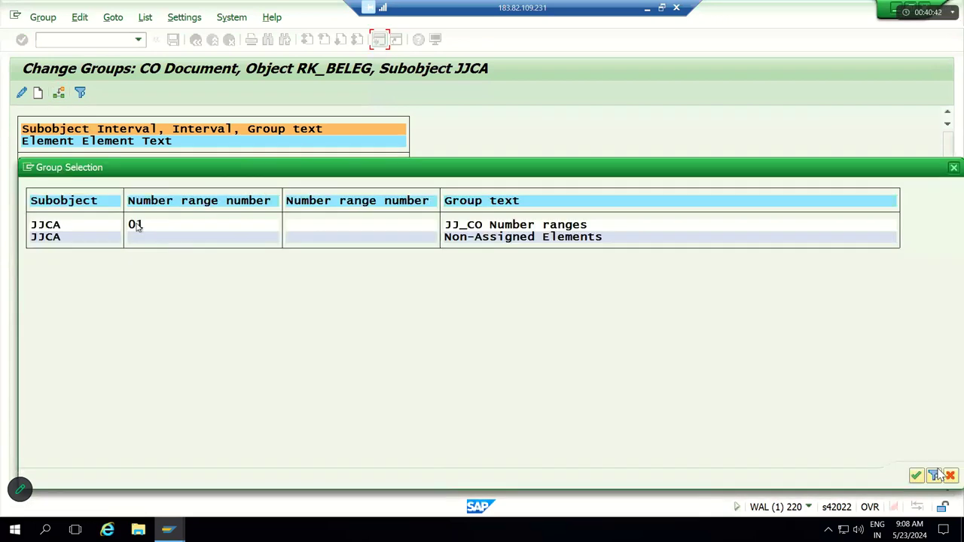
pyautogui.doubleClick(138, 228)
pyautogui.click(47, 190)
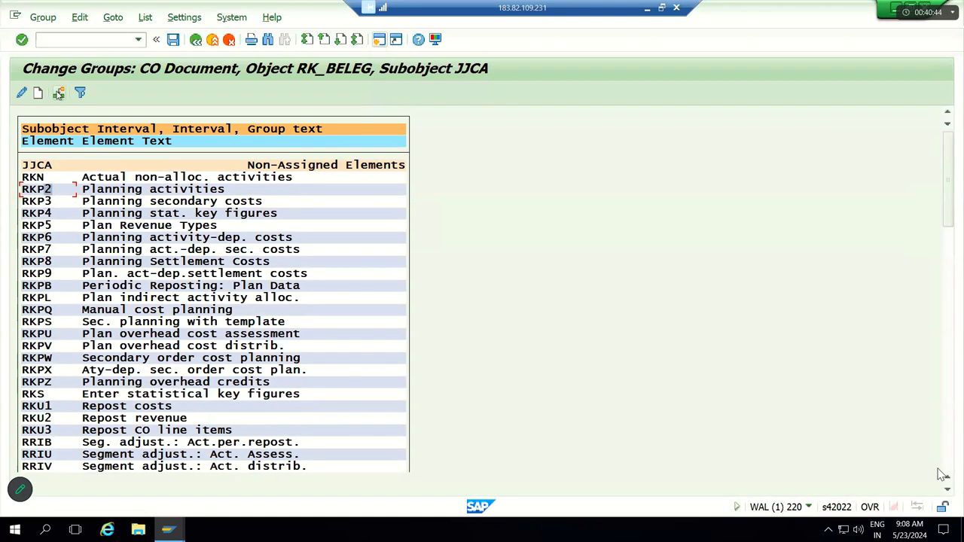
pyautogui.click(59, 93)
pyautogui.doubleClick(147, 226)
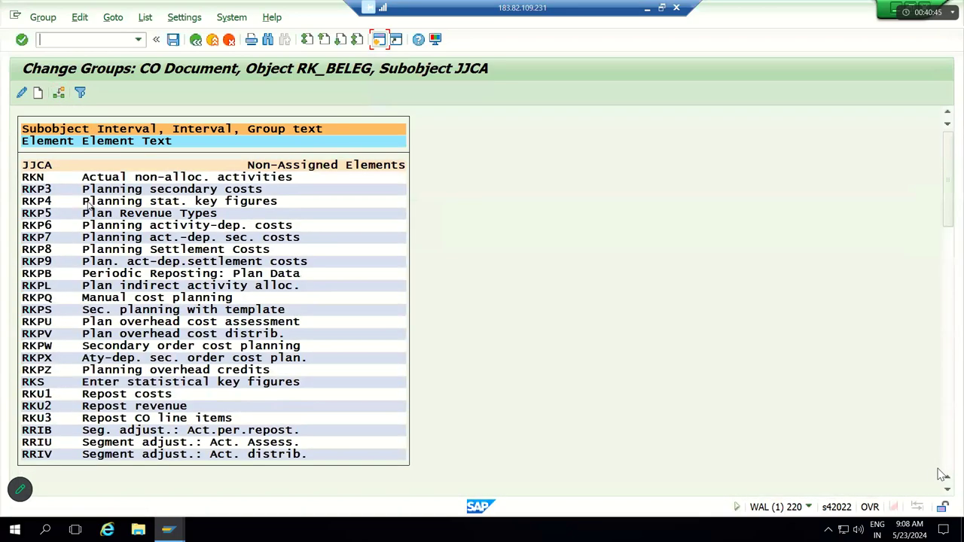
# - Assign the non-allocable activities element RKN and the secondary cost planning element RKP3 to number range group 01
pyautogui.click(45, 189)
pyautogui.click(59, 93)
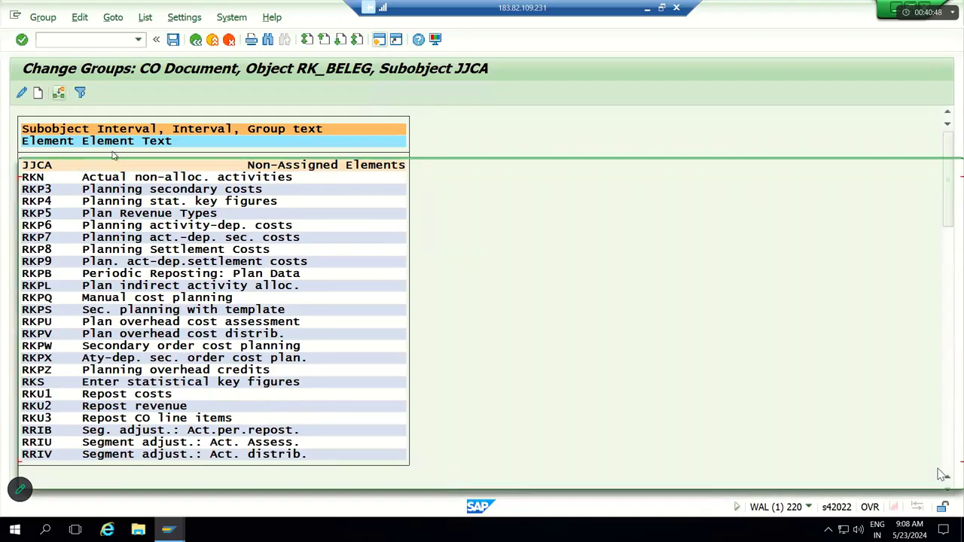
pyautogui.doubleClick(106, 225)
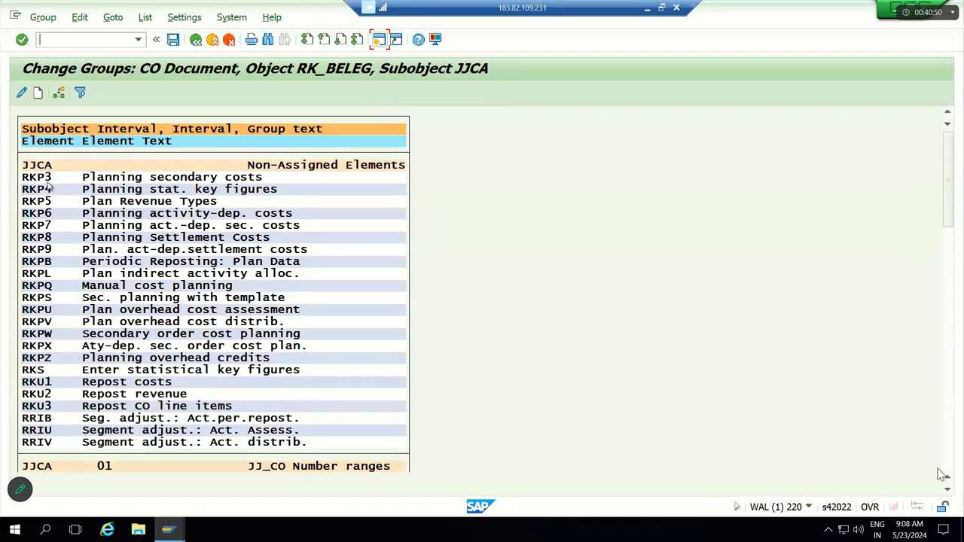
pyautogui.click(49, 189)
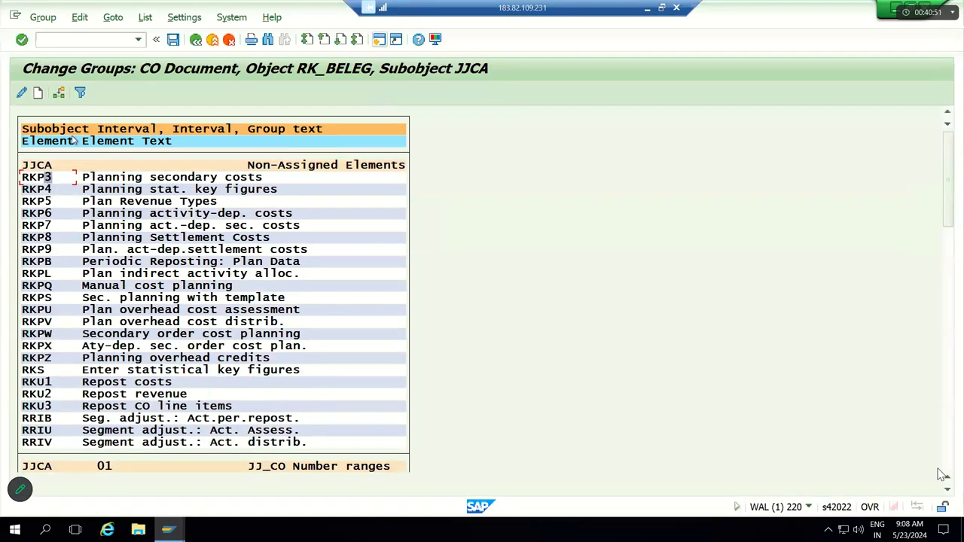
pyautogui.click(60, 92)
pyautogui.doubleClick(146, 226)
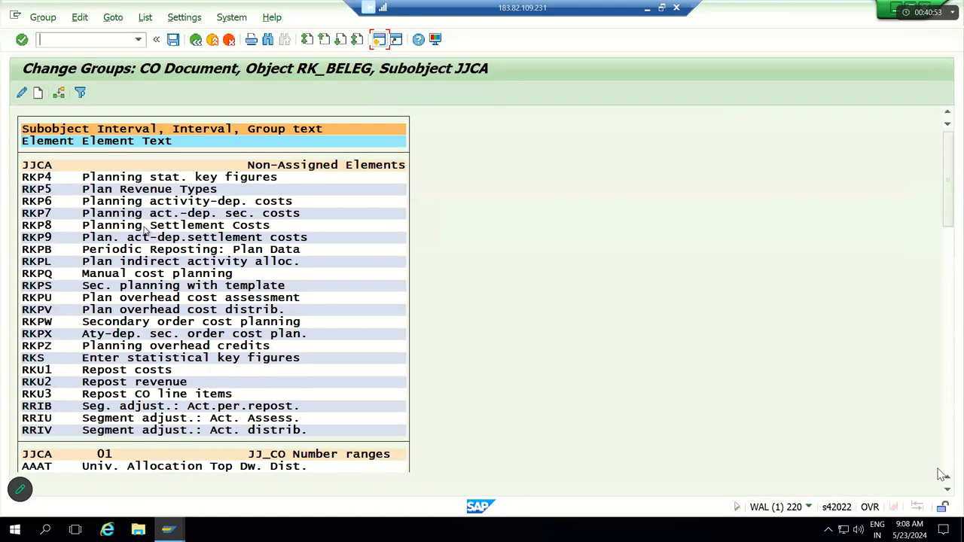
# - Assign elements RKP4, RKP5 and RKP6 from the non-assigned list to number range group 01
pyautogui.click(44, 178)
pyautogui.click(59, 93)
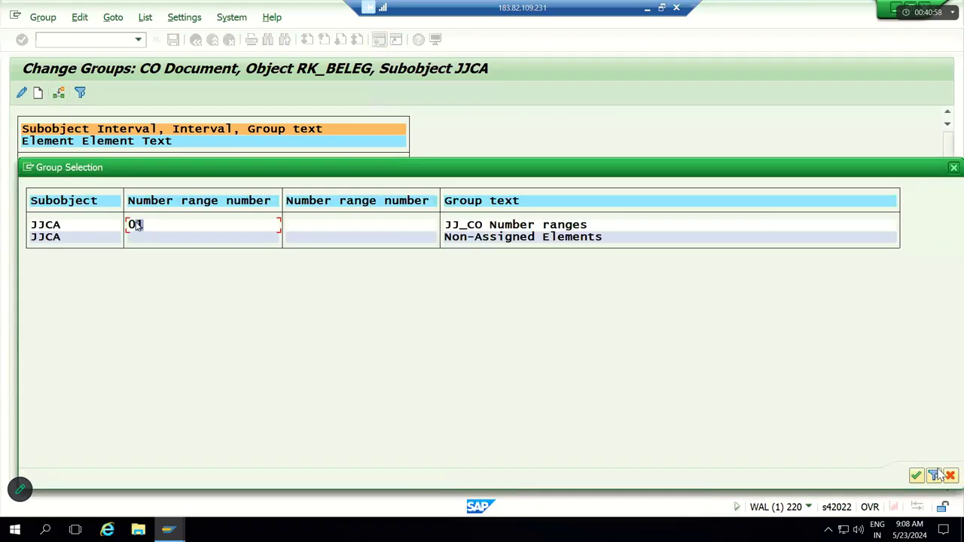
pyautogui.doubleClick(138, 226)
pyautogui.click(59, 92)
pyautogui.doubleClick(138, 225)
pyautogui.click(34, 181)
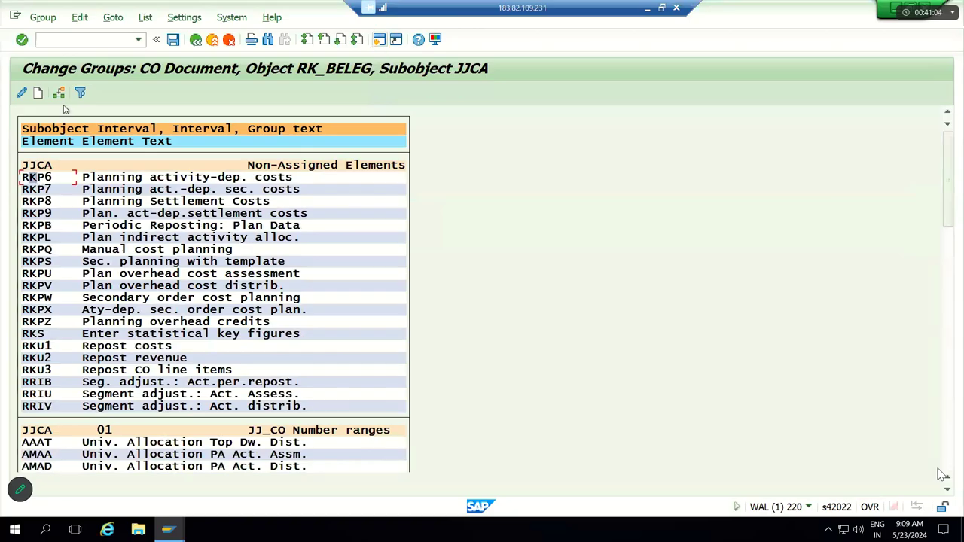
pyautogui.click(59, 93)
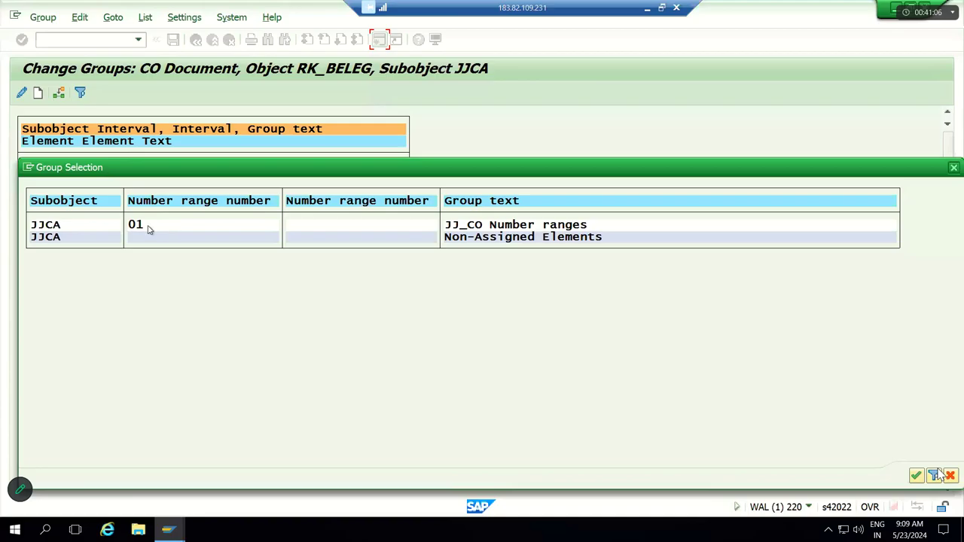
pyautogui.doubleClick(149, 229)
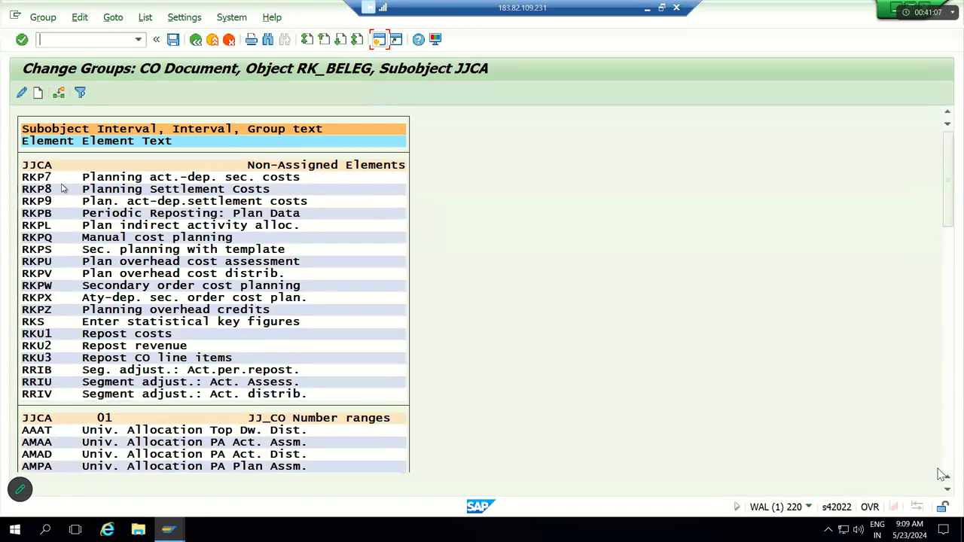
# - Assign the planning elements RKP7 and RKP8 from the non-assigned list to number range group 01
pyautogui.click(59, 93)
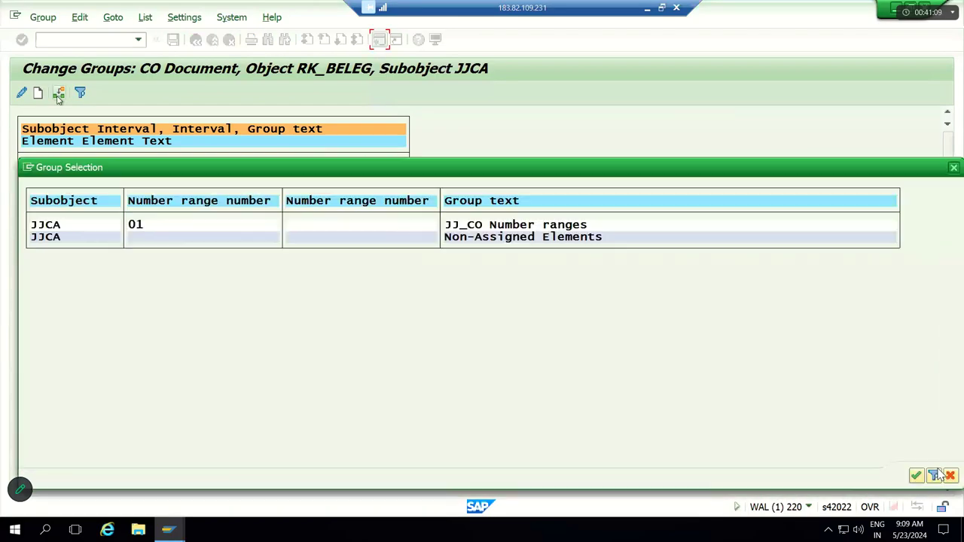
pyautogui.doubleClick(148, 228)
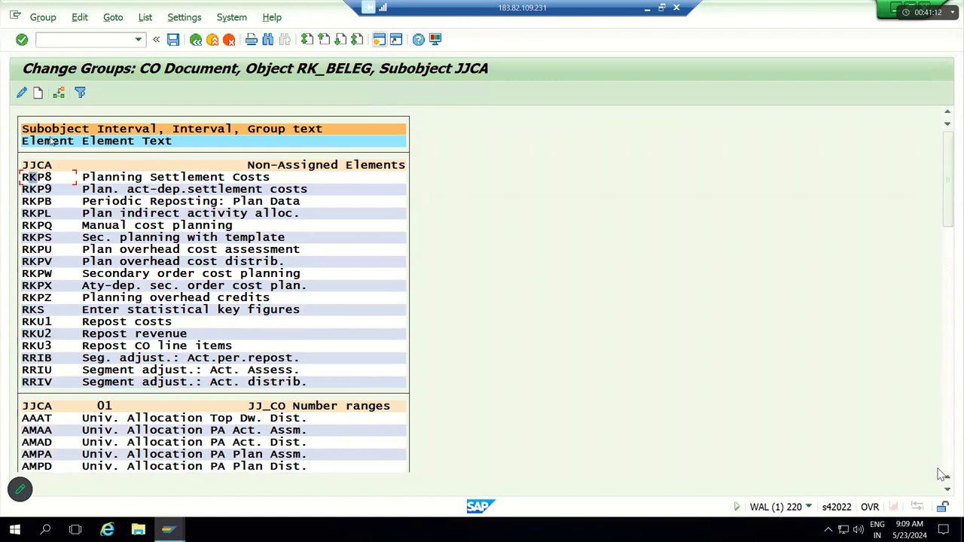
pyautogui.click(59, 93)
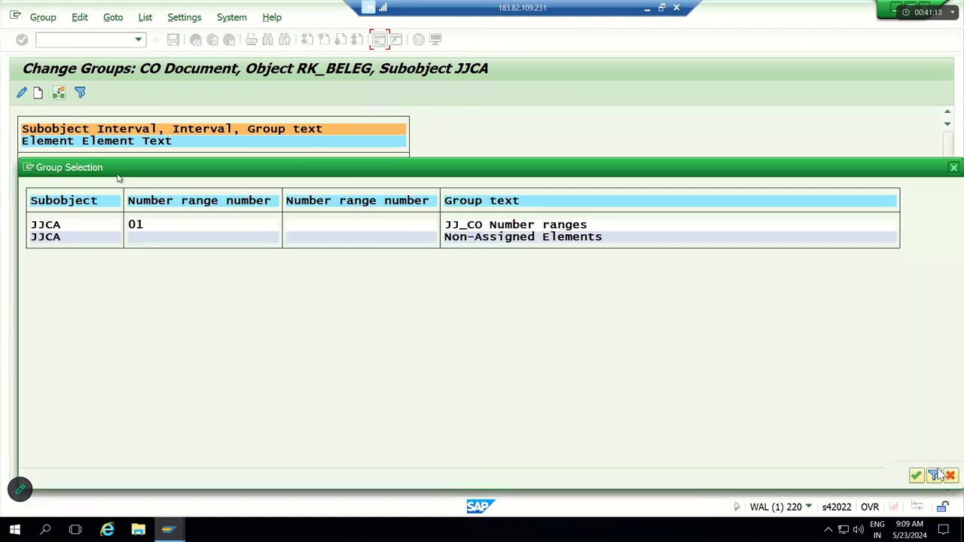
pyautogui.doubleClick(145, 227)
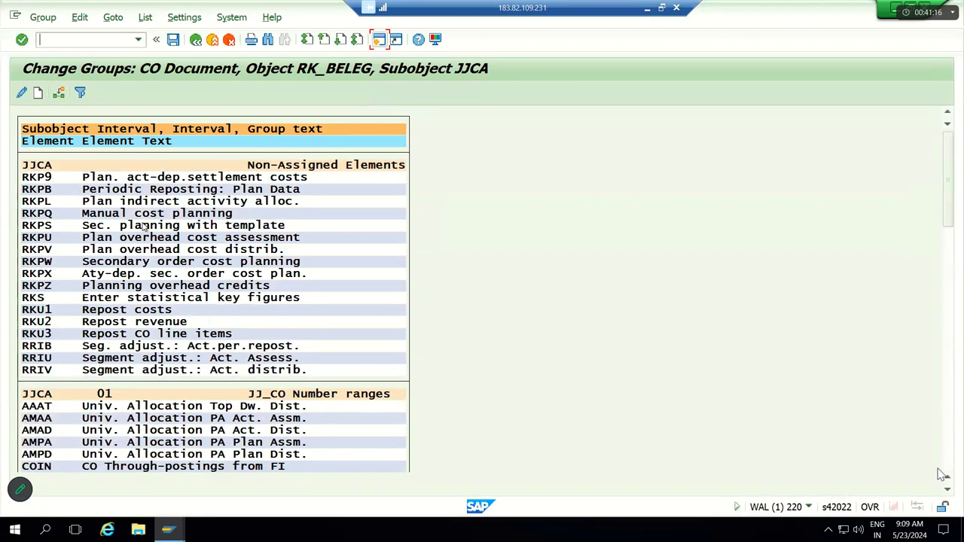
# - Assign the activity-dependent settlement cost element RKP9 and the plan periodic reposting element RKPB to number range group 01
pyautogui.click(31, 181)
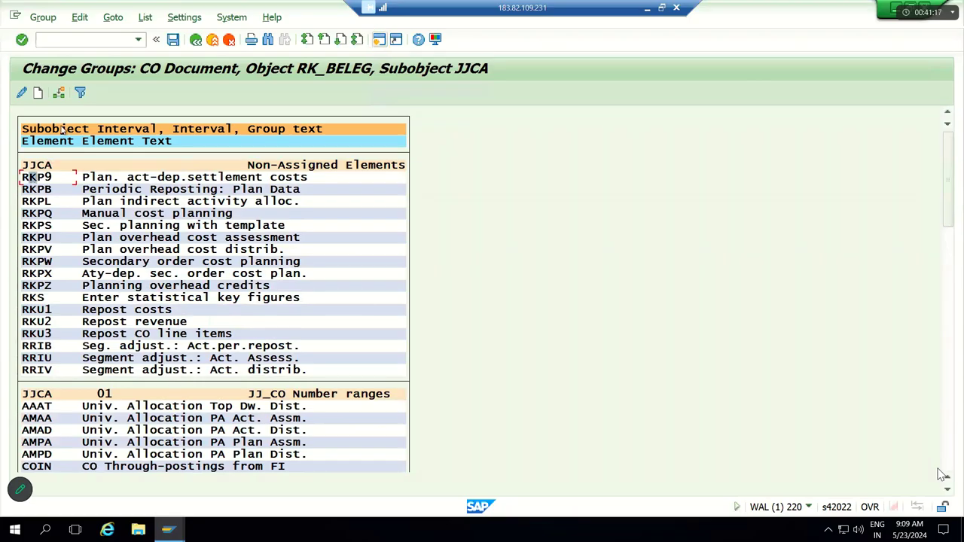
pyautogui.click(60, 93)
pyautogui.doubleClick(150, 225)
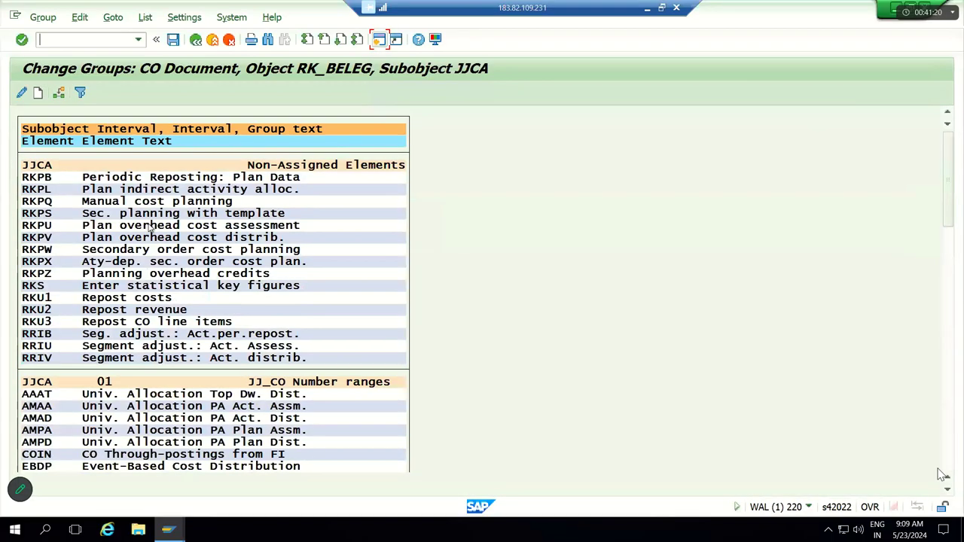
pyautogui.click(48, 181)
pyautogui.click(60, 93)
pyautogui.doubleClick(156, 228)
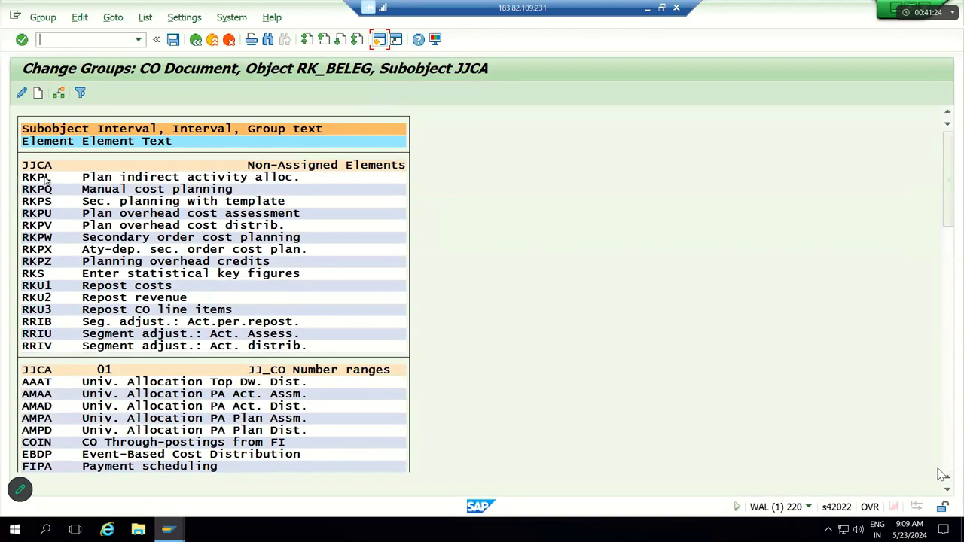
# - Assign the planning elements RKPL, RKPQ and RKPS from the non-assigned list to number range group 01
pyautogui.click(59, 93)
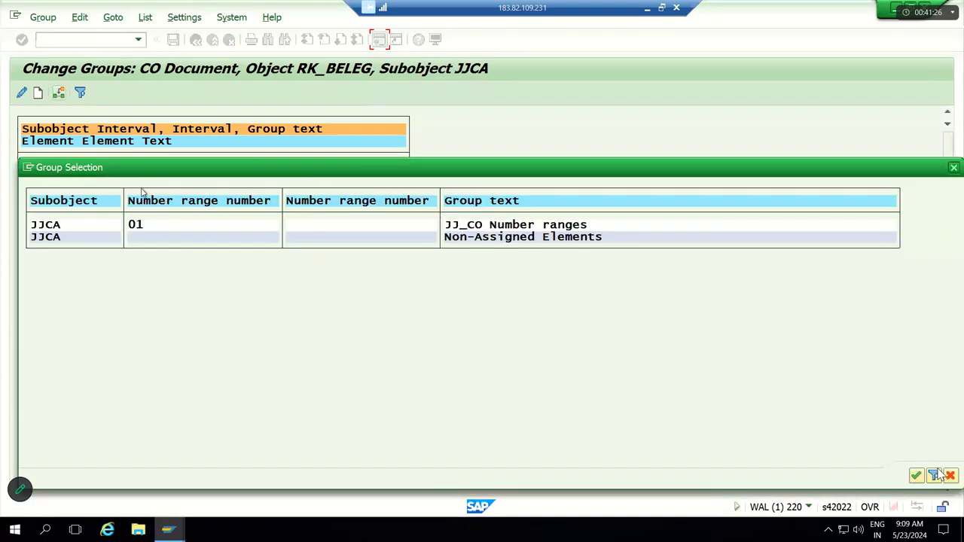
pyautogui.doubleClick(156, 226)
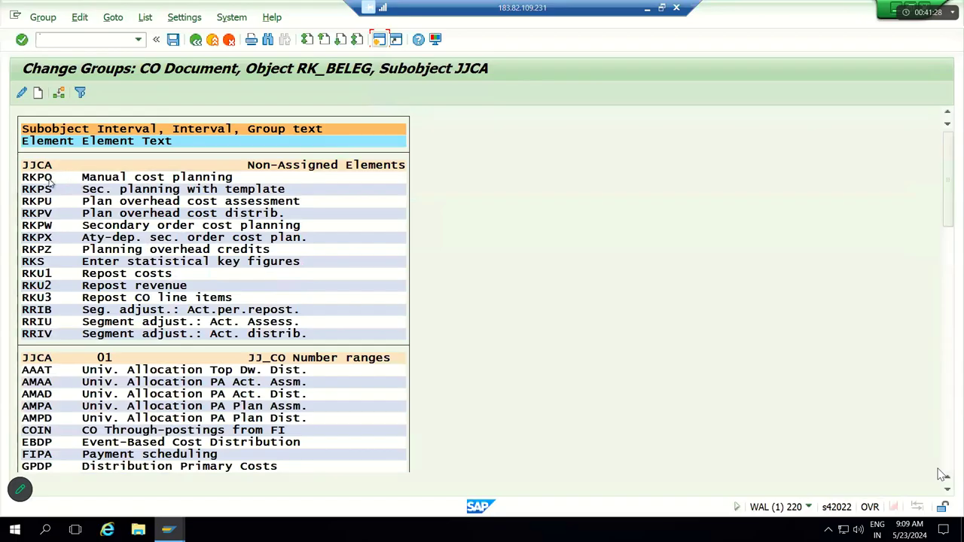
pyautogui.click(59, 92)
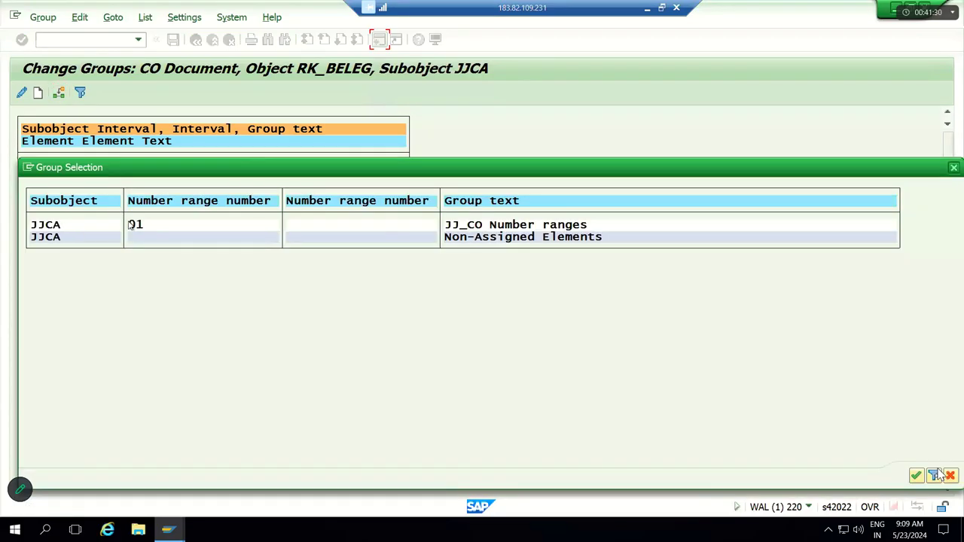
pyautogui.doubleClick(134, 226)
pyautogui.click(33, 180)
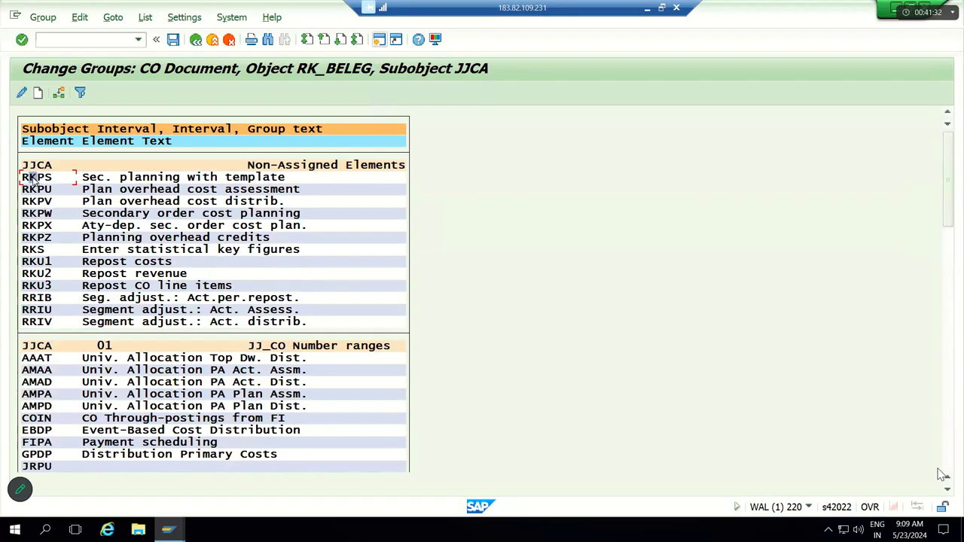
pyautogui.click(60, 92)
pyautogui.doubleClick(144, 225)
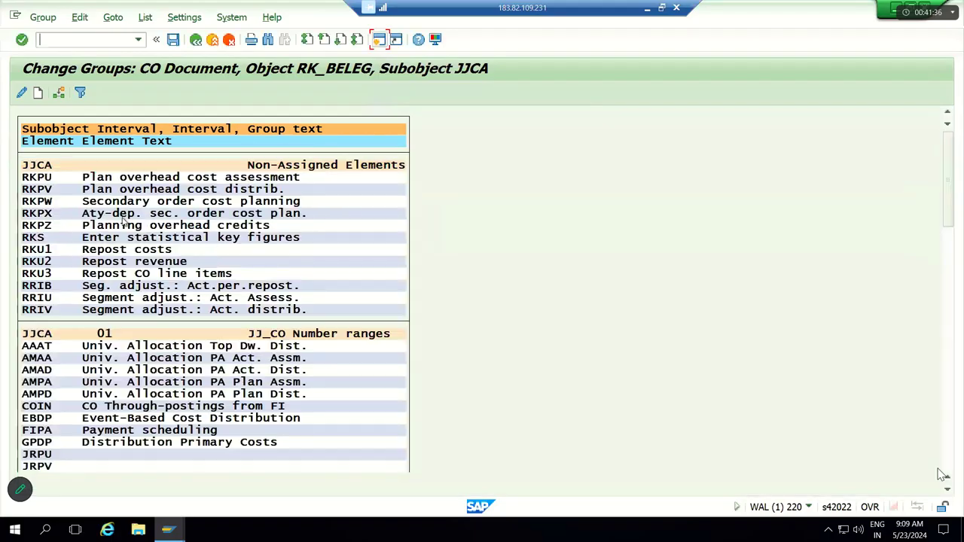
# - Assign the plan overhead cost assessment element RKPU and the distribution element RKPV to number range group 01
pyautogui.click(40, 180)
pyautogui.click(60, 93)
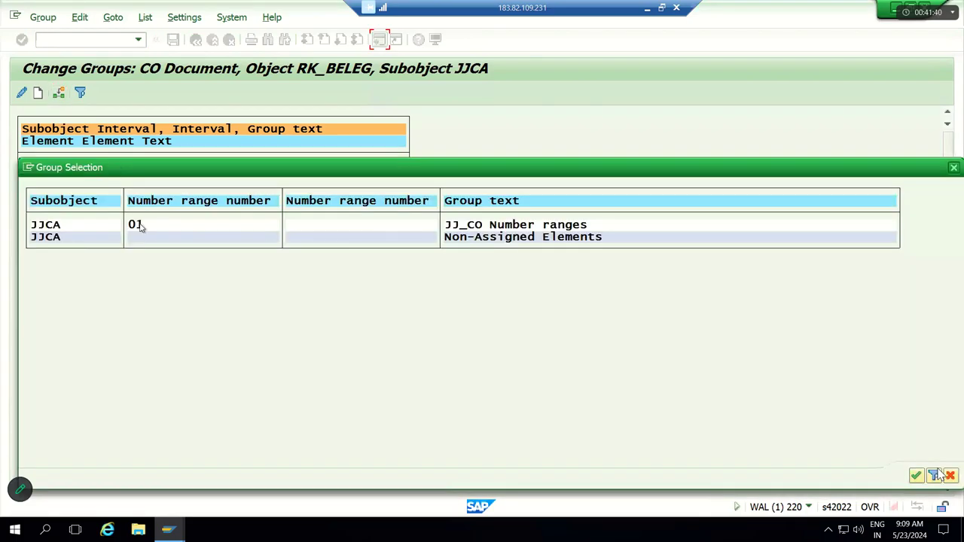
pyautogui.doubleClick(140, 224)
pyautogui.click(41, 178)
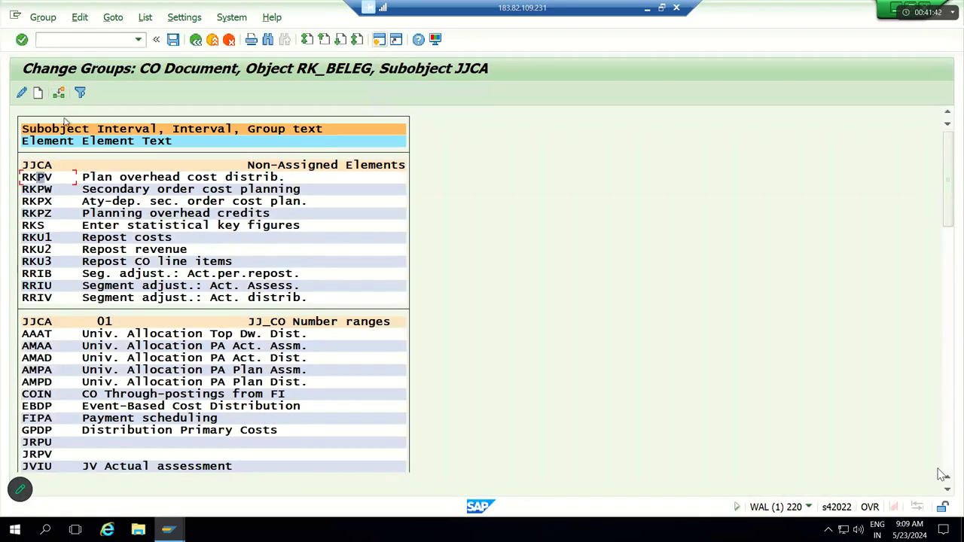
pyautogui.click(60, 93)
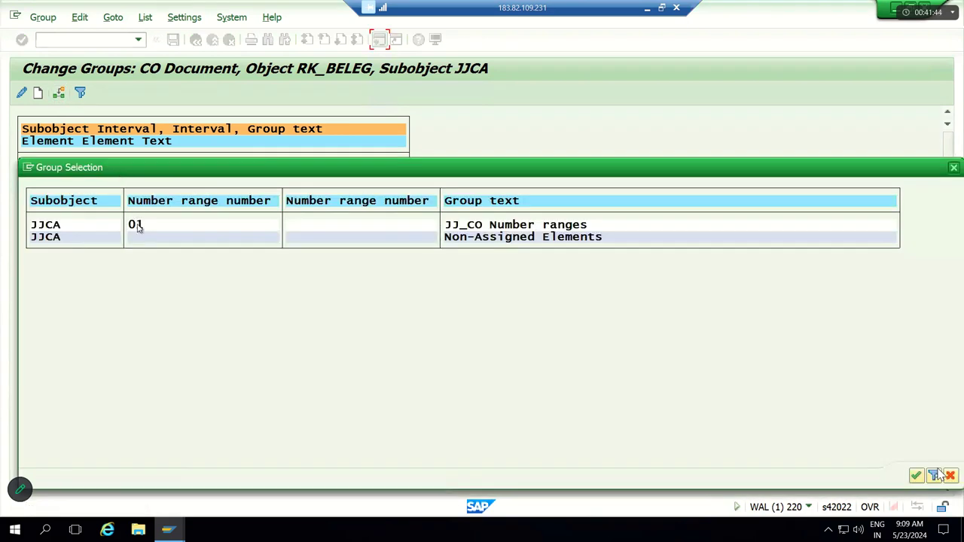
pyautogui.doubleClick(137, 225)
# - Assign the secondary order cost planning element RKPW and the overhead credits element RKPZ to number range group 01
pyautogui.click(41, 178)
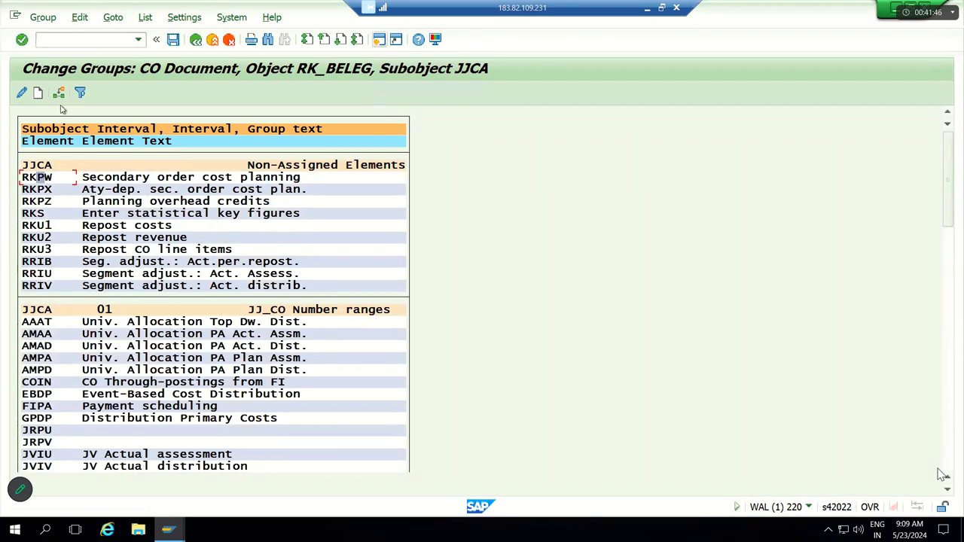
pyautogui.click(60, 93)
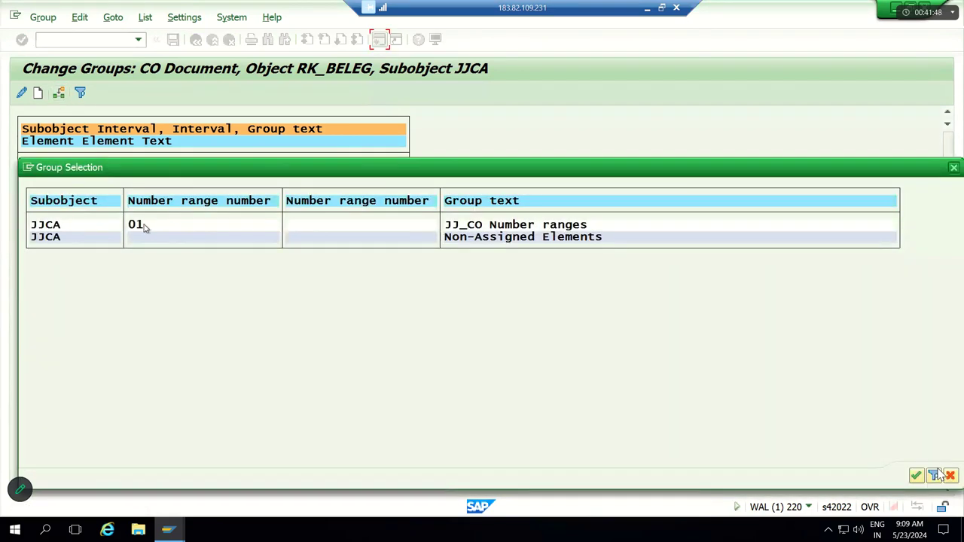
pyautogui.doubleClick(144, 227)
pyautogui.click(41, 189)
pyautogui.click(59, 93)
pyautogui.doubleClick(139, 225)
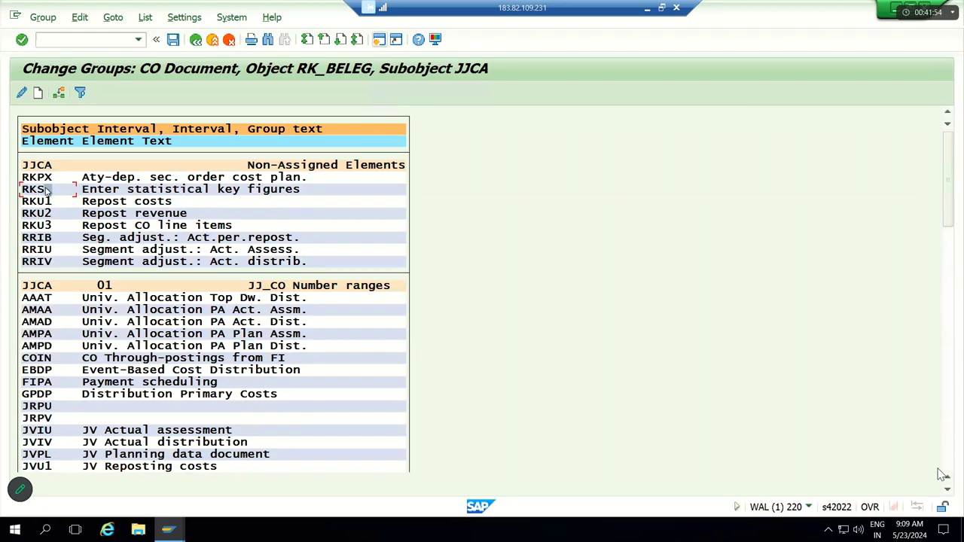
# - Assign elements RKS, RKU1 and RKPX from the non-assigned list to number range group 01
pyautogui.click(60, 94)
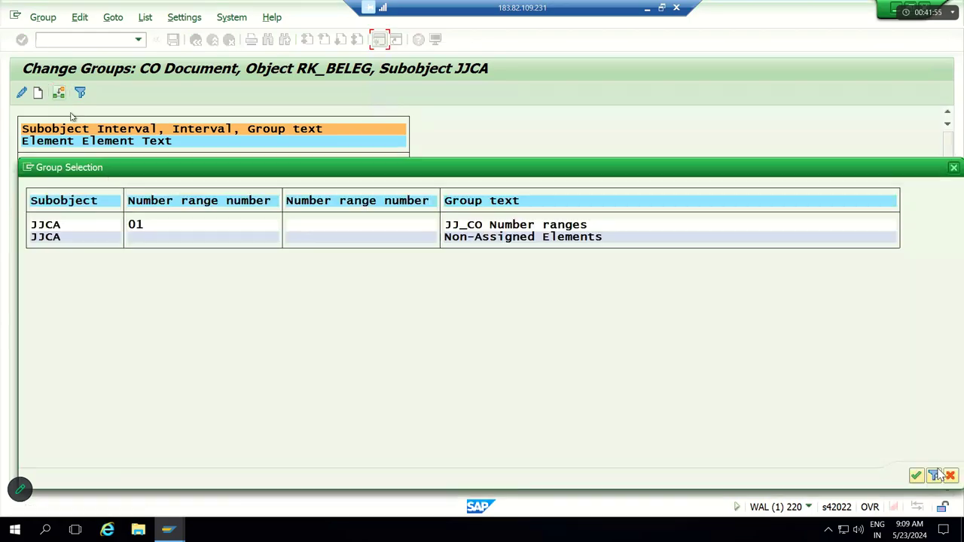
pyautogui.doubleClick(136, 231)
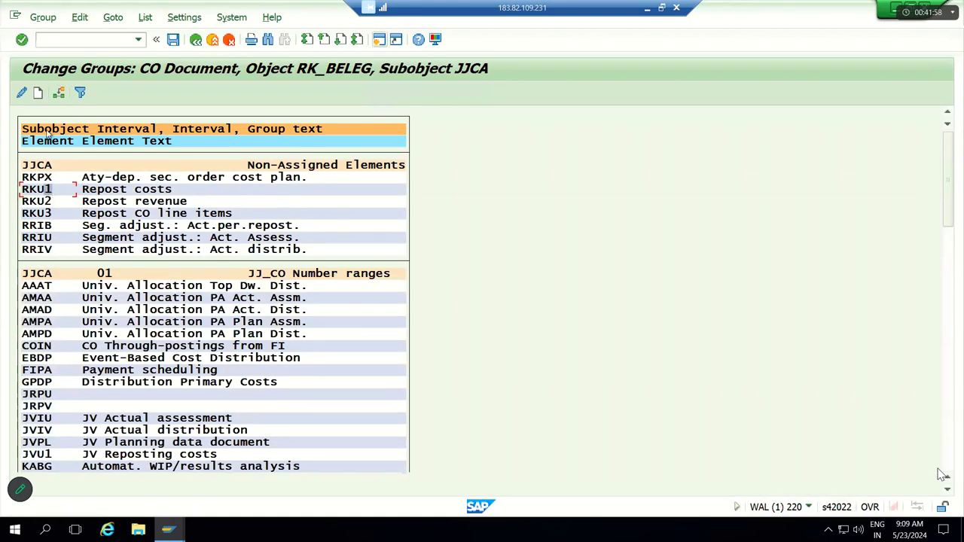
pyautogui.click(59, 93)
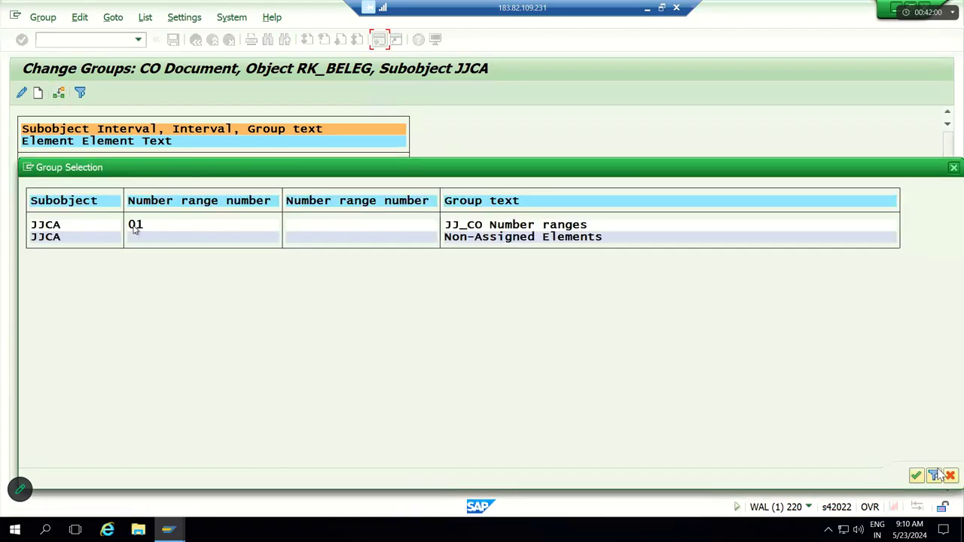
pyautogui.doubleClick(134, 229)
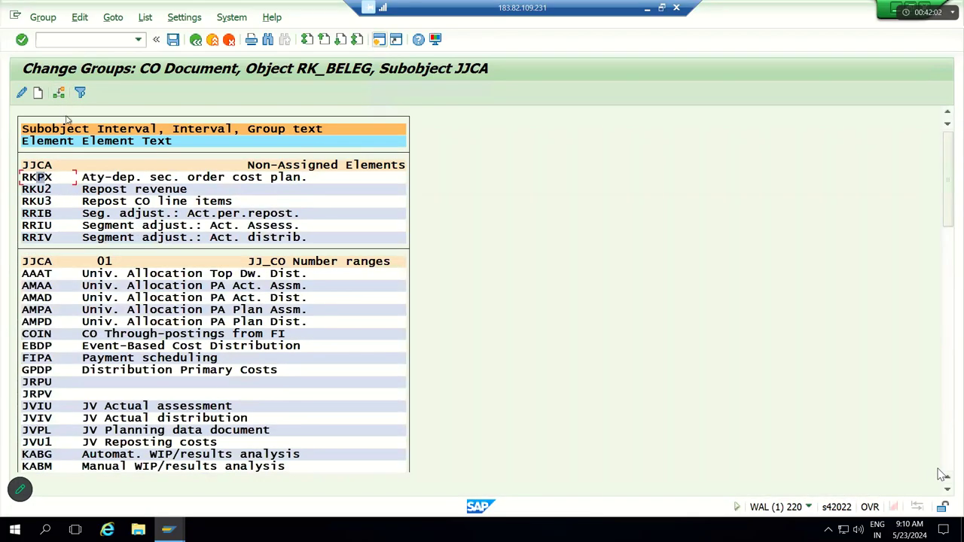
pyautogui.click(60, 94)
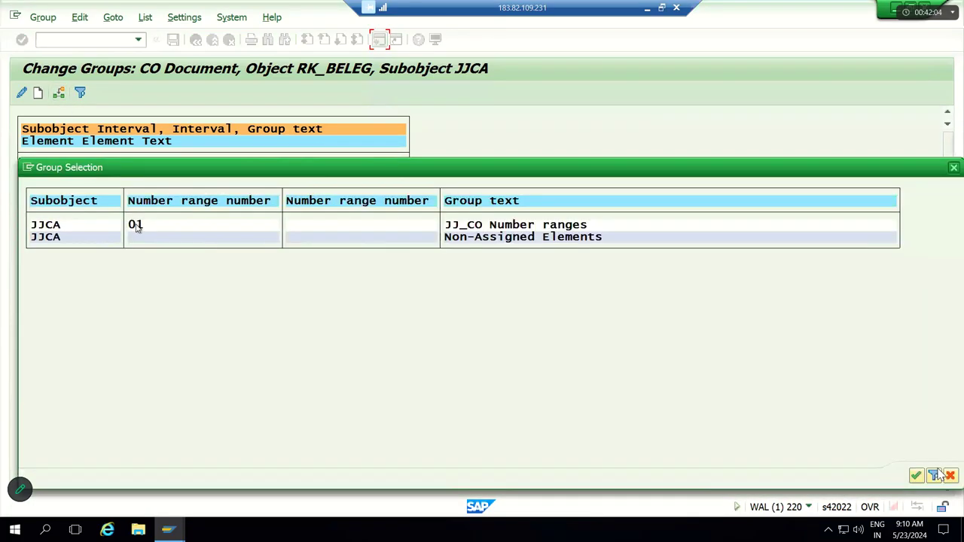
pyautogui.doubleClick(135, 226)
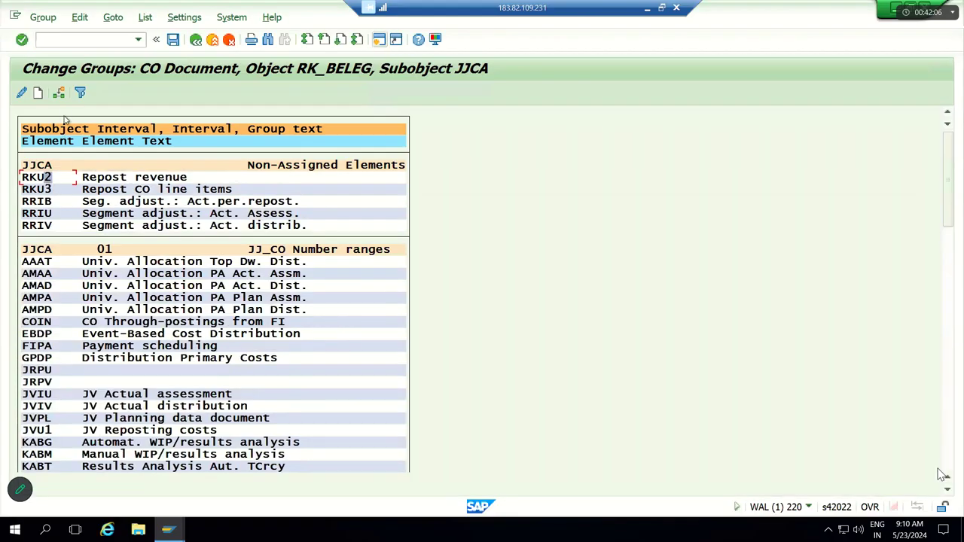
# - Assign the repost revenue element RKU2 and the repost CO line items element RKU3 to number range group 01
pyautogui.click(59, 93)
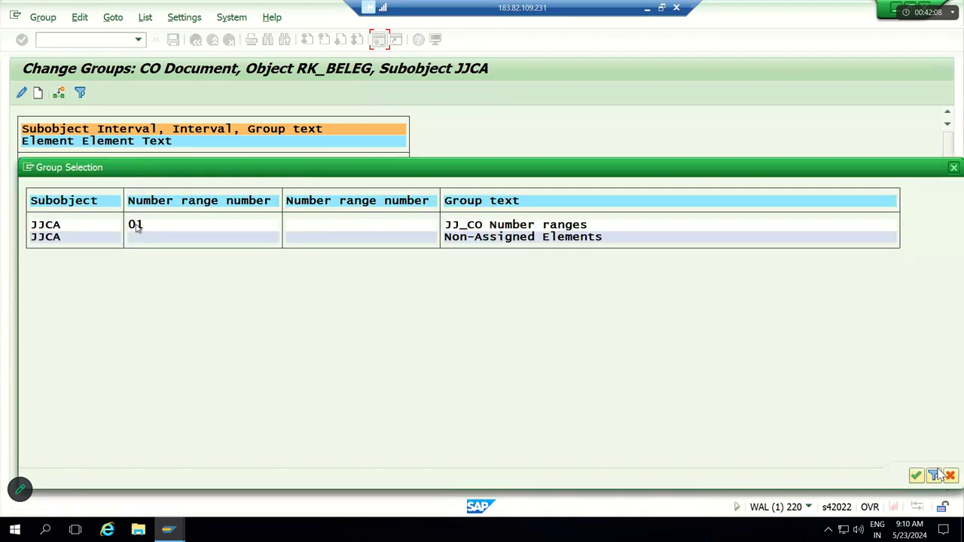
pyautogui.doubleClick(137, 226)
pyautogui.click(48, 178)
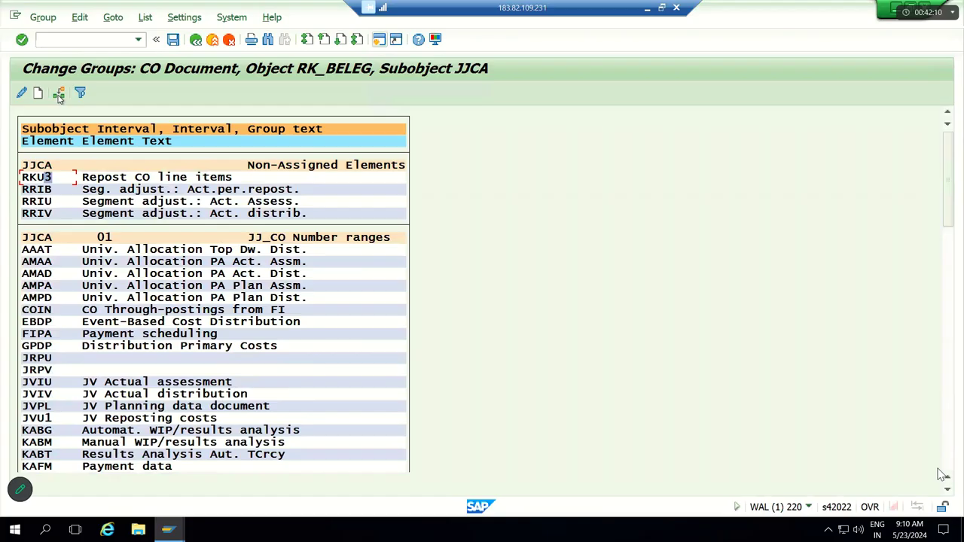
pyautogui.click(59, 93)
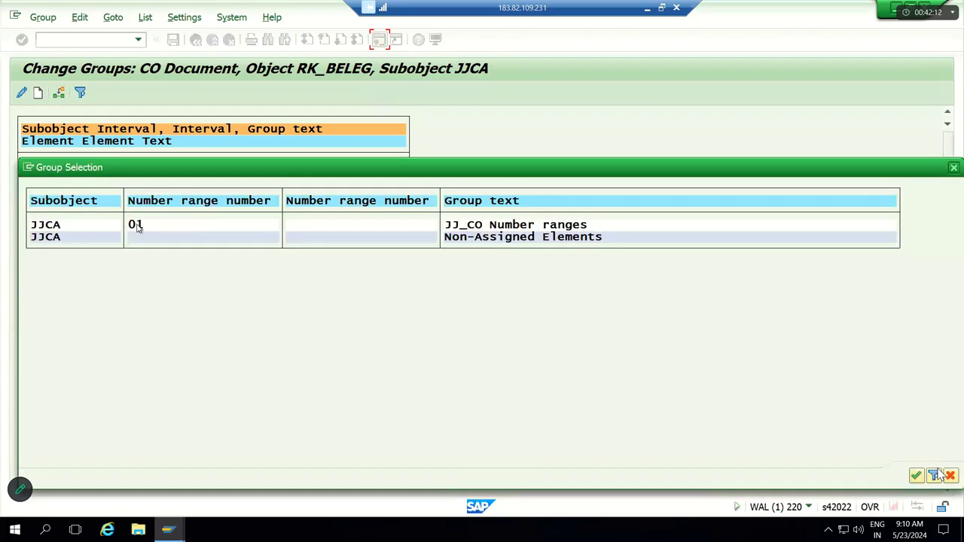
pyautogui.doubleClick(137, 225)
# - Assign the segment adjustment elements RRIB and RRIU to number range group 01
pyautogui.click(31, 179)
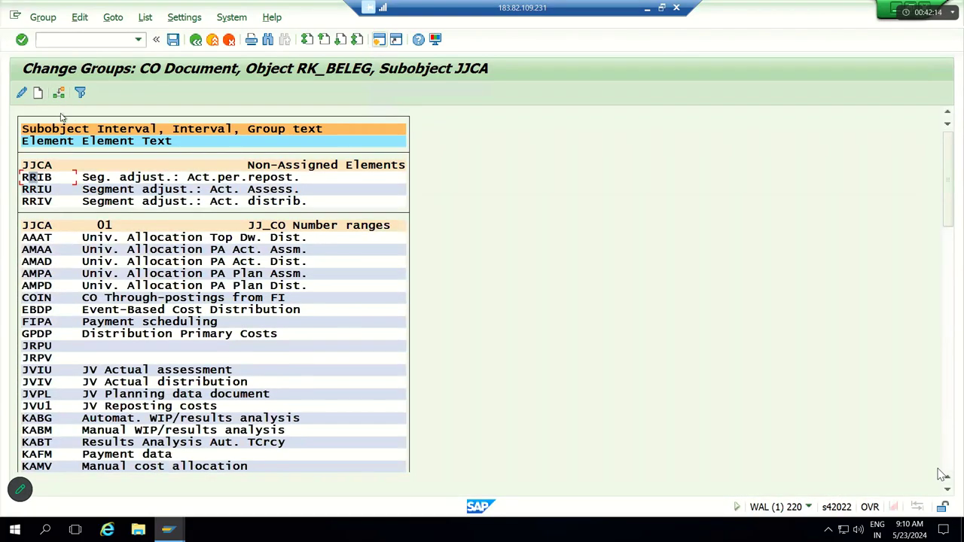
pyautogui.click(60, 93)
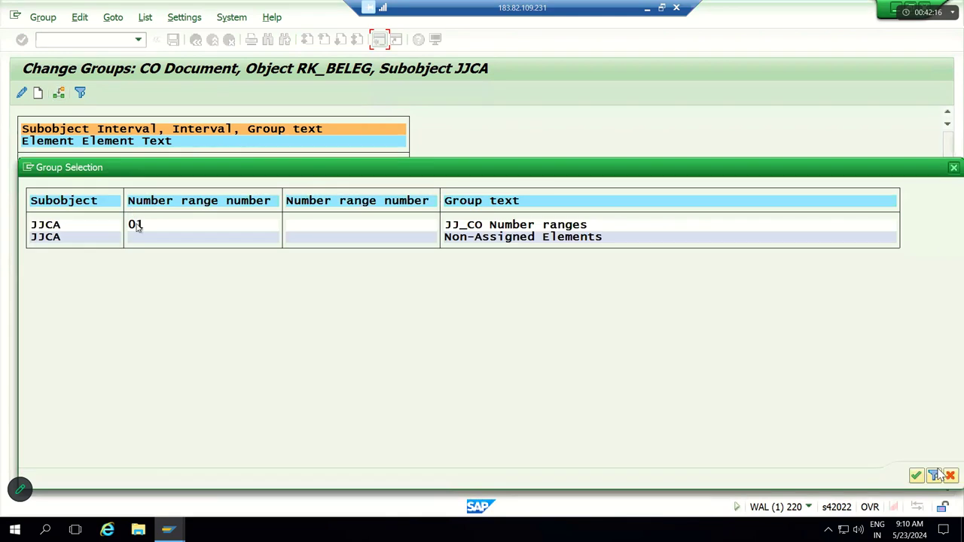
pyautogui.doubleClick(137, 226)
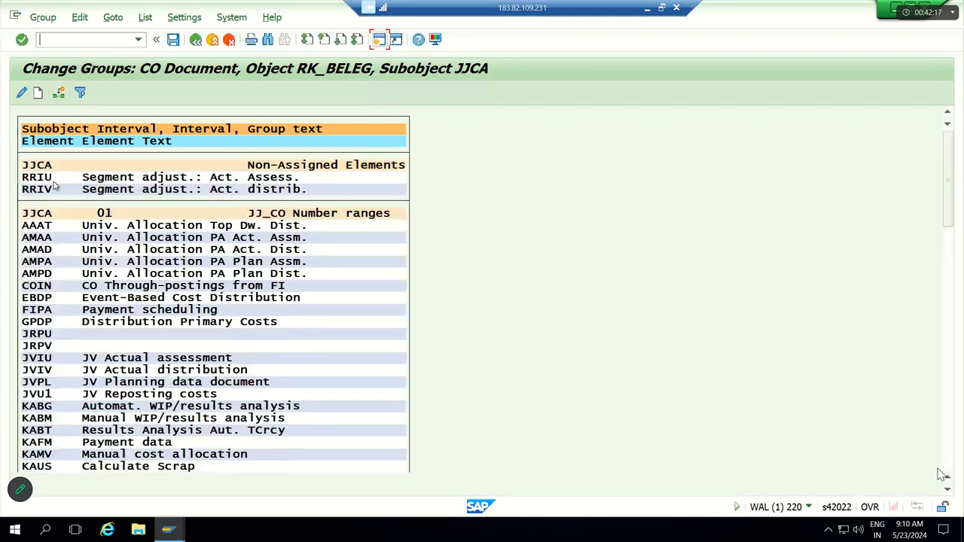
pyautogui.click(60, 94)
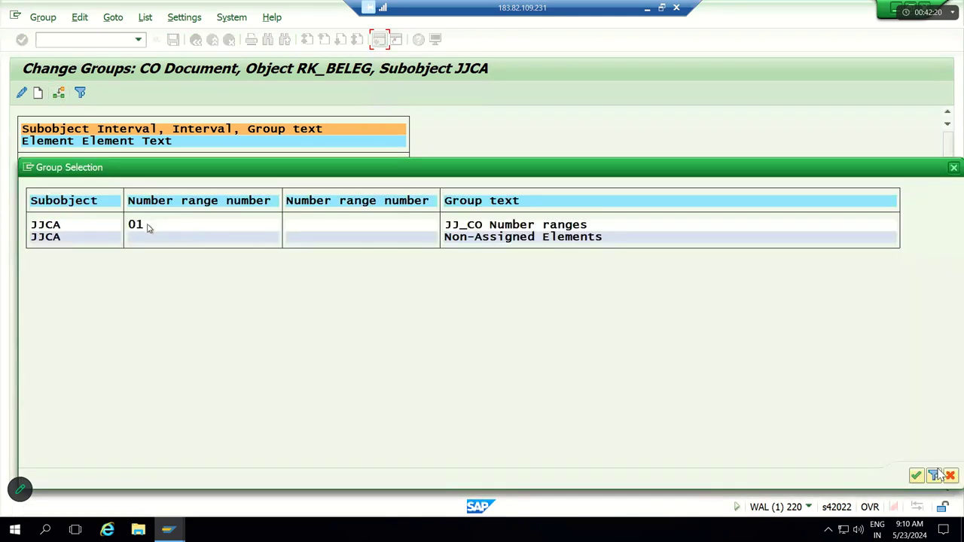
pyautogui.doubleClick(148, 226)
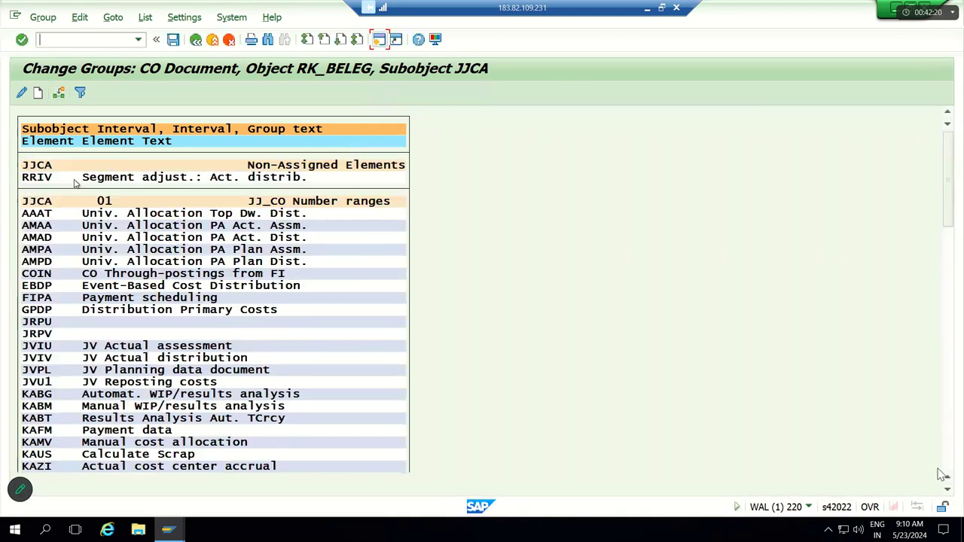
# - Assign the segment adjustment distribution element RRIV to number range group 01 and save the group changes
pyautogui.click(60, 93)
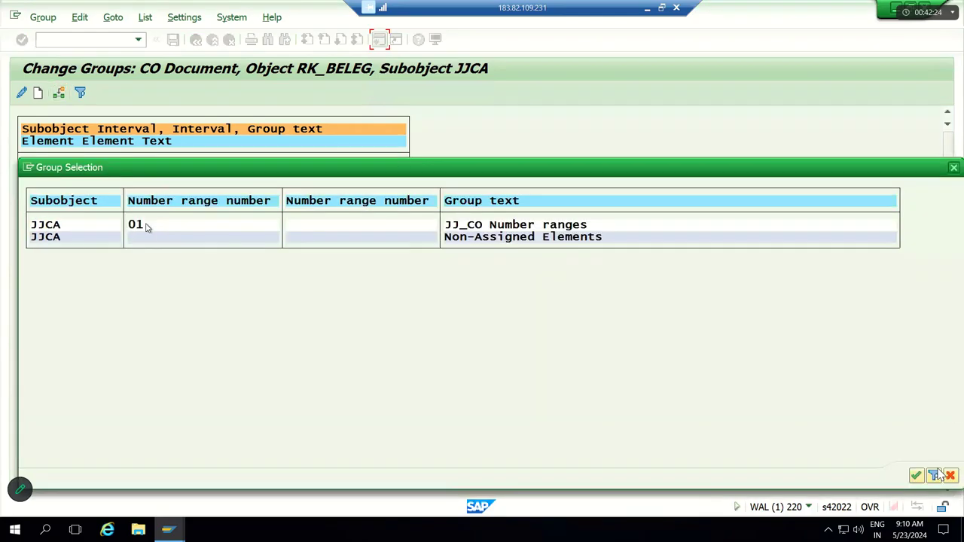
pyautogui.doubleClick(148, 228)
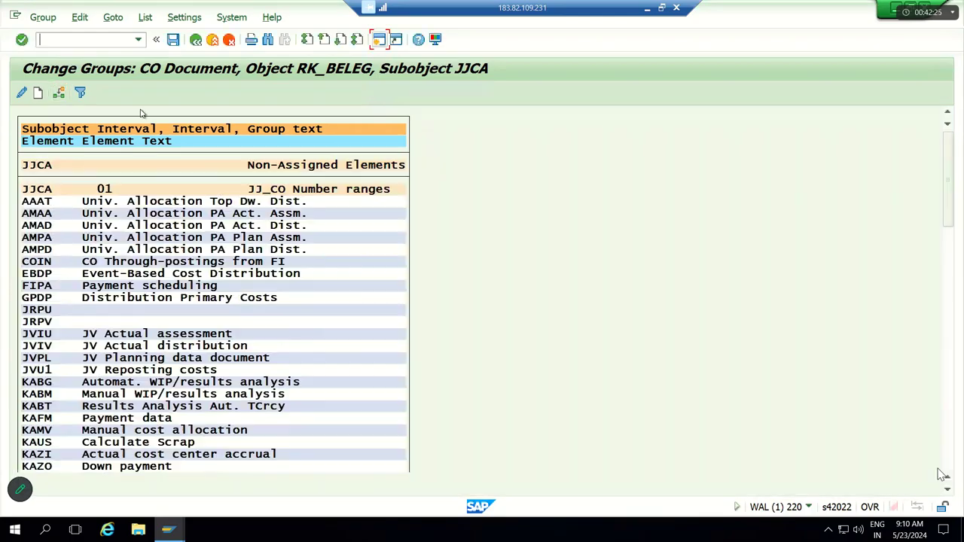
pyautogui.click(174, 40)
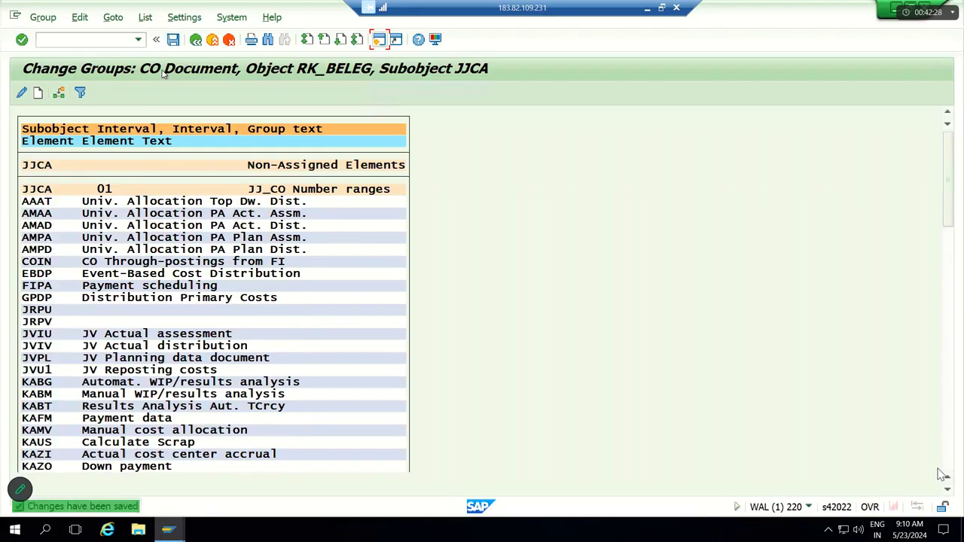
pyautogui.click(47, 239)
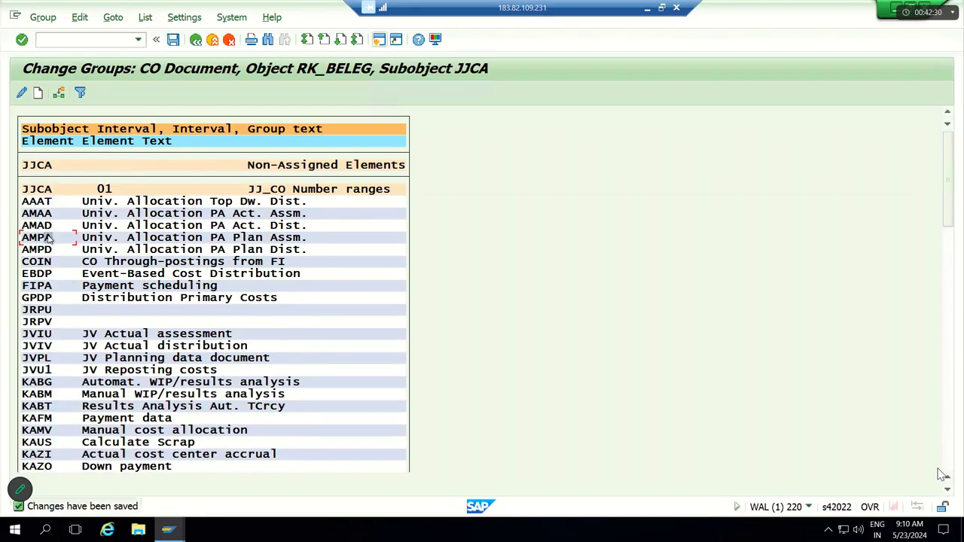
# - Return to the IMG structure and reopen the activity Maintain Number Ranges for Controlling Documents
pyautogui.click(195, 40)
pyautogui.click(195, 40)
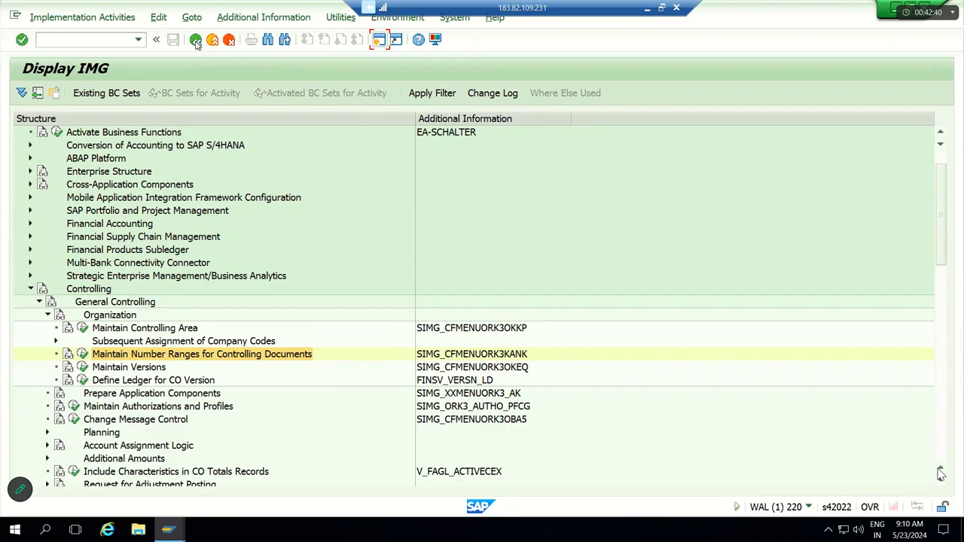
pyautogui.click(83, 355)
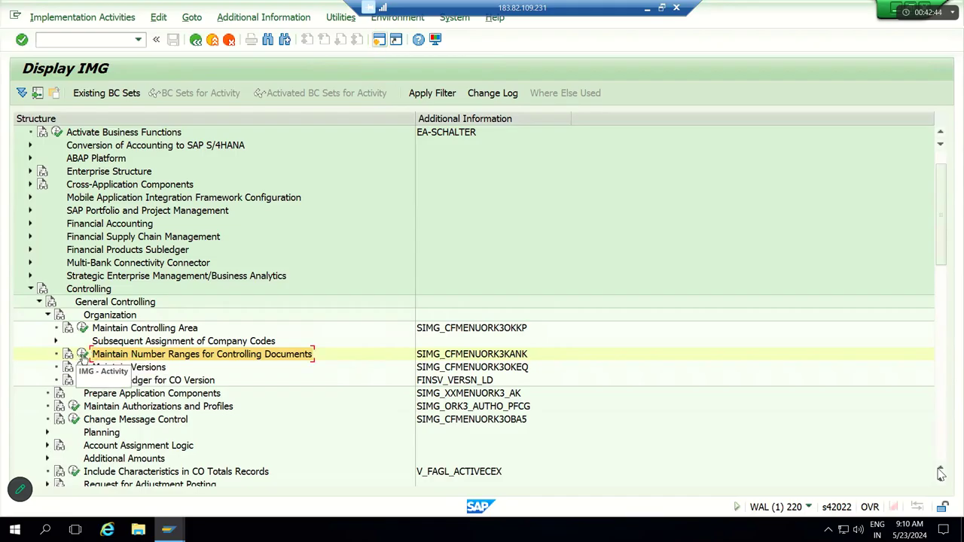
pyautogui.click(83, 354)
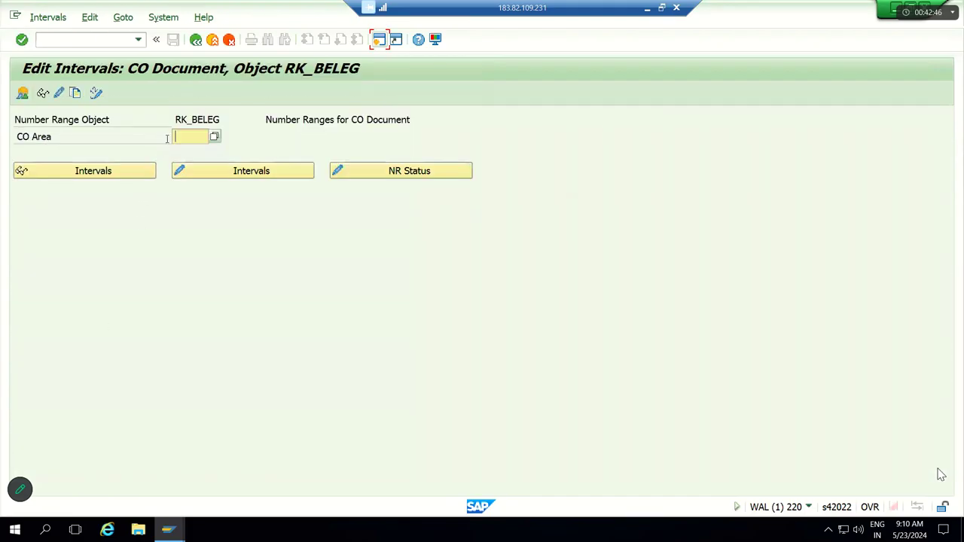
# - Set up a copy of the CO document number ranges from controlling area 1000 to JJCA, and cancel it
pyautogui.click(77, 94)
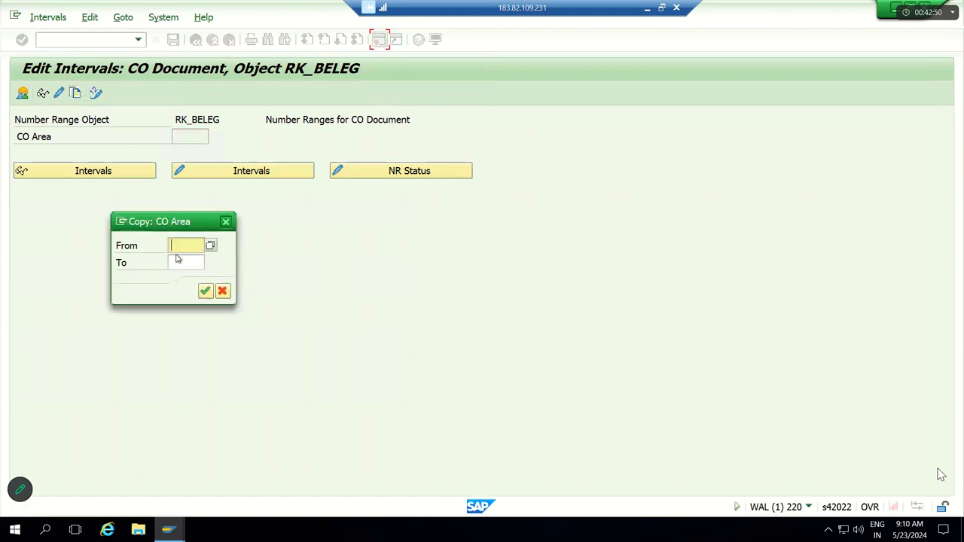
pyautogui.write('1')
pyautogui.click(178, 259)
pyautogui.click(178, 259)
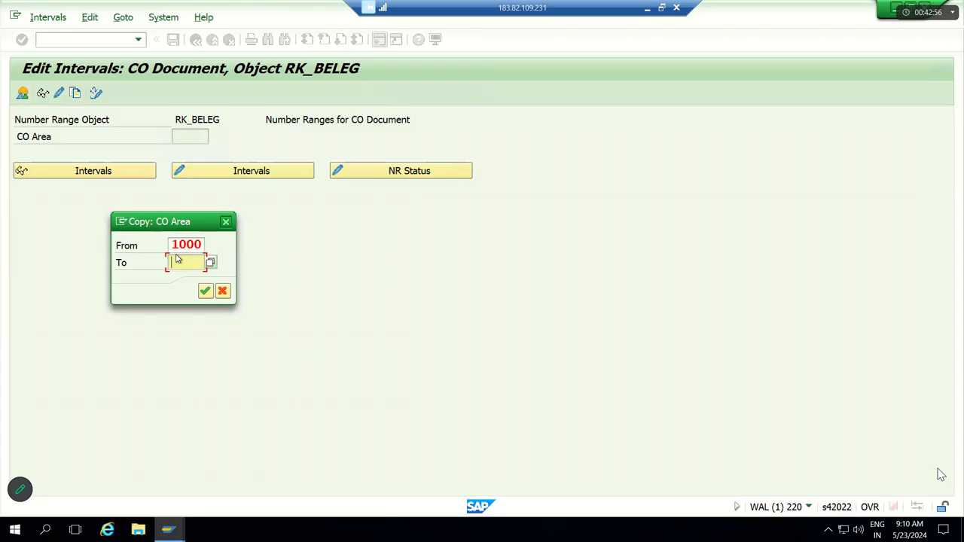
pyautogui.write('JJCA')
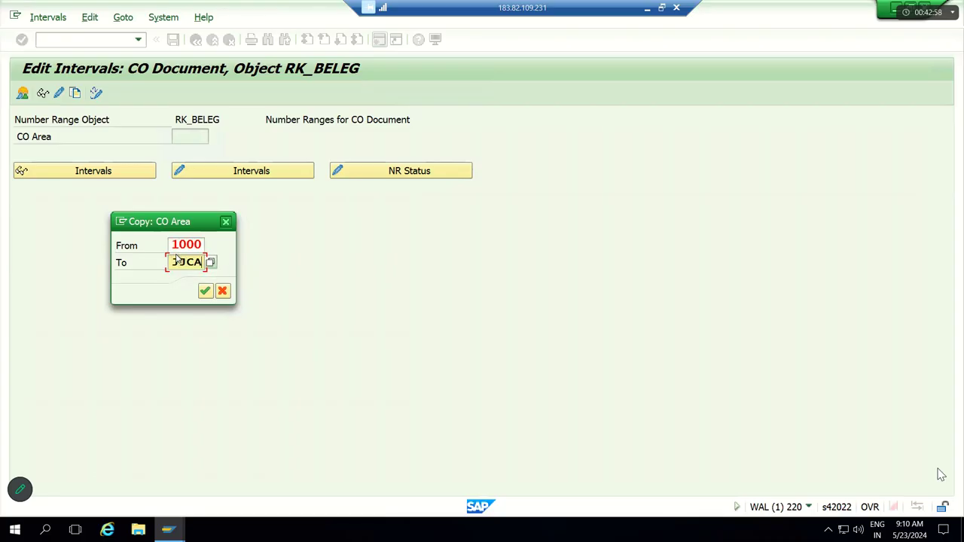
pyautogui.click(204, 292)
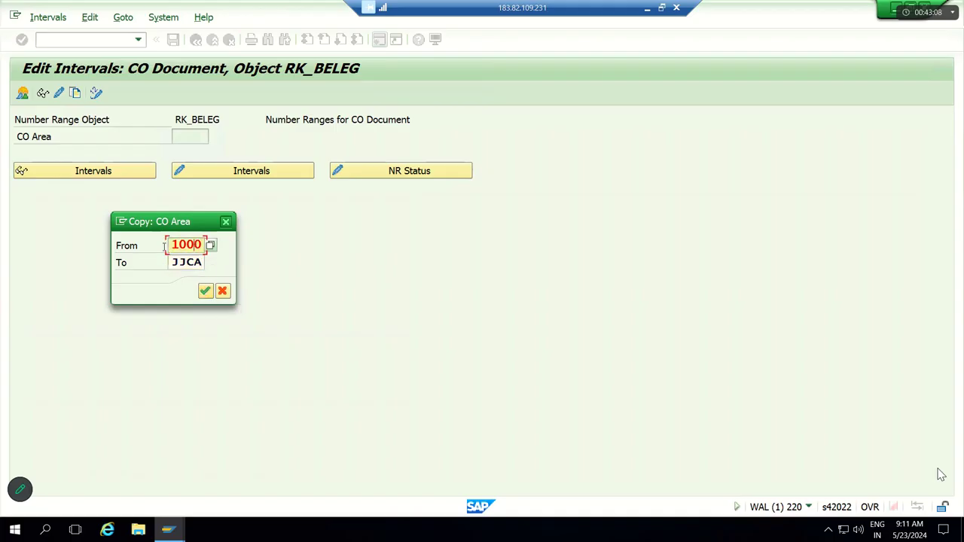
pyautogui.click(190, 263)
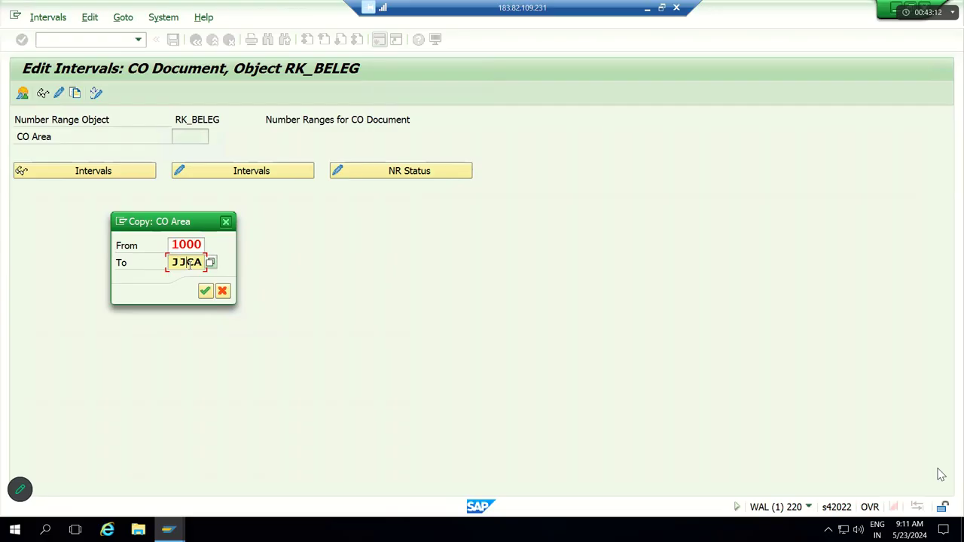
pyautogui.click(223, 292)
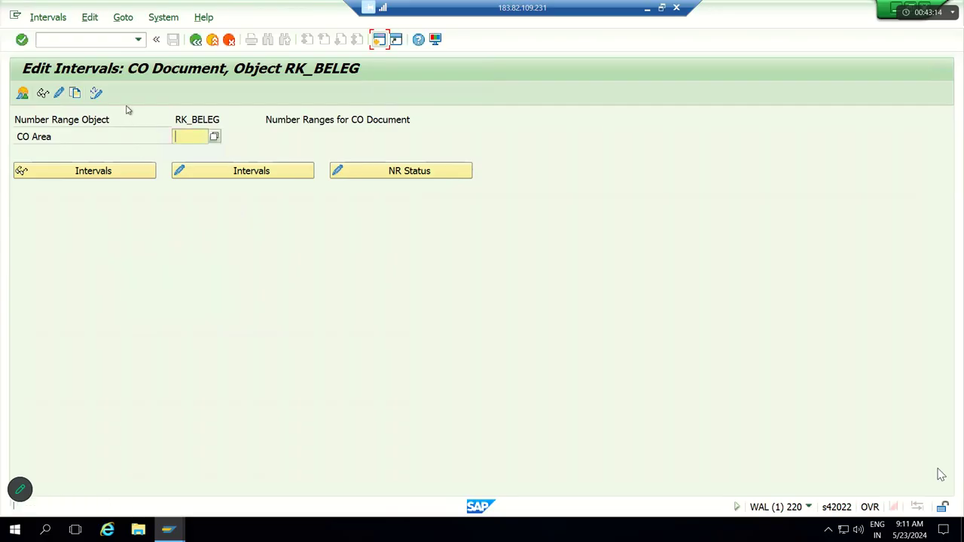
# - Enter JJCA as the CO area and go back to the IMG structure
pyautogui.write('JJCA')
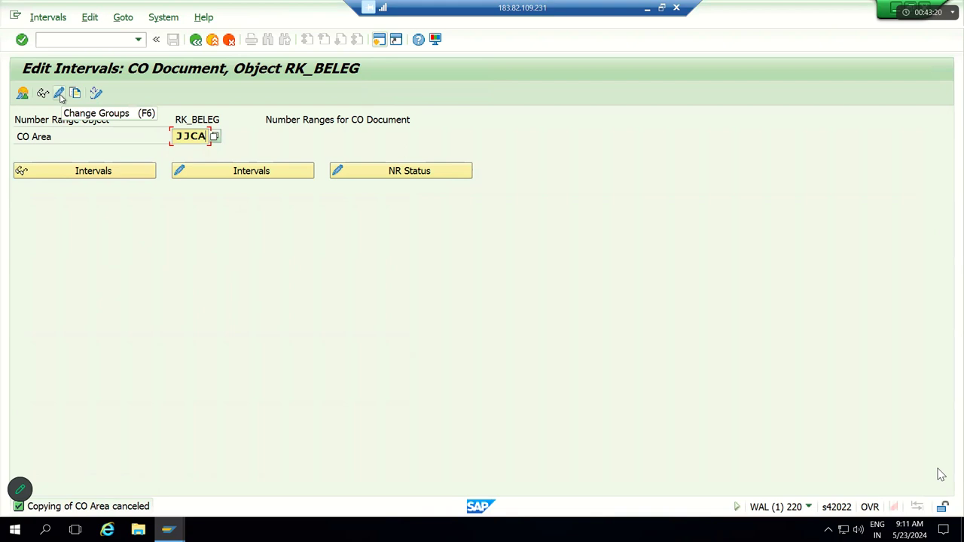
pyautogui.click(195, 40)
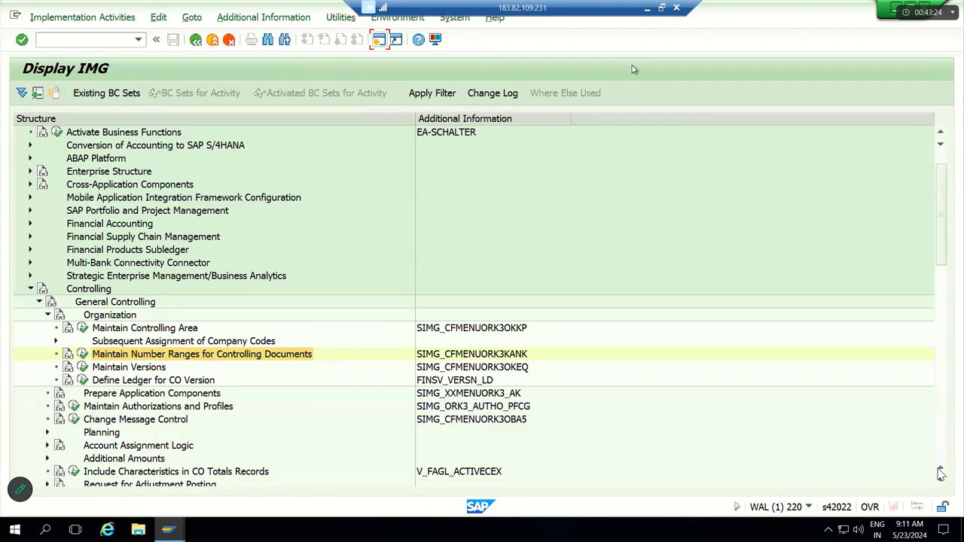
# - Switch to the GL Number Ranges sheet in Excel to review the number range notes, and return to the SAP session
pyautogui.click(647, 8)
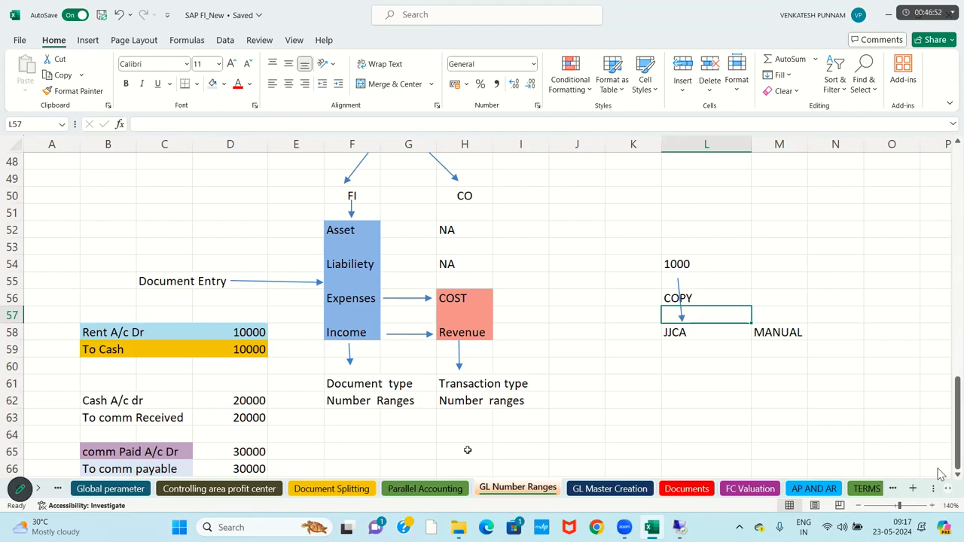
pyautogui.click(532, 261)
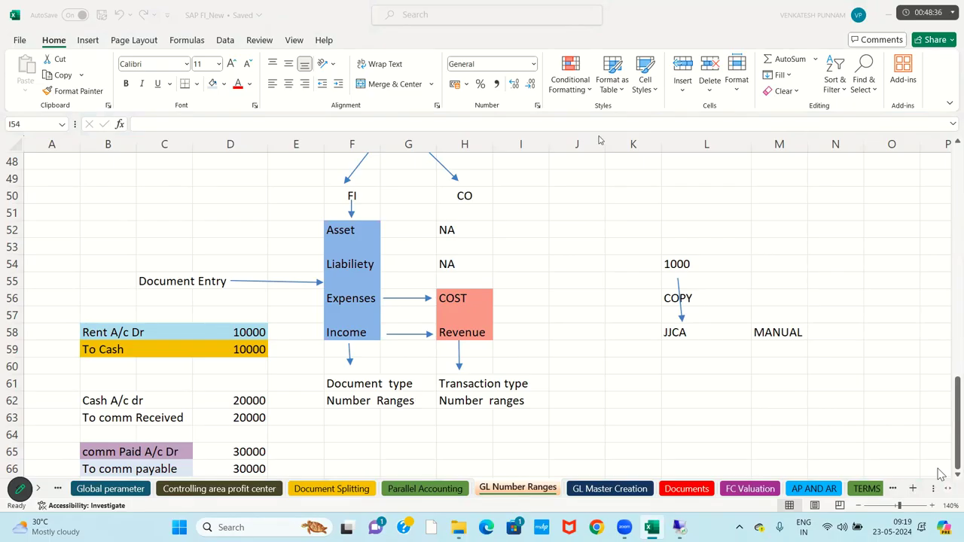
pyautogui.hotkey('alt', 'Tab')
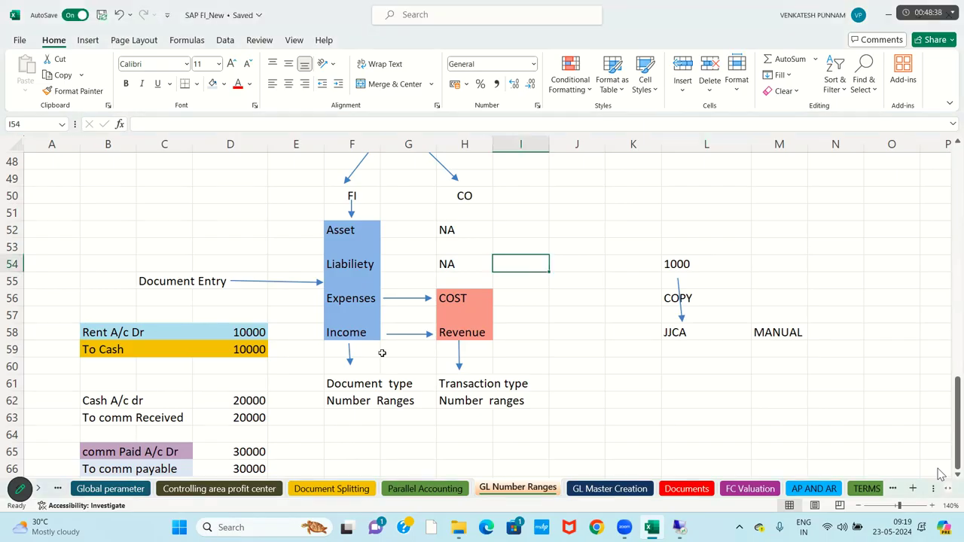
pyautogui.click(654, 526)
pyautogui.click(679, 461)
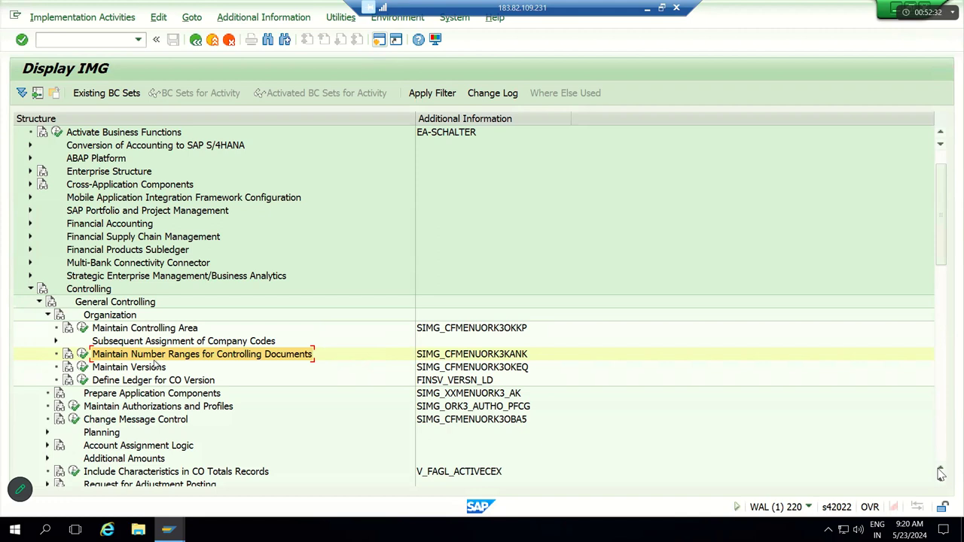
pyautogui.click(102, 372)
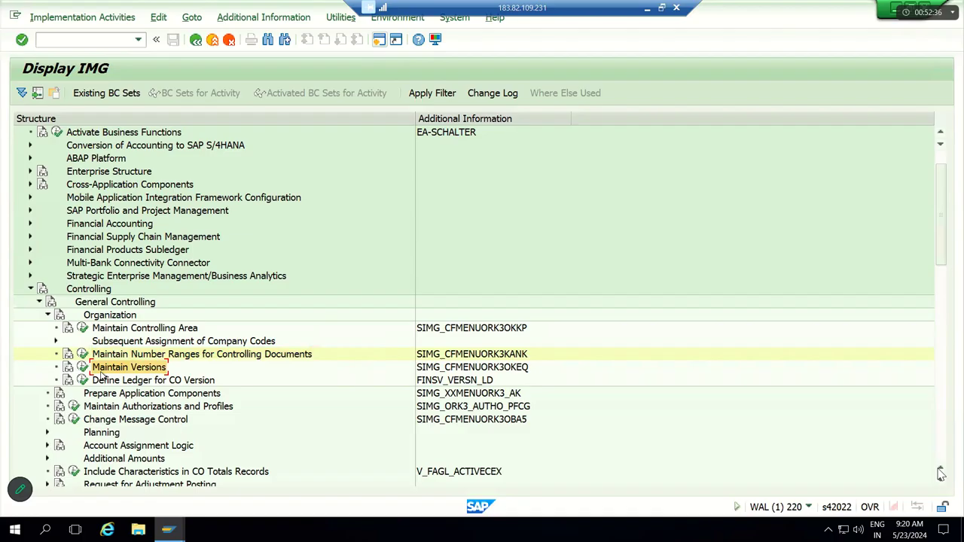
pyautogui.click(117, 330)
pyautogui.click(127, 357)
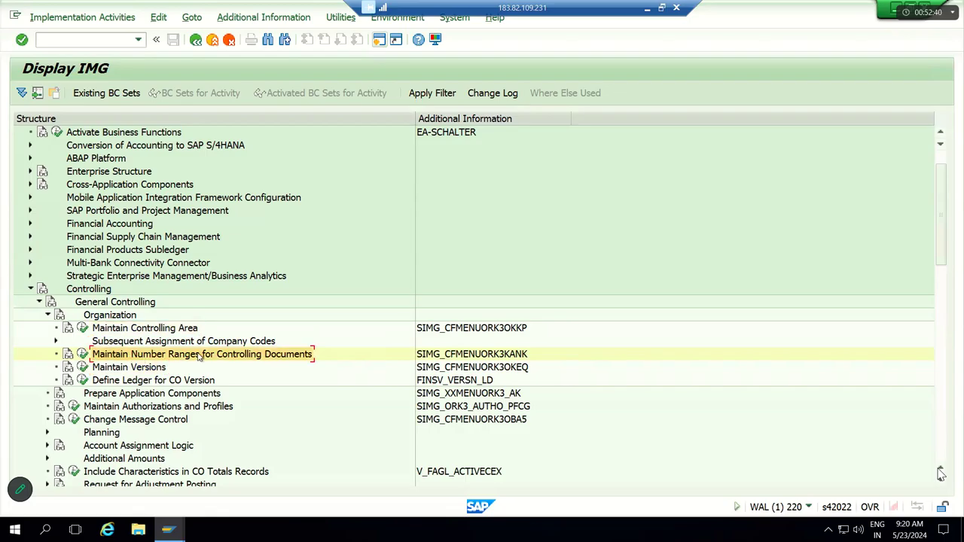
pyautogui.click(139, 372)
pyautogui.click(115, 385)
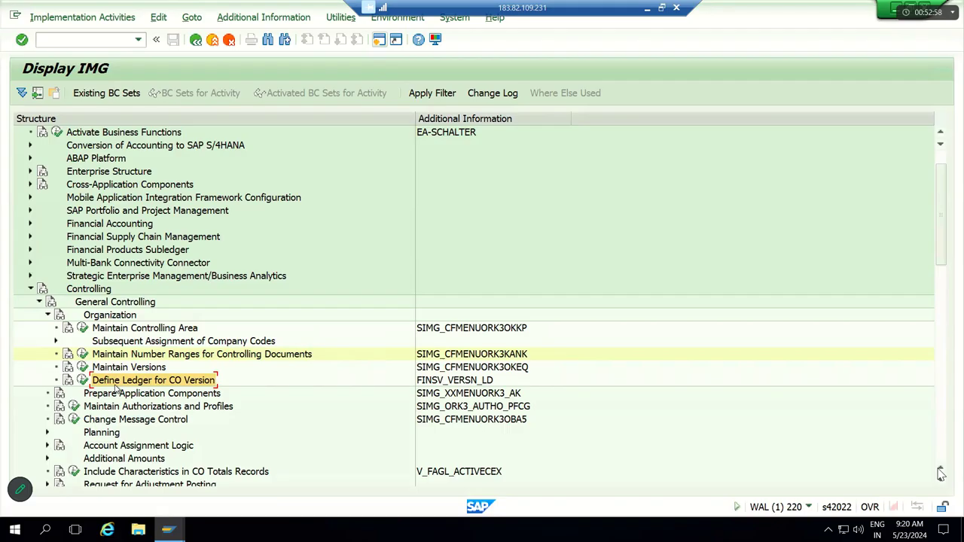
# - Open the activity Maintain Versions, select the Plan/actual version 0, and open its Settings for Each Fiscal Year
pyautogui.click(113, 368)
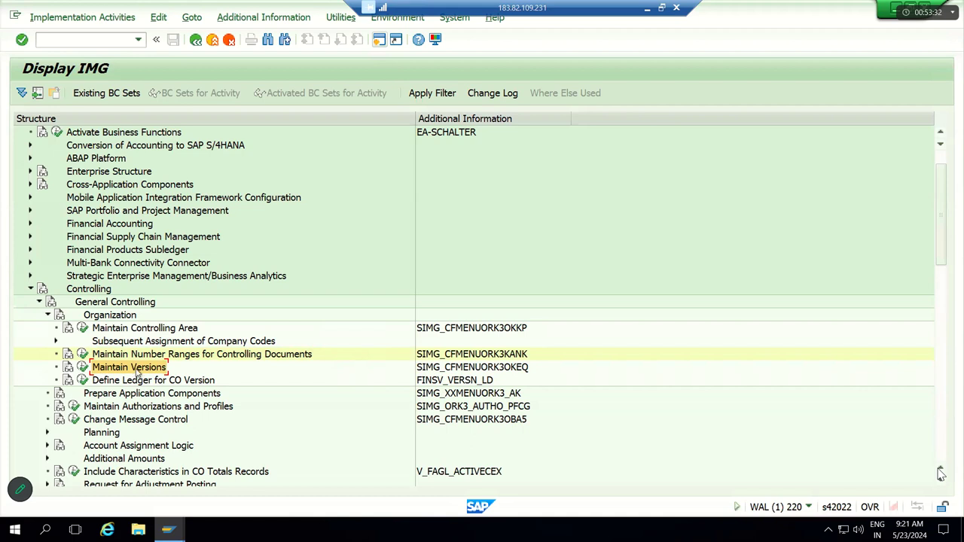
pyautogui.click(82, 368)
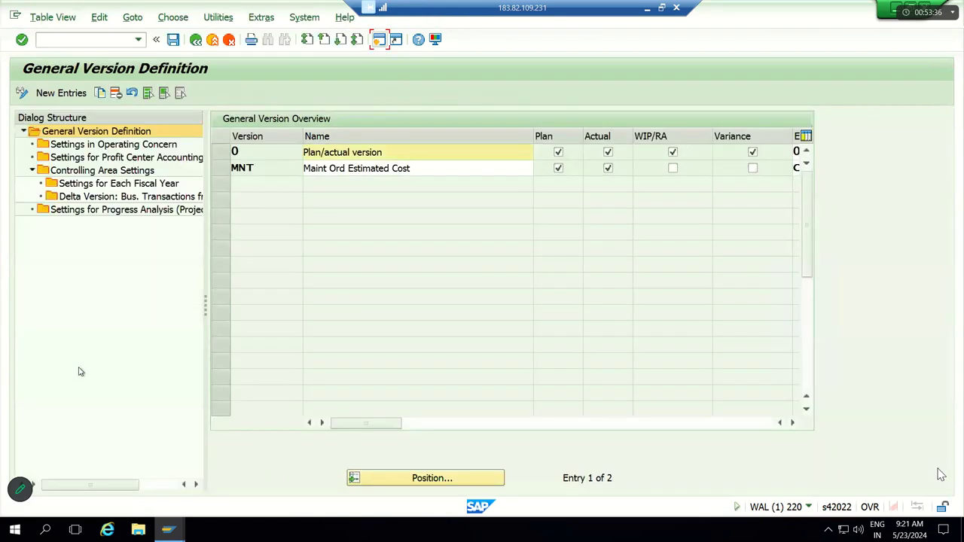
pyautogui.click(218, 153)
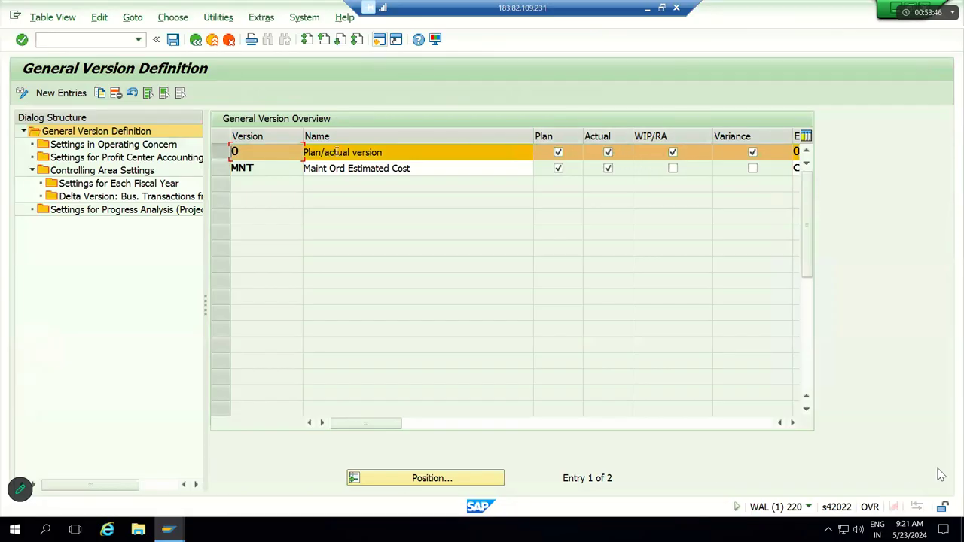
pyautogui.click(223, 155)
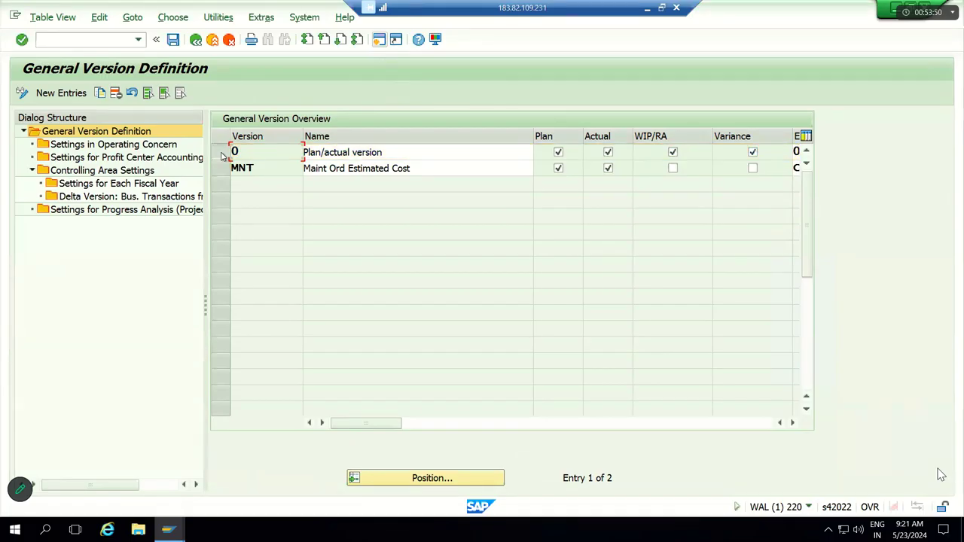
pyautogui.click(223, 155)
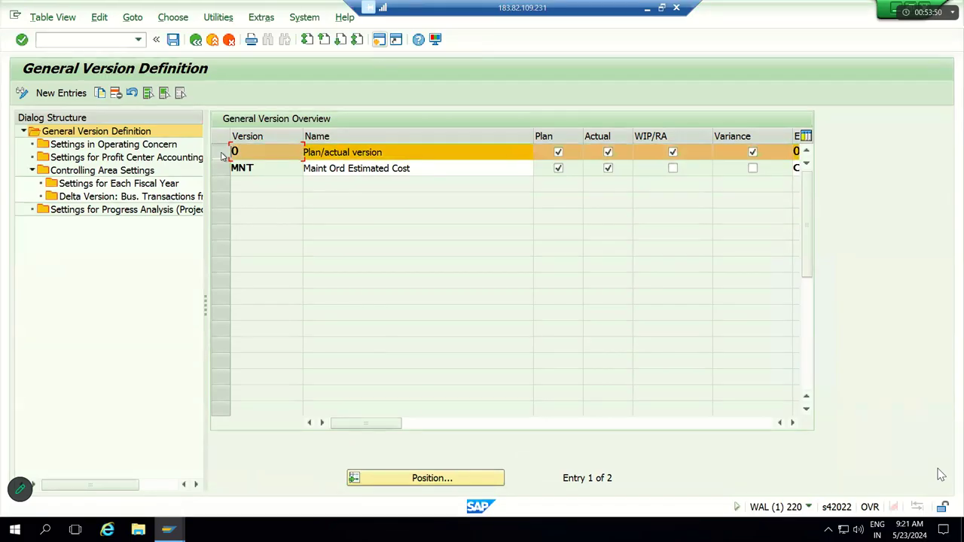
pyautogui.doubleClick(100, 185)
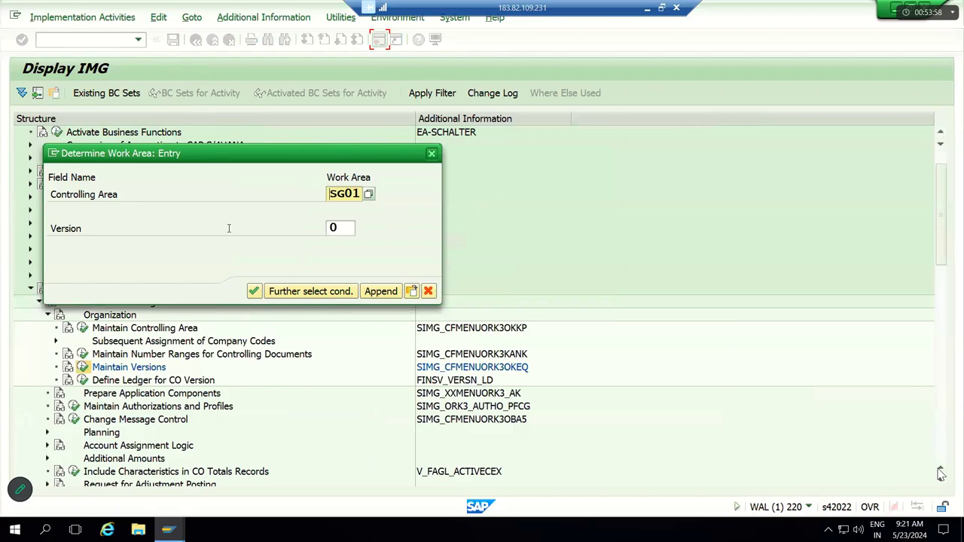
# - Set the work area to controlling area JJCA with version 0 and display its fiscal year settings
pyautogui.click(359, 194)
pyautogui.press('BackSpace')
pyautogui.press('BackSpace')
pyautogui.press('BackSpace')
pyautogui.press('BackSpace')
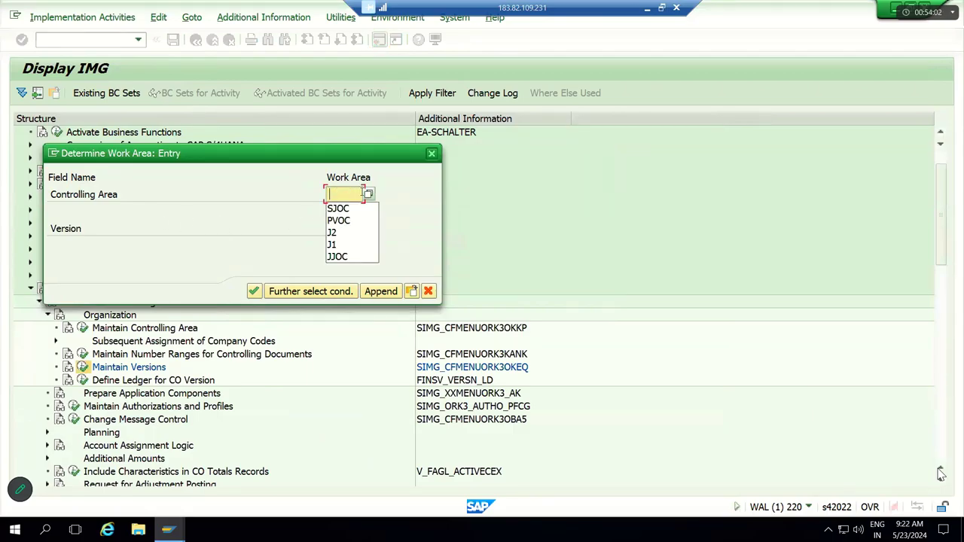
pyautogui.write('JJCA')
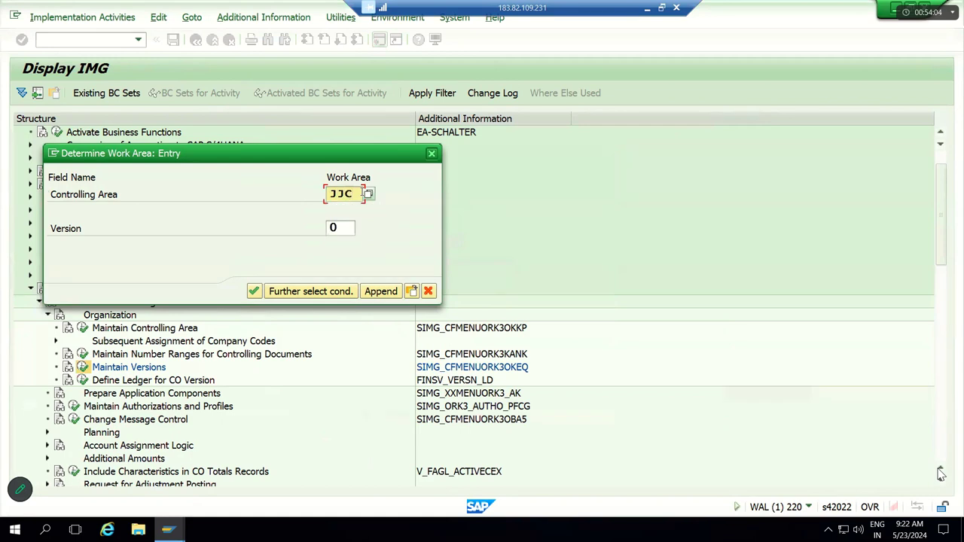
pyautogui.click(254, 291)
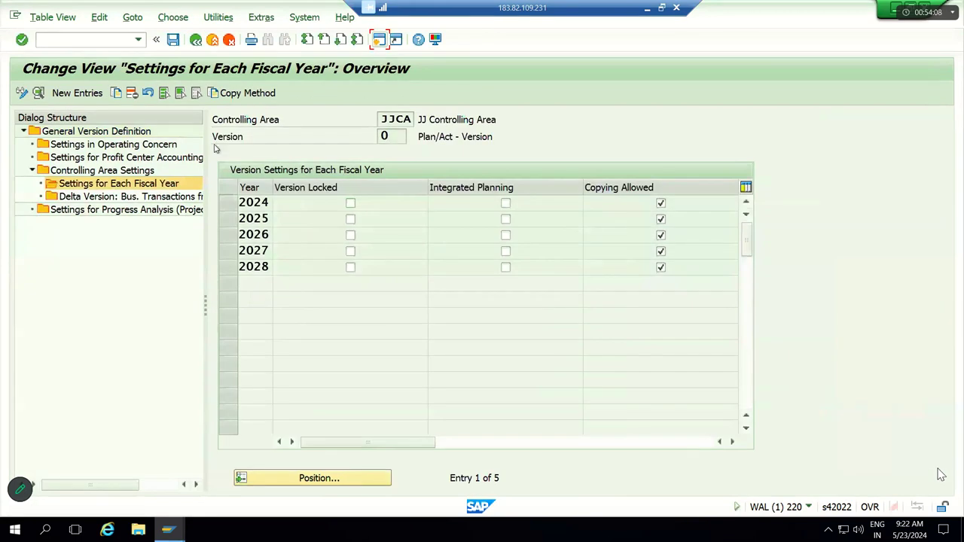
# - Save the fiscal year version settings of JJCA with the customizing request, and go back to the IMG structure
pyautogui.click(356, 198)
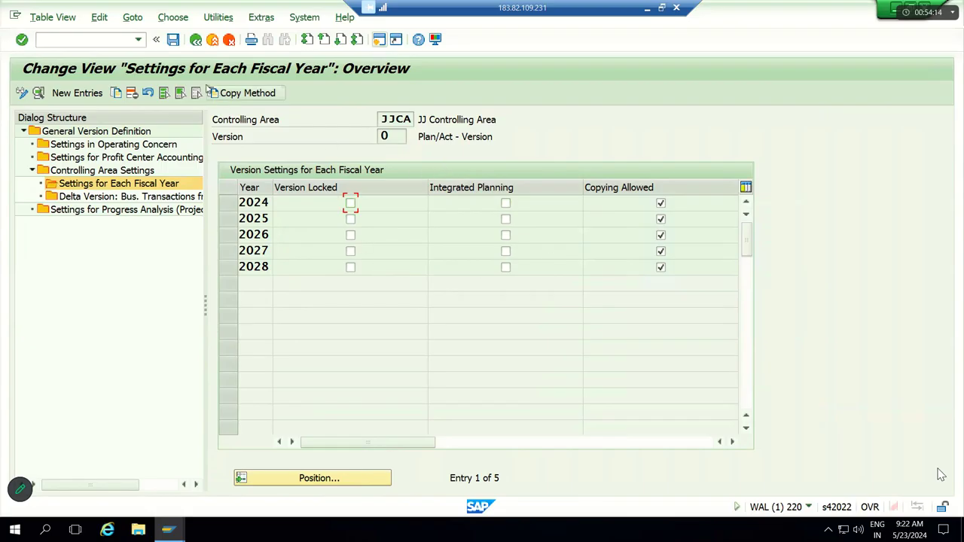
pyautogui.click(173, 40)
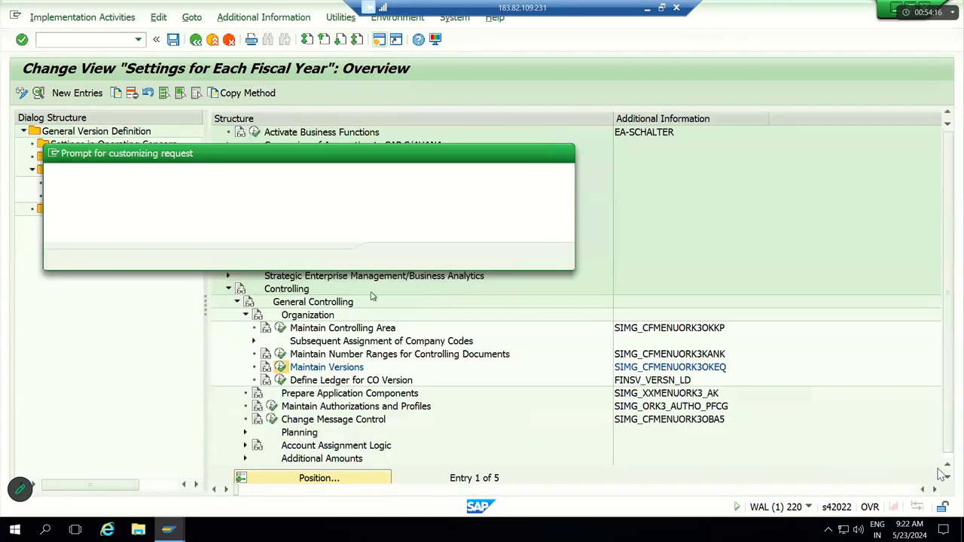
pyautogui.click(388, 258)
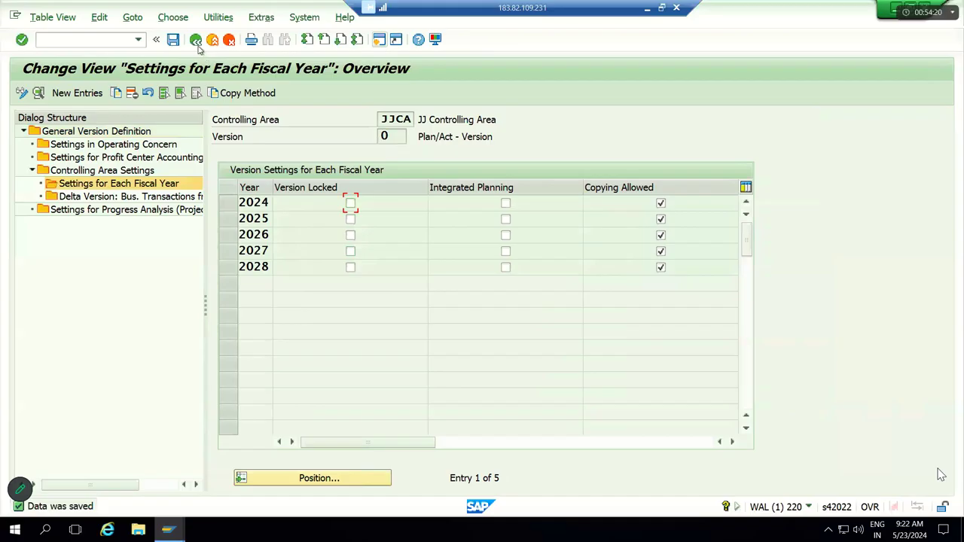
pyautogui.click(198, 44)
pyautogui.click(195, 40)
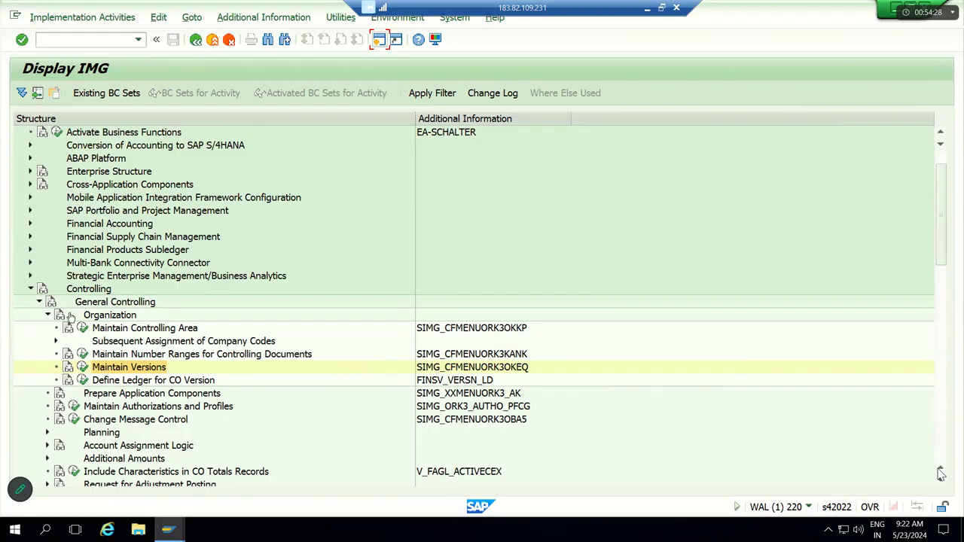
# - Reopen Maintain Versions and display the fiscal year settings of version 0 for controlling area JJCA again
pyautogui.click(83, 368)
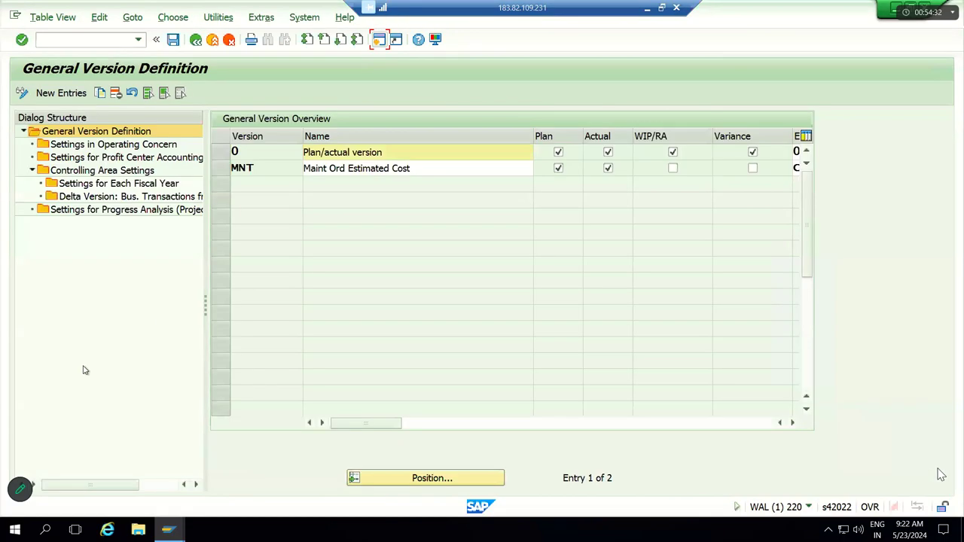
pyautogui.click(219, 153)
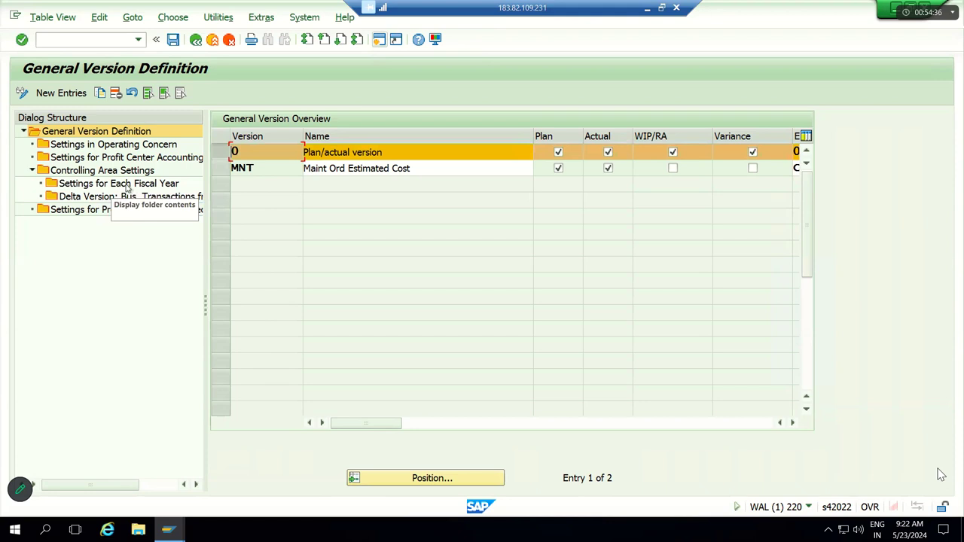
pyautogui.click(132, 187)
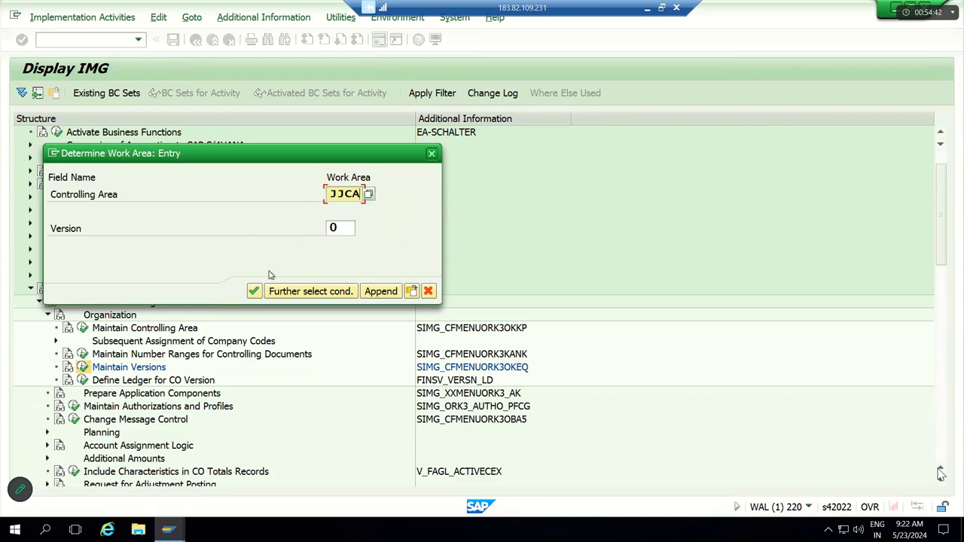
pyautogui.click(254, 291)
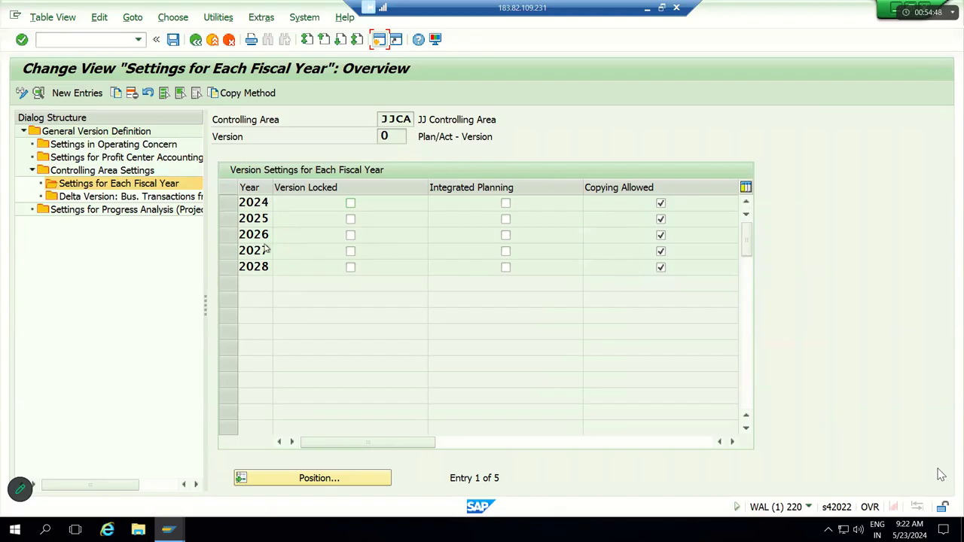
# - Save the fiscal year settings once more and leave version maintenance for the IMG structure
pyautogui.click(173, 40)
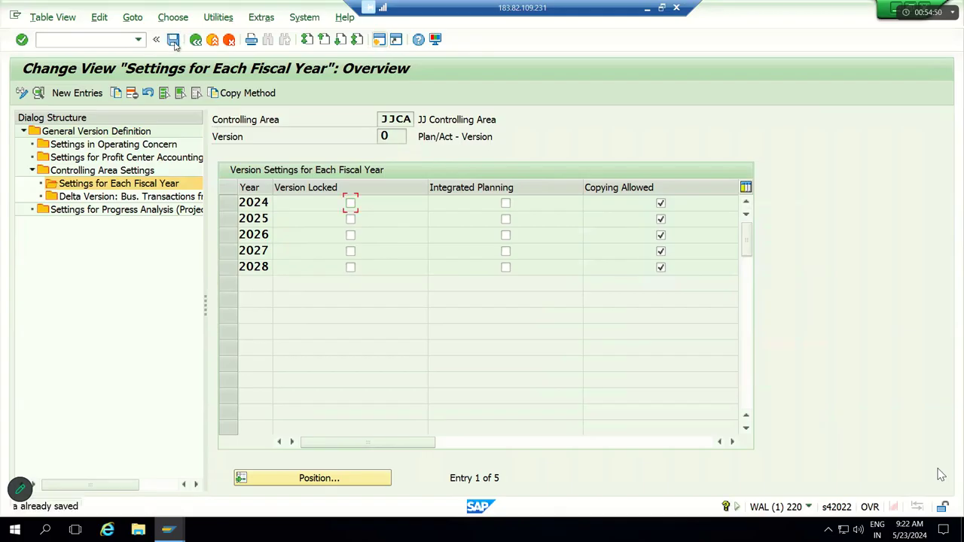
pyautogui.click(195, 40)
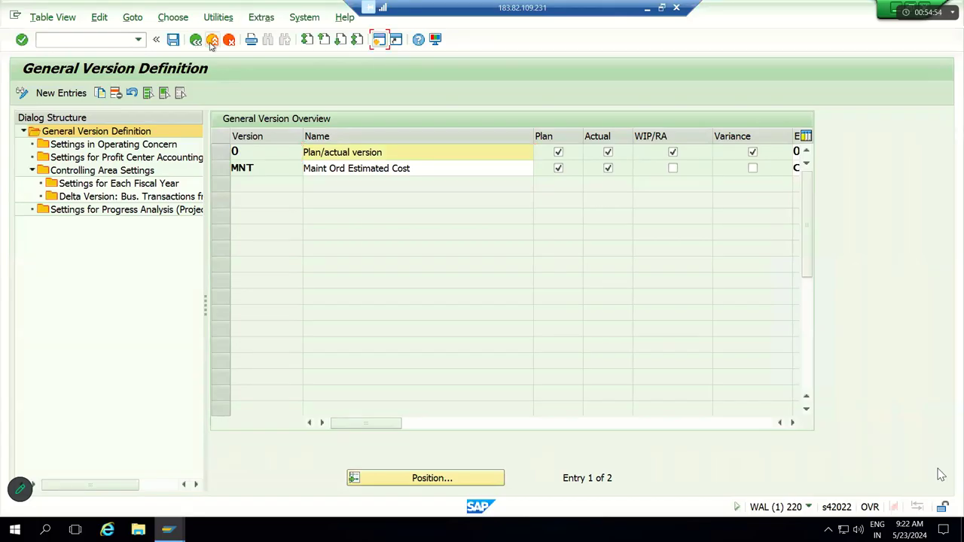
pyautogui.click(199, 44)
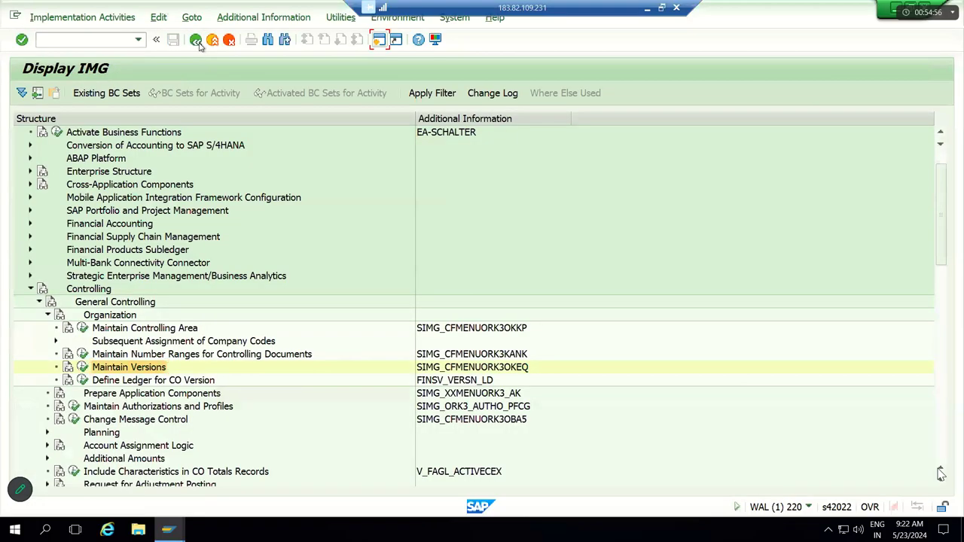
# - Switch to the SAP FI_New workbook and note the ledger 0L as text in cell G69 of the GL Number Ranges sheet
pyautogui.click(133, 382)
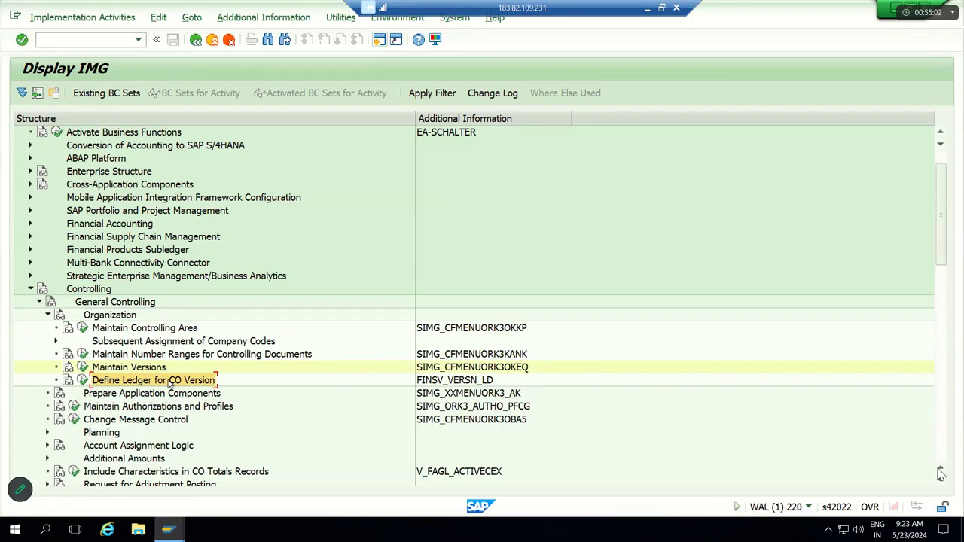
pyautogui.click(646, 7)
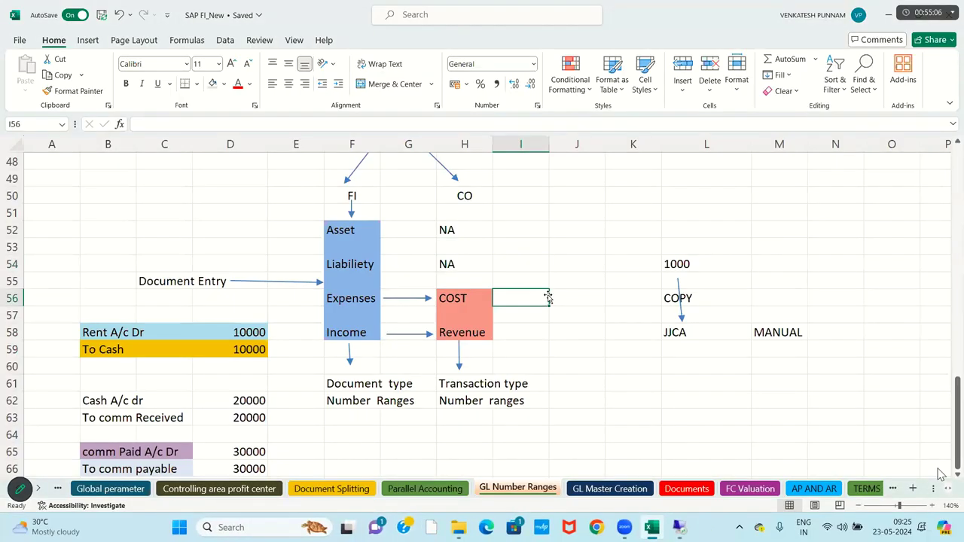
pyautogui.press('Down')
pyautogui.press('Down')
pyautogui.press('Down')
pyautogui.press('Down')
pyautogui.press('Down')
pyautogui.press('Down')
pyautogui.press('Down')
pyautogui.press('Down')
pyautogui.press('Up')
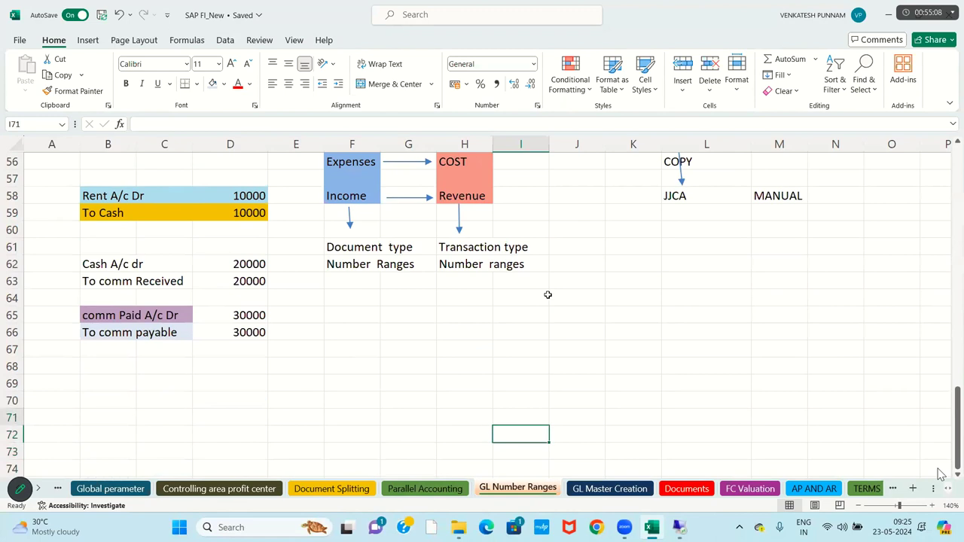
pyautogui.press('Up')
pyautogui.press('Up')
pyautogui.press('Left')
pyautogui.press('Left')
pyautogui.press('Up')
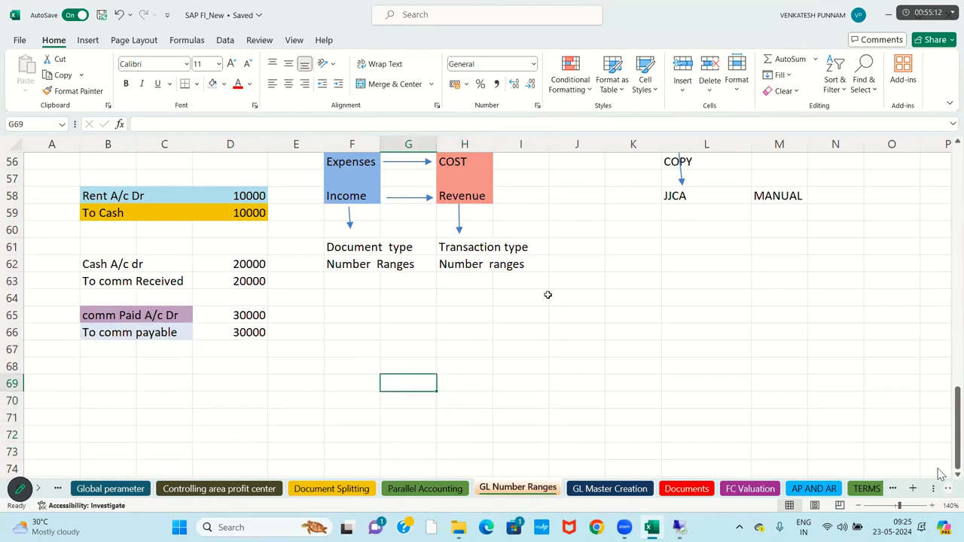
pyautogui.write("'")
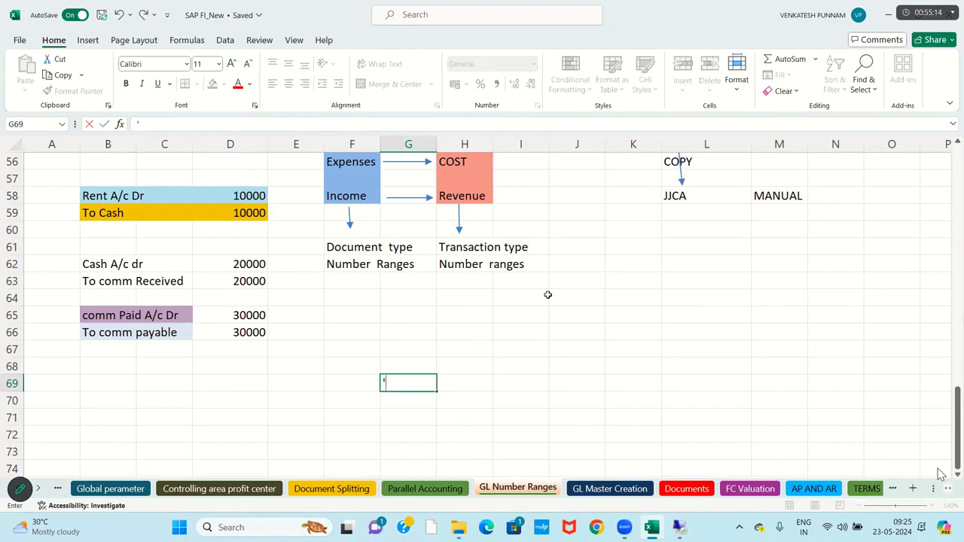
pyautogui.write('0')
pyautogui.press('Tab')
pyautogui.press('Tab')
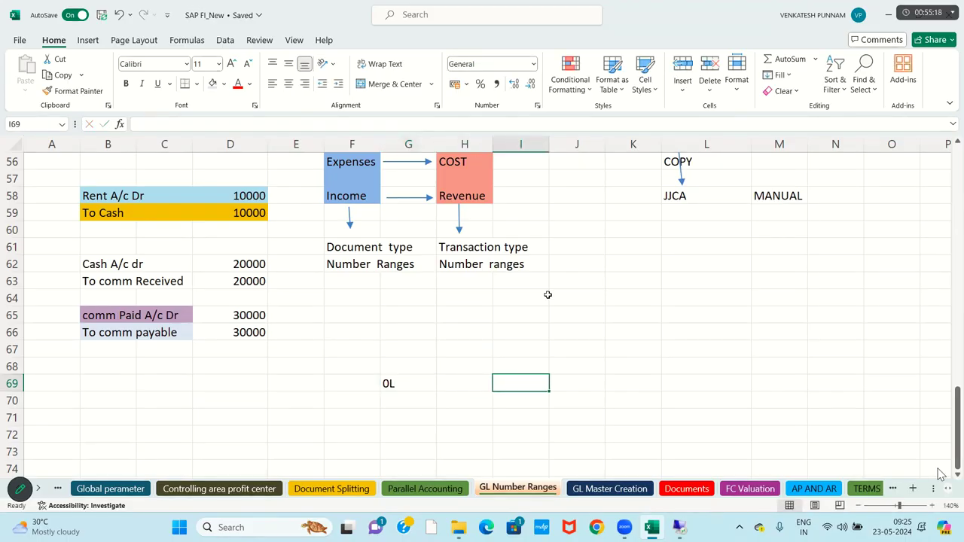
# - Note the controlling area JJCA in cell I69 and version 0 in cell K69
pyautogui.write('JJCA')
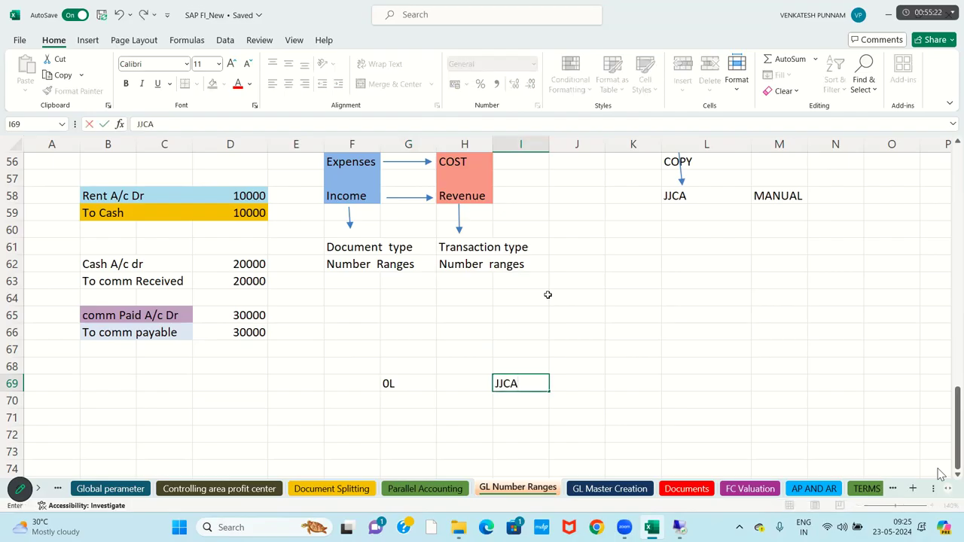
pyautogui.press('Tab')
pyautogui.press('Tab')
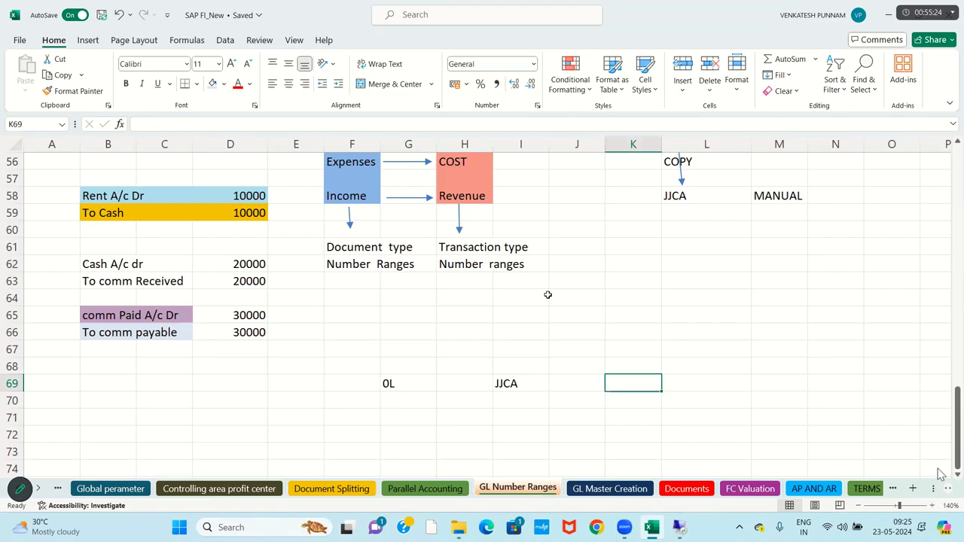
pyautogui.write('0')
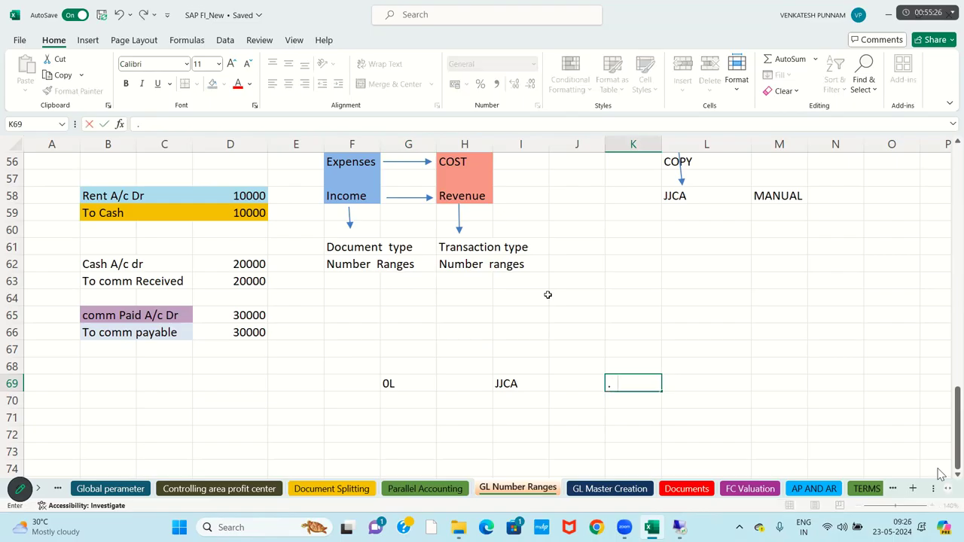
pyautogui.press('Return')
pyautogui.press('Up')
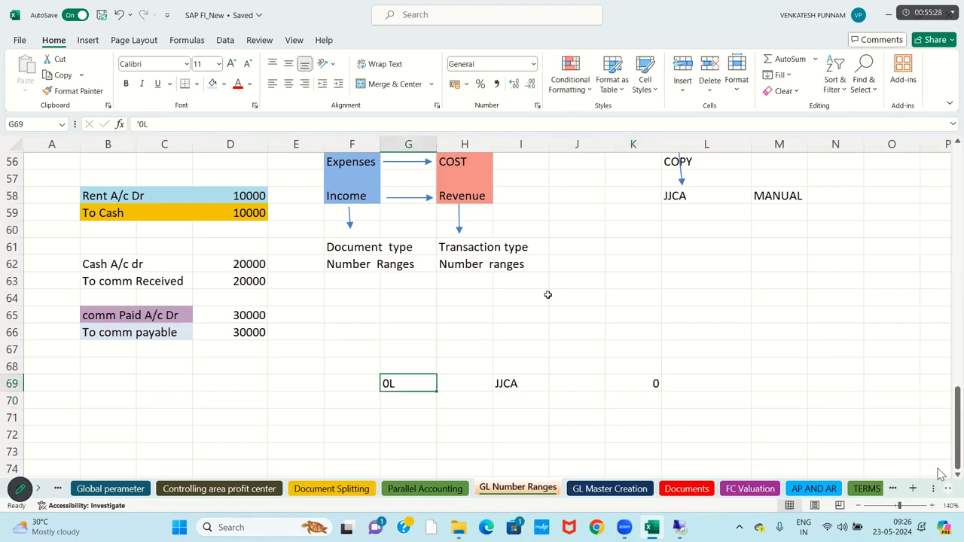
pyautogui.hotkey('shift', 'Right')
pyautogui.hotkey('shift', 'Right')
pyautogui.hotkey('shift', 'Right')
pyautogui.hotkey('shift', 'Right')
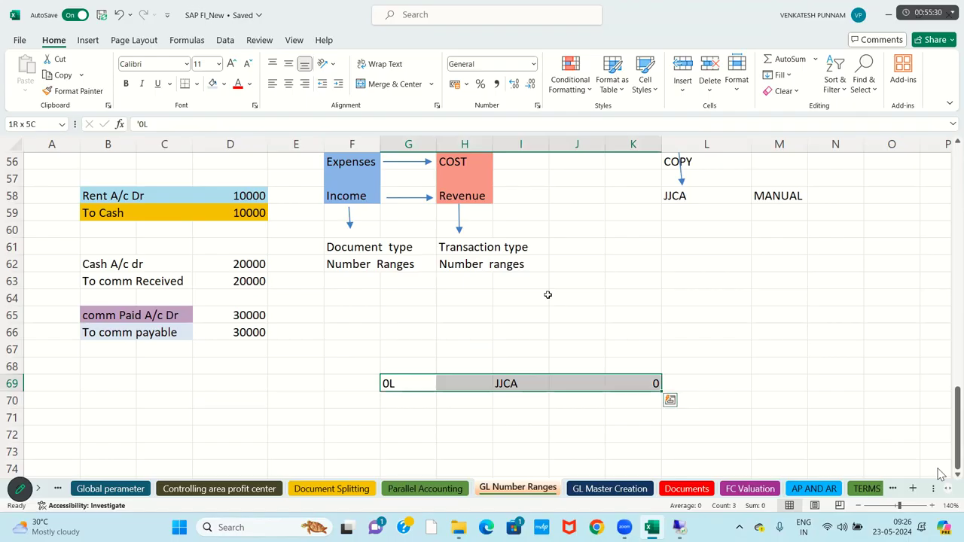
# - Add the fiscal year 2024 in cell M69 of the same note row
pyautogui.press('Right')
pyautogui.press('Right')
pyautogui.press('Right')
pyautogui.press('Right')
pyautogui.press('Right')
pyautogui.press('Right')
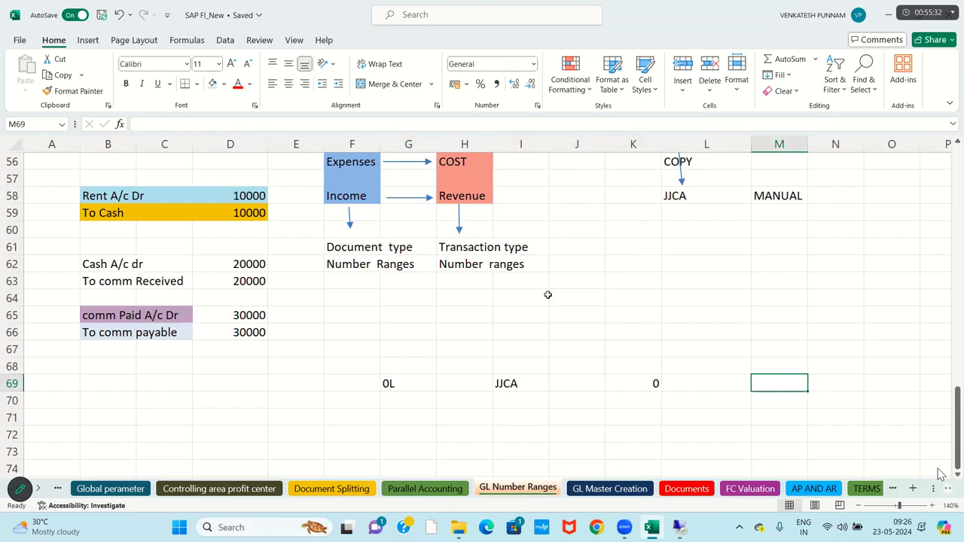
pyautogui.write('20')
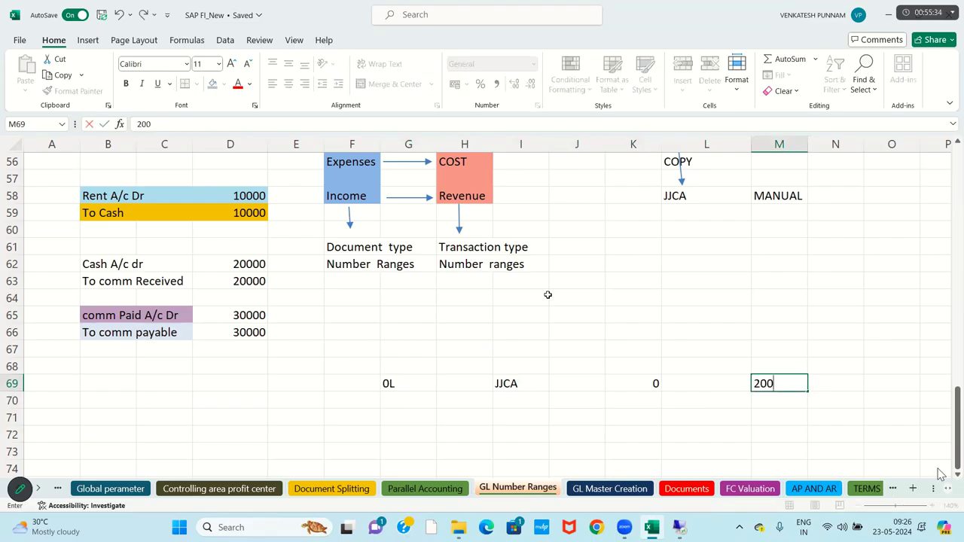
pyautogui.write('24')
pyautogui.press('Return')
# - Highlight cells G69 to N69 to review the ledger, controlling area, version and year together
pyautogui.press('Left')
pyautogui.press('Left')
pyautogui.press('Left')
pyautogui.press('Left')
pyautogui.press('Left')
pyautogui.press('Left')
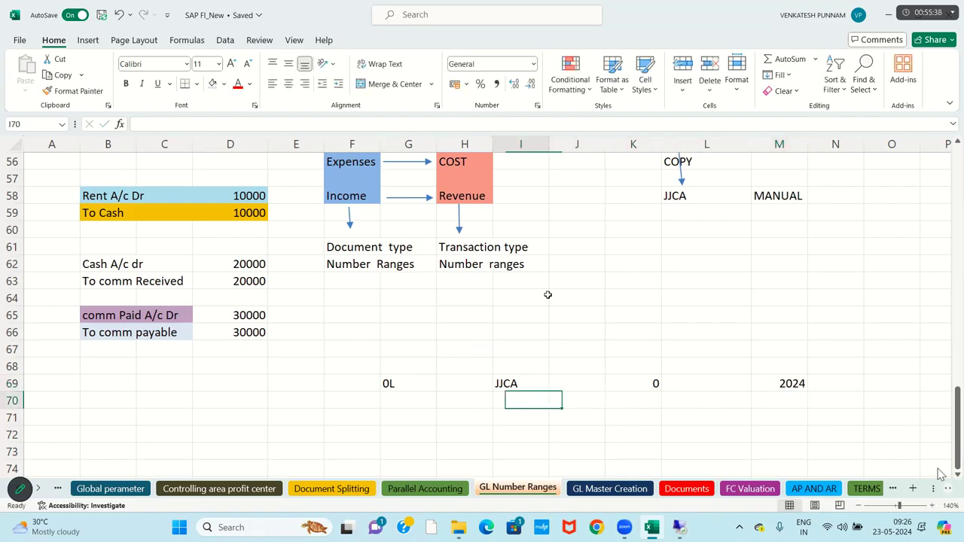
pyautogui.press('Up')
pyautogui.hotkey('shift', 'Right')
pyautogui.hotkey('shift', 'Right')
pyautogui.hotkey('shift', 'Right')
pyautogui.hotkey('shift', 'Right')
pyautogui.hotkey('shift', 'Right')
pyautogui.hotkey('shift', 'Right')
pyautogui.hotkey('shift', 'Right')
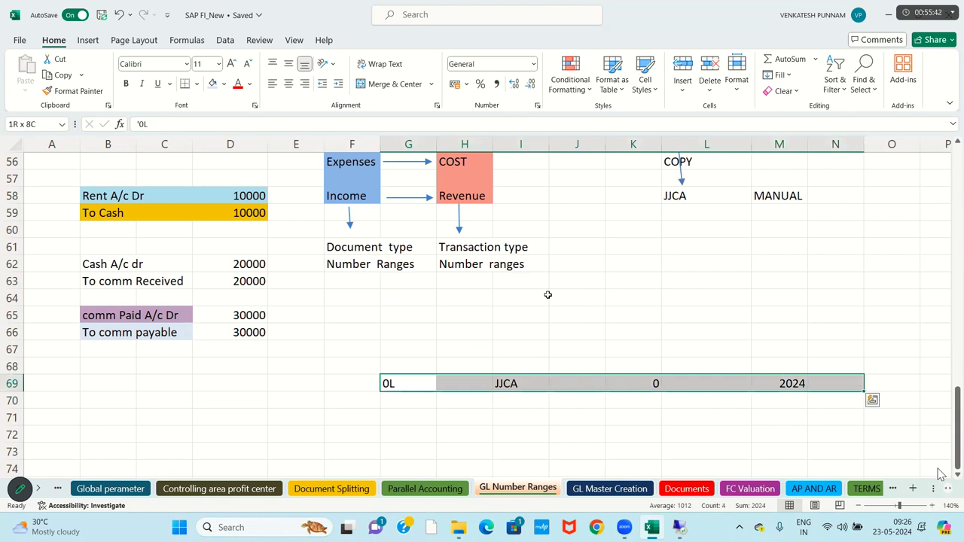
pyautogui.click(547, 295)
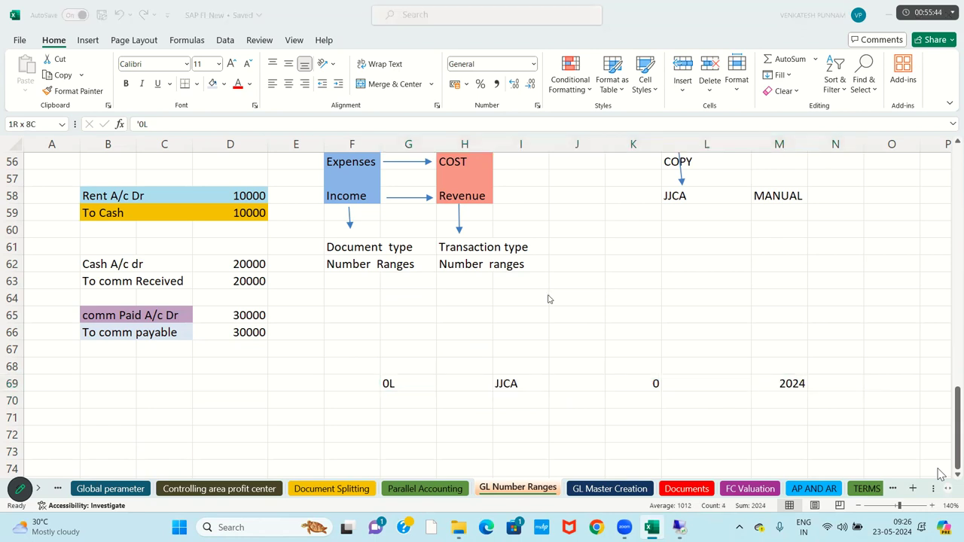
# - Switch back to the SAP session and start new entries in Define Ledger for CO Version
pyautogui.hotkey('alt', 'Tab')
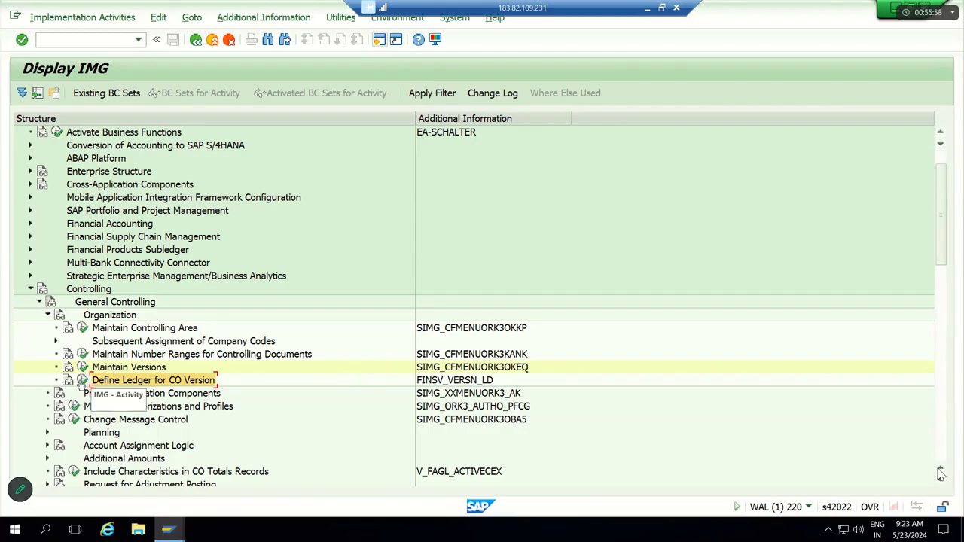
pyautogui.click(83, 382)
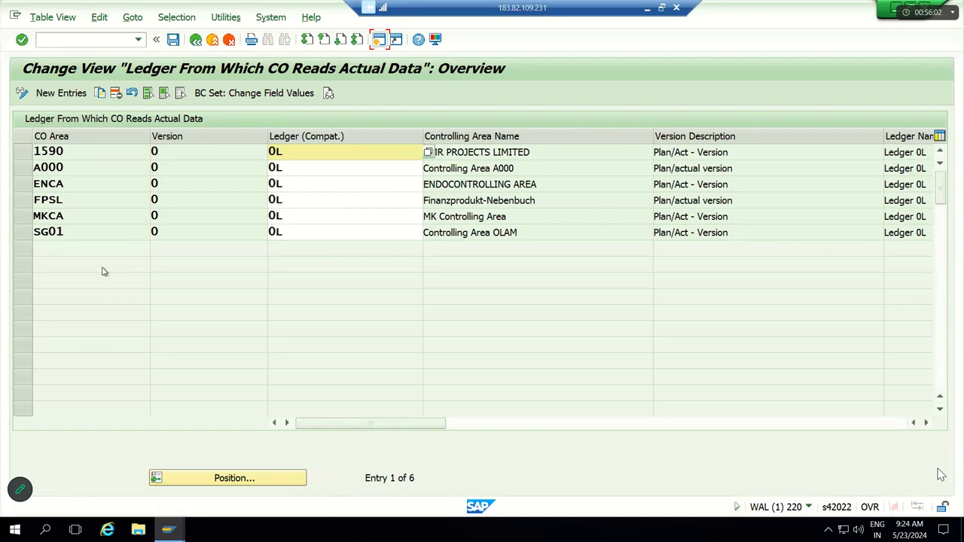
pyautogui.click(72, 97)
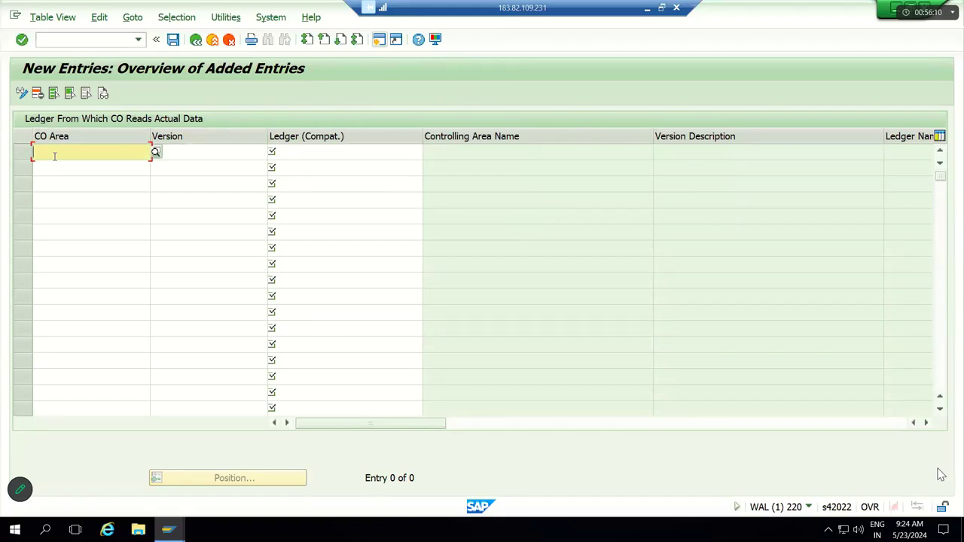
# - Create an entry assigning ledger 0L to controlling area JJCA with version 0
pyautogui.write('JJCA')
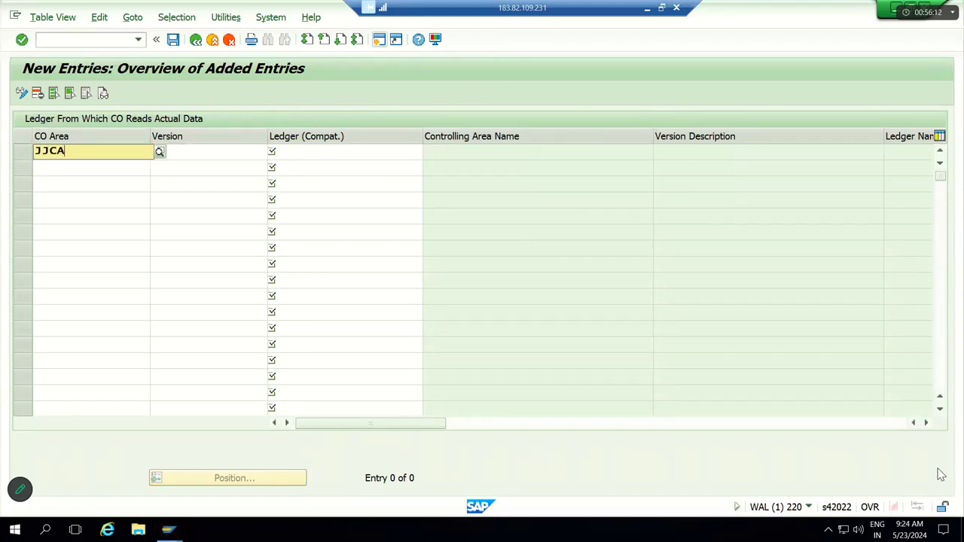
pyautogui.press('Tab')
pyautogui.write('0')
pyautogui.press('Tab')
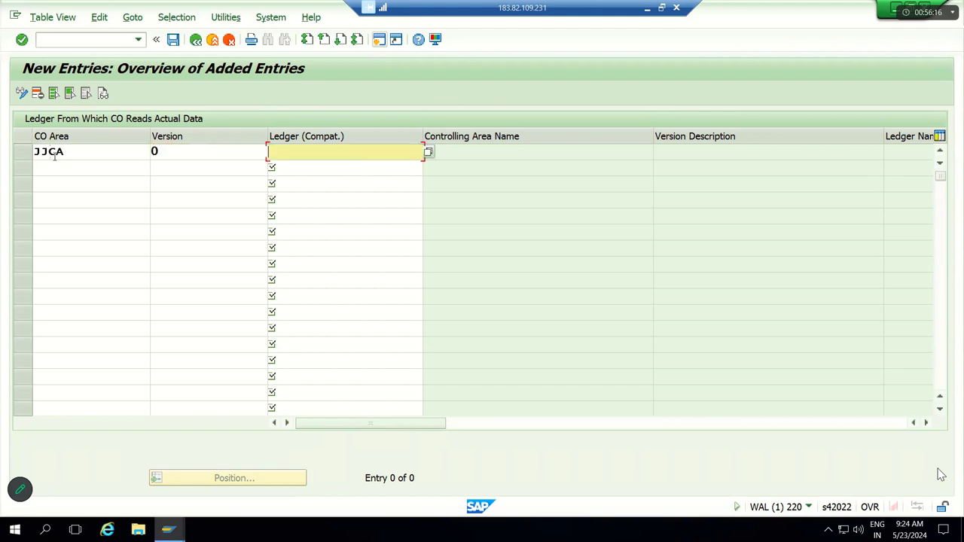
pyautogui.write('0L')
pyautogui.press('BackSpace')
pyautogui.press('Return')
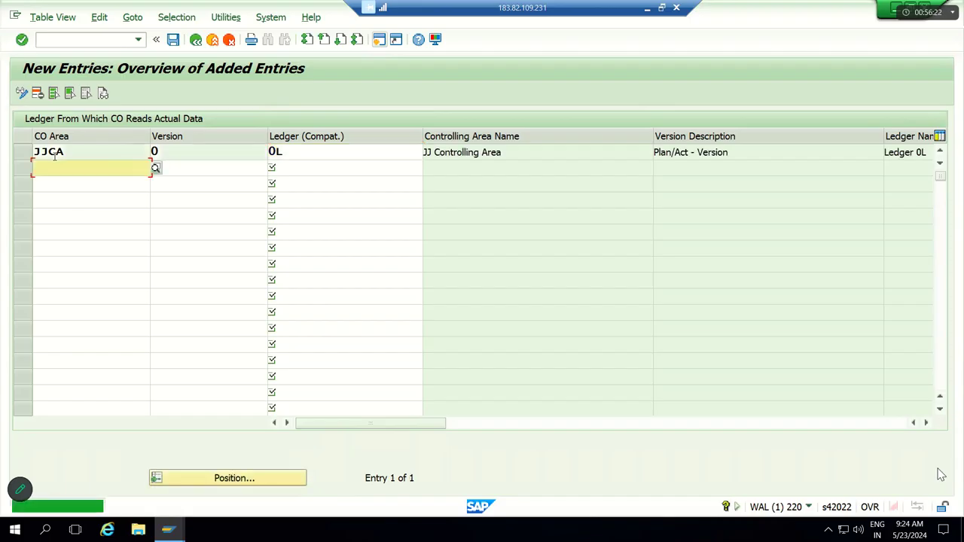
pyautogui.doubleClick(290, 151)
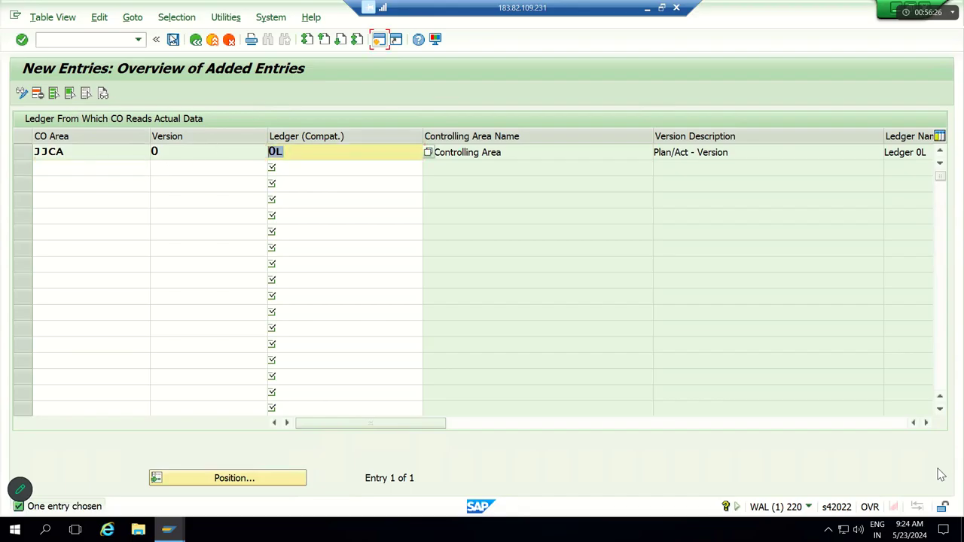
# - Save the ledger assignment with the proposed customizing request and return to the IMG structure
pyautogui.click(173, 40)
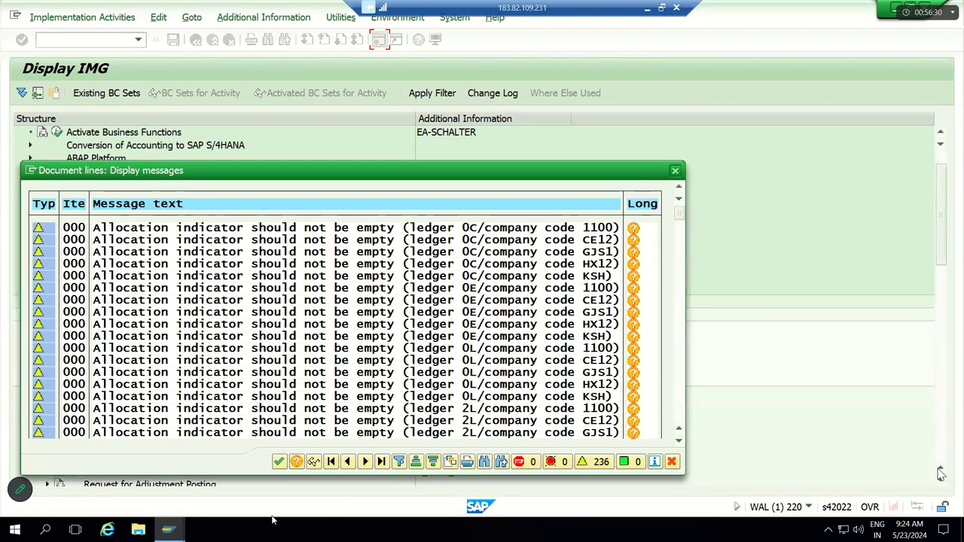
pyautogui.click(279, 461)
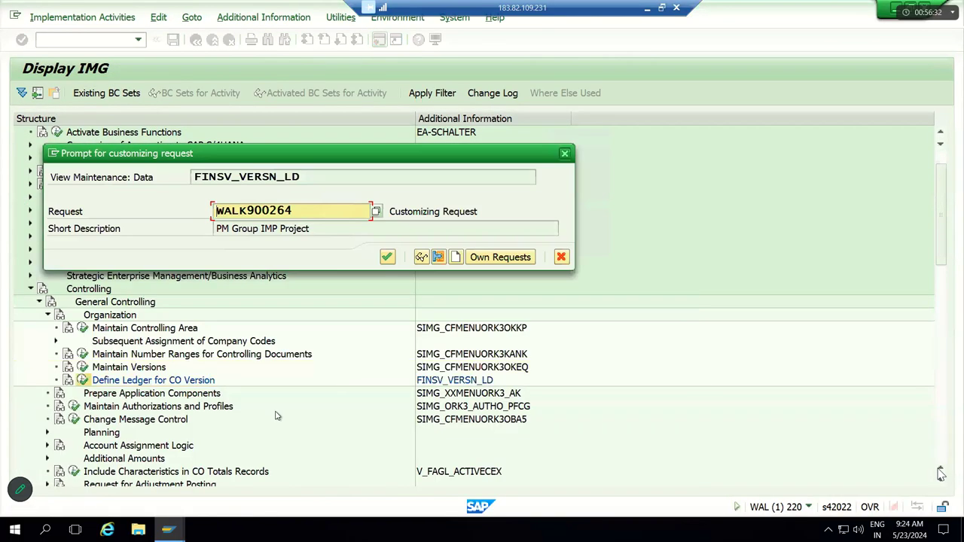
pyautogui.click(388, 257)
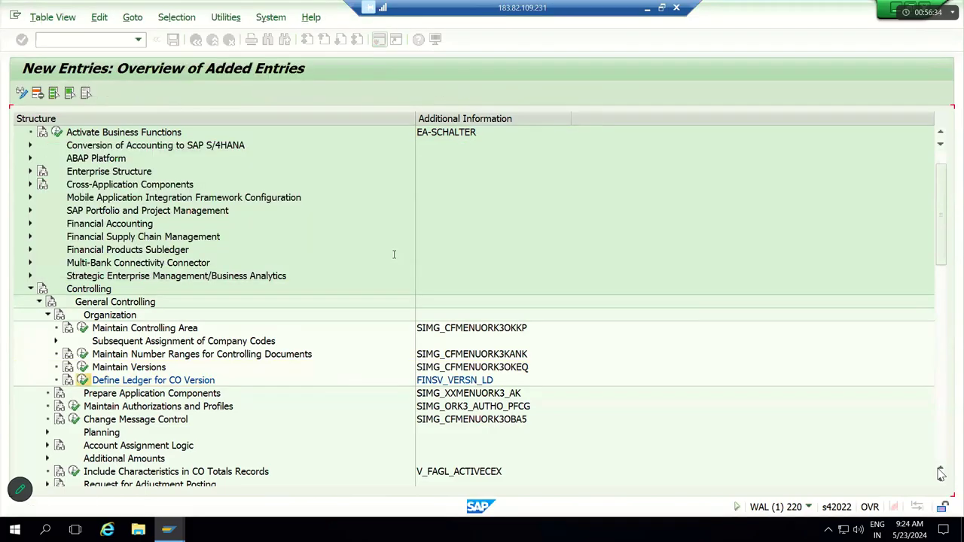
pyautogui.click(169, 40)
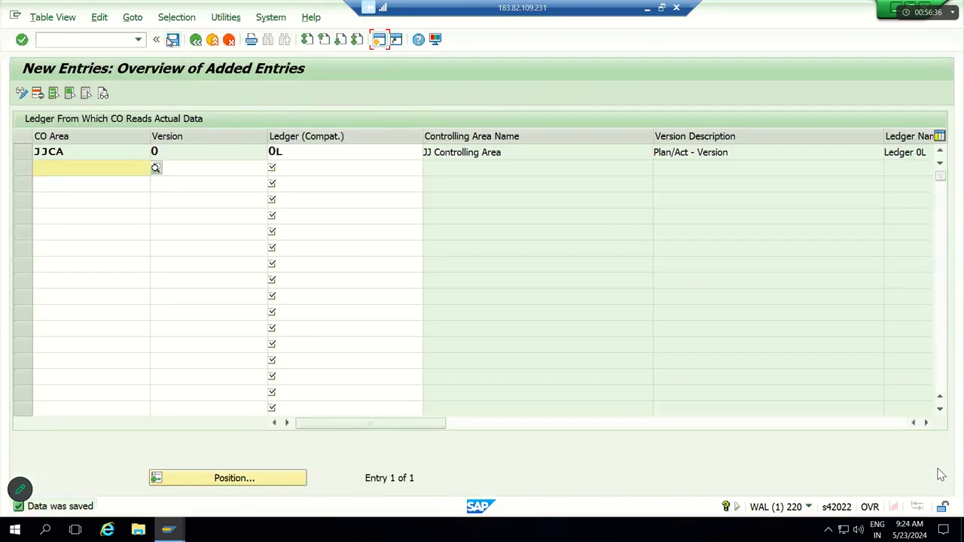
pyautogui.click(195, 41)
pyautogui.click(195, 42)
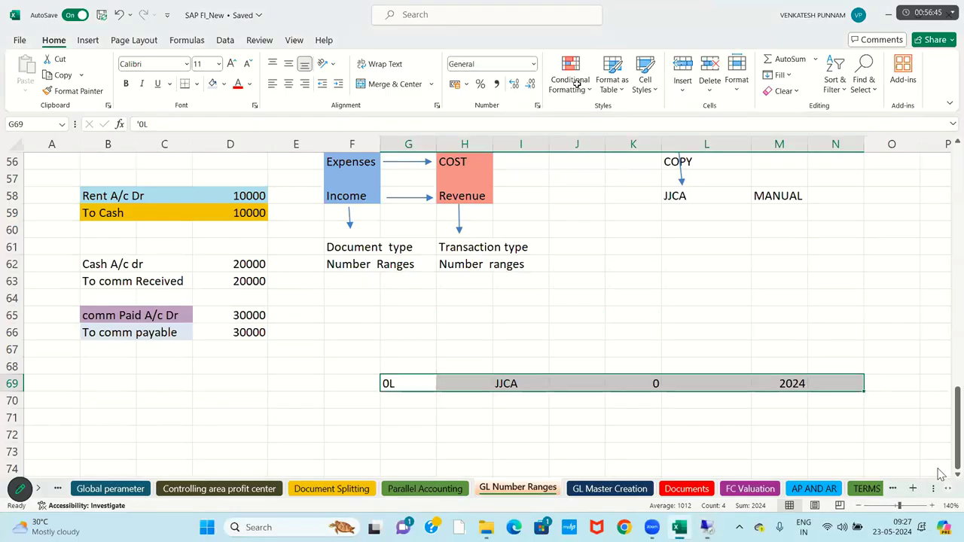
# - Switch to the Excel workbook and look at the GL Master Creation sheet
pyautogui.click(648, 8)
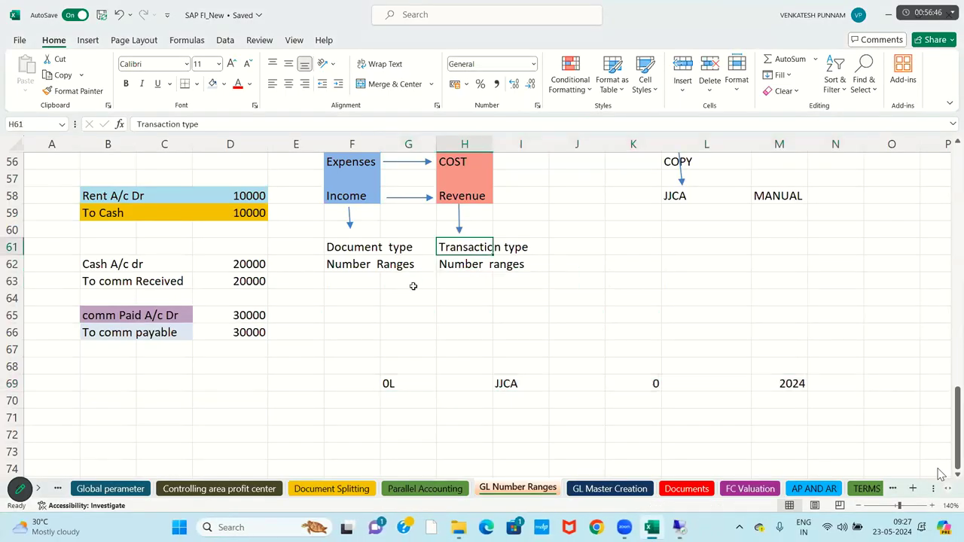
pyautogui.click(413, 286)
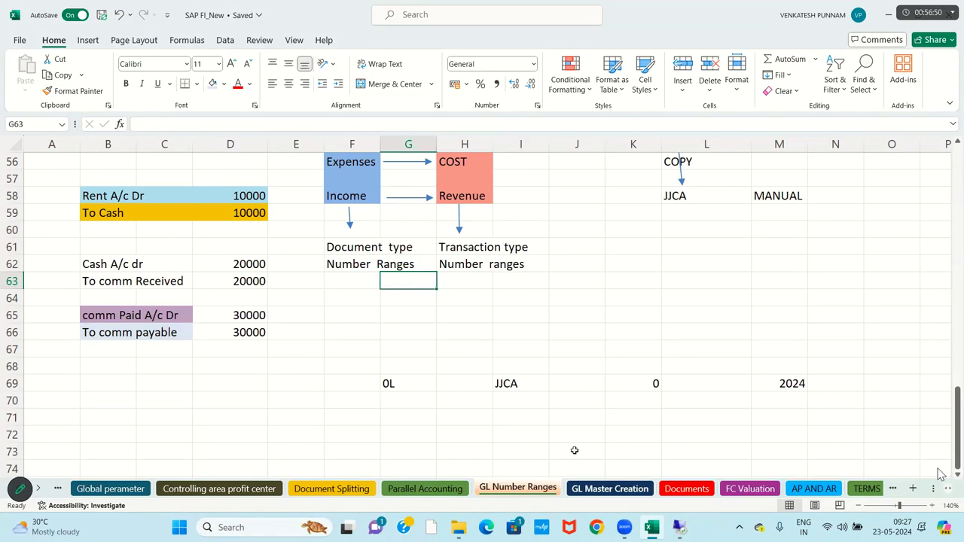
pyautogui.hotkey('ctrl', 'pagedown')
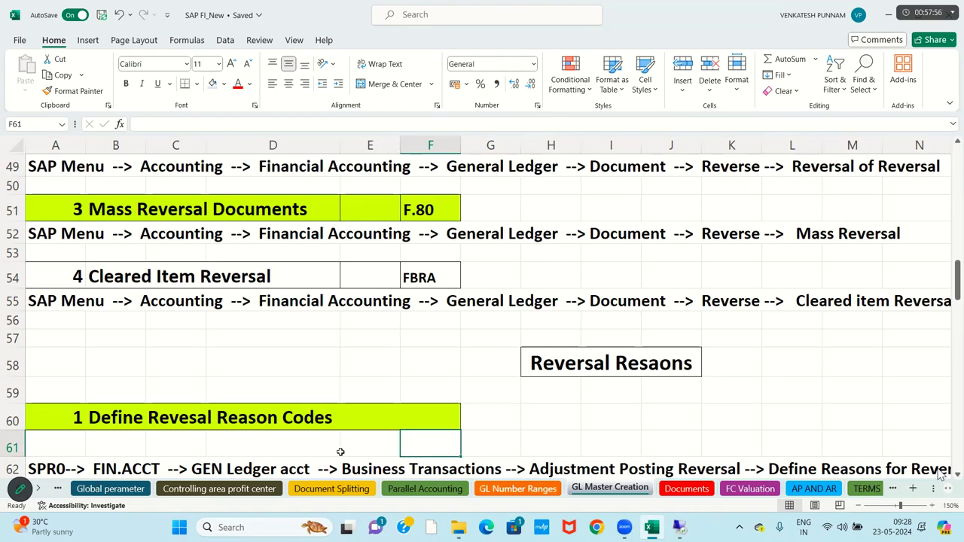
# - Return to the GL Number Ranges sheet and review the FI and CO diagram above the ledger note row
pyautogui.hotkey('ctrl', 'pageup')
pyautogui.press('Up')
pyautogui.press('Up')
pyautogui.press('Up')
pyautogui.press('Up')
pyautogui.press('Up')
pyautogui.press('Up')
pyautogui.press('Up')
pyautogui.press('Up')
pyautogui.press('Up')
pyautogui.press('Up')
pyautogui.press('Up')
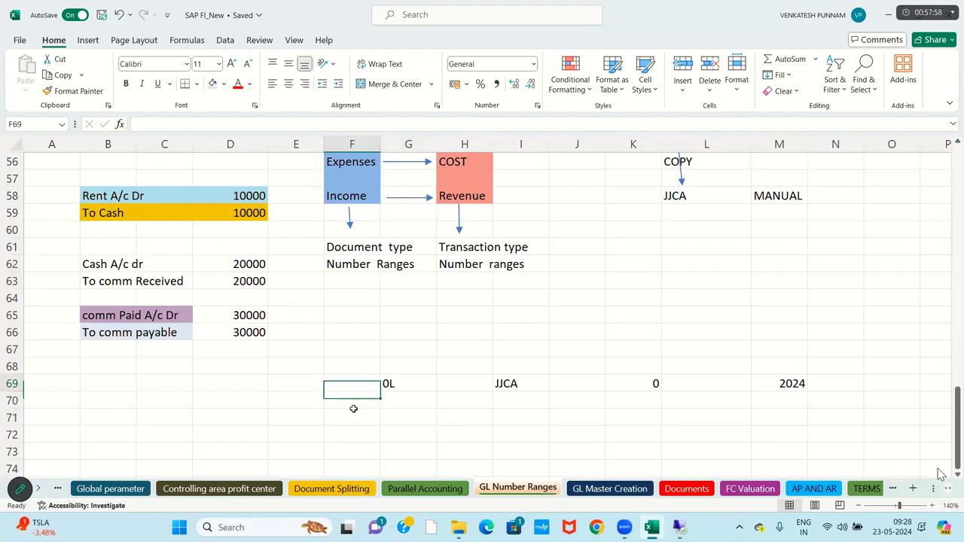
pyautogui.press('Up')
pyautogui.press('Up')
pyautogui.press('Up')
pyautogui.press('Up')
pyautogui.press('Up')
pyautogui.press('Up')
pyautogui.press('Up')
pyautogui.press('Up')
pyautogui.press('Up')
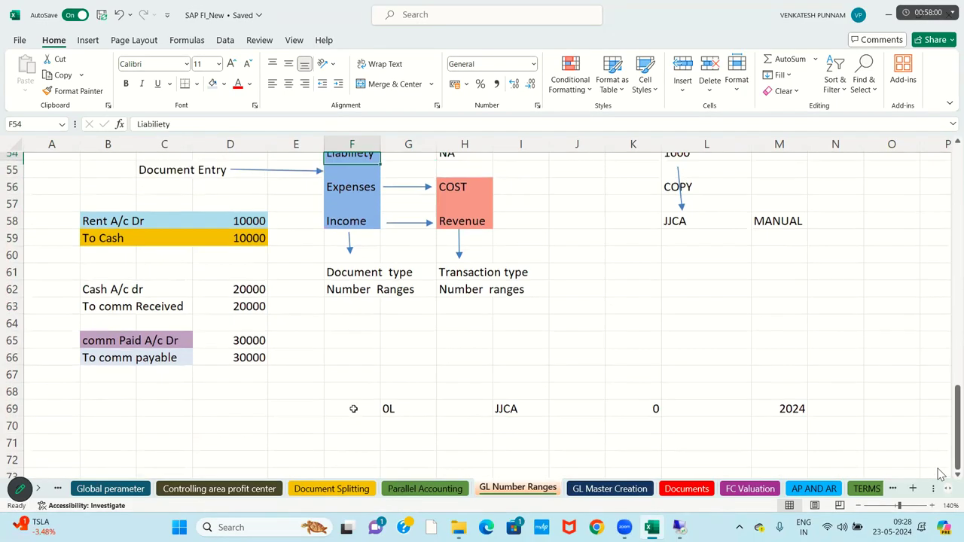
pyautogui.press('Up')
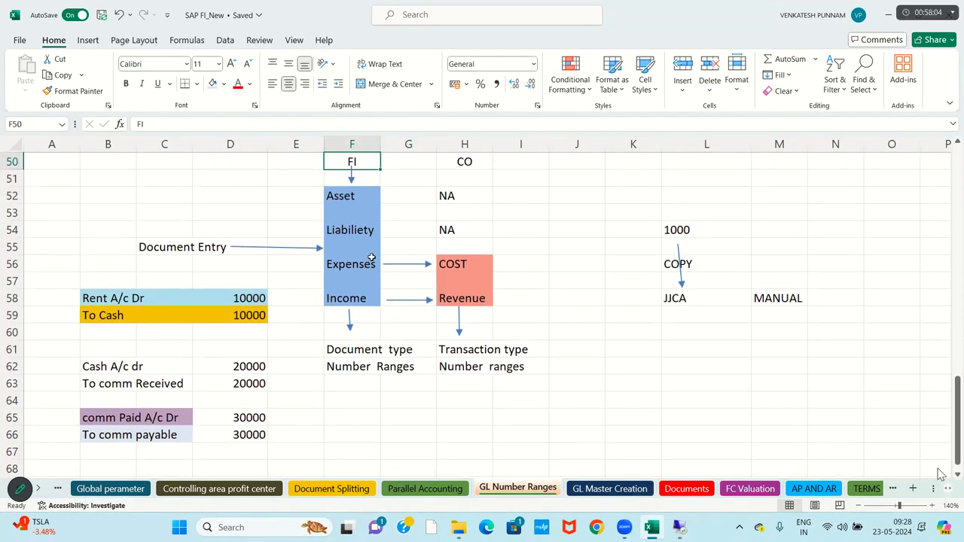
pyautogui.click(350, 209)
pyautogui.press('Up')
pyautogui.press('Up')
pyautogui.press('Up')
pyautogui.press('Up')
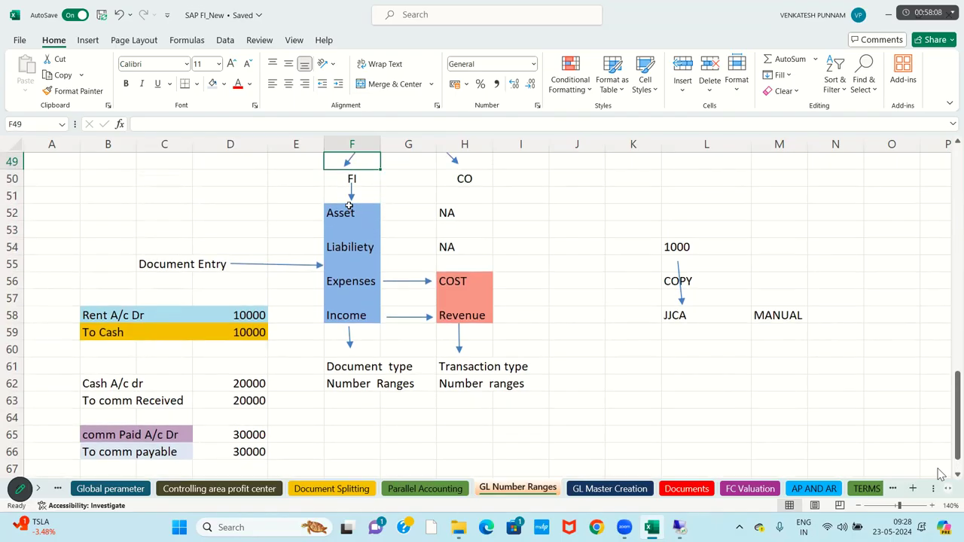
# - Review the FI account types and the matching COST and Revenue cells in the CO branch of the diagram
pyautogui.press('Down')
pyautogui.press('Down')
pyautogui.press('Down')
pyautogui.press('Down')
pyautogui.press('Down')
pyautogui.press('Down')
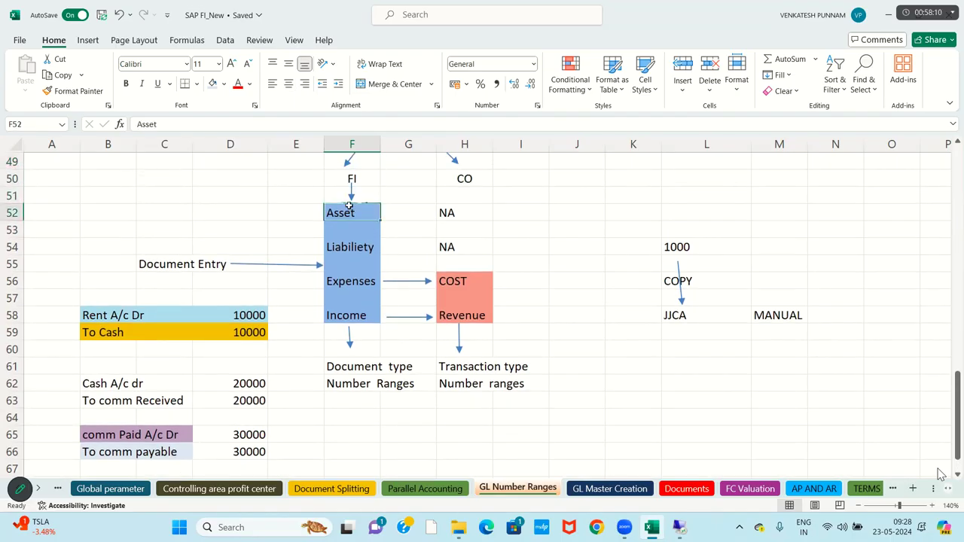
pyautogui.press('Right')
pyautogui.press('Right')
pyautogui.press('Down')
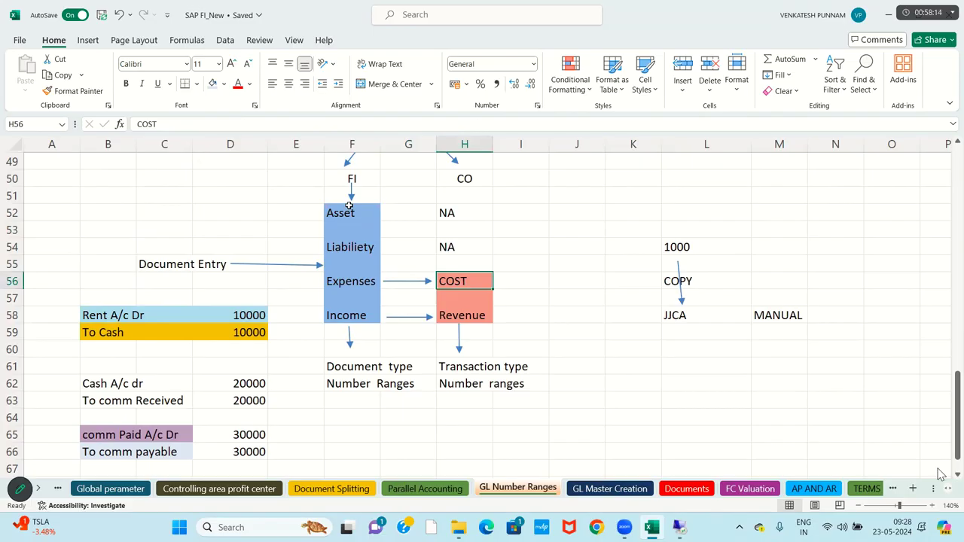
pyautogui.hotkey('shift', 'Down')
pyautogui.hotkey('shift', 'Down')
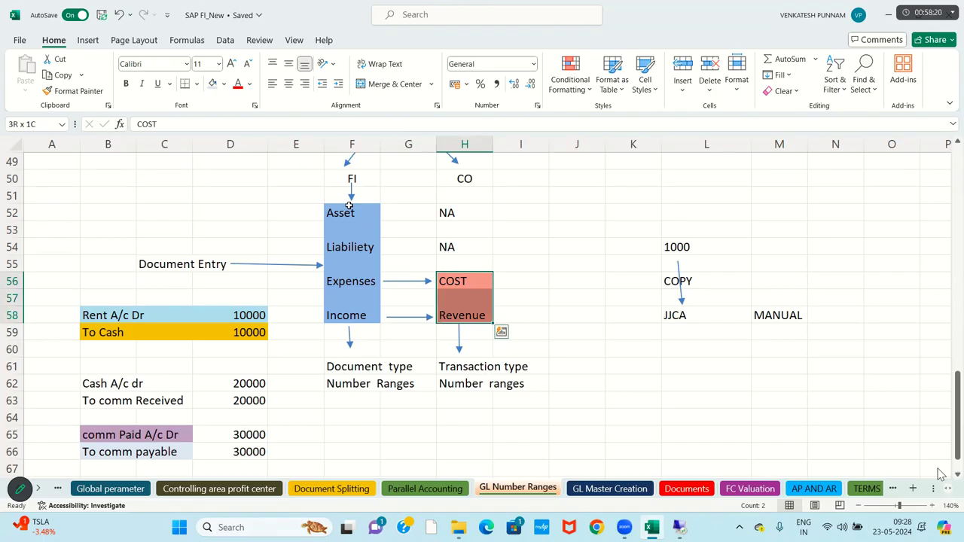
# - Examine the Transaction type and Number ranges notes under CO together with the COST and Revenue block above them
pyautogui.press('Down')
pyautogui.press('Down')
pyautogui.press('Down')
pyautogui.press('Down')
pyautogui.press('Down')
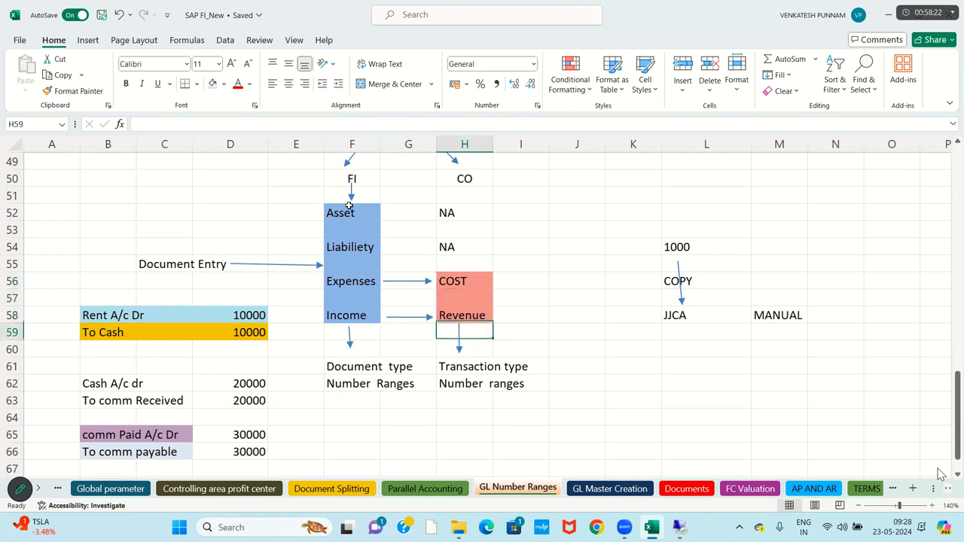
pyautogui.hotkey('shift', 'Down')
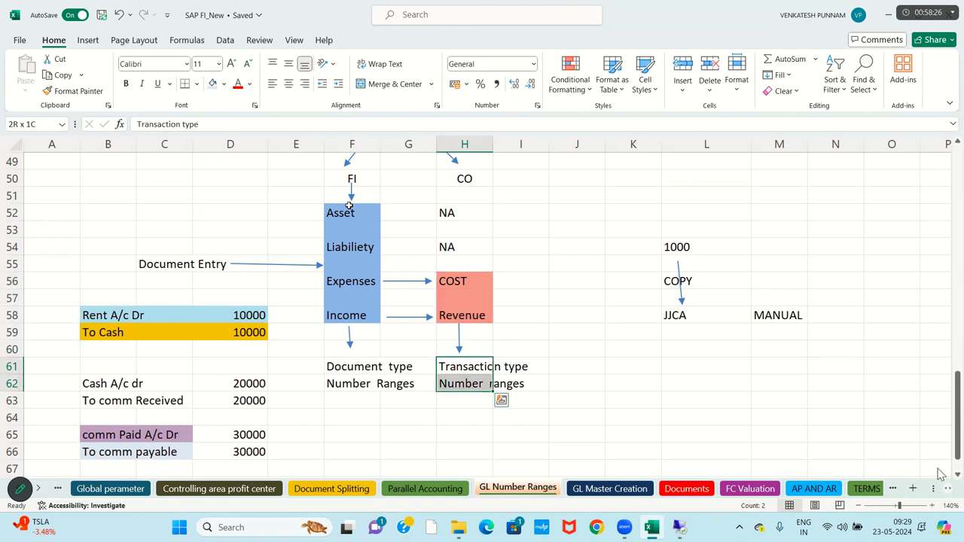
pyautogui.press('Up')
pyautogui.press('Up')
pyautogui.press('Up')
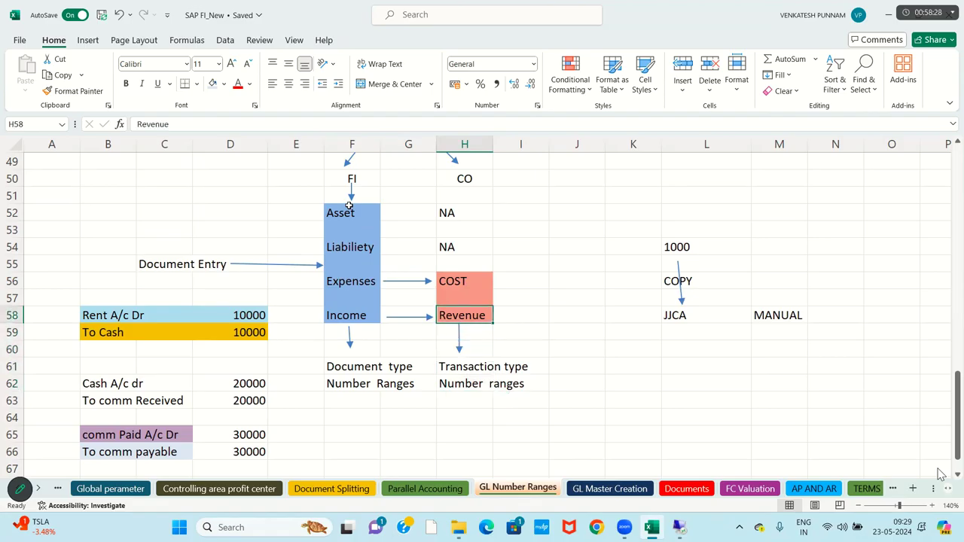
pyautogui.hotkey('shift', 'Up')
pyautogui.hotkey('shift', 'Up')
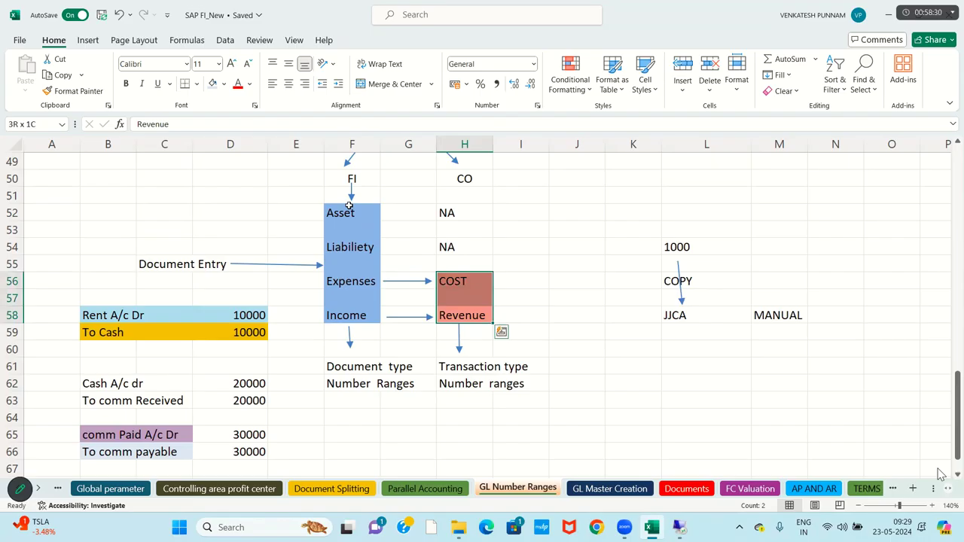
pyautogui.press('Down')
pyautogui.press('Up')
pyautogui.press('Up')
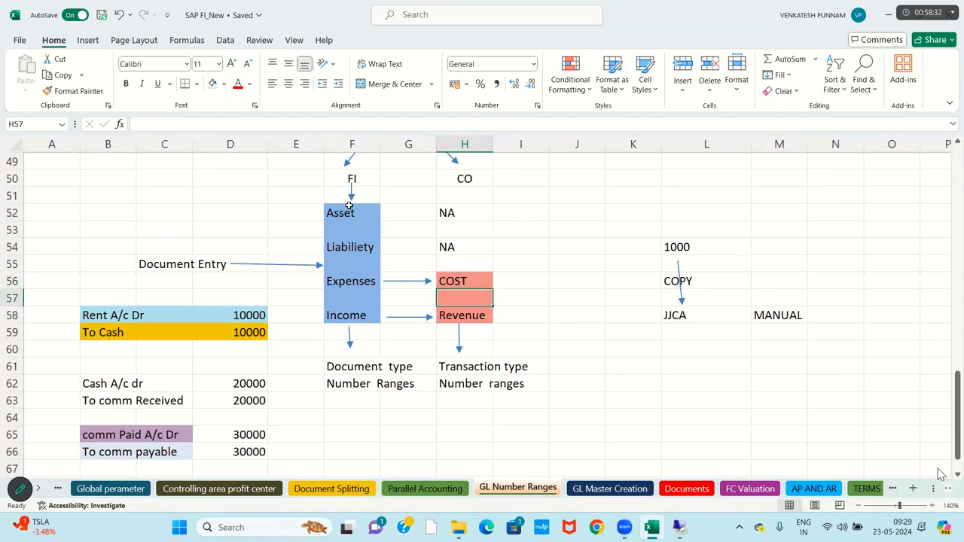
pyautogui.press('Up')
pyautogui.press('Down')
pyautogui.press('Down')
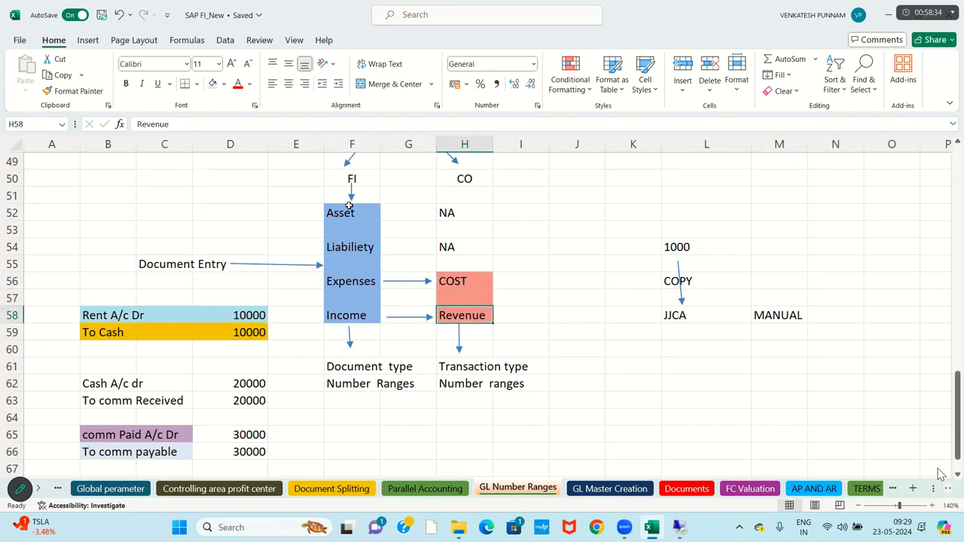
# - Enter the note "Cost Center" in cell I57 beside the COST and Revenue block
pyautogui.press('Up')
pyautogui.press('Right')
pyautogui.write('Cost Cneter')
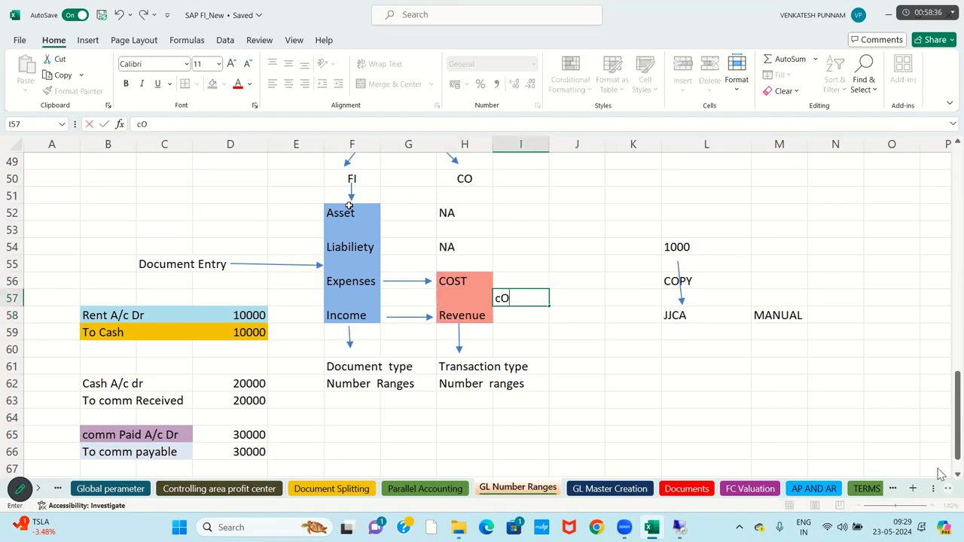
pyautogui.press('BackSpace')
pyautogui.press('BackSpace')
pyautogui.press('BackSpace')
pyautogui.press('BackSpace')
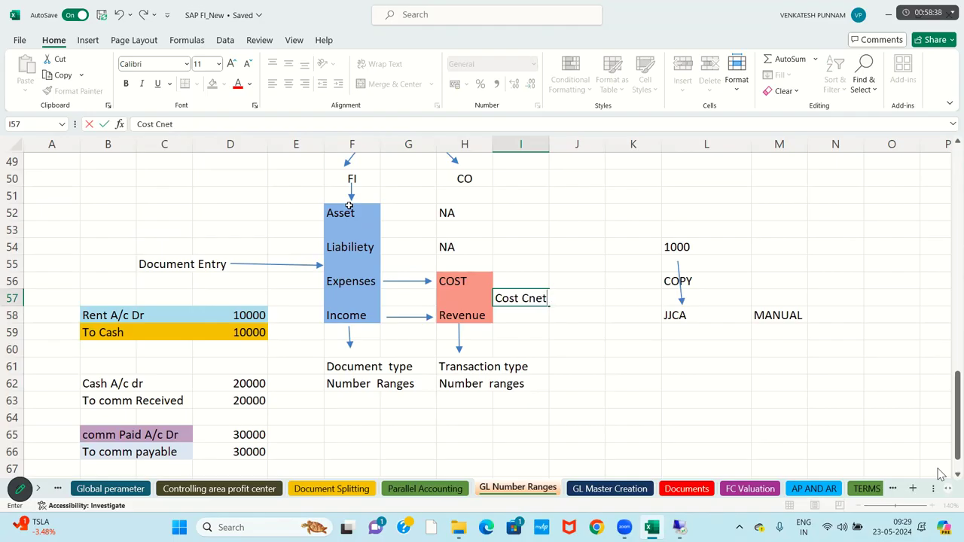
pyautogui.write('enter')
pyautogui.press('Return')
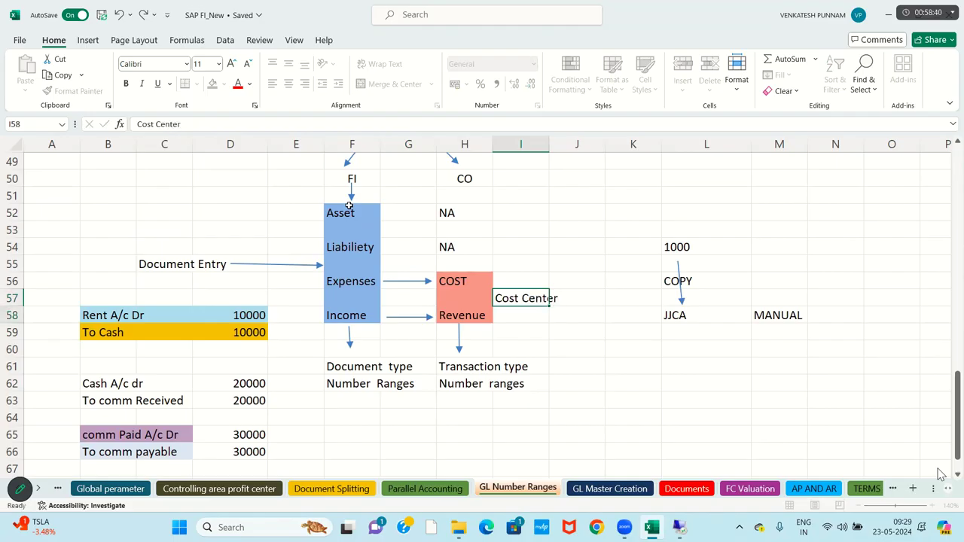
# - Compare the COST, Revenue and CO cells with the Cost Center note
pyautogui.click(455, 284)
pyautogui.click(515, 298)
pyautogui.click(462, 312)
pyautogui.click(509, 305)
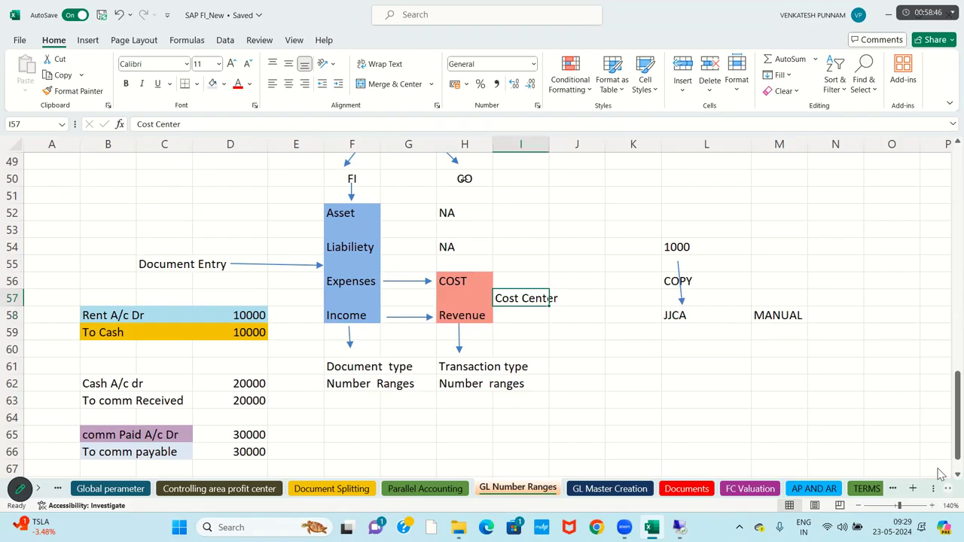
pyautogui.click(464, 178)
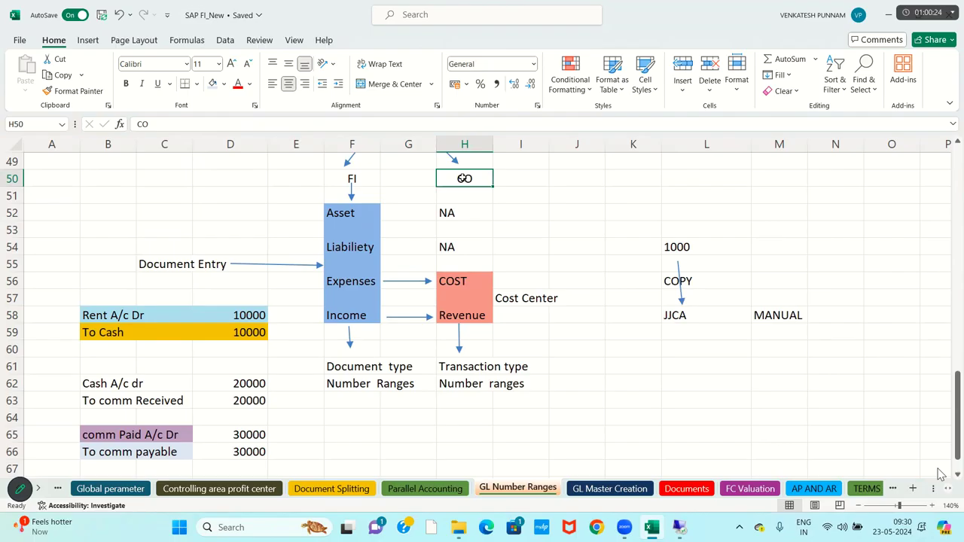
pyautogui.click(521, 300)
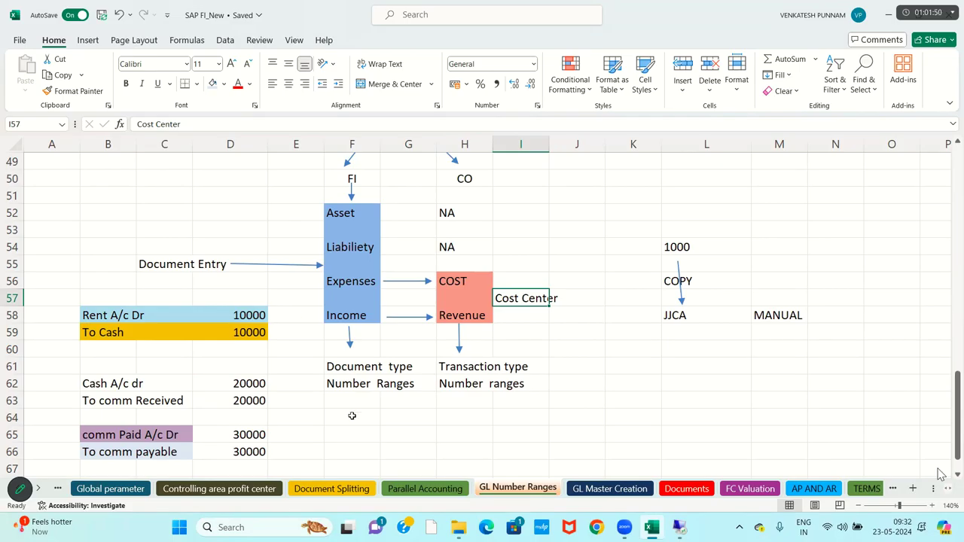
# - Look over the sheet from the sample journal entries down to the ledger row and back up to the SAP heading
pyautogui.click(428, 411)
pyautogui.press('Left')
pyautogui.press('Left')
pyautogui.press('Left')
pyautogui.press('Left')
pyautogui.press('Left')
pyautogui.press('Left')
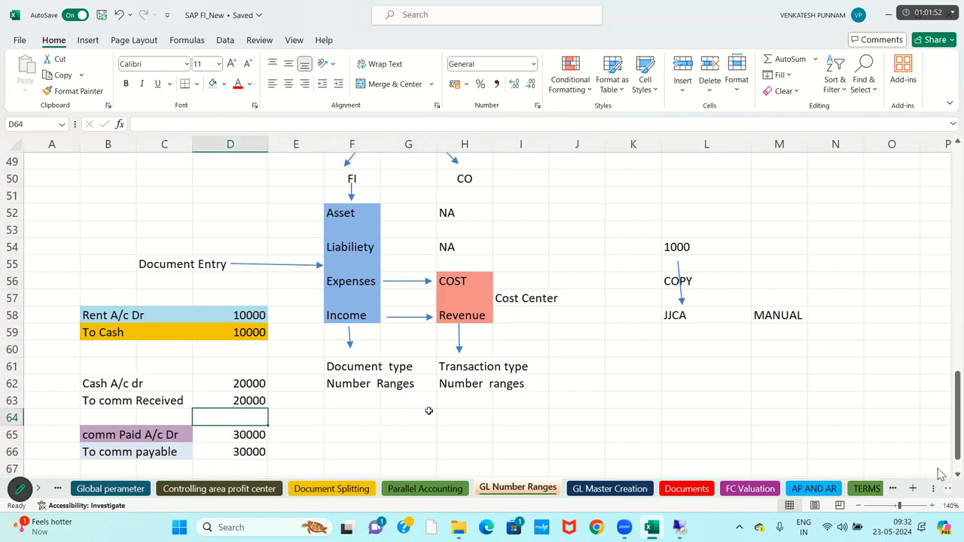
pyautogui.press('Down')
pyautogui.press('Down')
pyautogui.press('Down')
pyautogui.press('Down')
pyautogui.press('Down')
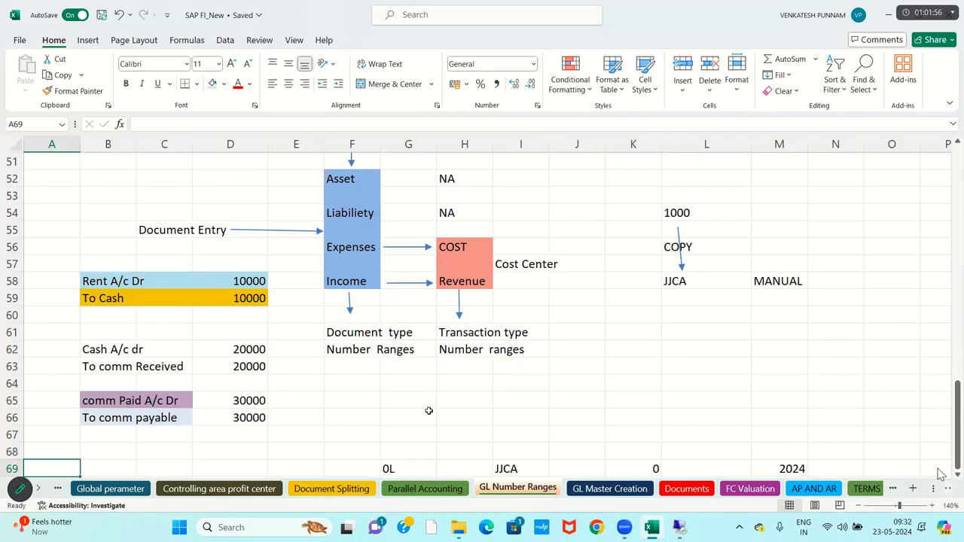
pyautogui.press('Up')
pyautogui.press('Up')
pyautogui.press('Up')
pyautogui.press('Up')
pyautogui.press('Up')
pyautogui.press('Up')
pyautogui.press('Up')
pyautogui.press('Up')
pyautogui.press('Up')
pyautogui.press('Up')
pyautogui.press('Up')
pyautogui.press('Up')
pyautogui.press('Up')
pyautogui.press('Up')
pyautogui.press('Up')
pyautogui.press('Up')
pyautogui.press('Up')
pyautogui.press('Up')
pyautogui.press('Up')
pyautogui.press('Up')
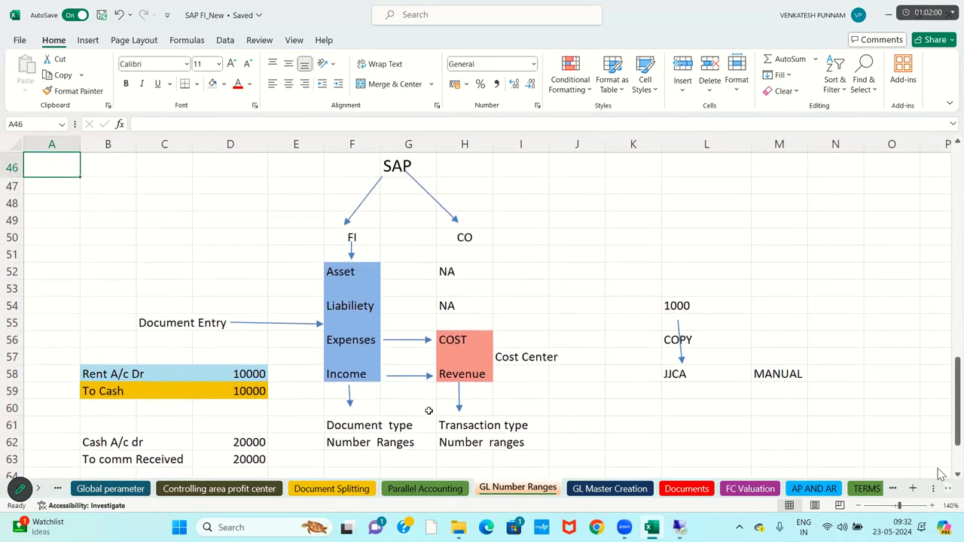
# - Trace the flow from Document Entry through the FI account types to the COST and Revenue cells
pyautogui.moveTo(156, 311); pyautogui.dragTo(155, 311)
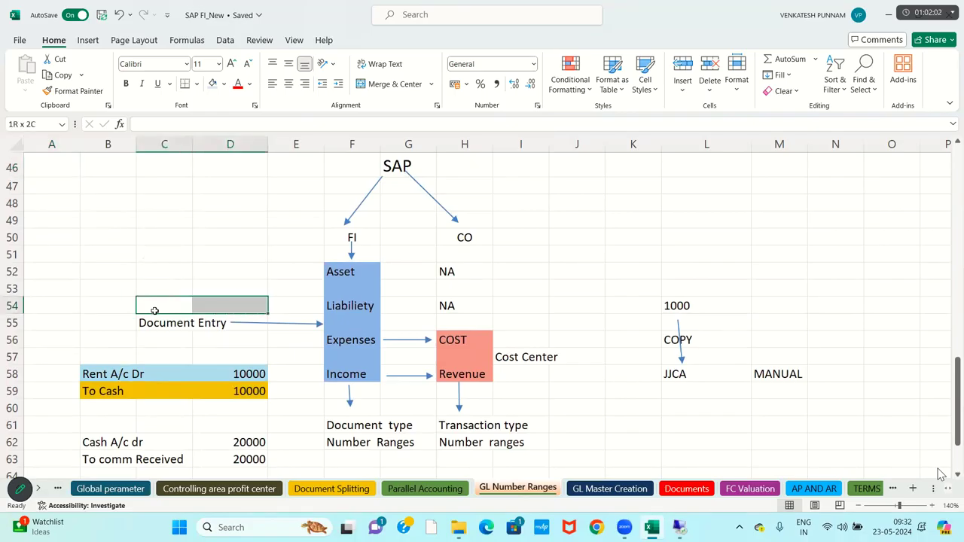
pyautogui.hotkey('shift', 'Down')
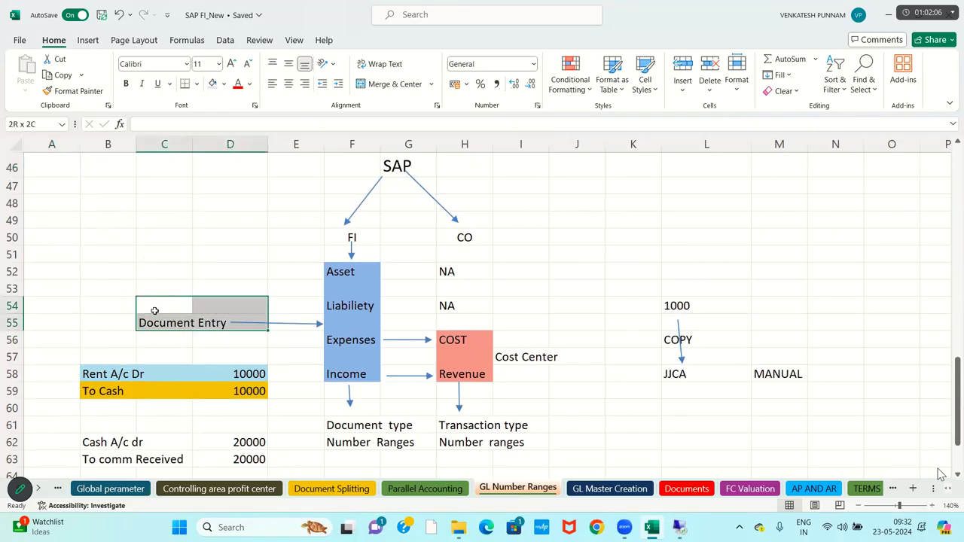
pyautogui.click(341, 280)
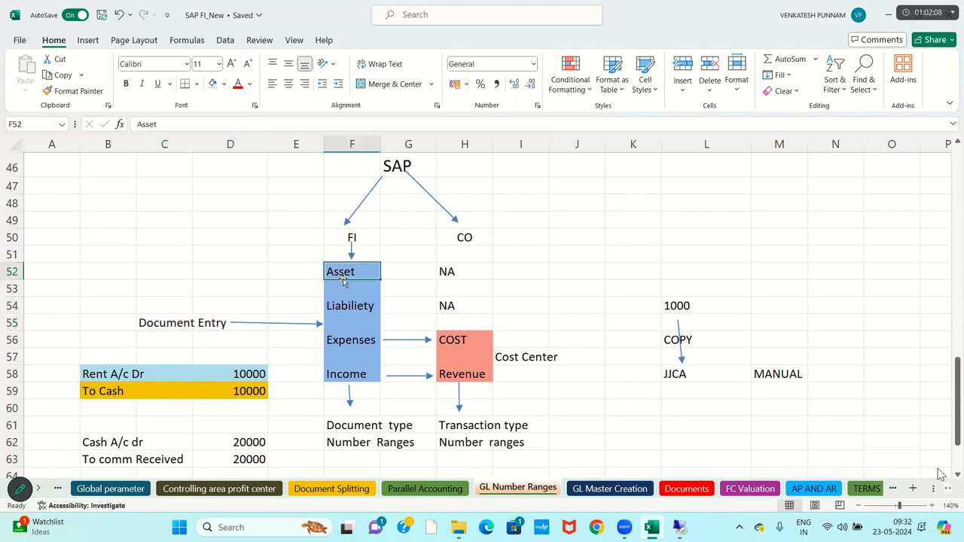
pyautogui.moveTo(352, 341); pyautogui.dragTo(354, 375)
pyautogui.click(354, 375)
pyautogui.click(350, 245)
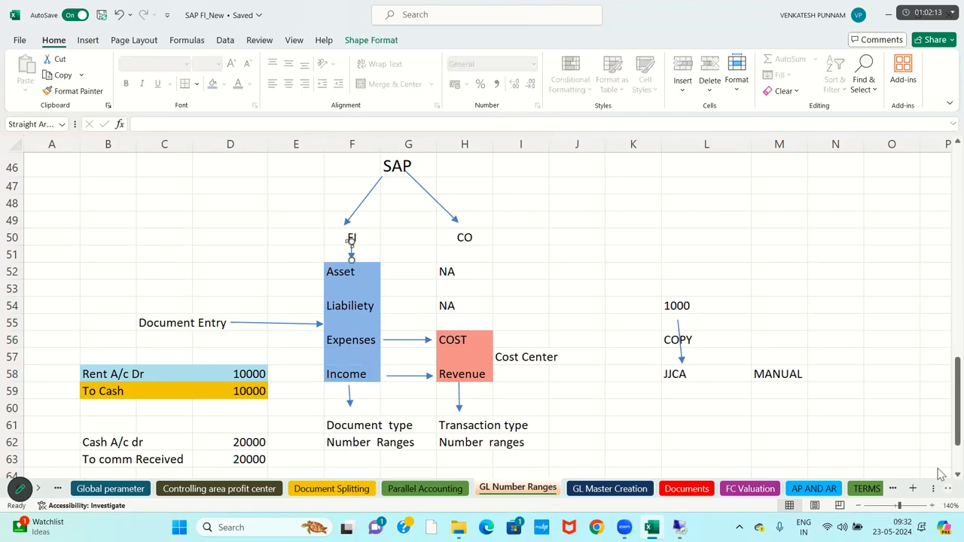
pyautogui.click(228, 334)
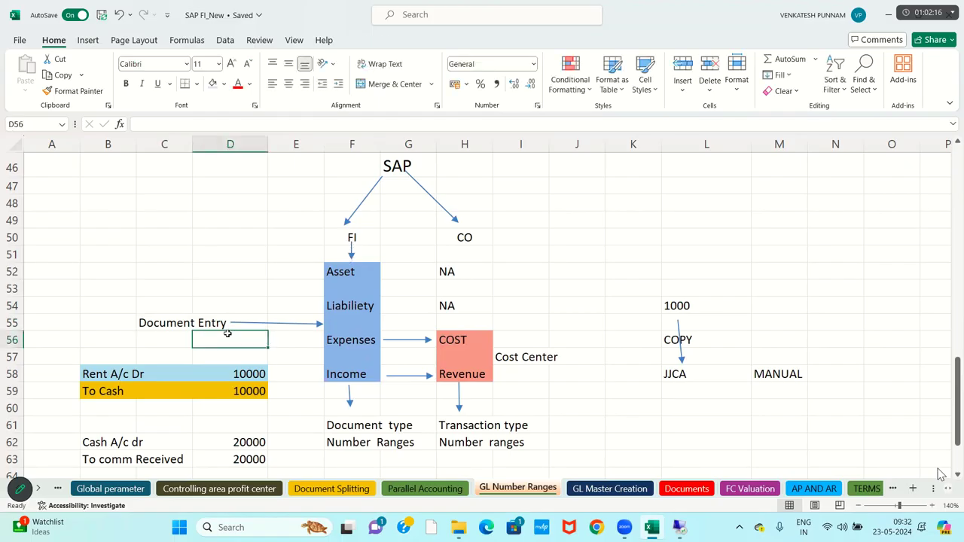
pyautogui.click(331, 344)
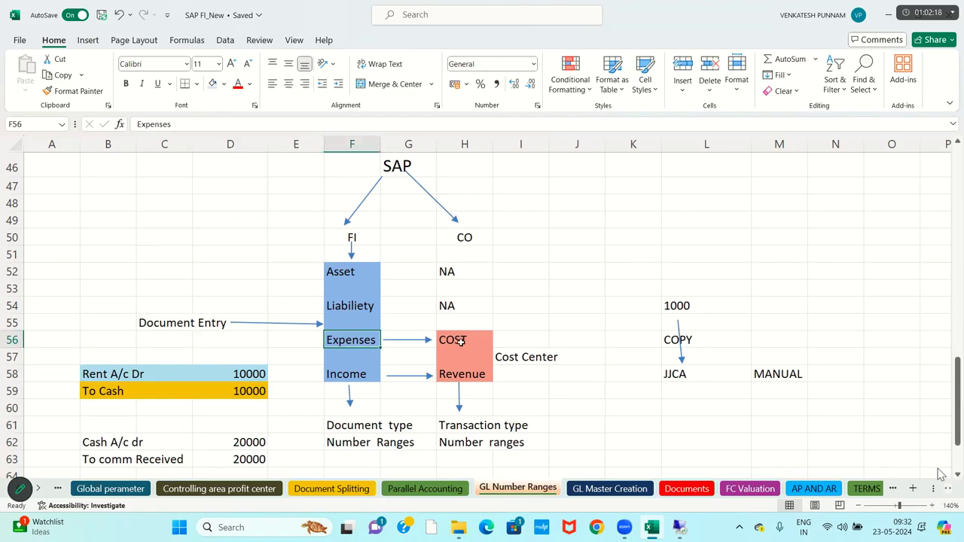
pyautogui.press('Down')
pyautogui.press('Down')
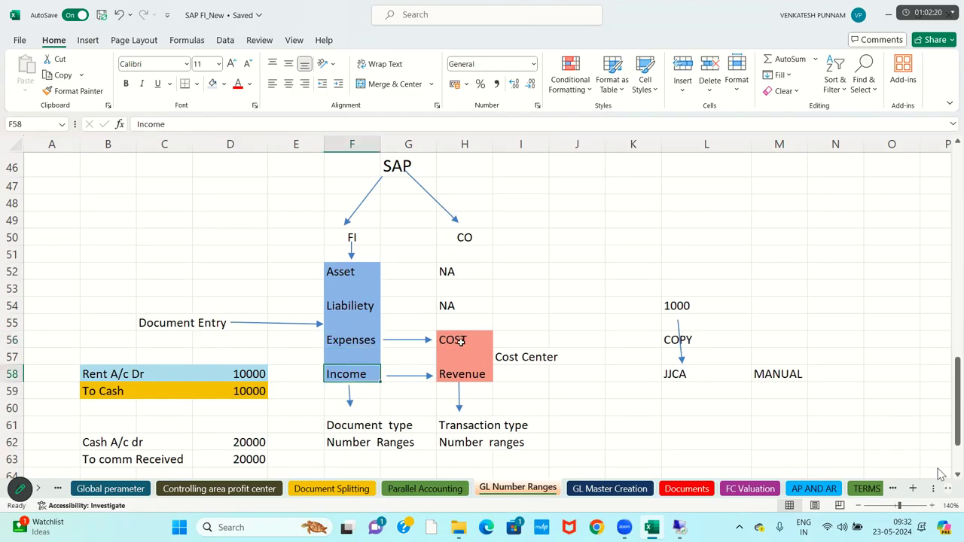
pyautogui.click(461, 342)
pyautogui.press('Down')
pyautogui.press('Up')
pyautogui.hotkey('shift', 'Down')
pyautogui.hotkey('shift', 'Down')
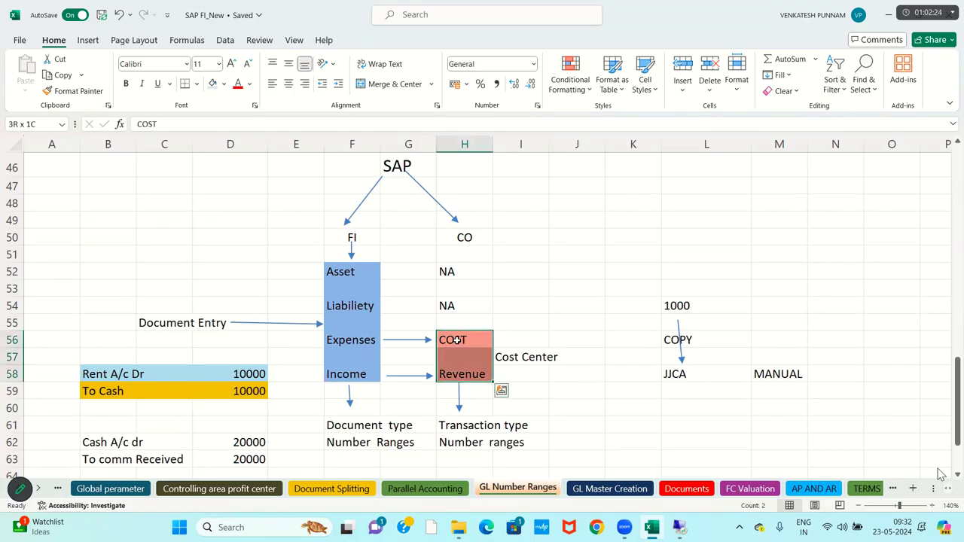
# - Shade the Cost Center cell with a light blue-grey fill and widen column I to fit its text
pyautogui.press('Right')
pyautogui.press('Down')
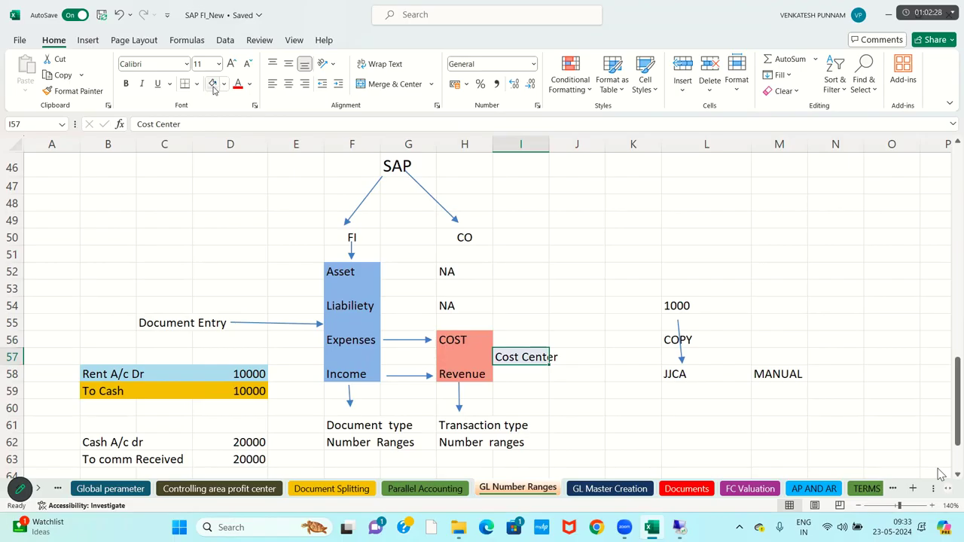
pyautogui.moveTo(550, 149); pyautogui.dragTo(572, 149)
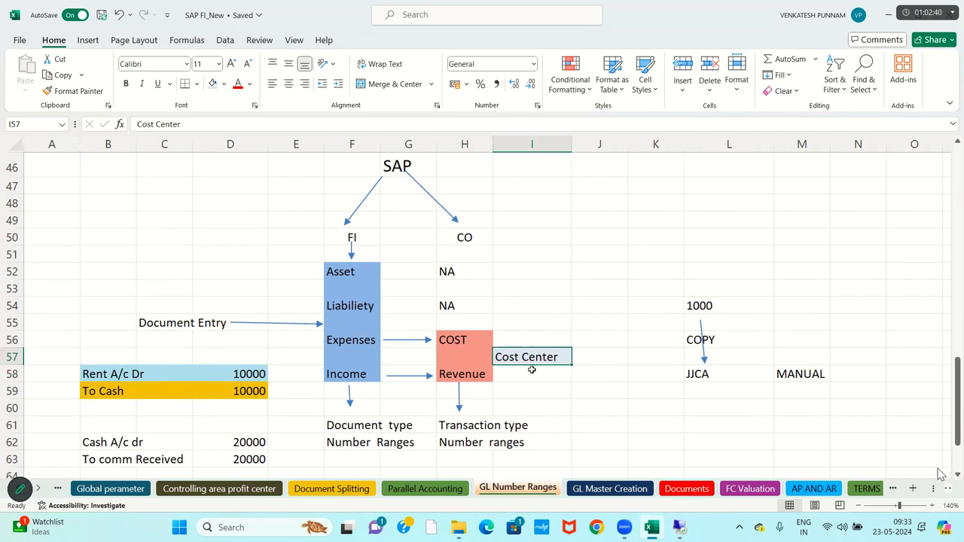
# - Review how CO, COST, Revenue and Cost Center relate to the Transaction type and Number ranges notes
pyautogui.click(473, 249)
pyautogui.click(473, 239)
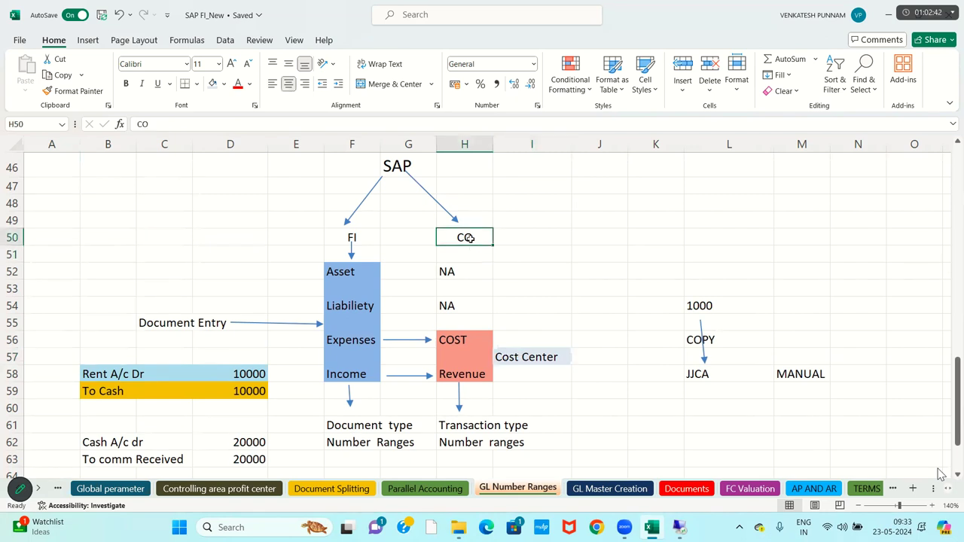
pyautogui.click(525, 358)
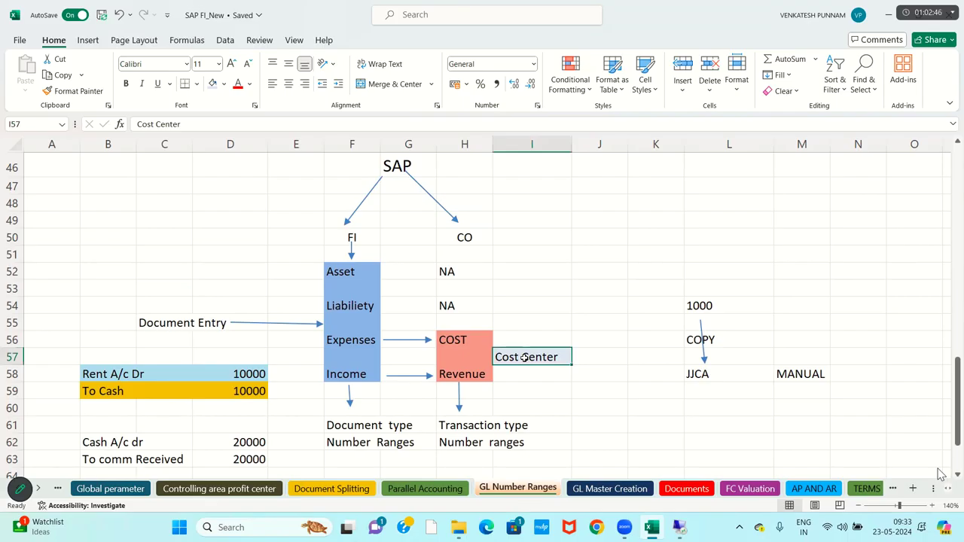
pyautogui.click(452, 340)
pyautogui.click(459, 378)
pyautogui.click(529, 356)
pyautogui.click(455, 360)
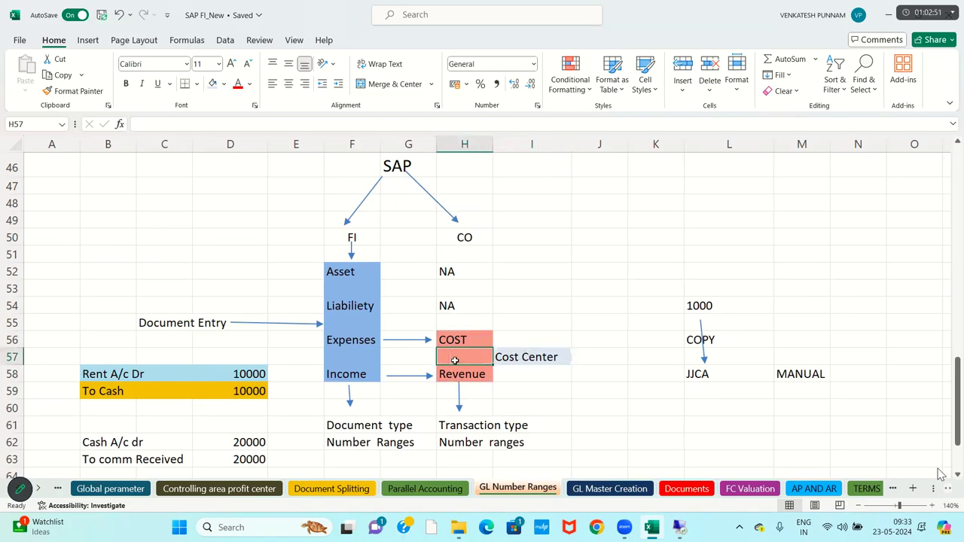
pyautogui.click(456, 427)
pyautogui.hotkey('shift', 'Right')
pyautogui.hotkey('shift', 'Down')
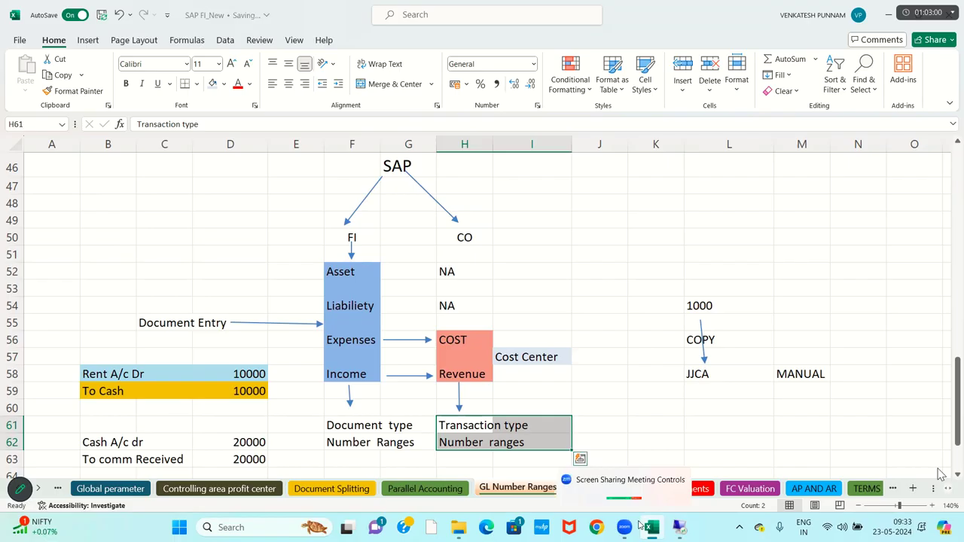
# - Switch to the SAP remote session and return from the IMG structure to the SAP Easy Access menu
pyautogui.click(677, 532)
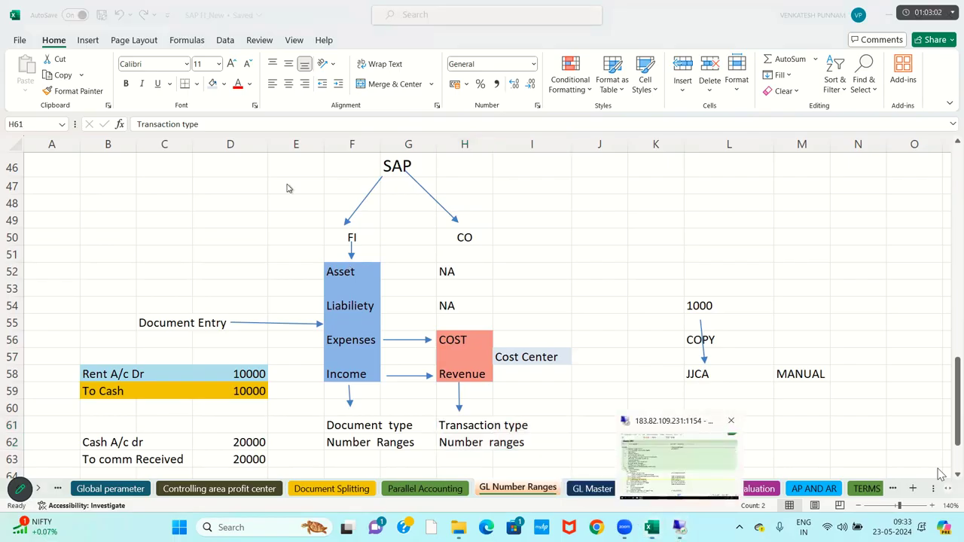
pyautogui.click(196, 41)
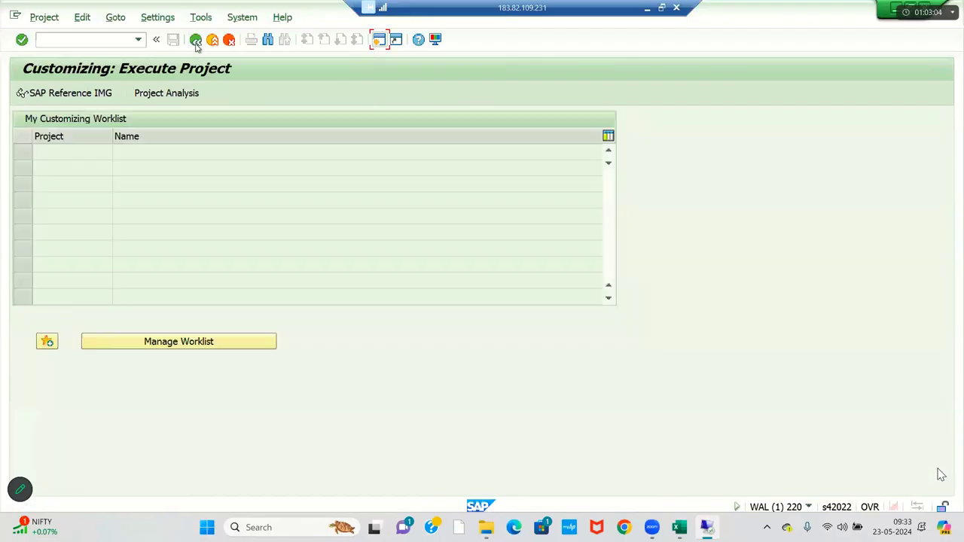
pyautogui.click(196, 41)
# - Expand the SAP Menu tree through Accounting, Controlling and Cost Center Accounting down to the Master Data folders
pyautogui.click(68, 188)
pyautogui.press('Down')
pyautogui.press('Down')
pyautogui.press('Down')
pyautogui.press('Down')
pyautogui.press('Down')
pyautogui.press('Down')
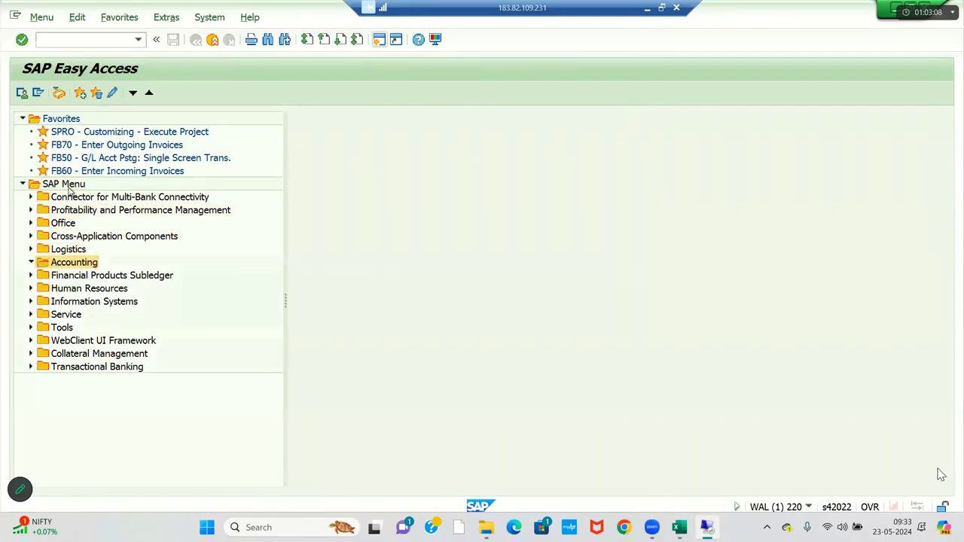
pyautogui.press('Right')
pyautogui.press('Down')
pyautogui.press('Down')
pyautogui.press('Down')
pyautogui.press('Right')
pyautogui.press('Down')
pyautogui.press('Down')
pyautogui.press('Right')
pyautogui.press('Down')
pyautogui.press('Right')
# - Expand Individual Processing under the Cost Center master data and open KS01 - Create
pyautogui.press('Down')
pyautogui.press('Down')
pyautogui.press('Down')
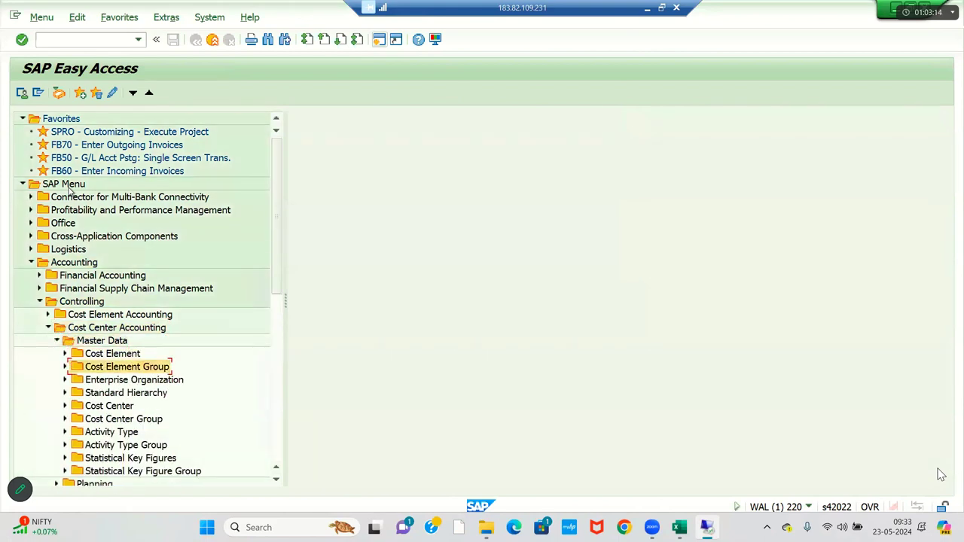
pyautogui.press('Down')
pyautogui.press('Down')
pyautogui.press('Right')
pyautogui.press('Down')
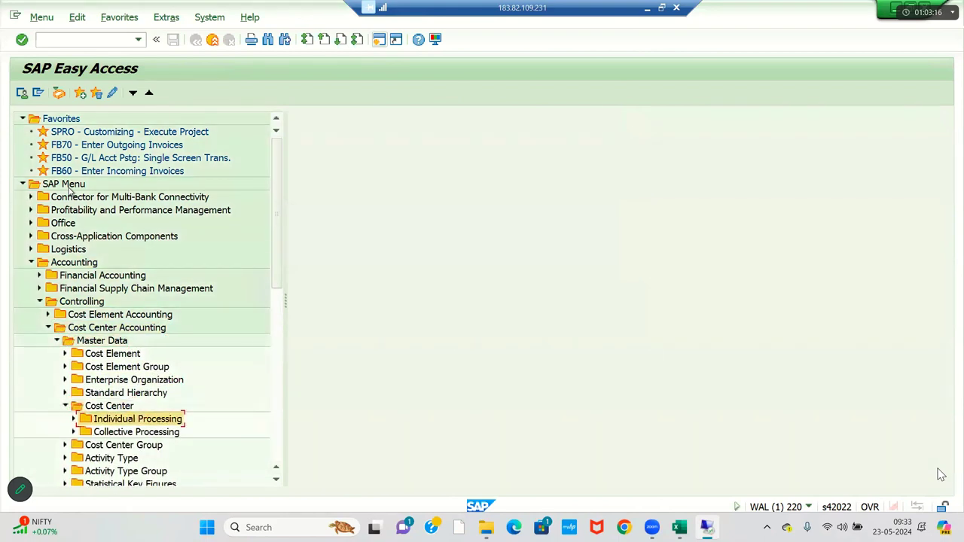
pyautogui.press('Right')
pyautogui.press('Down')
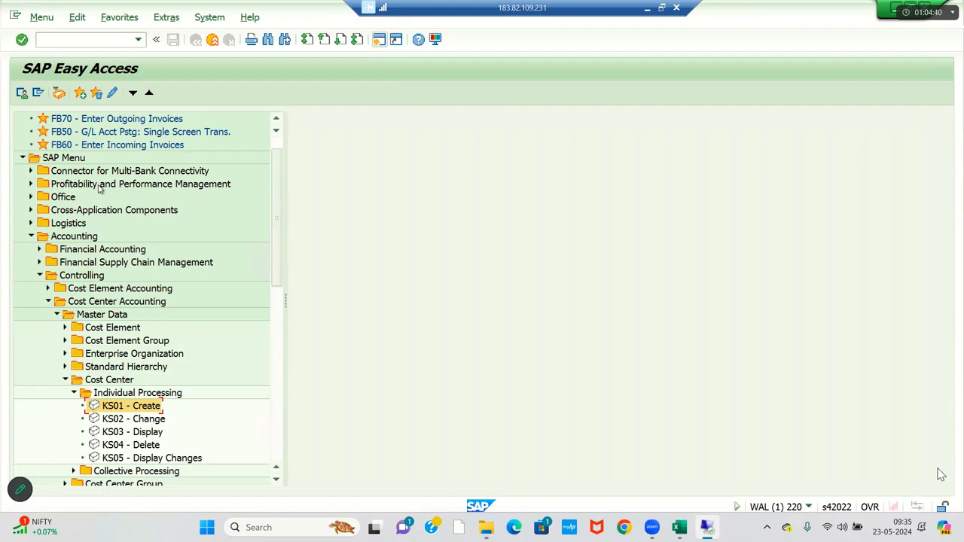
pyautogui.doubleClick(113, 407)
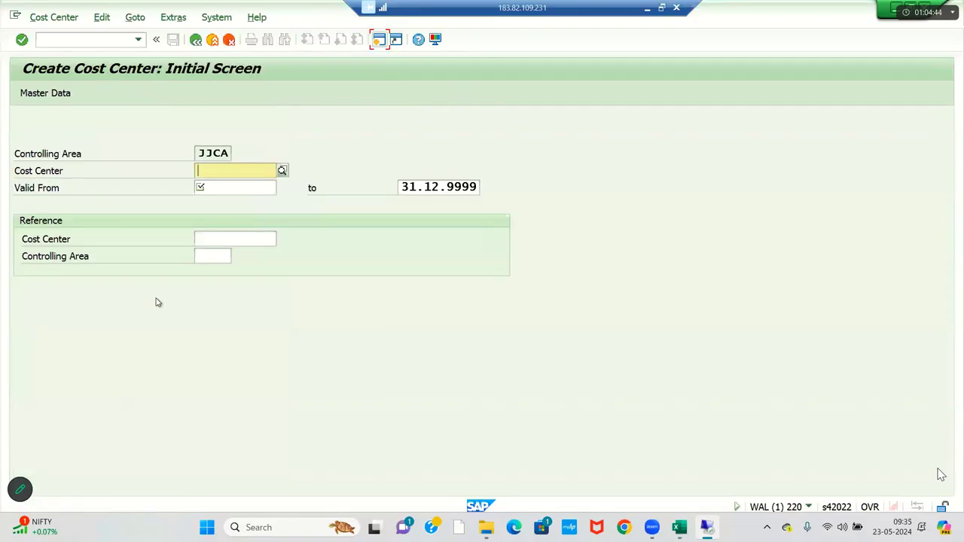
# - Set JJCA as the controlling area for creating the cost center
pyautogui.moveTo(198, 152); pyautogui.dragTo(232, 153)
pyautogui.press('Left')
pyautogui.press('Left')
pyautogui.press('Left')
pyautogui.press('Left')
pyautogui.hotkey('shift', 'End')
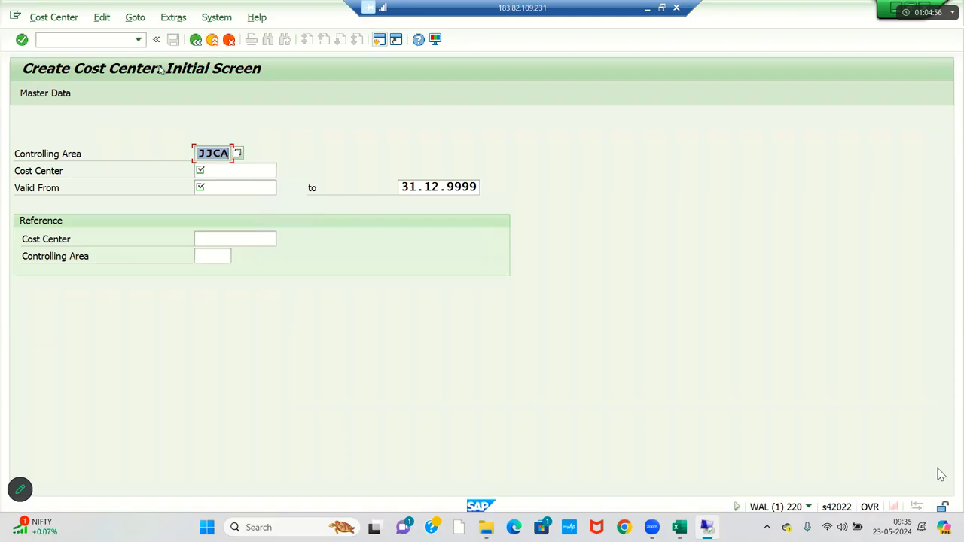
pyautogui.click(104, 21)
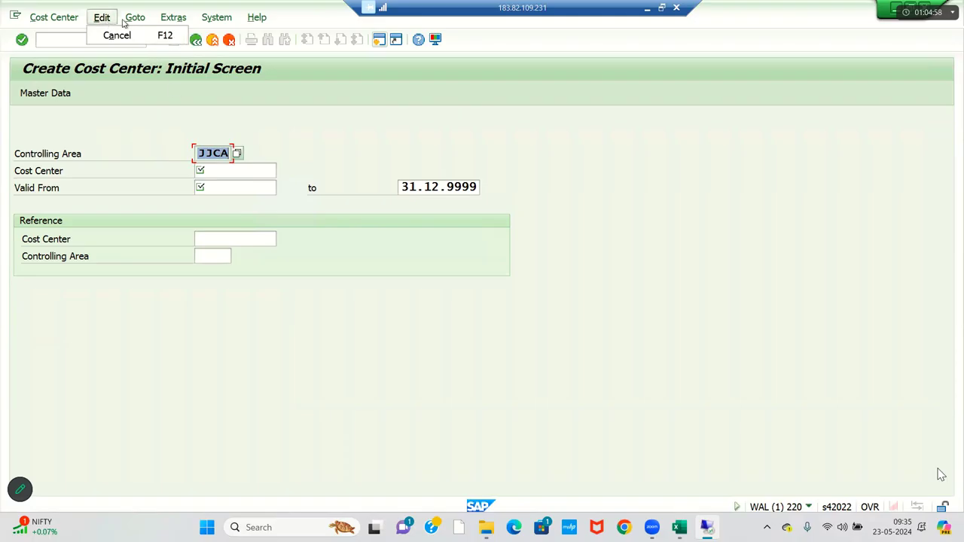
pyautogui.moveTo(160, 21)
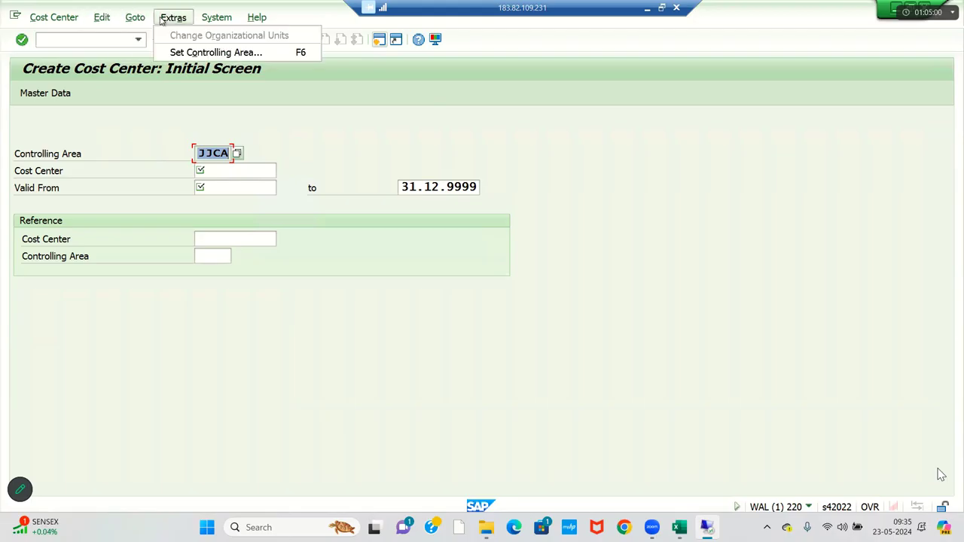
pyautogui.click(188, 53)
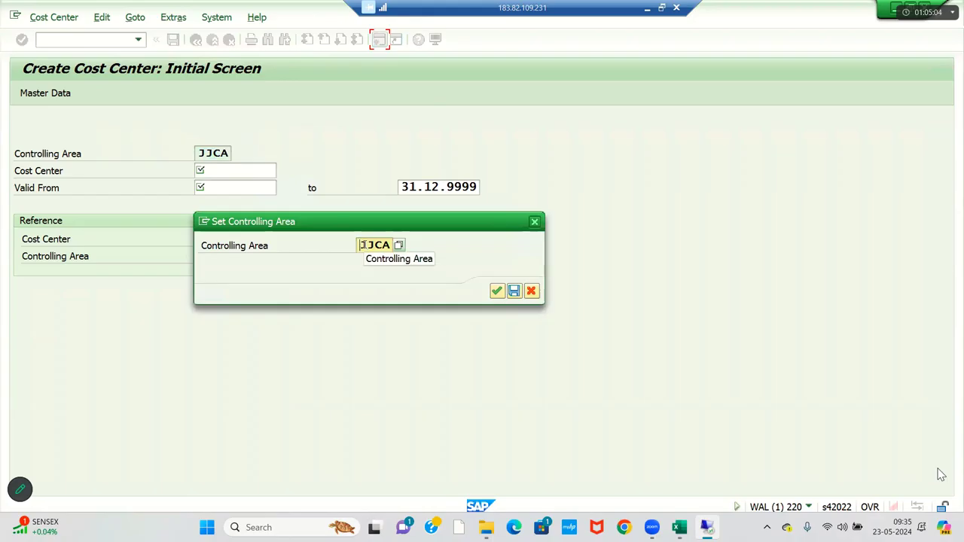
pyautogui.click(496, 291)
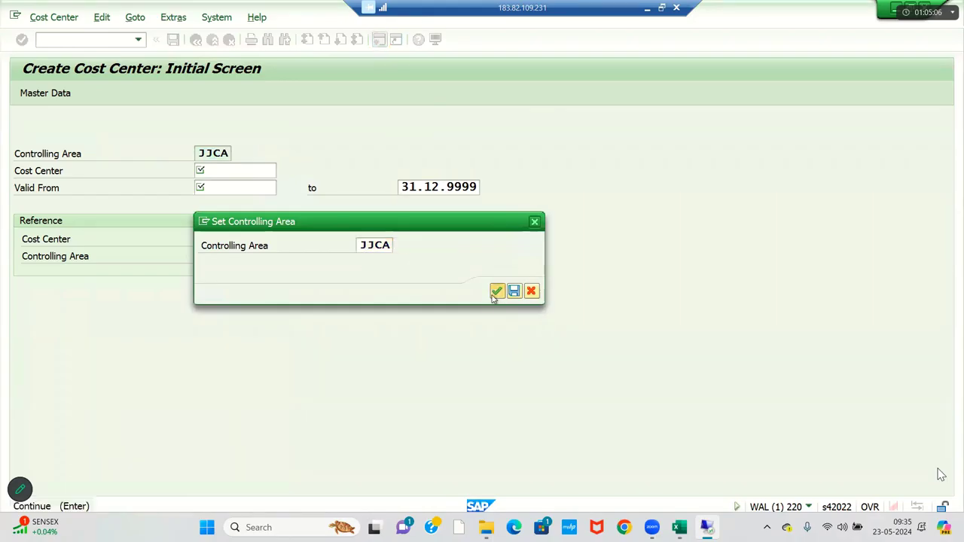
# - Restart KS01 - Create and inspect where the controlling area can be changed, keeping JJCA
pyautogui.click(213, 39)
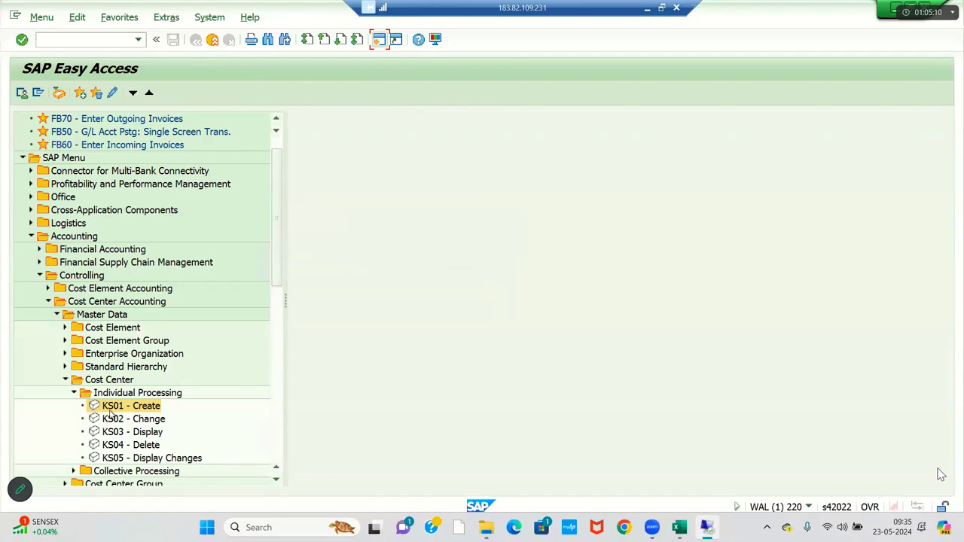
pyautogui.doubleClick(111, 407)
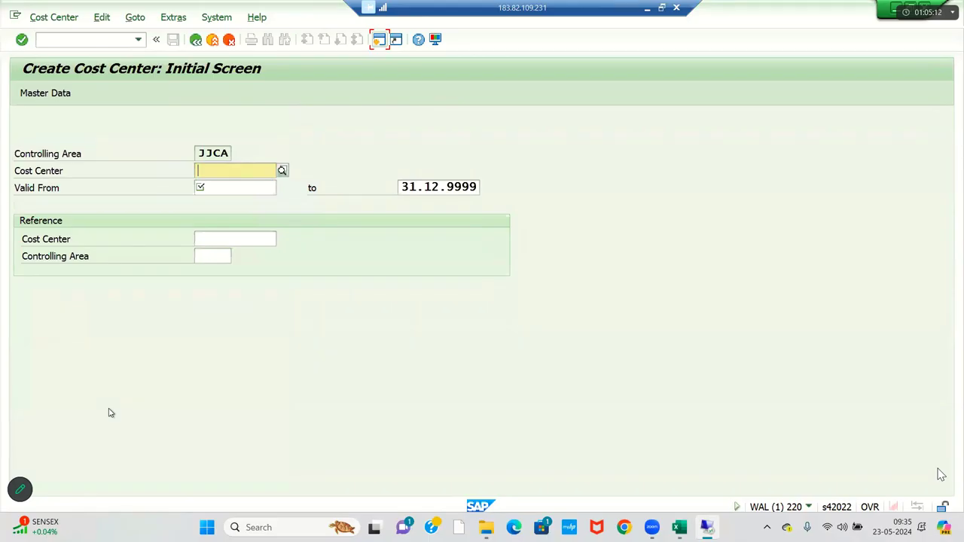
pyautogui.click(197, 153)
pyautogui.doubleClick(199, 151)
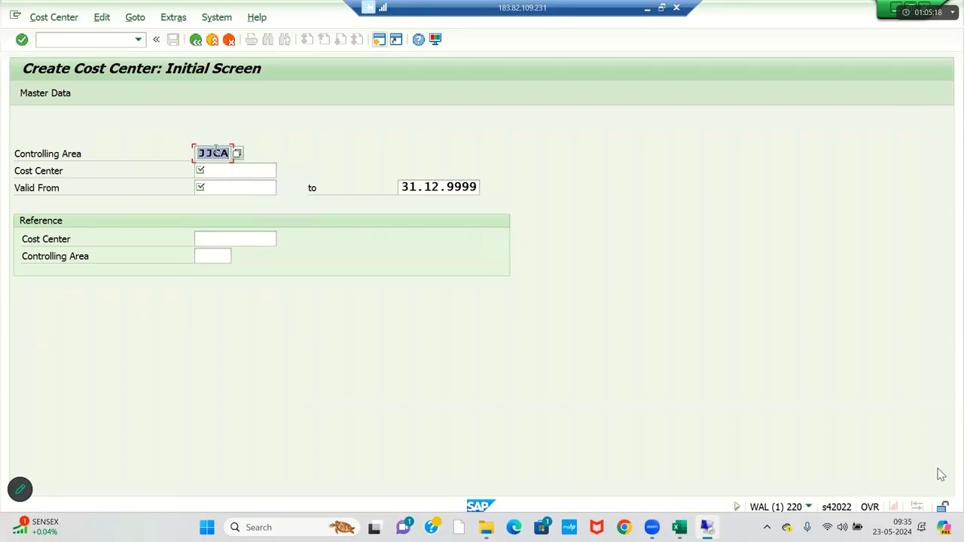
pyautogui.click(179, 20)
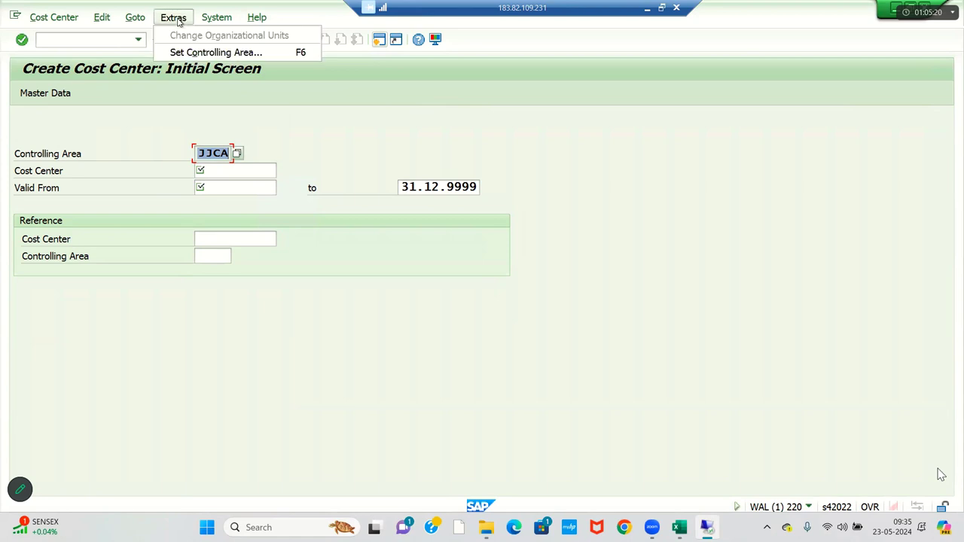
pyautogui.click(198, 55)
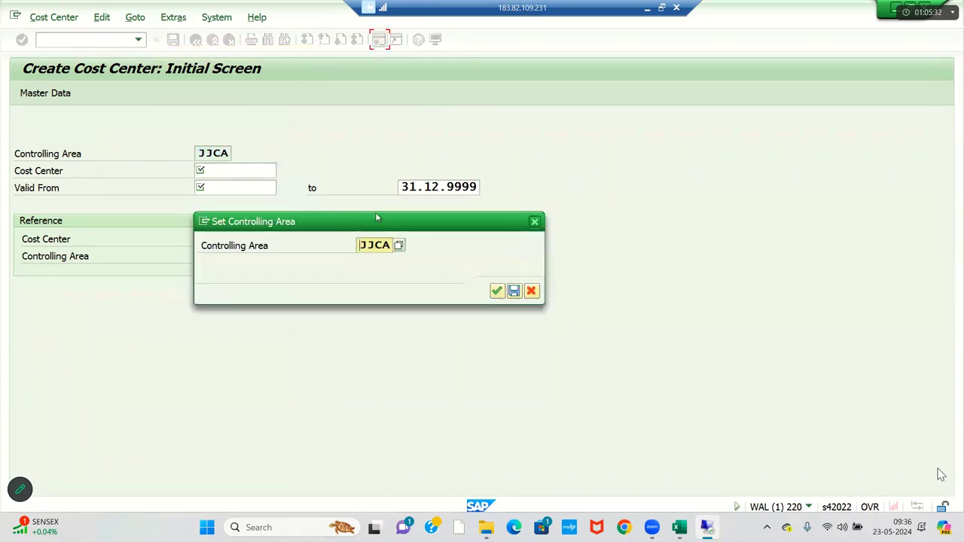
pyautogui.click(370, 249)
pyautogui.click(532, 292)
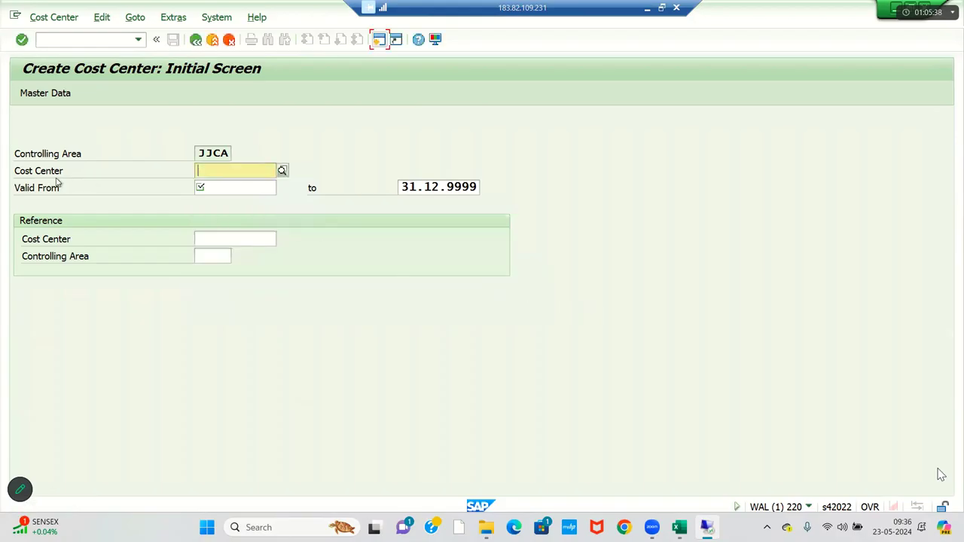
# - Enter JJFC as the cost center and set its Valid From date to 01.04.2024
pyautogui.click(204, 172)
pyautogui.write('JJFC')
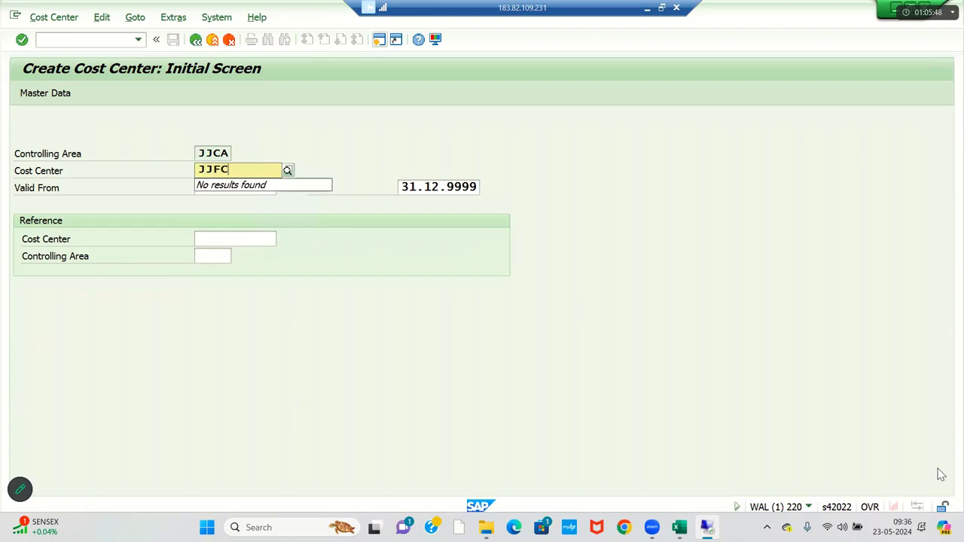
pyautogui.press('Tab')
pyautogui.hotkey('shift', 'Tab')
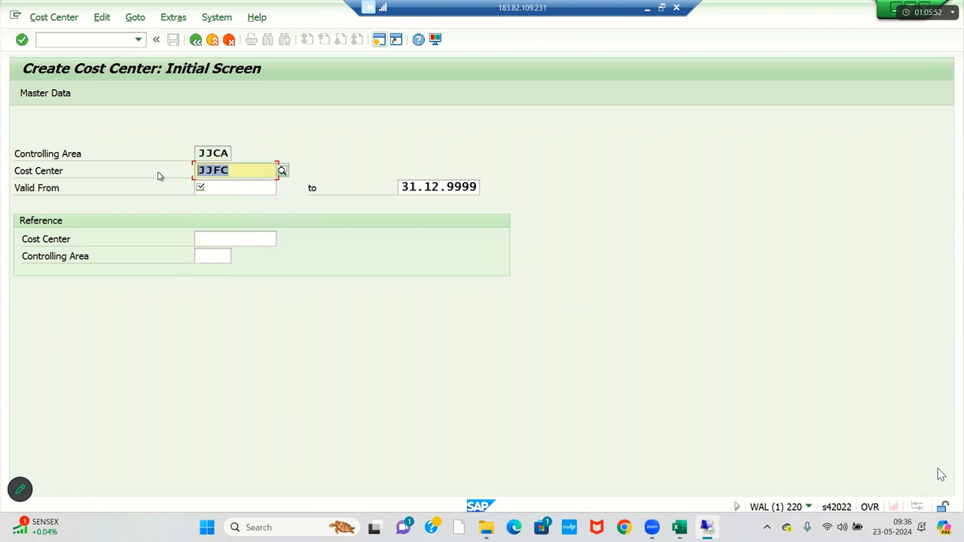
pyautogui.press('Tab')
pyautogui.press('Tab')
pyautogui.hotkey('shift', 'Tab')
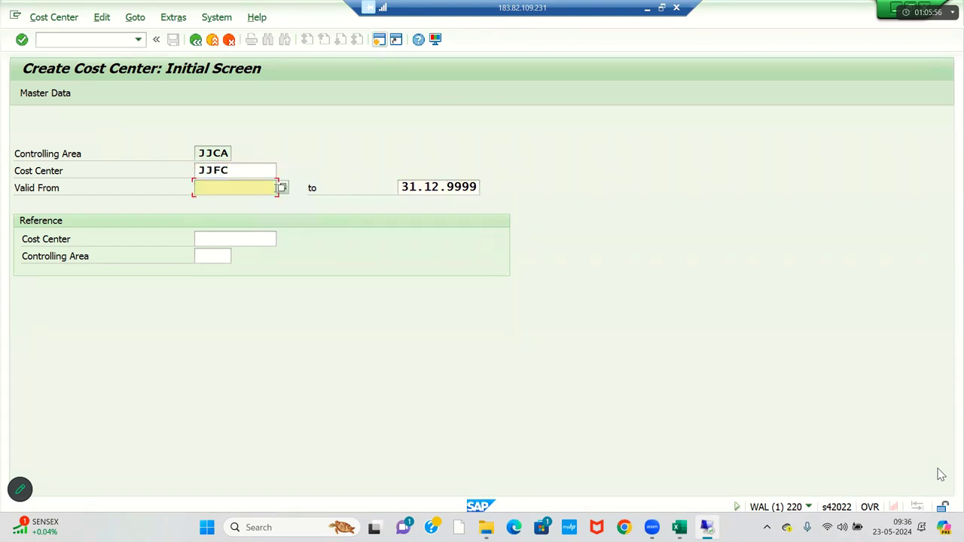
pyautogui.click(283, 189)
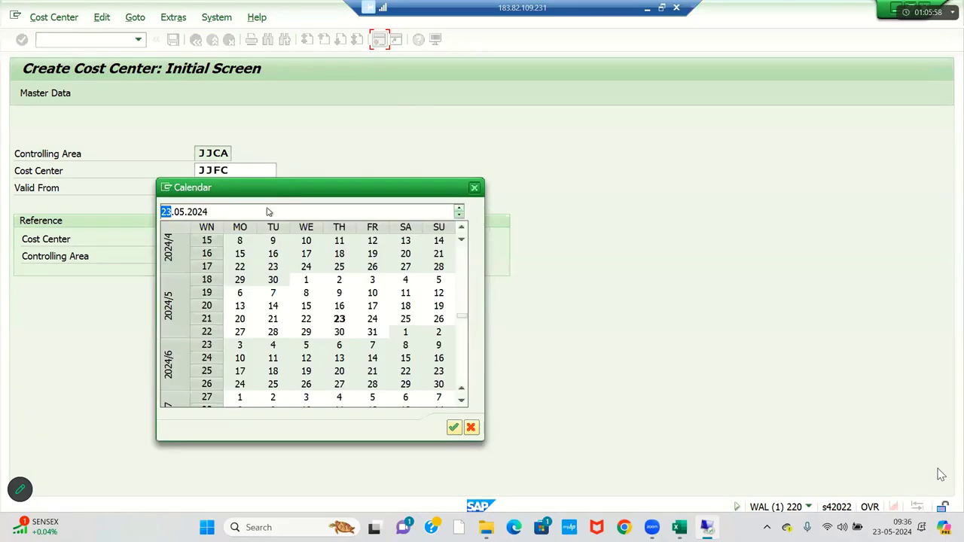
pyautogui.scroll(4, 445, 249)
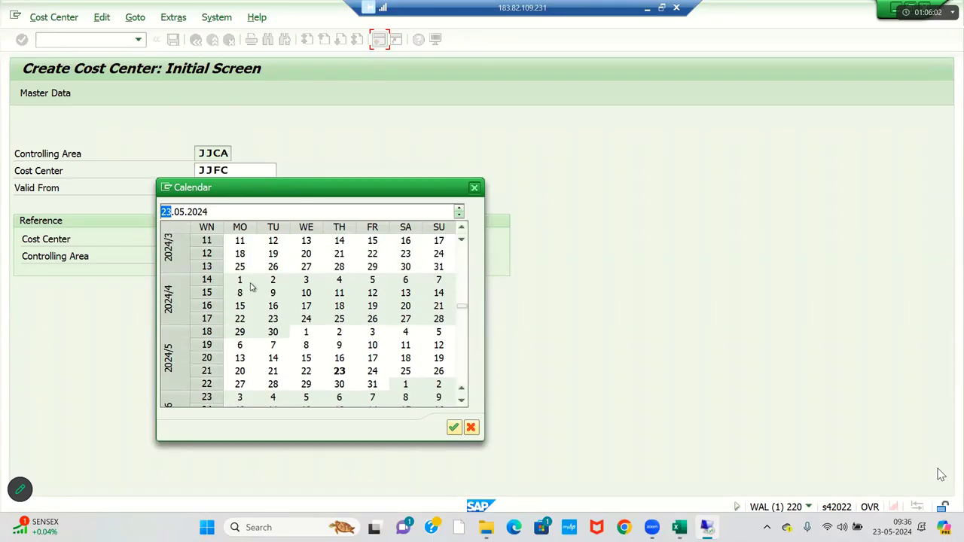
pyautogui.doubleClick(240, 280)
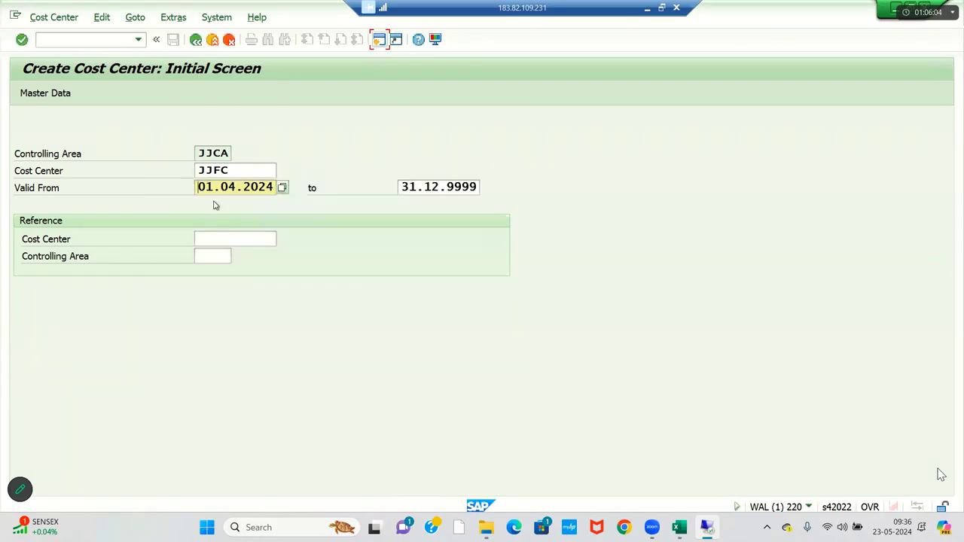
# - Check the controlling area, cost center and validity entries and continue to the cost center's basic screen
pyautogui.click(417, 186)
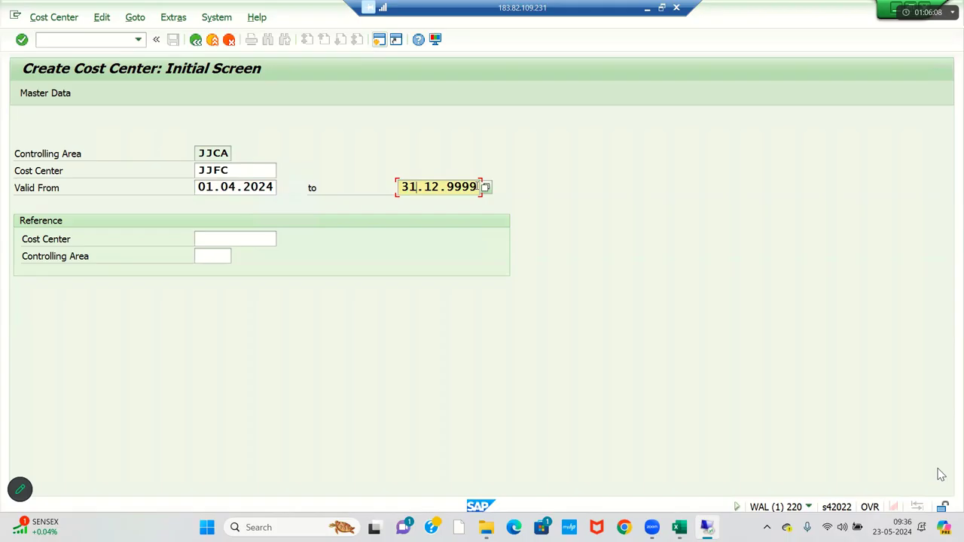
pyautogui.click(229, 154)
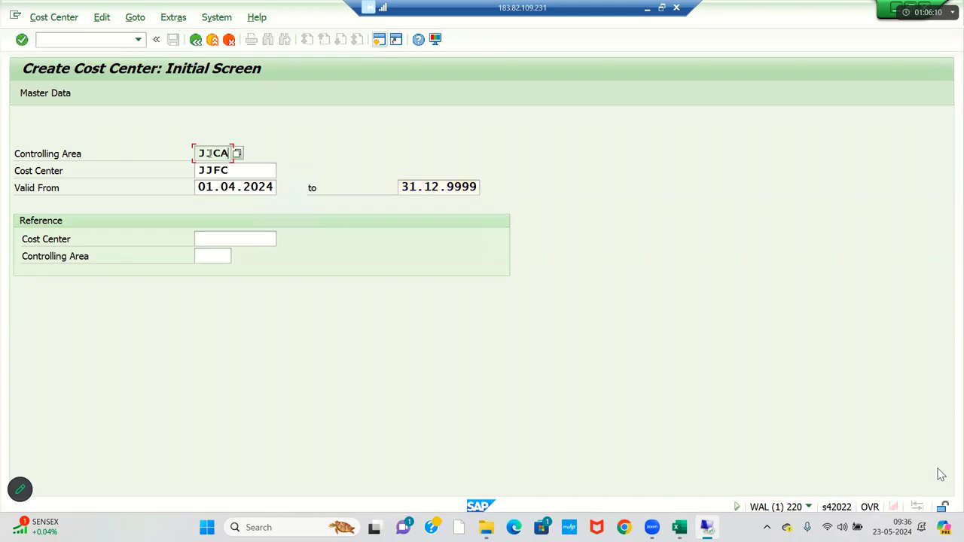
pyautogui.click(212, 172)
pyautogui.moveTo(213, 172); pyautogui.dragTo(170, 173)
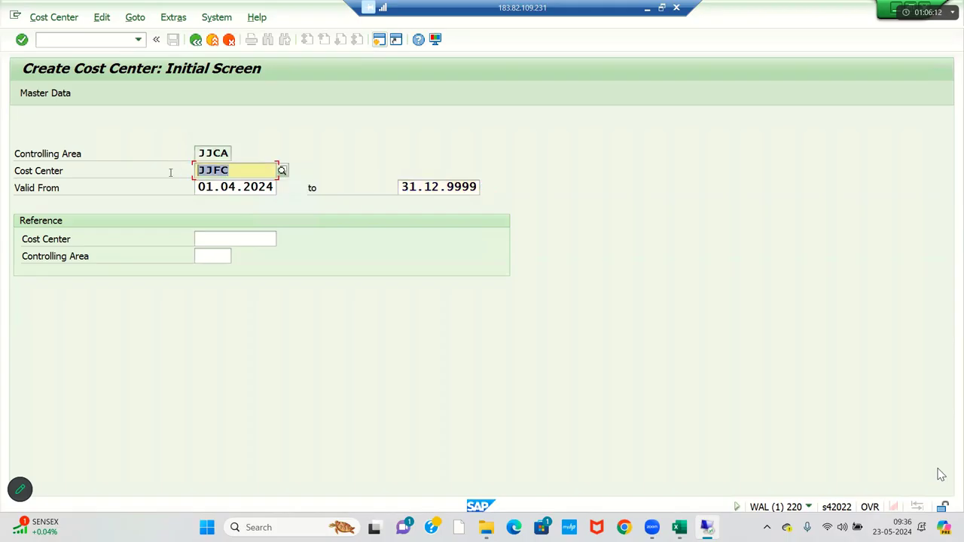
pyautogui.click(235, 187)
pyautogui.press('Return')
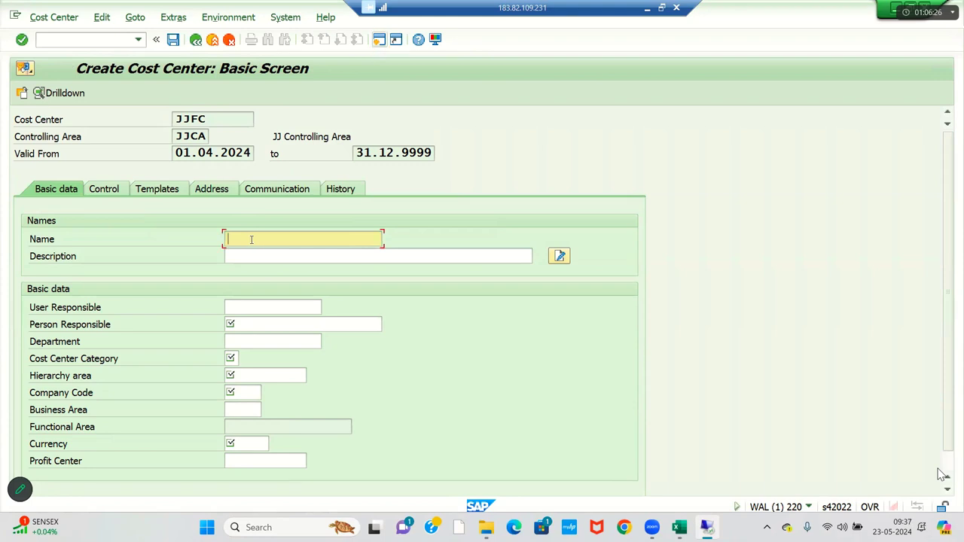
# - Name the cost center "JJ Finance Cost Cntr"
pyautogui.write('JJ Finance Cost Cent')
pyautogui.press('BackSpace')
pyautogui.press('BackSpace')
pyautogui.press('BackSpace')
pyautogui.write('nt')
pyautogui.press('Tab')
pyautogui.hotkey('shift', 'Tab')
pyautogui.press('BackSpace')
pyautogui.write('r')
pyautogui.press('BackSpace')
pyautogui.write('tr')
pyautogui.press('Tab')
pyautogui.hotkey('shift', 'Tab')
# - Reuse the cost center's name for the description, completed as "JJ Finance Cost Center"
pyautogui.hotkey('ctrl', 'a')
pyautogui.hotkey('ctrl', 'c')
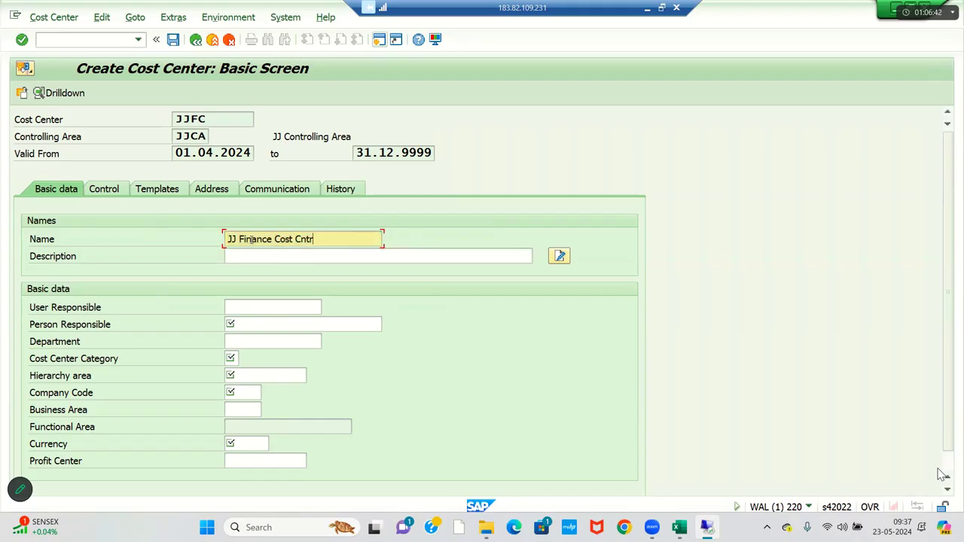
pyautogui.press('Tab')
pyautogui.hotkey('ctrl', 'v')
pyautogui.press('BackSpace')
pyautogui.press('BackSpace')
pyautogui.press('BackSpace')
pyautogui.write('enter')
# - Enter the name of the person responsible for the cost center
pyautogui.press('Tab')
pyautogui.press('Tab')
pyautogui.press('Tab')
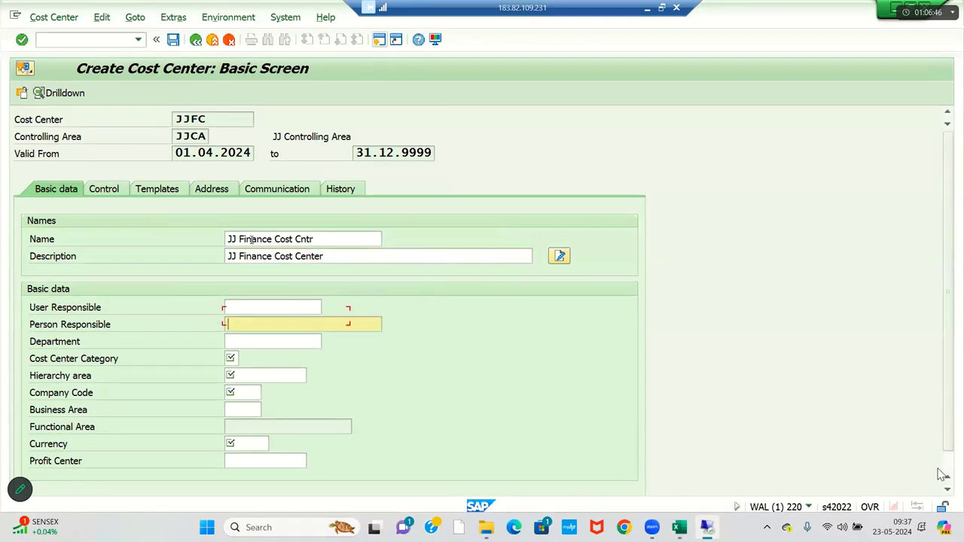
pyautogui.write('MR Ramana')
pyautogui.press('Tab')
# - Set the cost center category to W (Administration) from the list of cost center types
pyautogui.press('Tab')
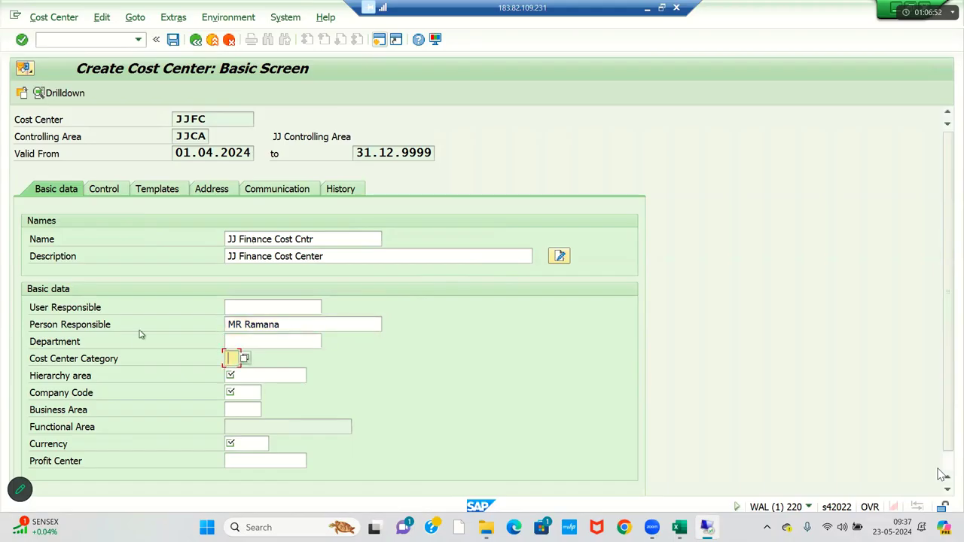
pyautogui.click(245, 357)
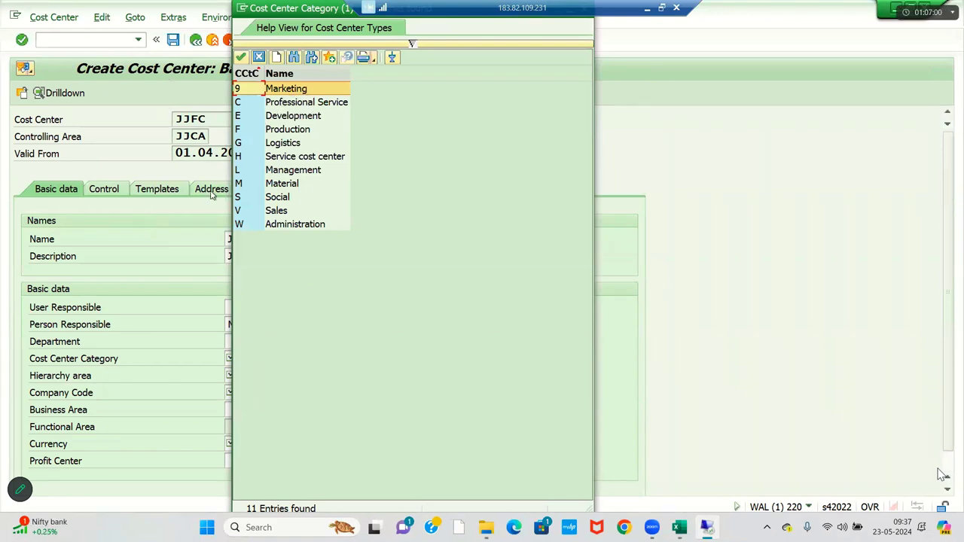
pyautogui.click(294, 225)
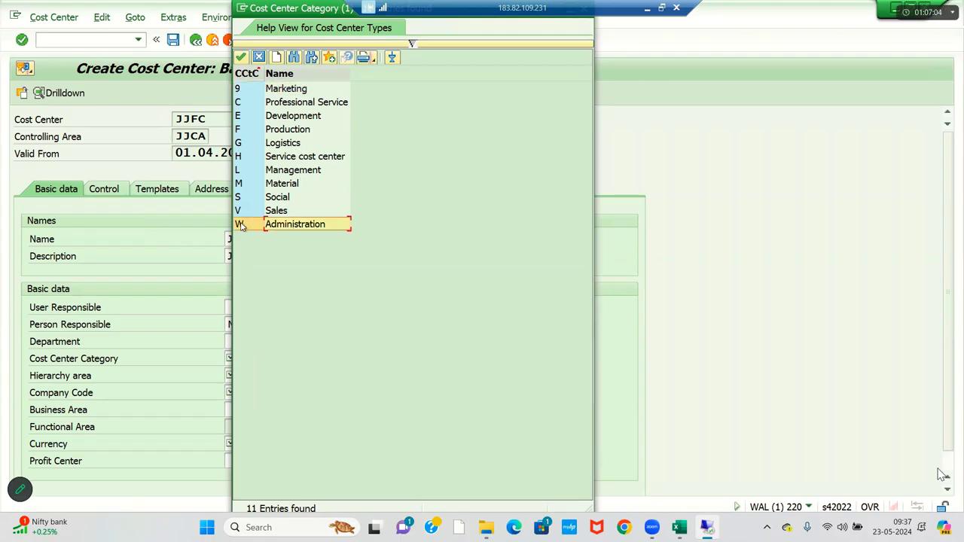
pyautogui.doubleClick(287, 224)
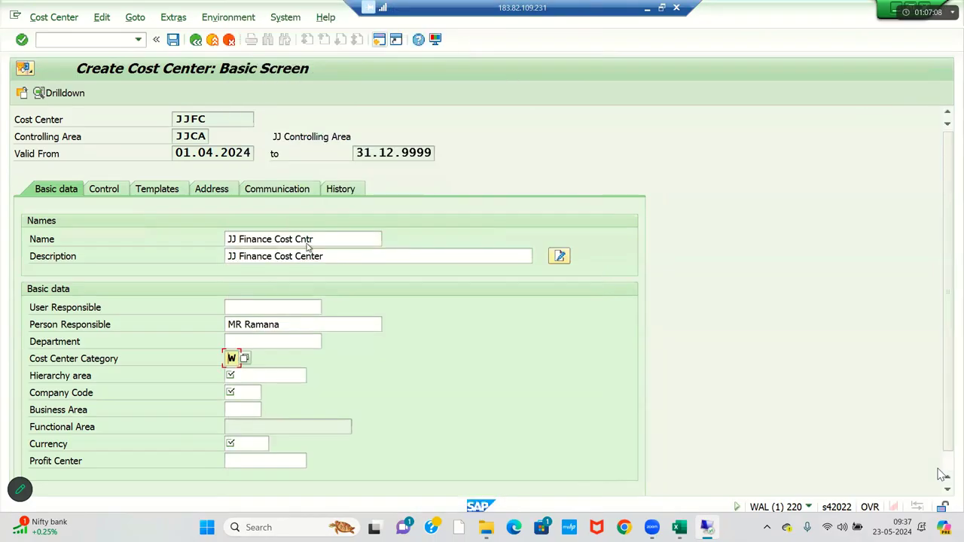
# - Assign the cost center to hierarchy area JJCA_COST from the available entries
pyautogui.click(259, 374)
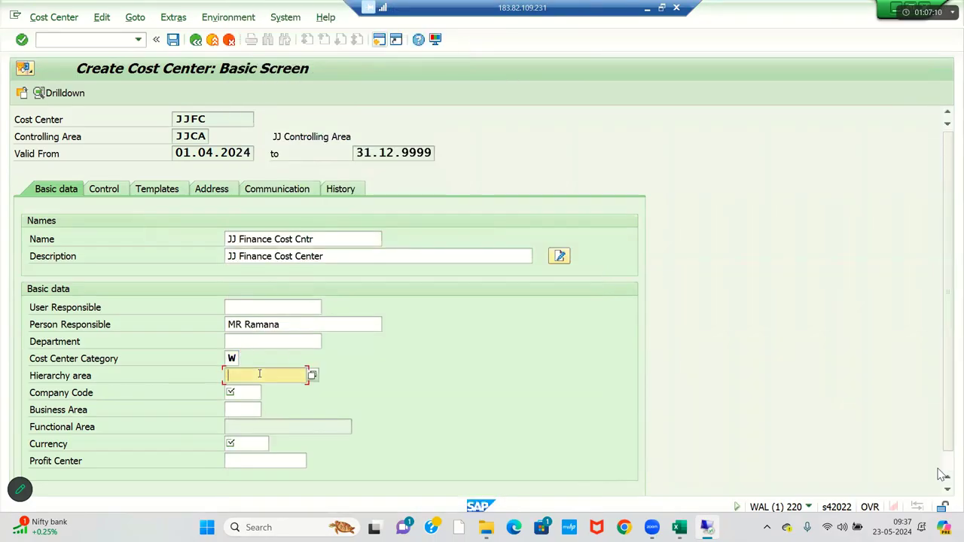
pyautogui.click(313, 376)
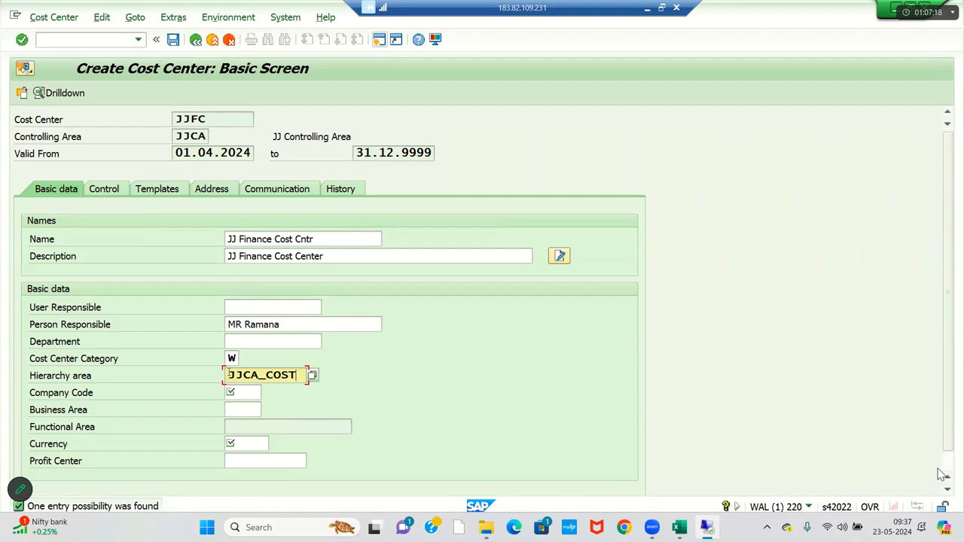
pyautogui.moveTo(298, 375); pyautogui.dragTo(216, 372)
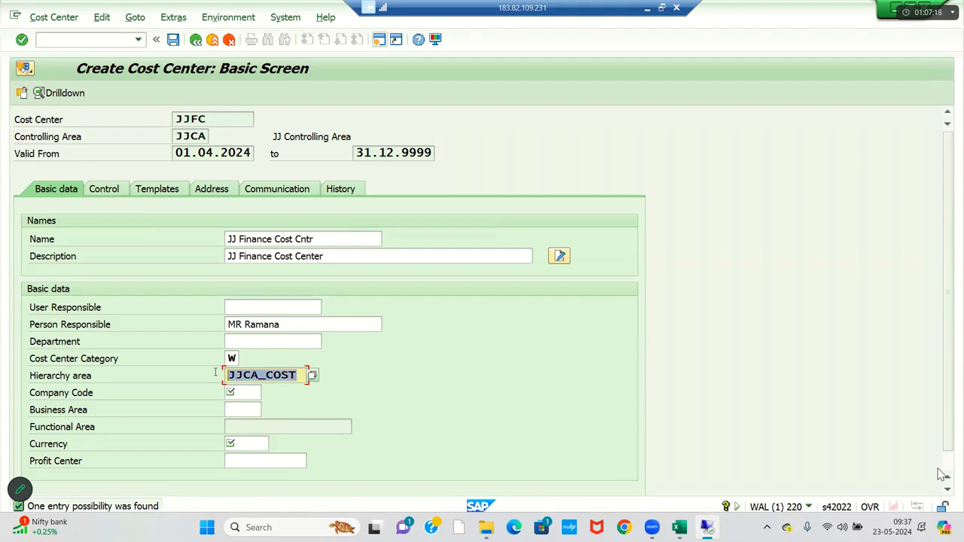
# - Set the cost center's company code to JJ11
pyautogui.click(302, 376)
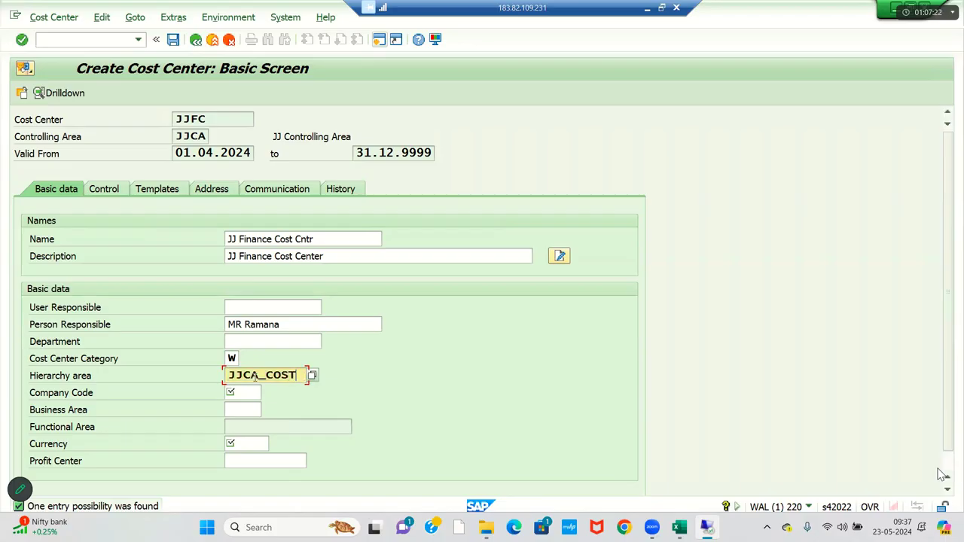
pyautogui.moveTo(298, 375); pyautogui.dragTo(222, 381)
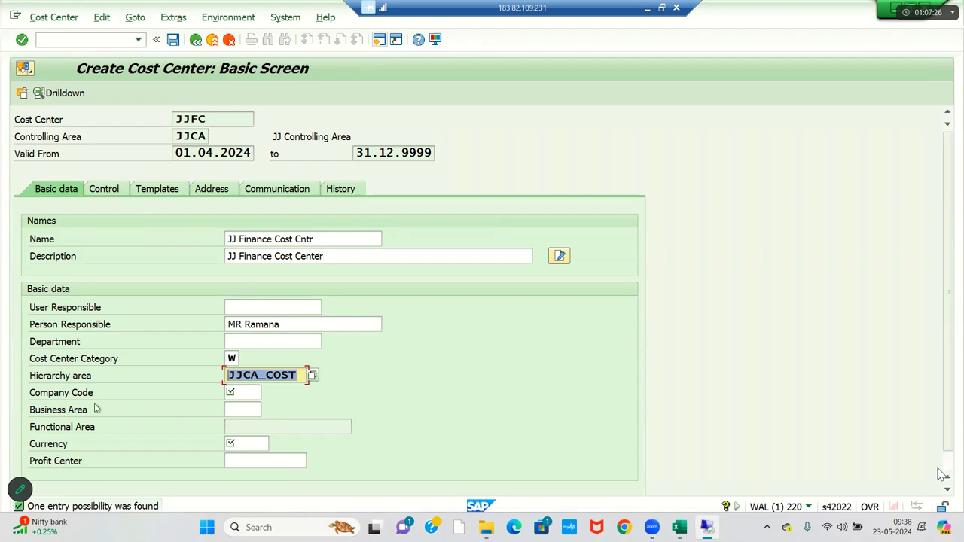
pyautogui.click(242, 393)
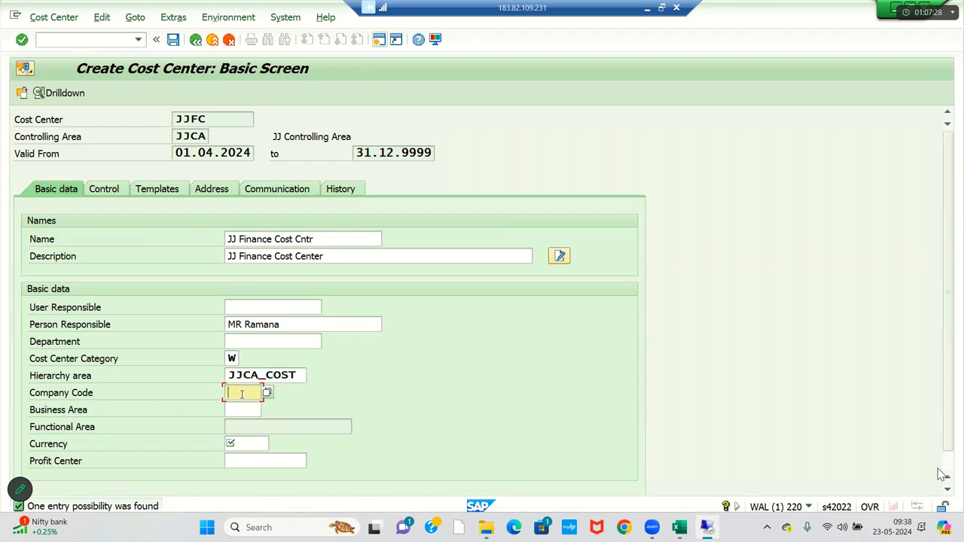
pyautogui.write('JJ11')
pyautogui.press('Tab')
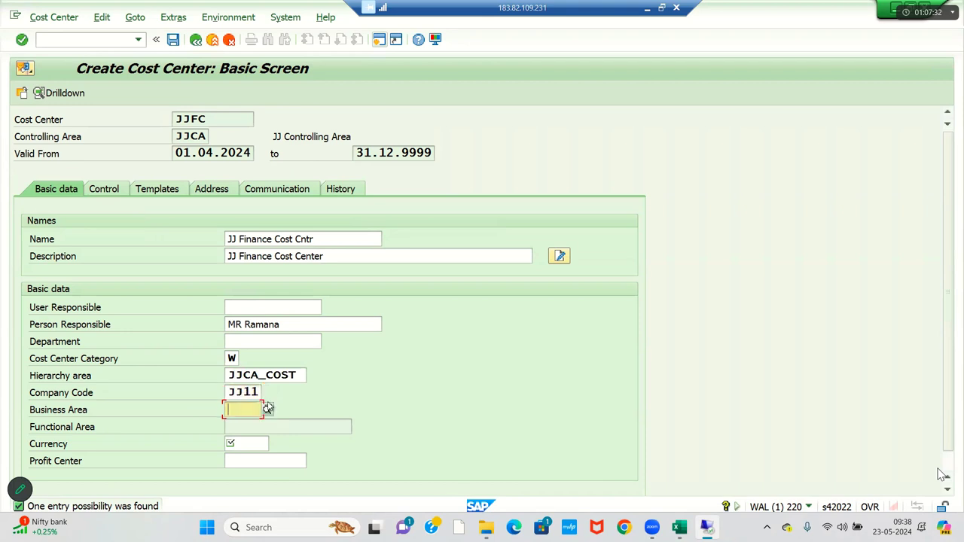
# - Restrict the business area list to JJ entries and assign JJHB (JJ Hyderabad BA) to the cost center
pyautogui.click(267, 410)
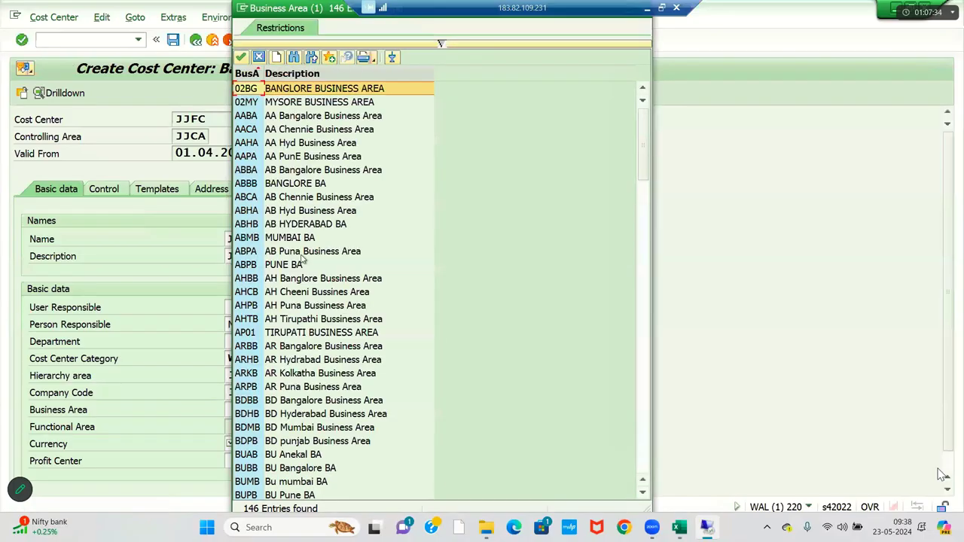
pyautogui.click(442, 44)
pyautogui.write('JJ')
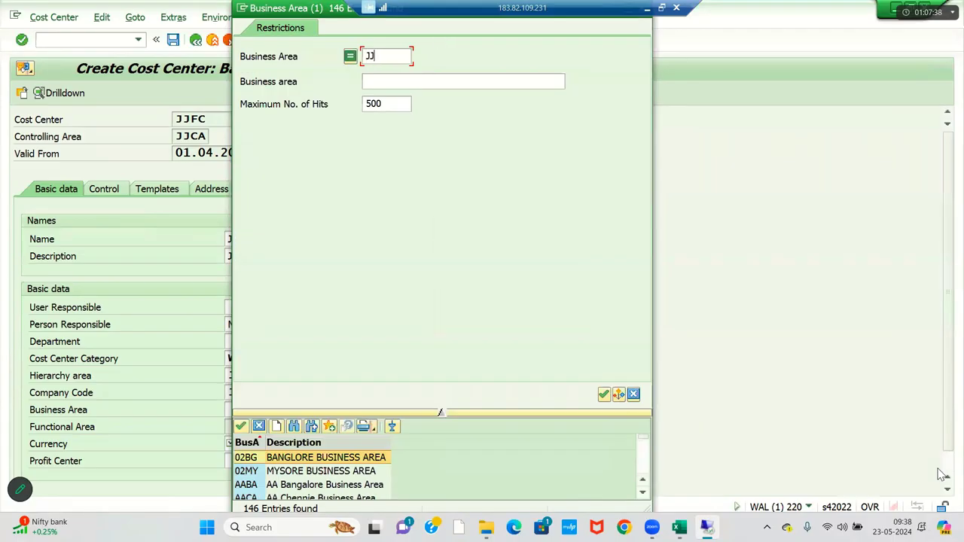
pyautogui.press('Return')
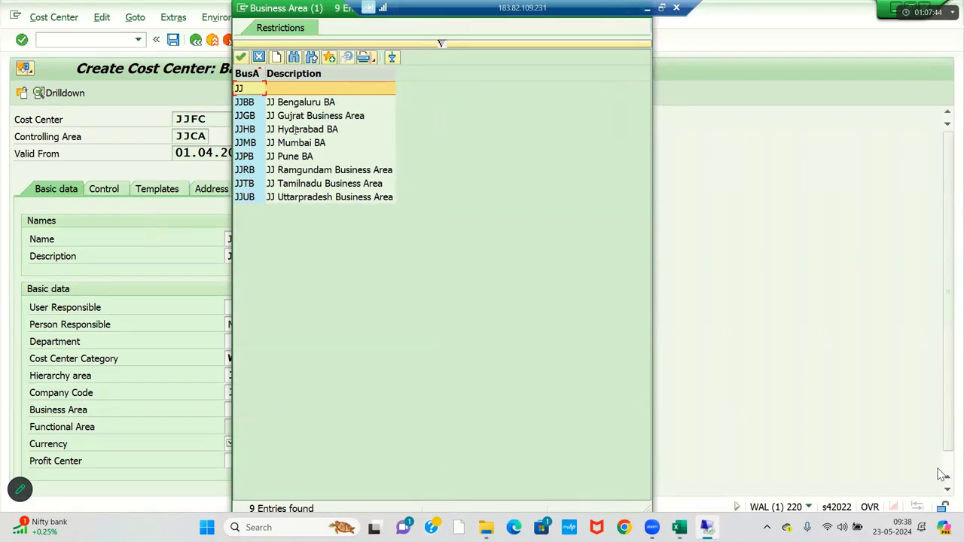
pyautogui.doubleClick(296, 131)
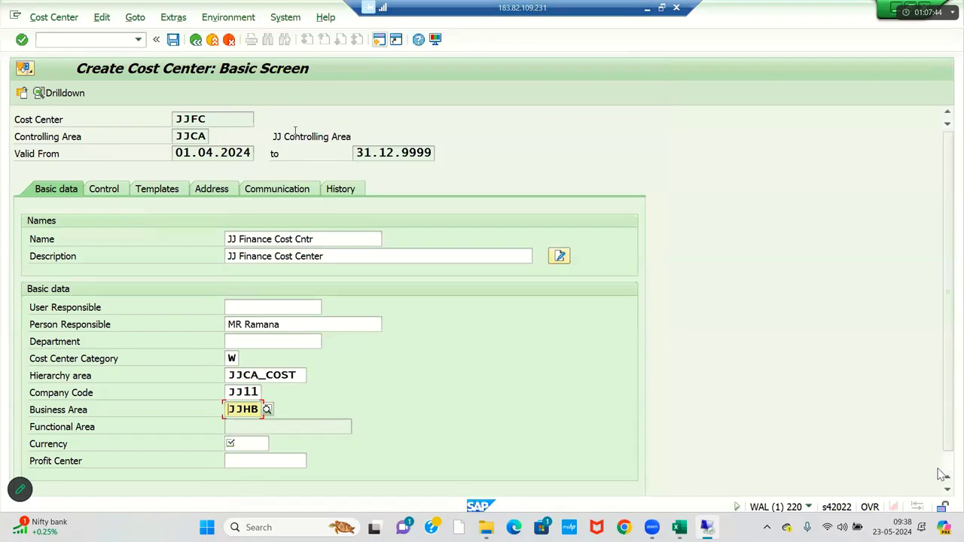
# - Set the cost center's currency to INR and its profit center to JJ100, and validate the entries
pyautogui.click(249, 442)
pyautogui.write('INR')
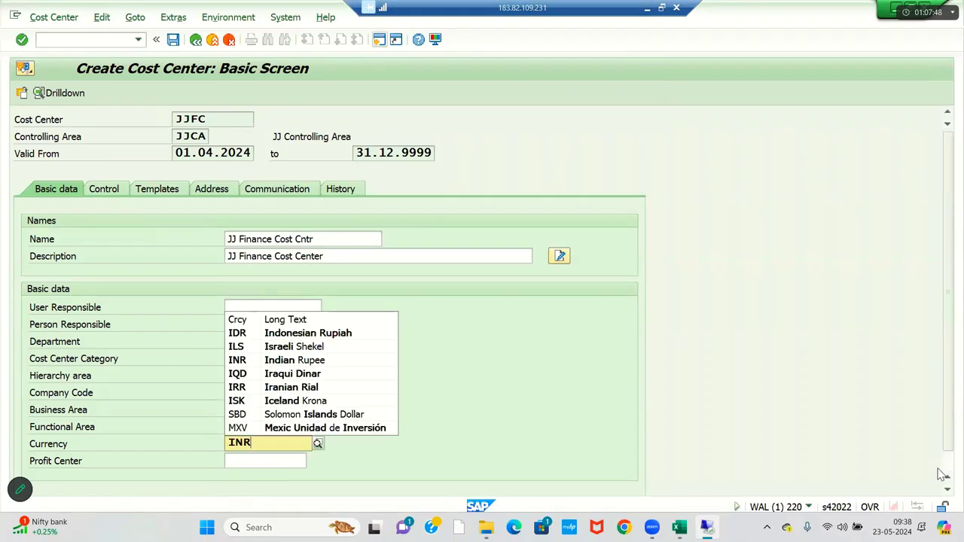
pyautogui.press('Tab')
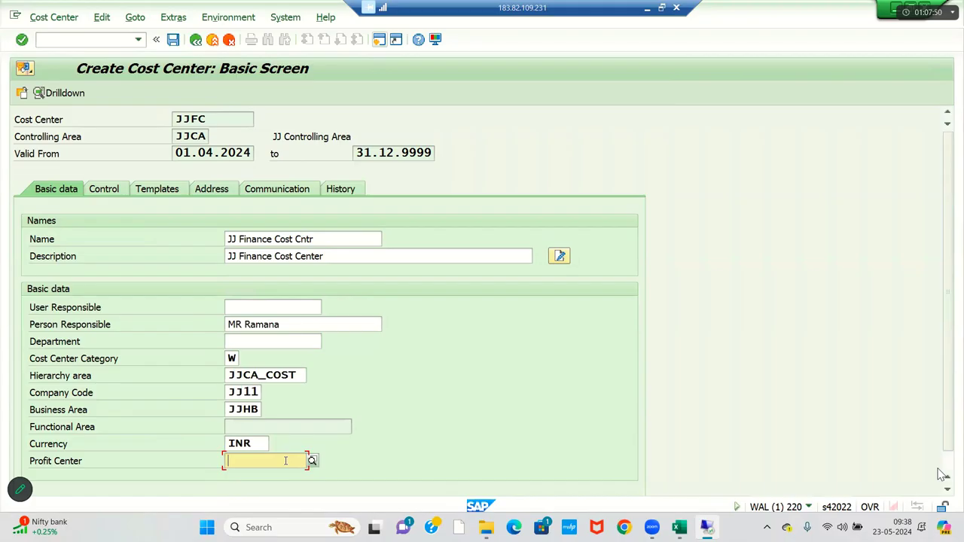
pyautogui.write('JJ')
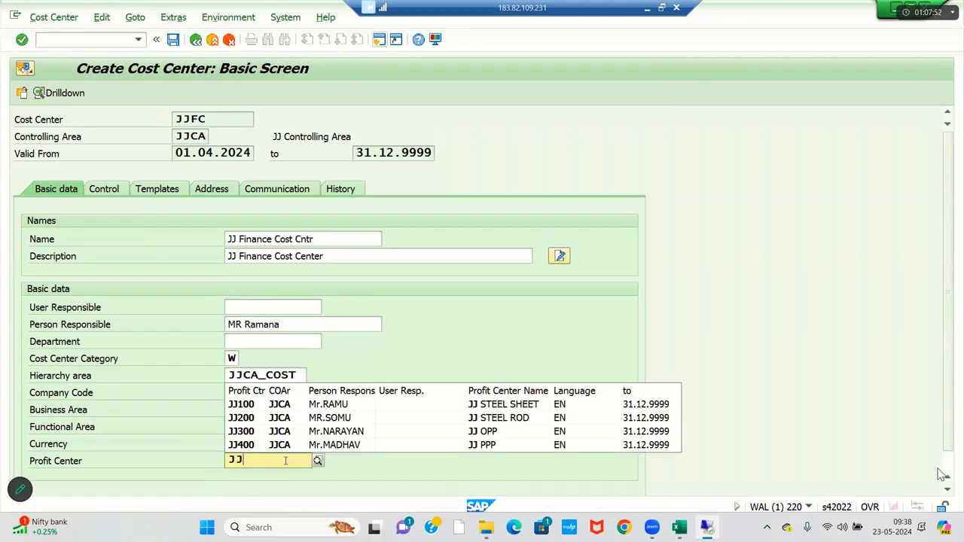
pyautogui.click(248, 406)
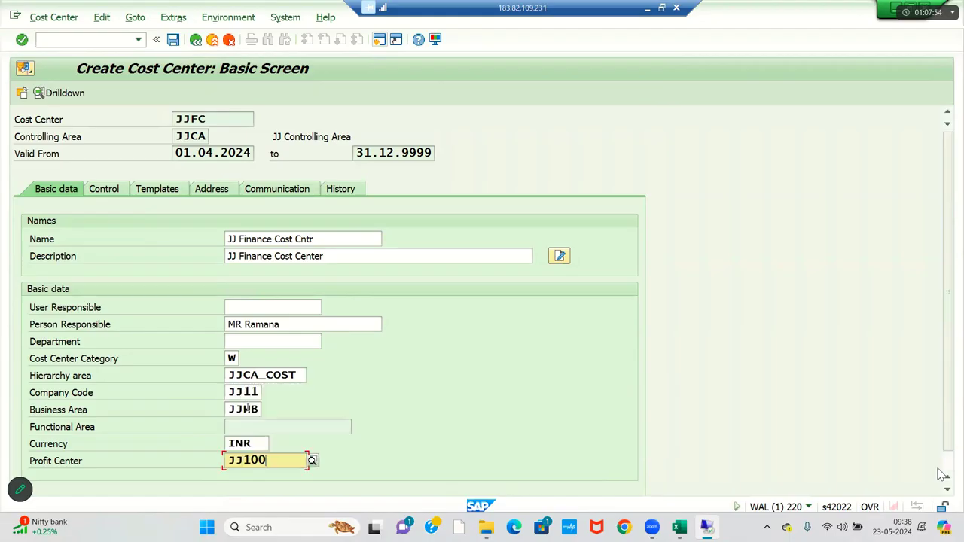
pyautogui.press('Return')
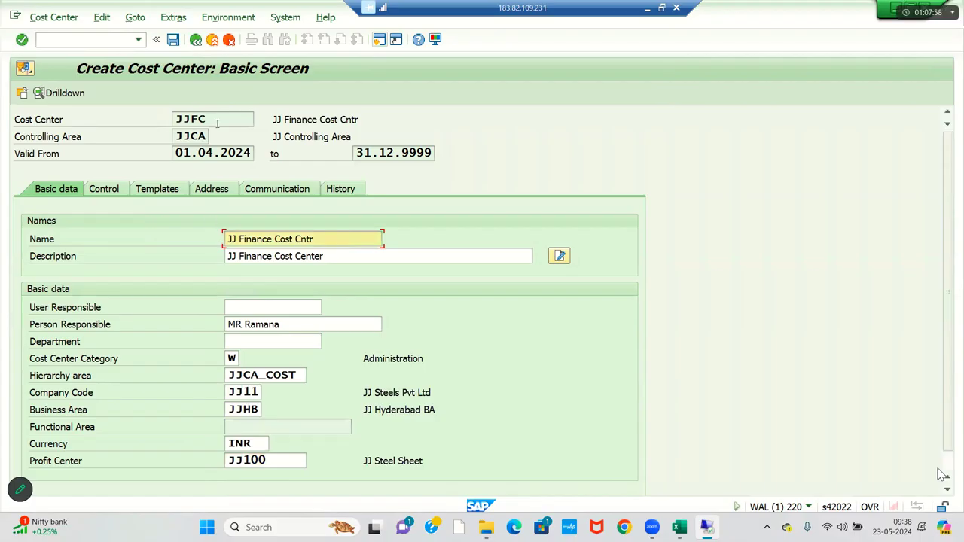
# - Review the cost center's header and basic data, from the cost center code and names through category and hierarchy area
pyautogui.moveTo(221, 117); pyautogui.dragTo(166, 119)
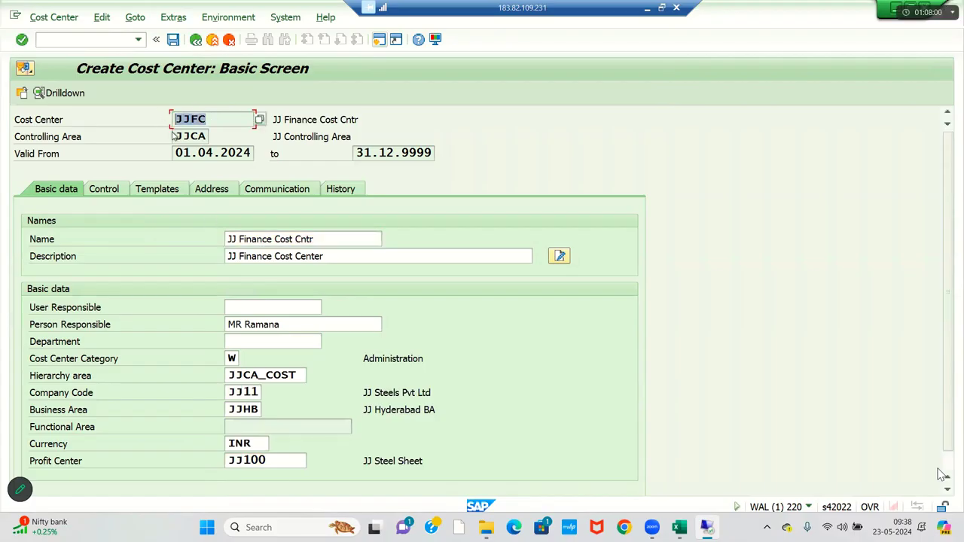
pyautogui.moveTo(175, 136); pyautogui.dragTo(208, 137)
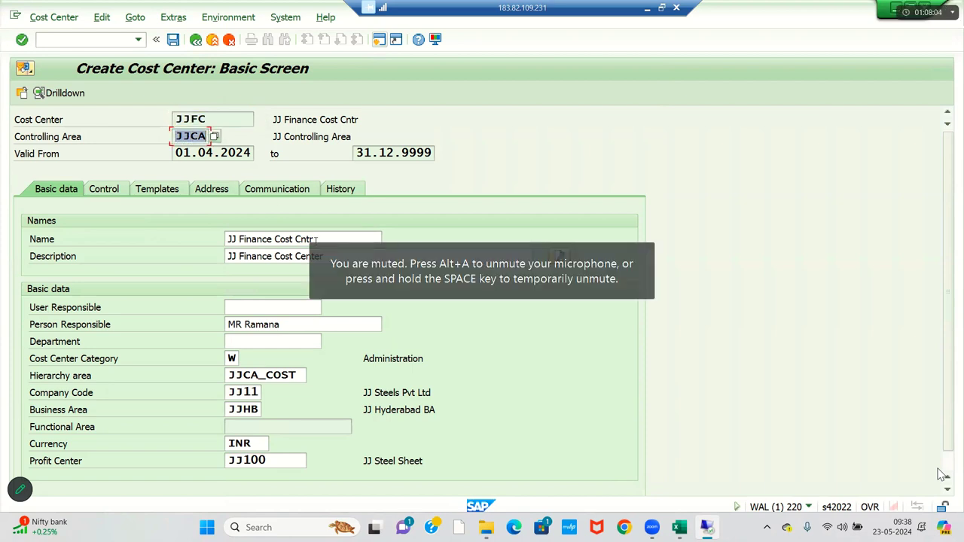
pyautogui.moveTo(317, 240); pyautogui.dragTo(216, 241)
pyautogui.moveTo(324, 256); pyautogui.dragTo(195, 252)
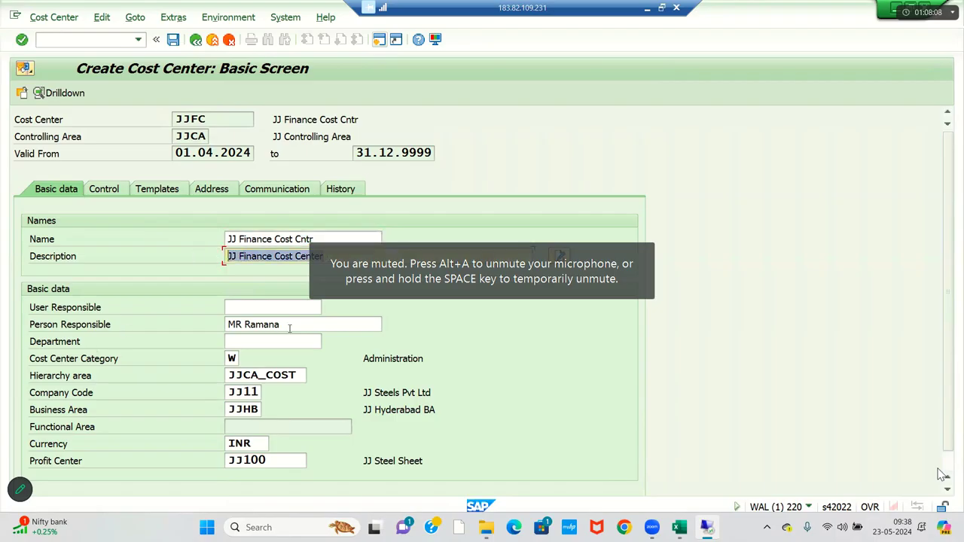
pyautogui.moveTo(282, 326); pyautogui.dragTo(204, 325)
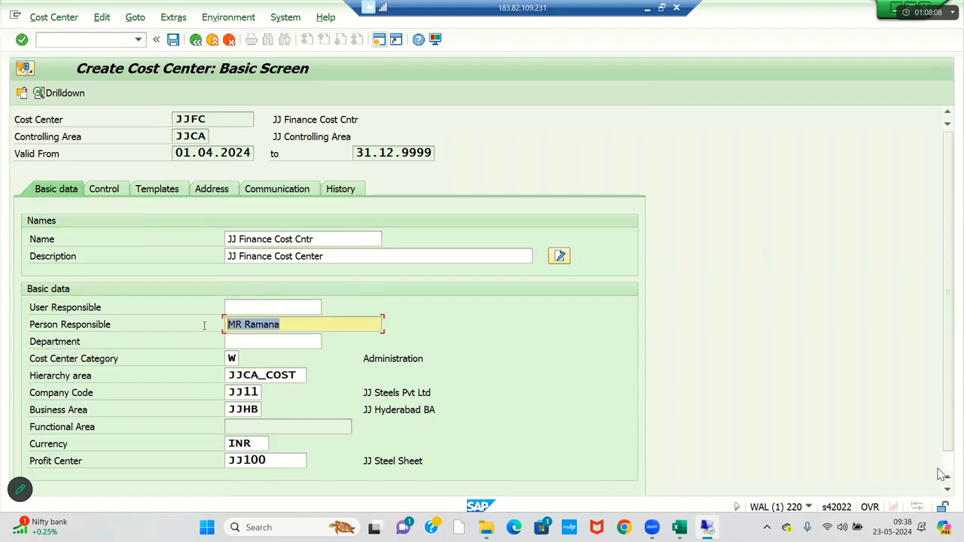
pyautogui.click(234, 359)
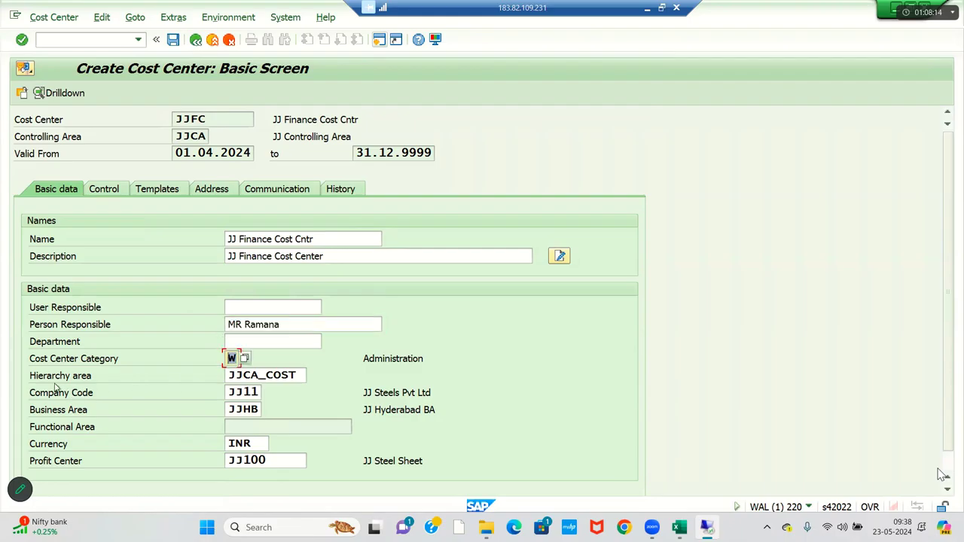
pyautogui.moveTo(301, 374); pyautogui.dragTo(202, 388)
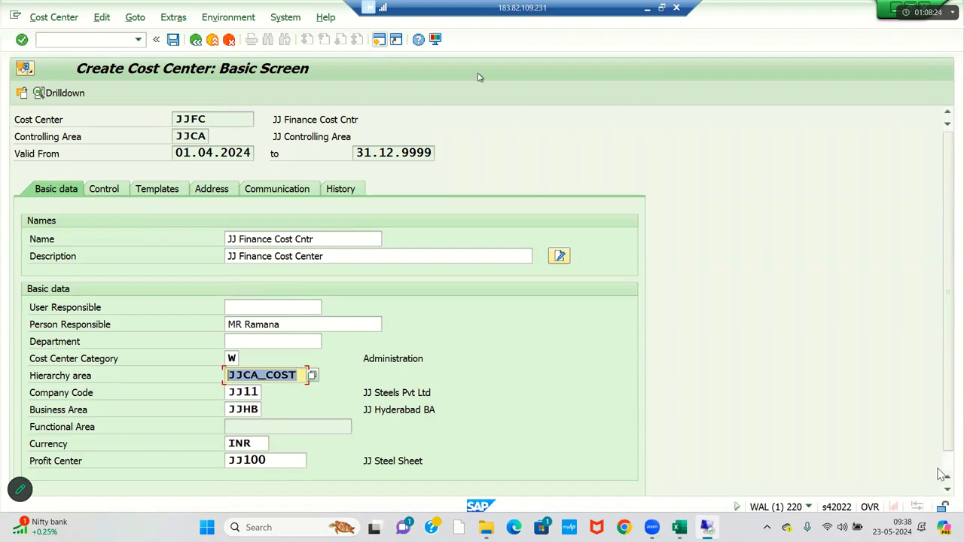
# - Open the controlling area maintenance with transaction OKKP in a new session
pyautogui.click(386, 42)
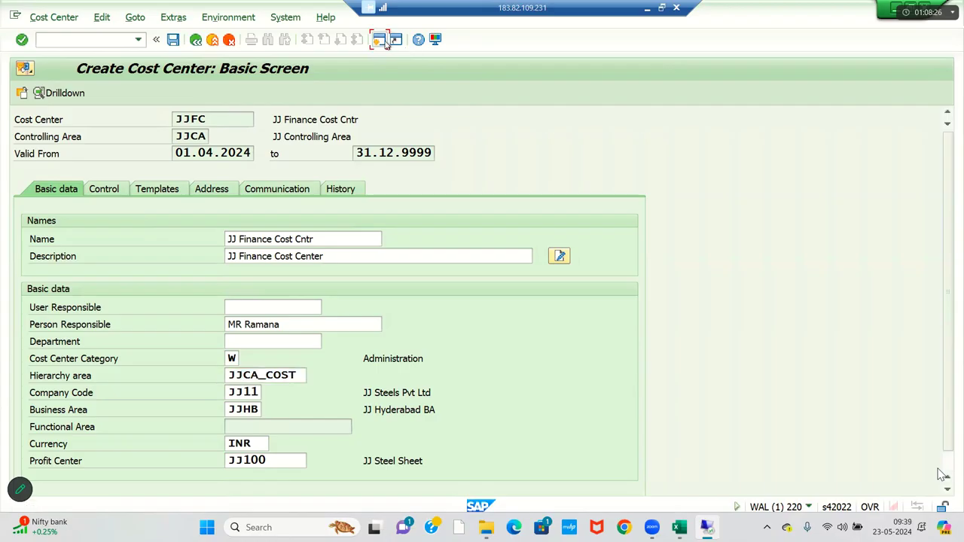
pyautogui.write('O')
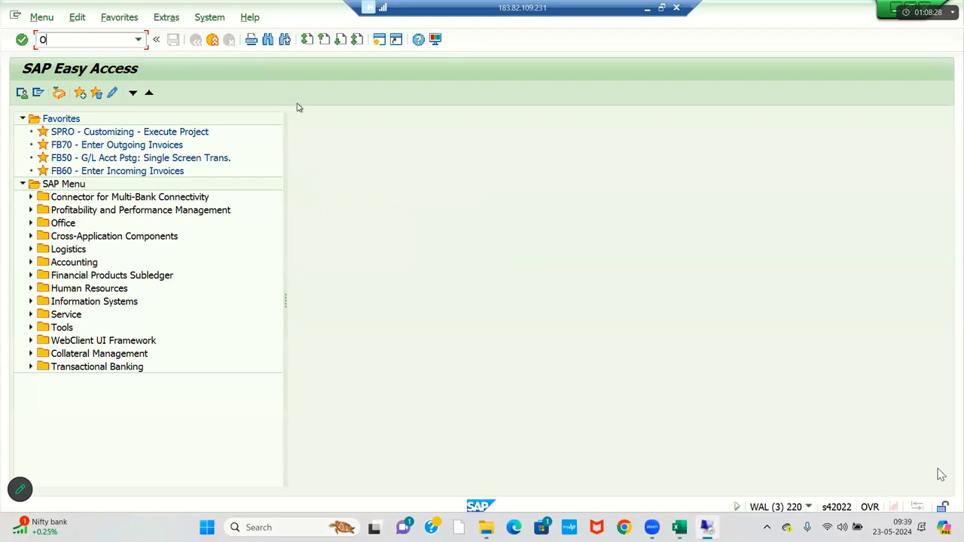
pyautogui.write('KKP')
pyautogui.press('Return')
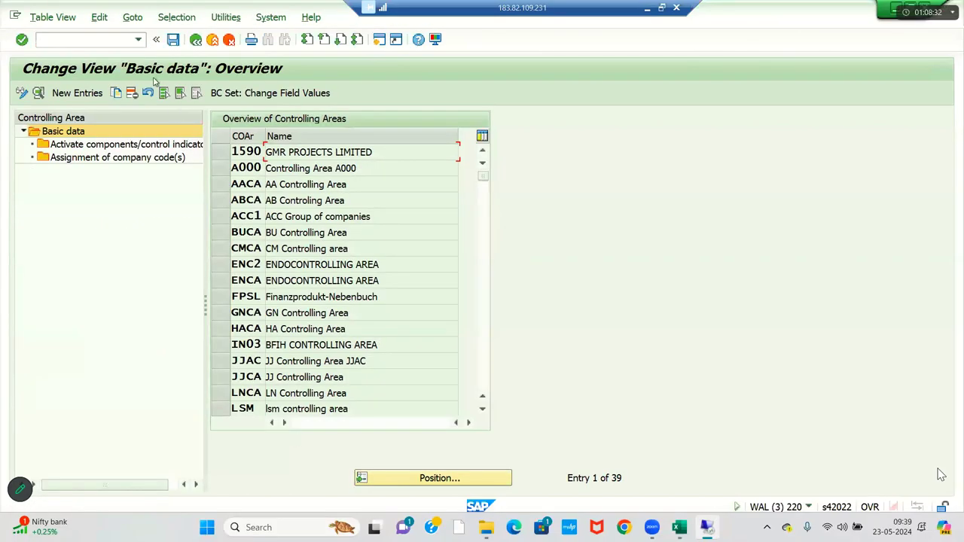
# - Locate controlling area JJCA, check the cost center standard hierarchy in its details, and return to the cost center session
pyautogui.click(425, 465)
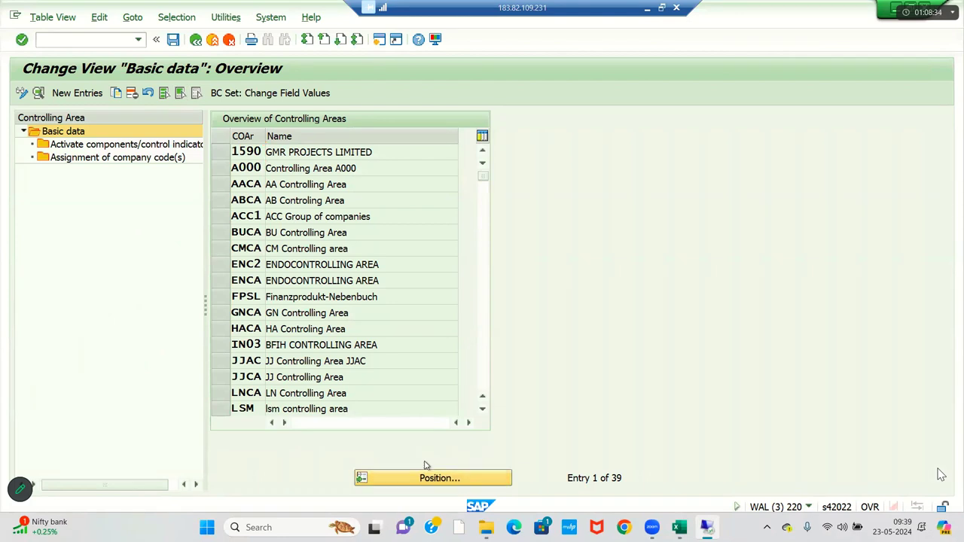
pyautogui.write('JJCA')
pyautogui.press('Return')
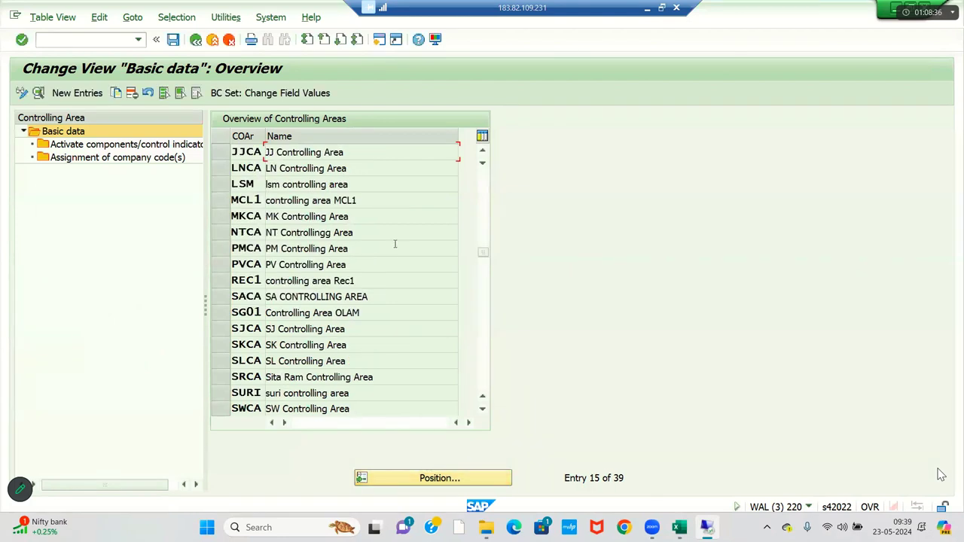
pyautogui.doubleClick(247, 153)
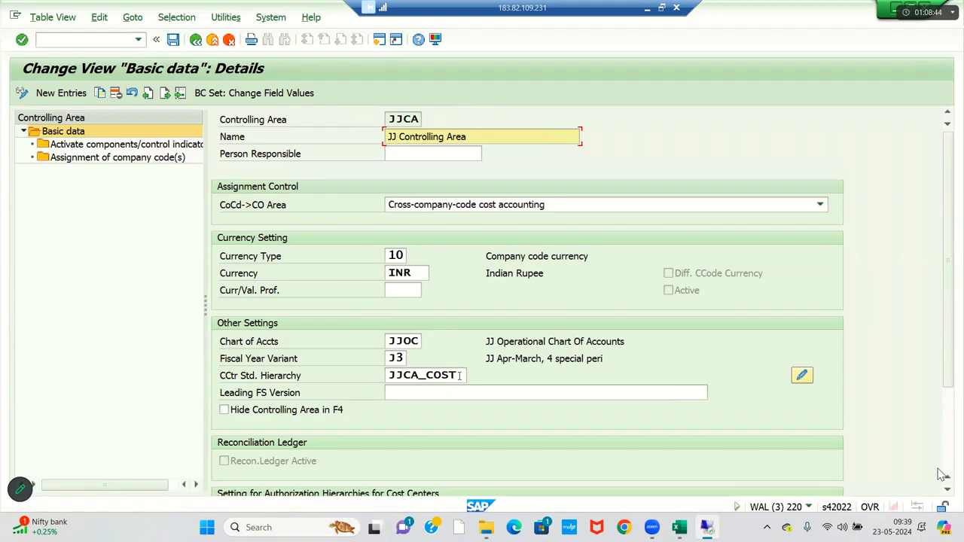
pyautogui.moveTo(459, 375); pyautogui.dragTo(223, 384)
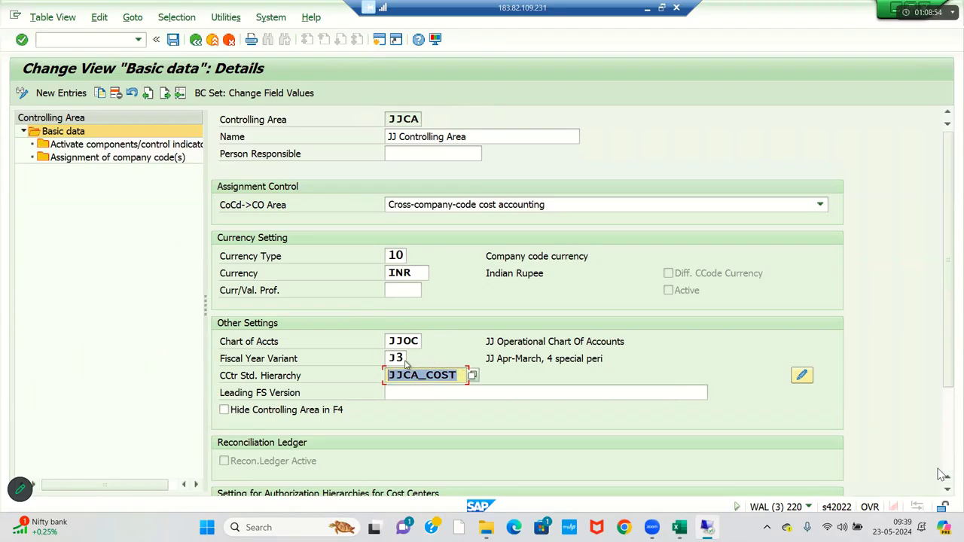
pyautogui.hotkey('alt', 'Tab')
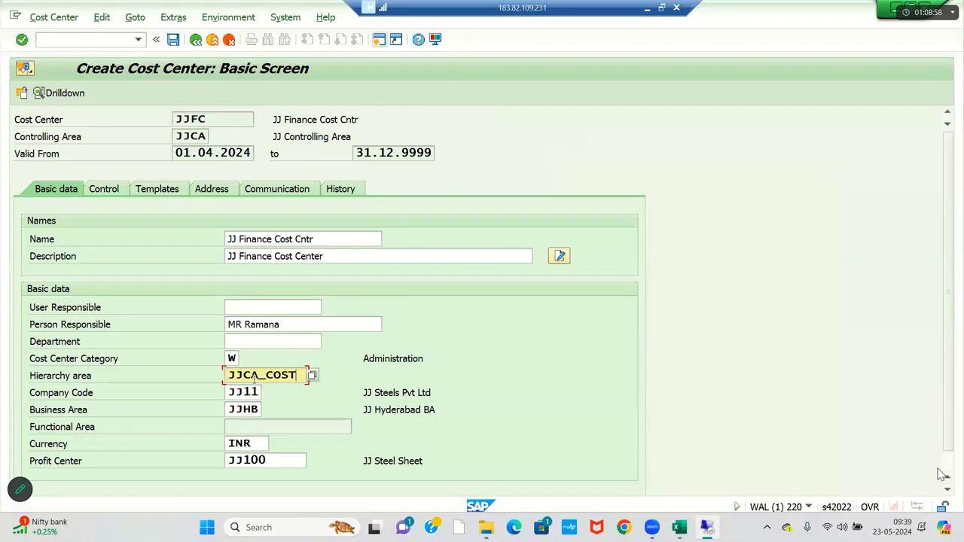
# - Recheck the cost center's hierarchy area, company code, business area, currency, profit center, names, validity date and controlling area
pyautogui.moveTo(299, 375); pyautogui.dragTo(225, 376)
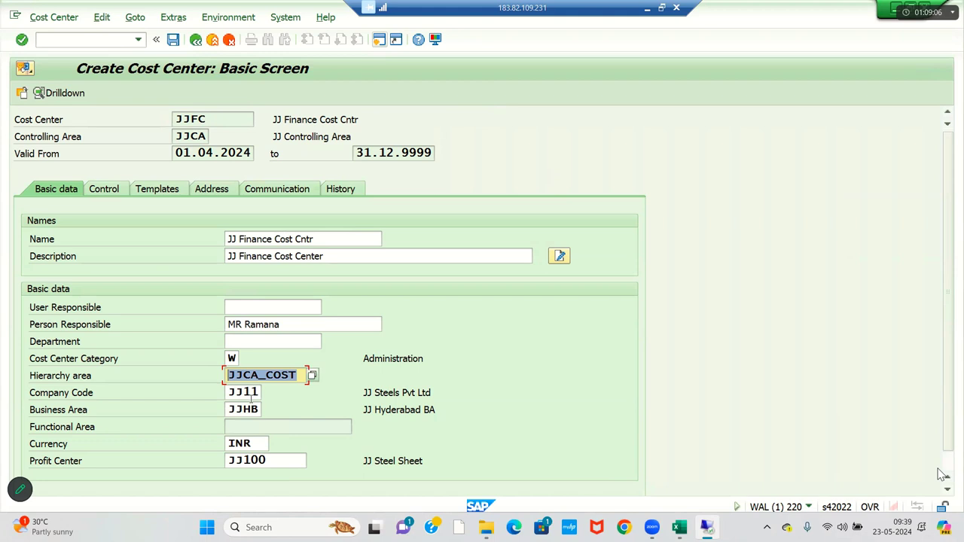
pyautogui.click(251, 393)
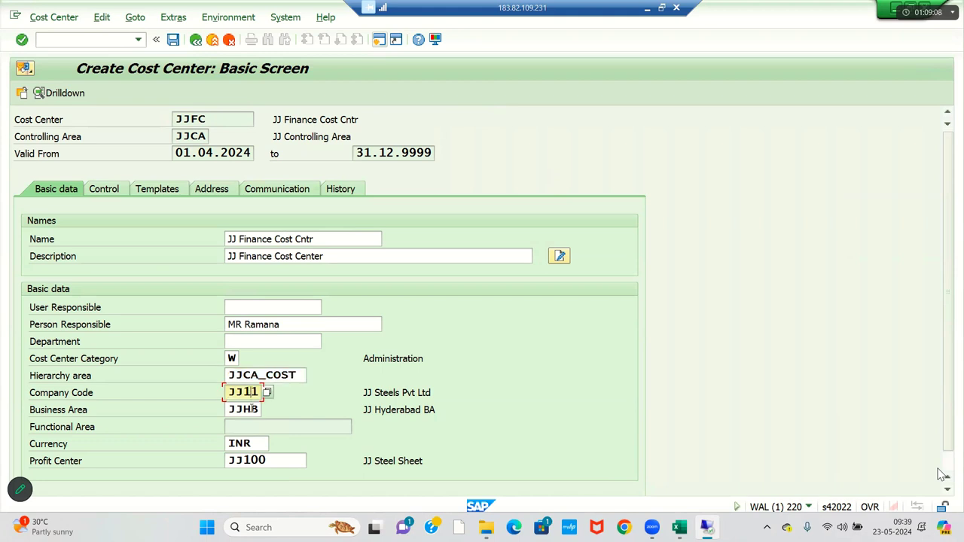
pyautogui.click(253, 409)
pyautogui.click(258, 444)
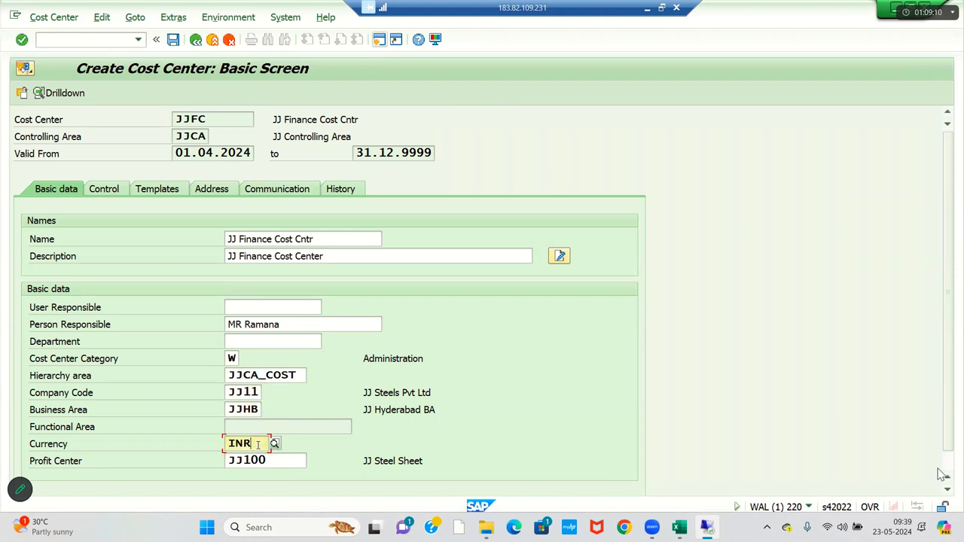
pyautogui.click(230, 461)
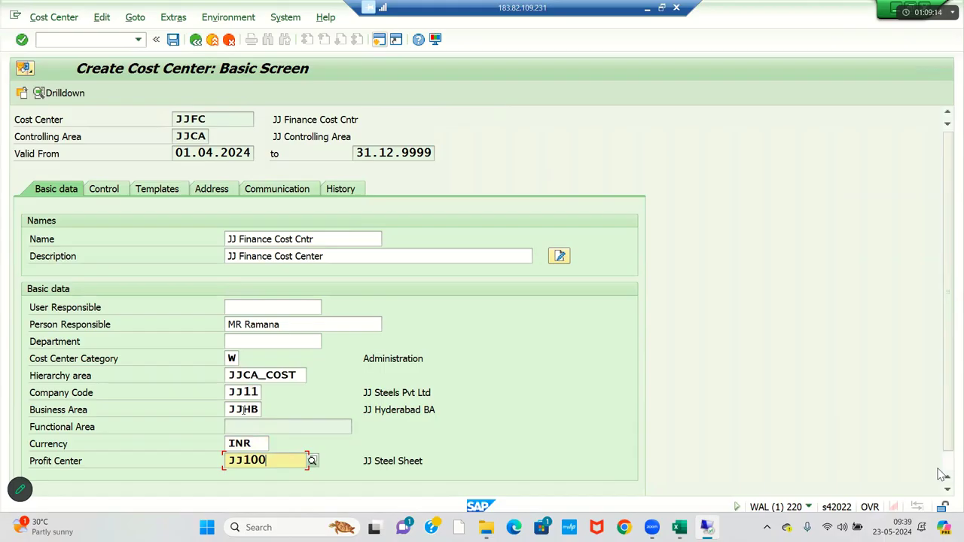
pyautogui.click(250, 239)
pyautogui.click(256, 255)
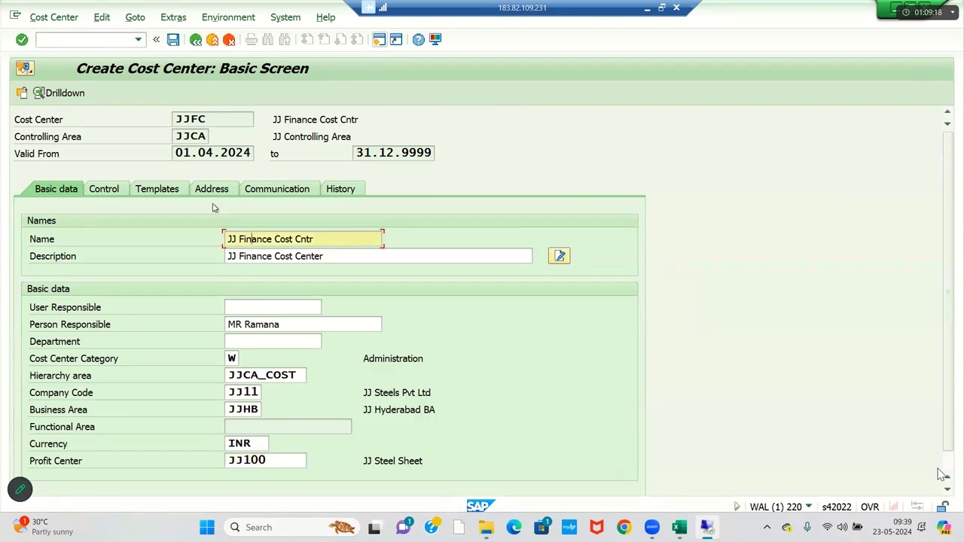
pyautogui.click(199, 153)
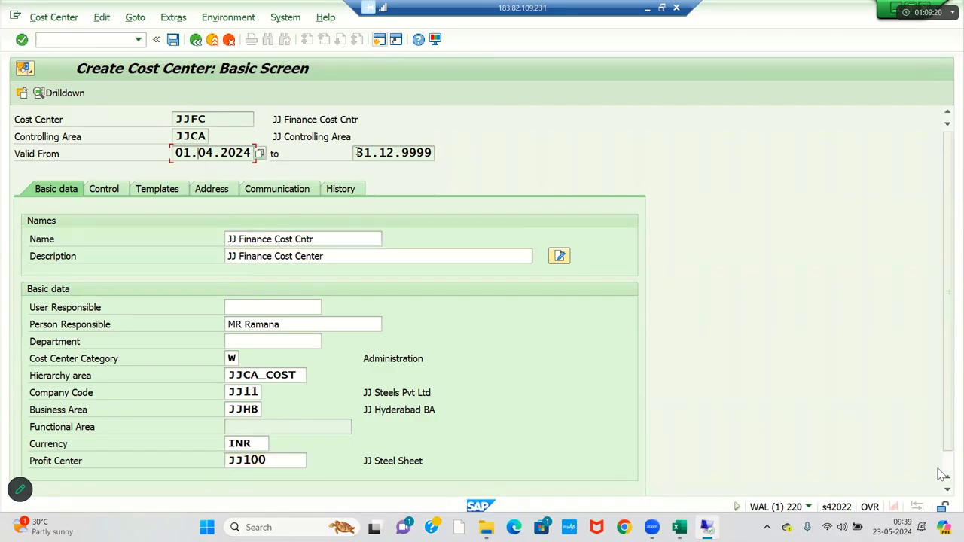
pyautogui.click(199, 136)
pyautogui.moveTo(218, 118); pyautogui.dragTo(152, 118)
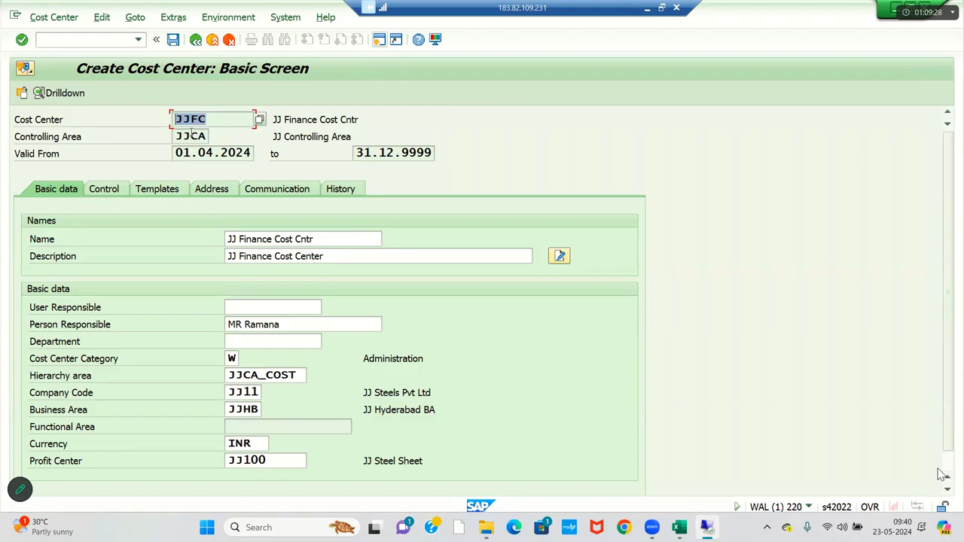
pyautogui.click(190, 136)
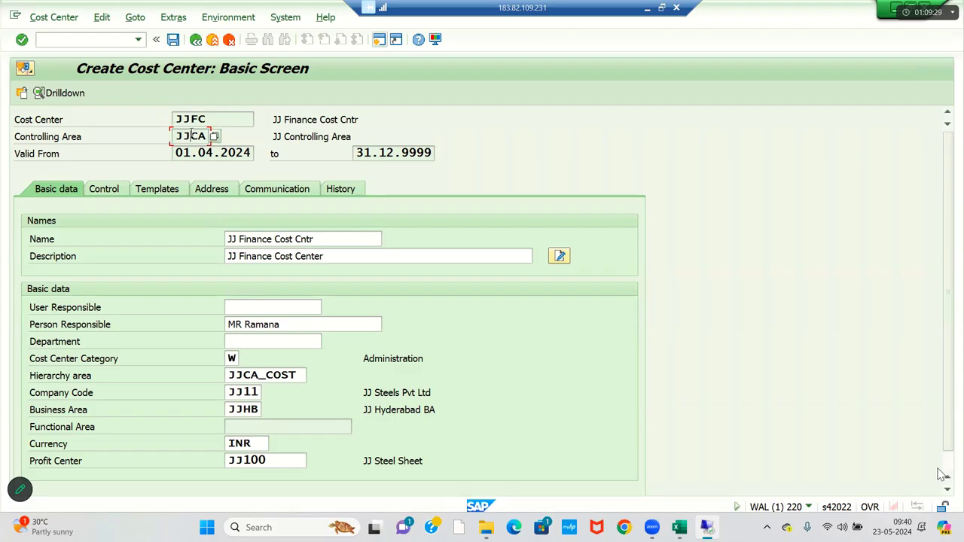
# - Save the new cost center JJFC and return to the SAP Easy Access menu
pyautogui.click(173, 40)
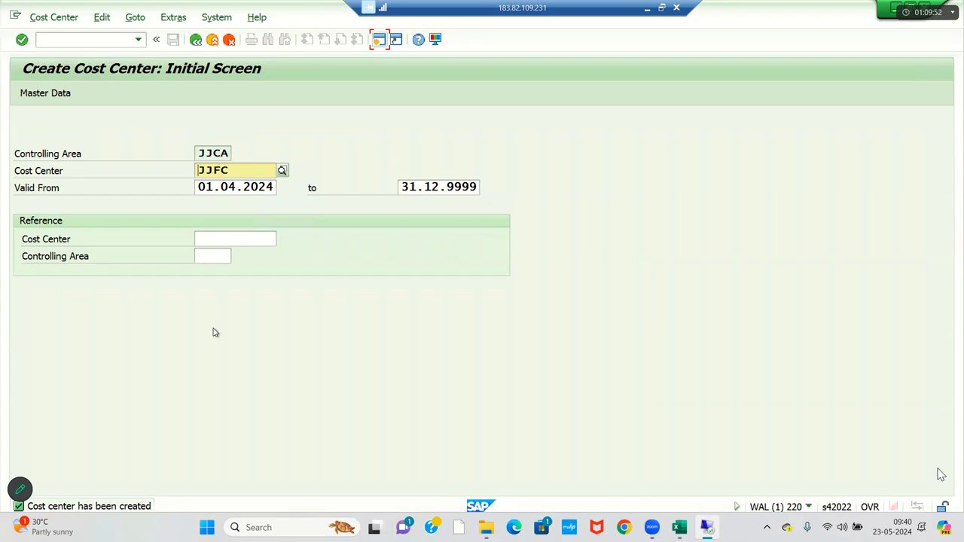
pyautogui.click(195, 40)
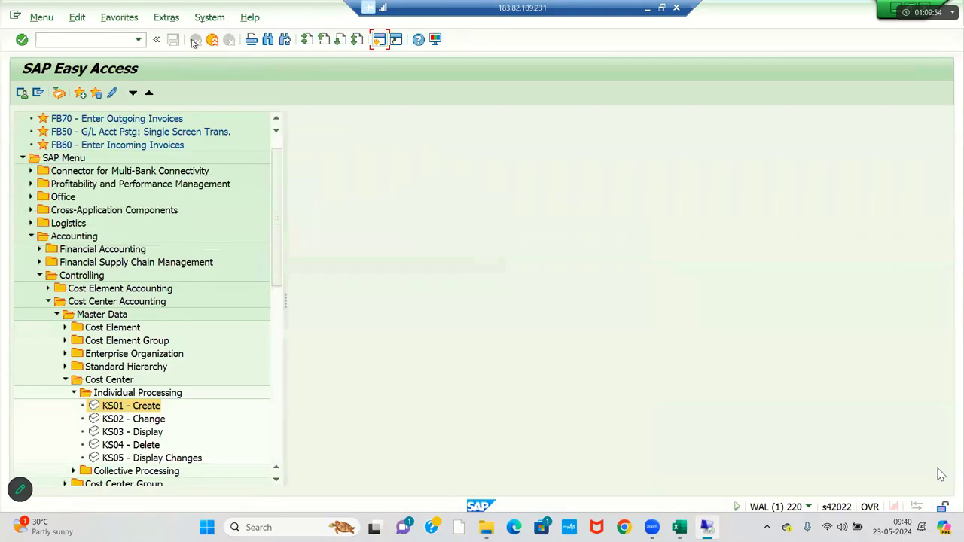
# - Switch to the SAP FI_New workbook in Excel and examine the G/L master and document posting topics on the GL Master Creation sheet
pyautogui.click(647, 10)
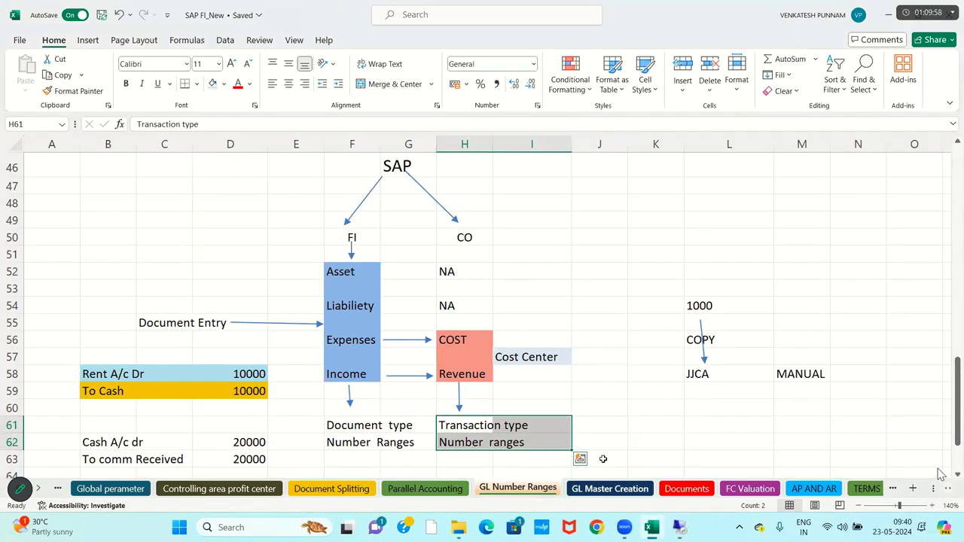
pyautogui.click(609, 488)
pyautogui.click(333, 273)
pyautogui.press('Up')
pyautogui.press('Up')
pyautogui.press('Up')
pyautogui.press('Up')
pyautogui.press('Up')
pyautogui.press('Up')
pyautogui.press('Up')
pyautogui.press('Up')
pyautogui.press('Up')
pyautogui.press('Up')
pyautogui.press('Up')
pyautogui.press('Up')
pyautogui.press('Up')
pyautogui.press('Up')
pyautogui.press('Up')
pyautogui.press('Up')
pyautogui.press('Up')
pyautogui.press('Up')
pyautogui.press('Up')
pyautogui.press('Up')
pyautogui.press('Up')
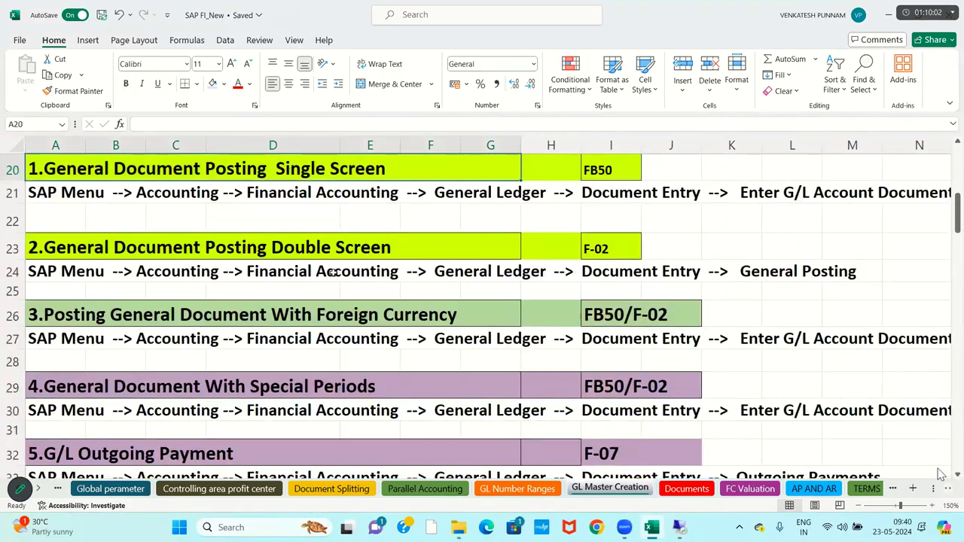
pyautogui.press('Up')
pyautogui.press('Up')
pyautogui.press('Up')
pyautogui.press('Down')
pyautogui.press('Down')
pyautogui.press('Down')
pyautogui.press('Down')
pyautogui.press('Down')
pyautogui.press('Down')
pyautogui.press('Down')
pyautogui.press('Down')
pyautogui.press('Down')
pyautogui.press('Down')
pyautogui.press('Down')
pyautogui.press('Down')
pyautogui.press('Down')
pyautogui.press('Down')
pyautogui.press('Down')
pyautogui.press('Down')
pyautogui.press('Down')
pyautogui.press('Down')
pyautogui.press('Down')
pyautogui.press('Down')
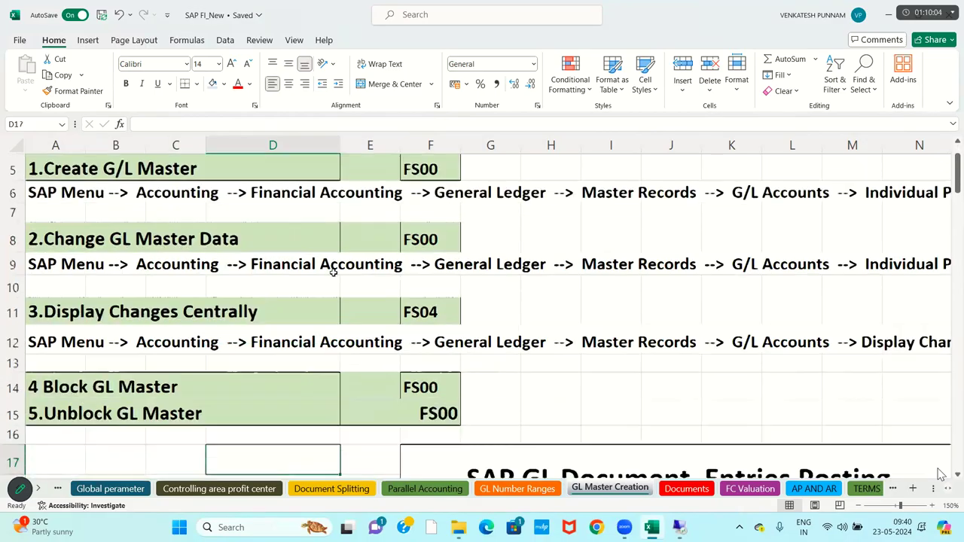
pyautogui.press('Down')
pyautogui.press('Down')
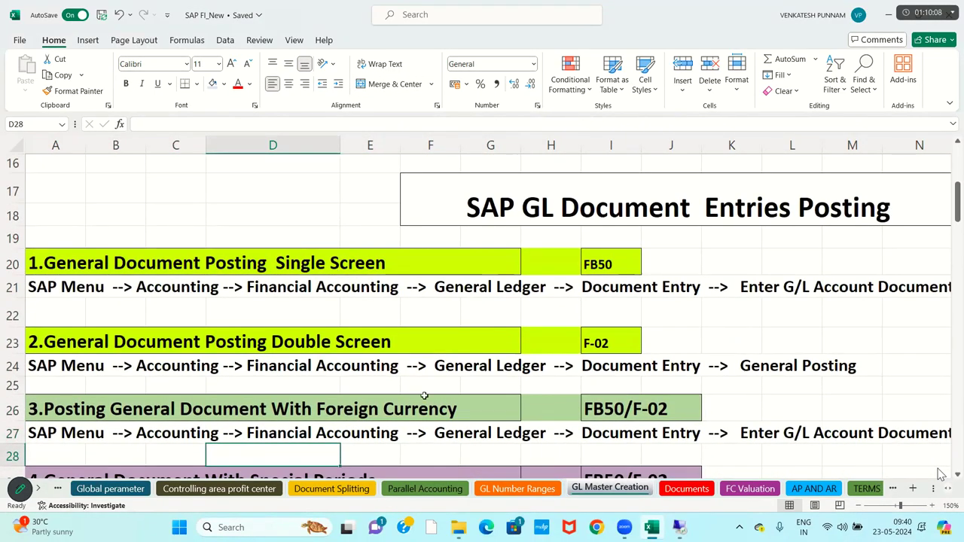
pyautogui.click(363, 412)
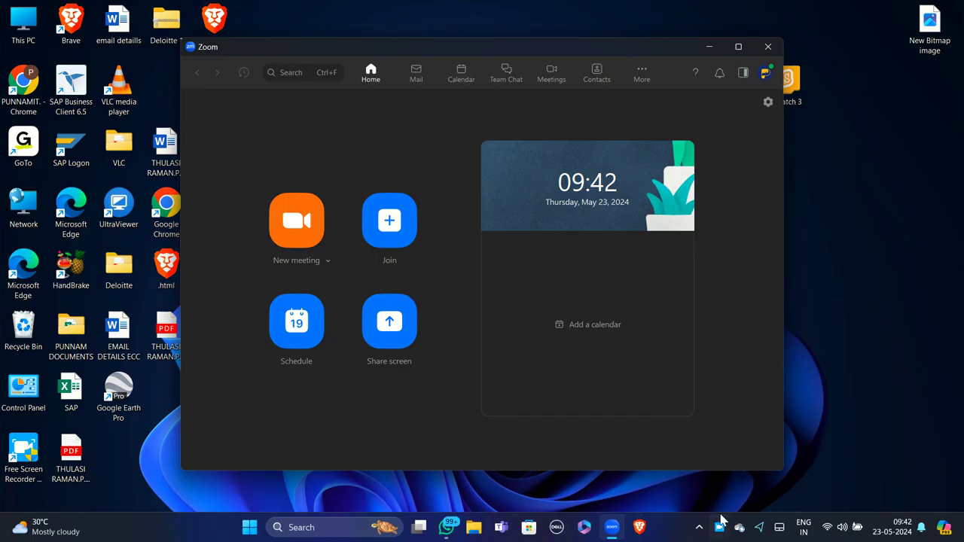
pyautogui.click(720, 526)
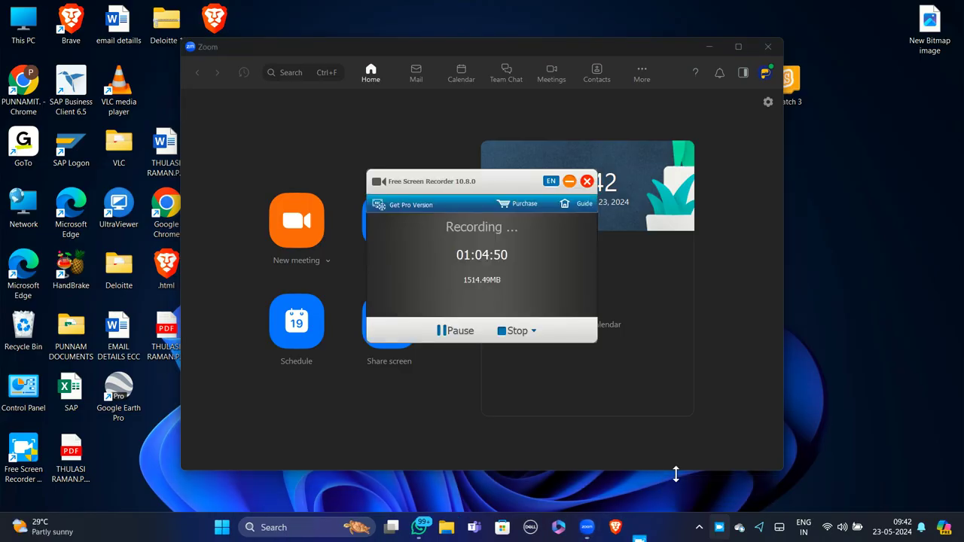